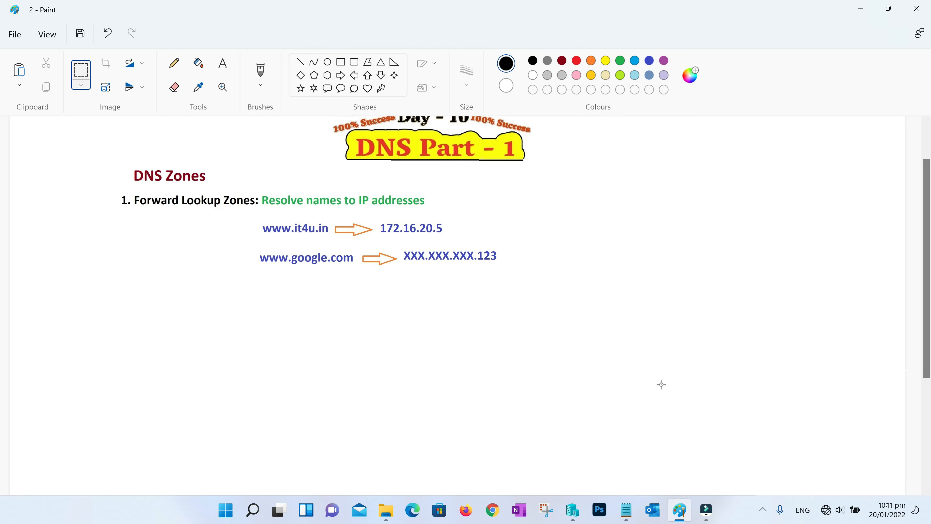
Undo to restore the down arrow and the four zone-type list under Forward Lookup Zones
{"action": "key", "text": "ctrl+z"}
{"action": "key", "text": "ctrl+z"}
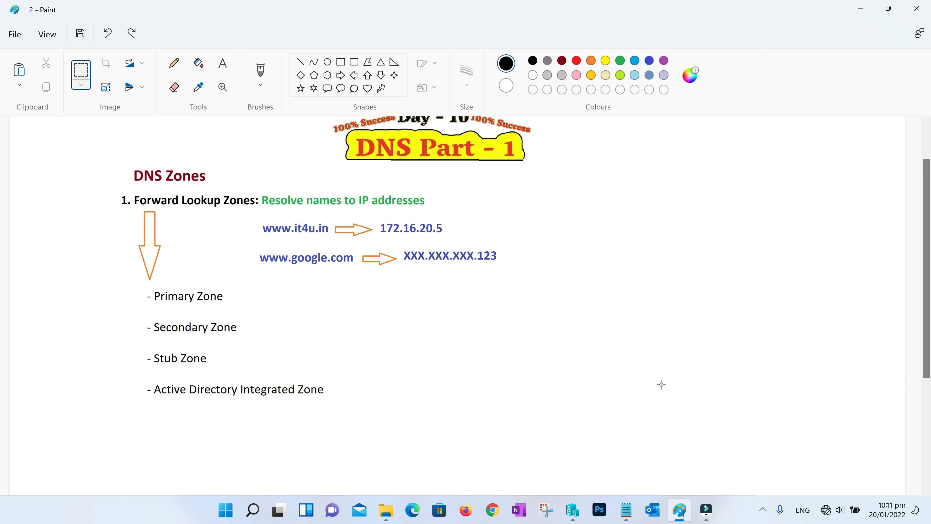
Box Primary, Secondary and Stub Zone in red and Active Directory Integrated Zone in green
{"action": "left_click", "coordinate": [353, 62]}
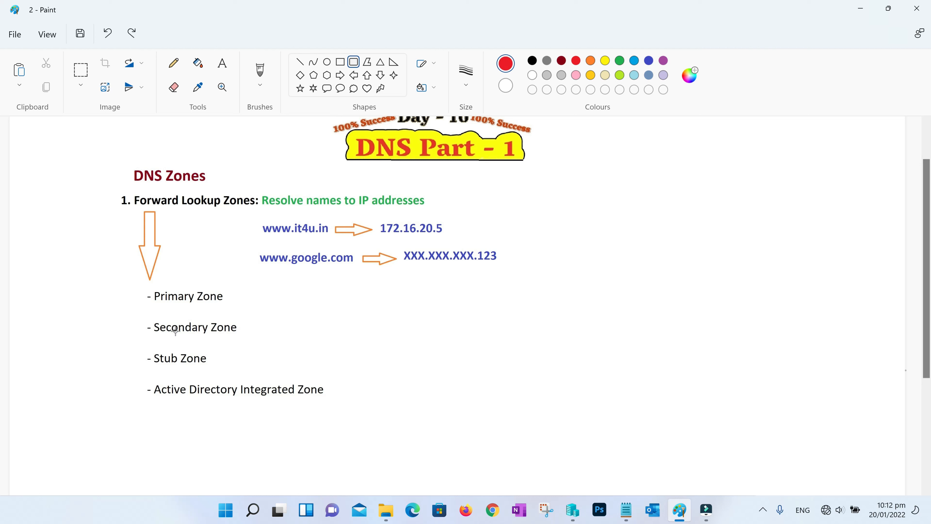
{"action": "left_click_drag", "start_coordinate": [134, 288], "coordinate": [256, 371]}
{"action": "left_click", "coordinate": [619, 61]}
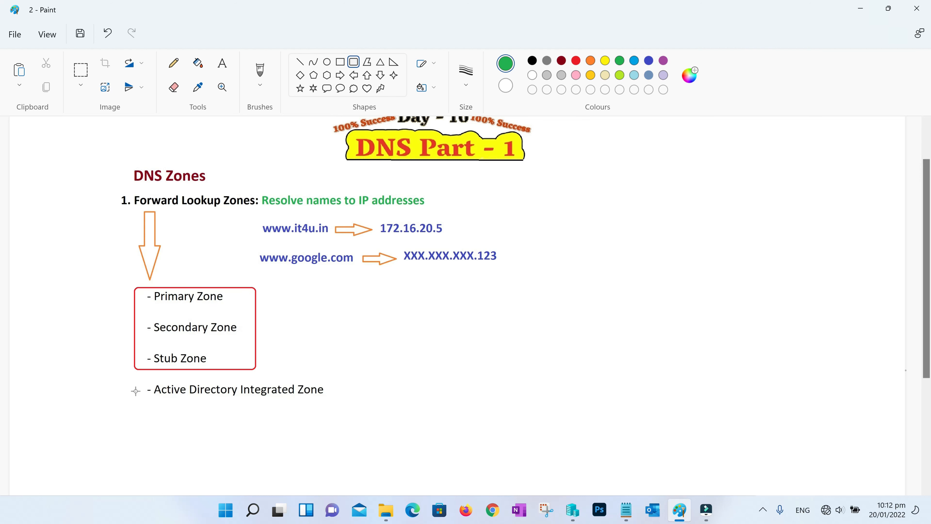
{"action": "left_click_drag", "start_coordinate": [137, 376], "coordinate": [334, 410]}
{"action": "left_click", "coordinate": [369, 392]}
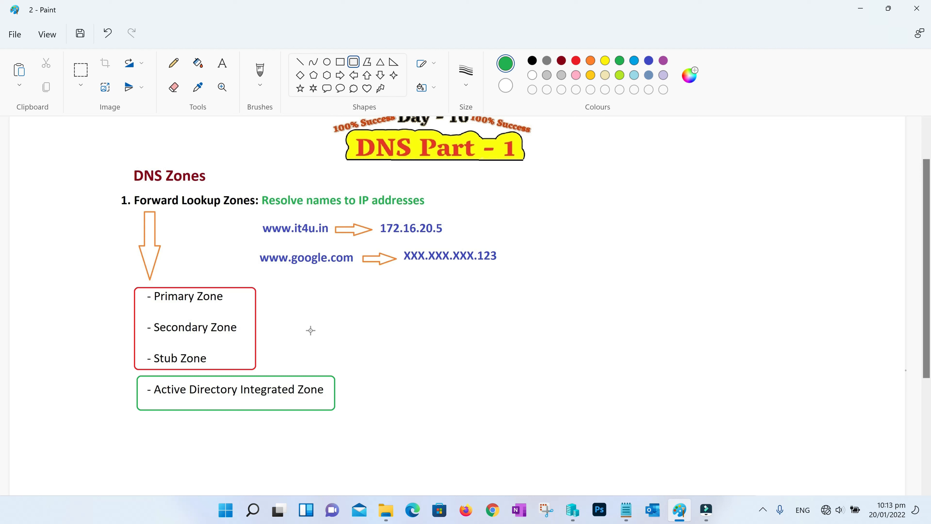
{"action": "key", "text": "ctrl+z"}
Draw a dark red arrow left of the Primary Zone box and scroll up the notes sheet
{"action": "left_click_drag", "start_coordinate": [63, 288], "coordinate": [123, 366]}
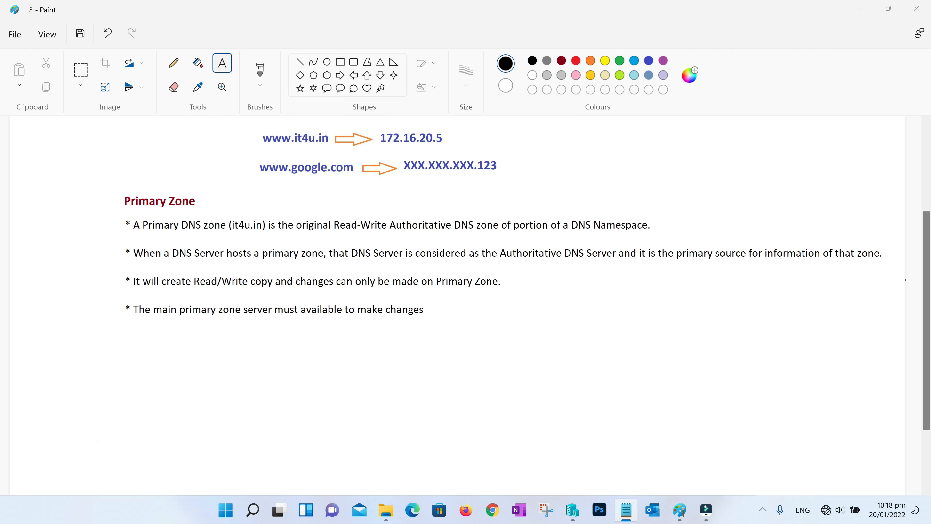
{"action": "scroll", "coordinate": [541, 383], "scroll_direction": "up", "scroll_amount": 1}
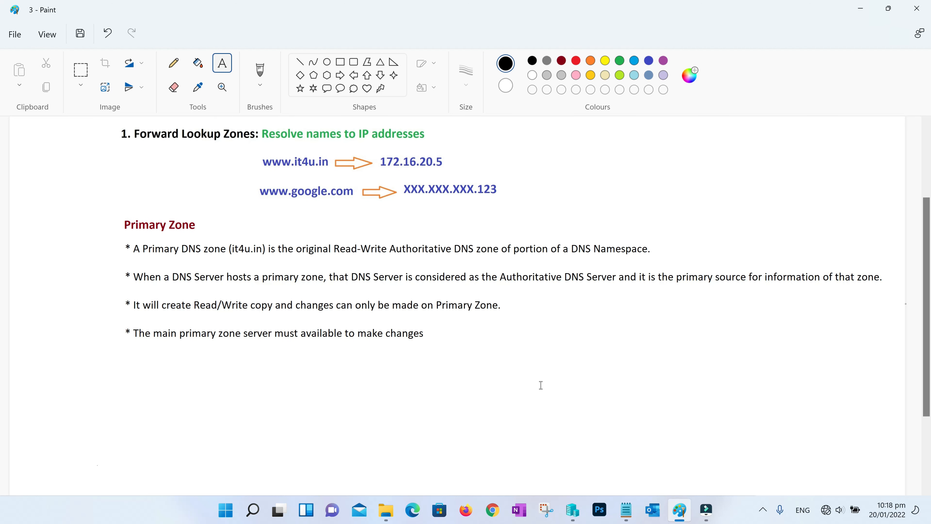
{"action": "scroll", "coordinate": [541, 385], "scroll_direction": "up", "scroll_amount": 4}
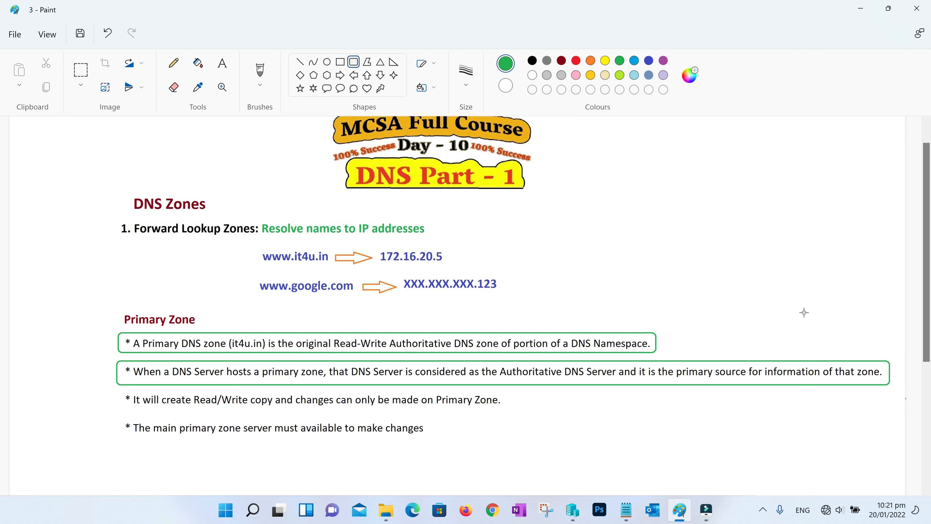
Box the third and fourth Primary Zone bullets in green, then bring Hyper-V Manager forward
{"action": "left_click_drag", "start_coordinate": [117, 390], "coordinate": [184, 403]}
{"action": "left_click_drag", "start_coordinate": [280, 407], "coordinate": [509, 410]}
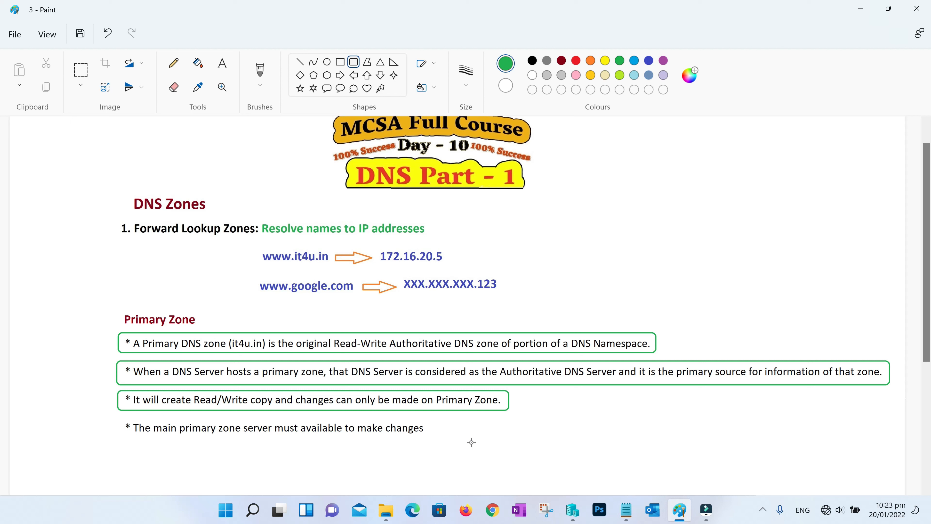
{"action": "left_click_drag", "start_coordinate": [125, 420], "coordinate": [446, 441]}
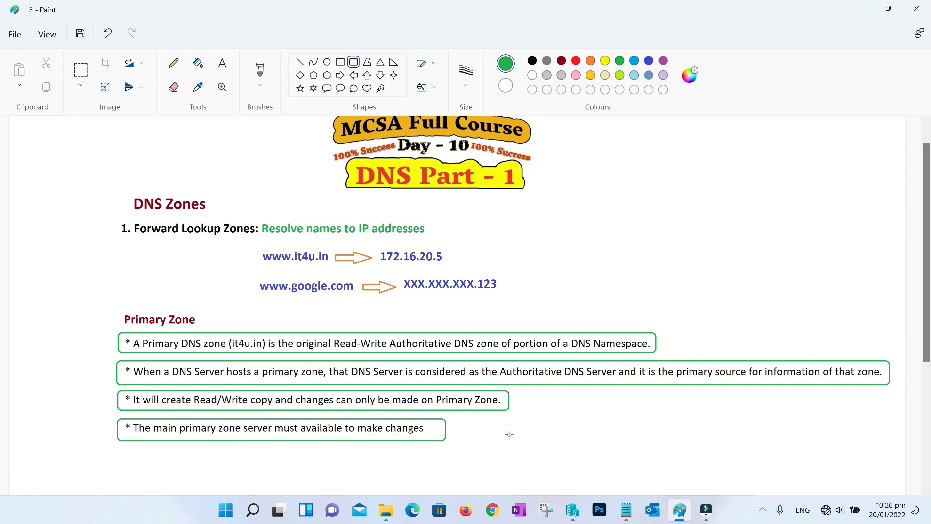
{"action": "left_click", "coordinate": [575, 508]}
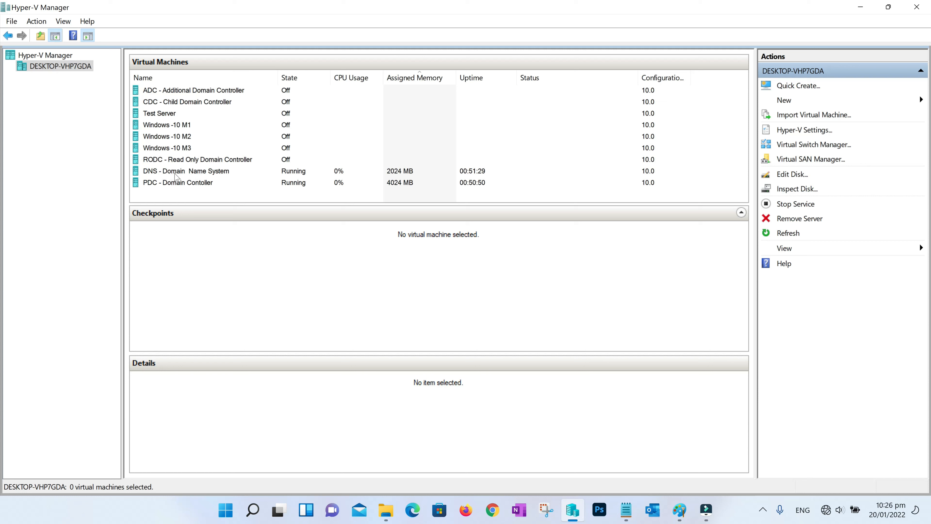
Connect to the DNS virtual machine in full screen and sign in as Administrator with its password
{"action": "left_click", "coordinate": [203, 174]}
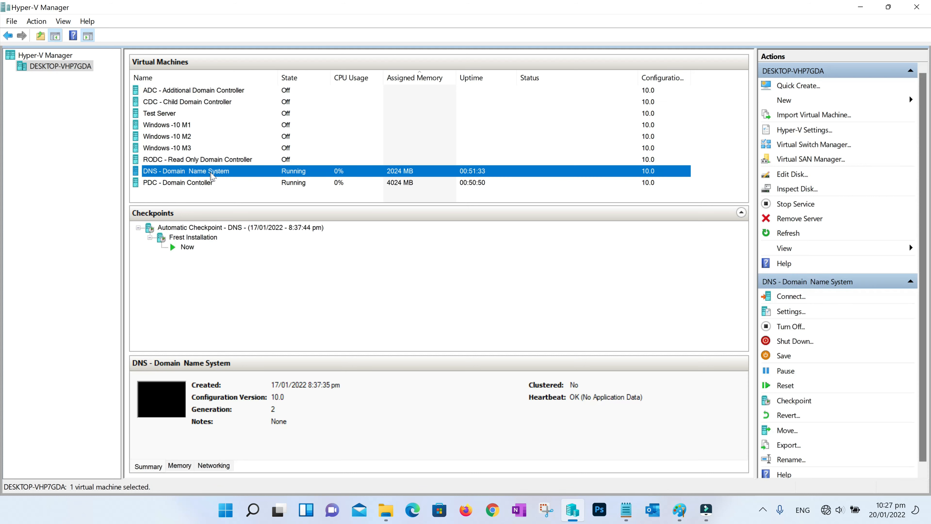
{"action": "right_click", "coordinate": [227, 176]}
{"action": "left_click", "coordinate": [245, 180]}
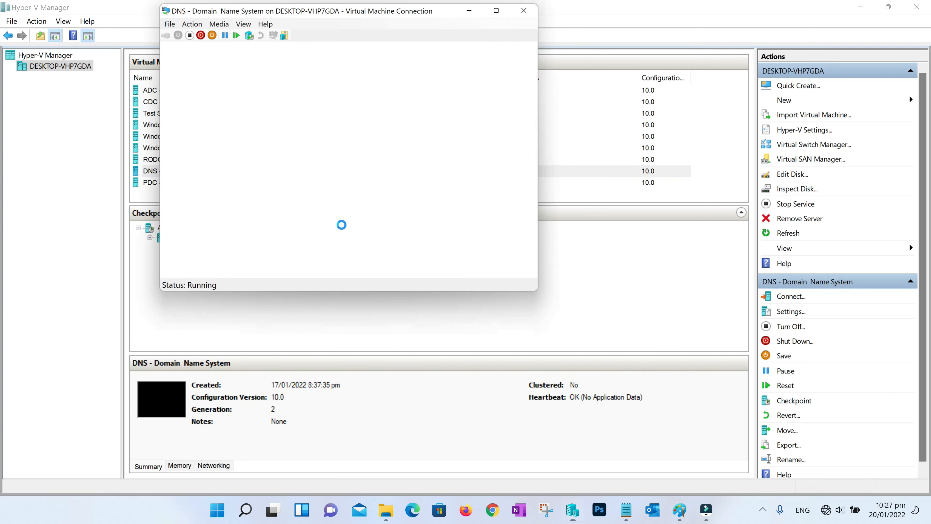
{"action": "left_click_drag", "start_coordinate": [323, 143], "coordinate": [374, 143]}
{"action": "left_click", "coordinate": [399, 191]}
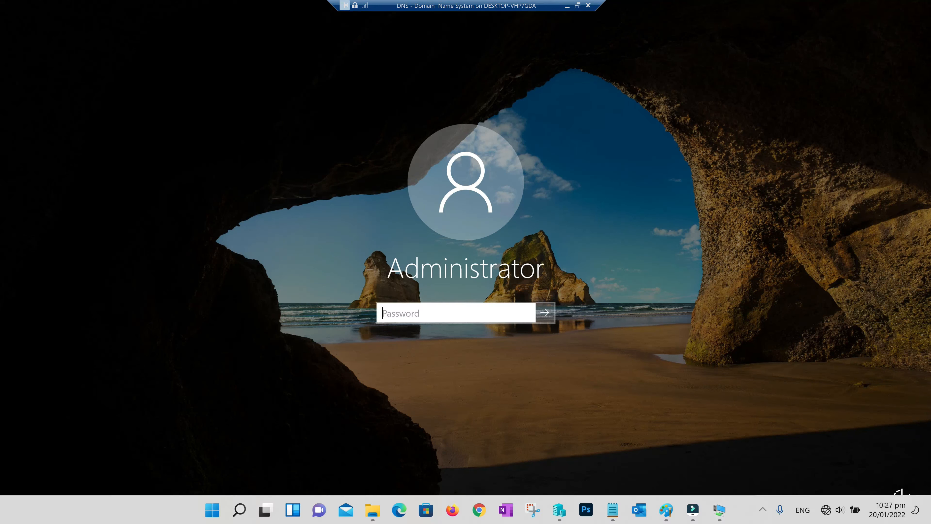
{"action": "type", "text": "Password1"}
{"action": "key", "text": "Return"}
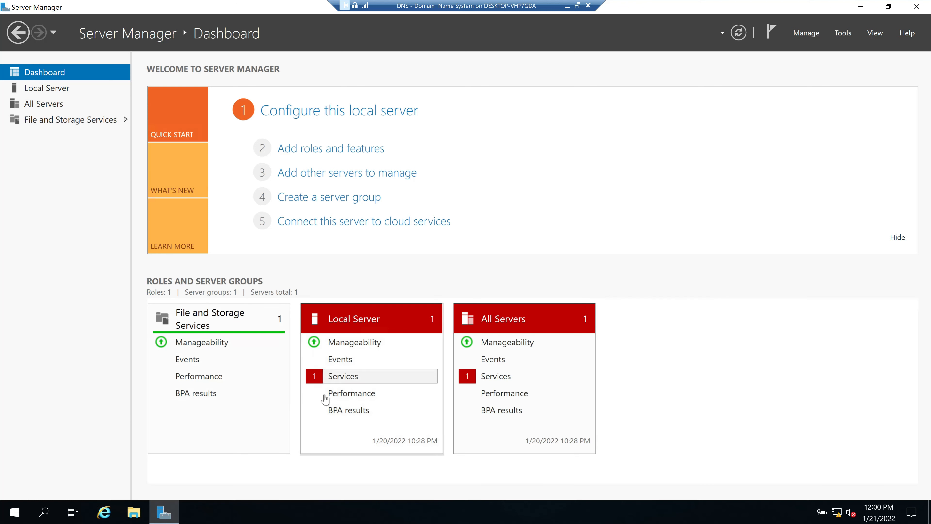
Check Local Server, return to the Dashboard, and run ncpa.cpl to list network connections
{"action": "left_click", "coordinate": [50, 90]}
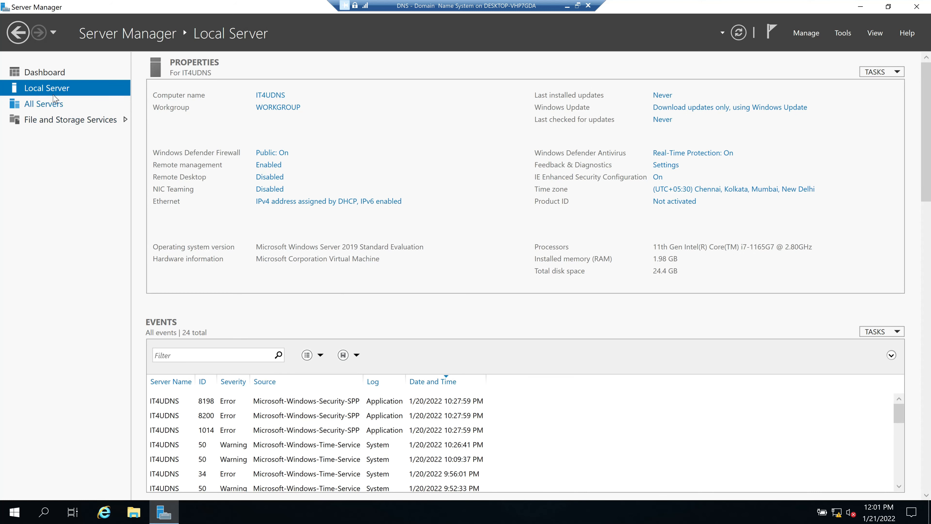
{"action": "left_click", "coordinate": [45, 72]}
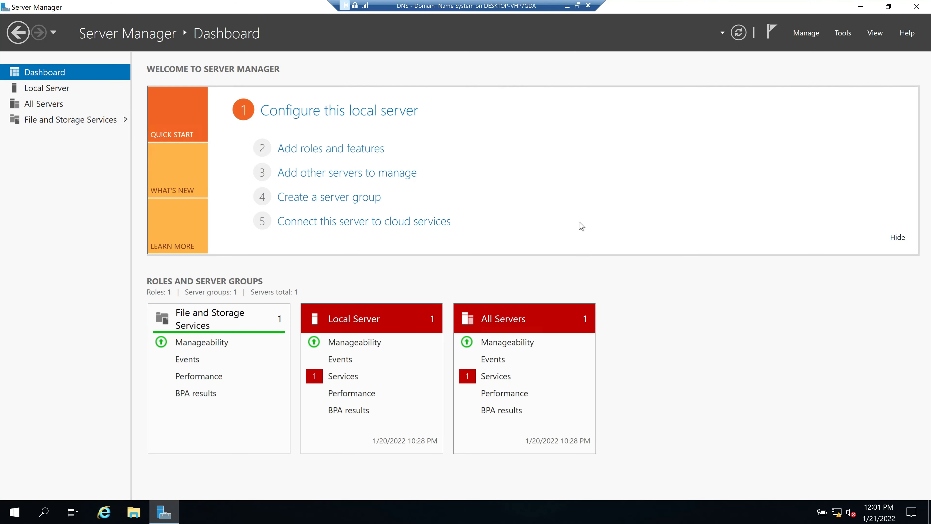
{"action": "key", "text": "super+r"}
{"action": "type", "text": "ncpa.cpl"}
{"action": "key", "text": "Return"}
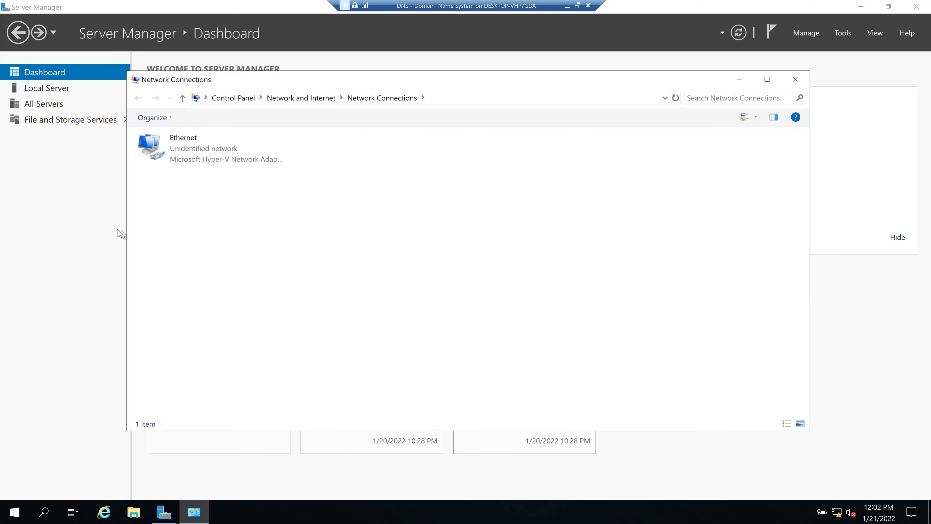
Give the Ethernet adapter static IP 172.16.20.9, mask 255.255.0.0 and preferred DNS 172.16.20.9
{"action": "double_click", "coordinate": [196, 156]}
{"action": "left_click", "coordinate": [400, 361]}
{"action": "double_click", "coordinate": [422, 264]}
{"action": "type", "text": "172.16.20."}
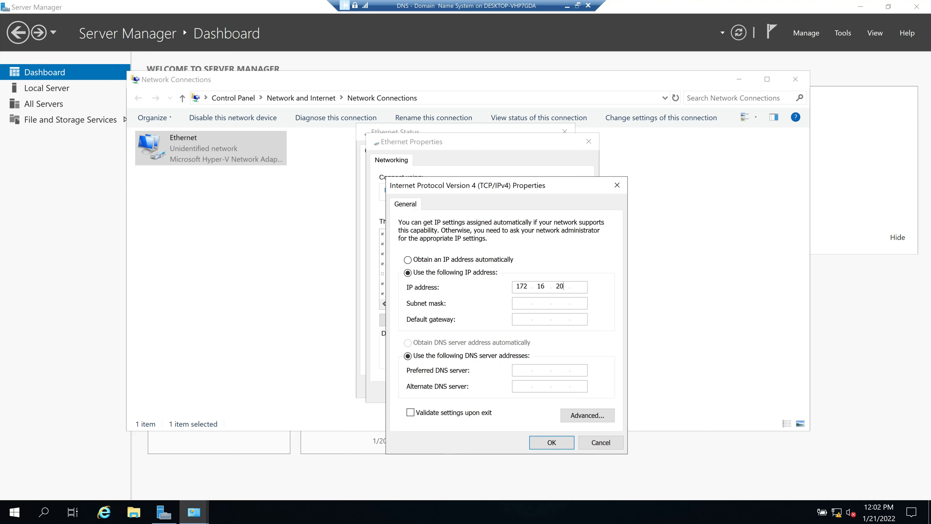
{"action": "type", "text": "9"}
{"action": "key", "text": "Tab"}
{"action": "key", "text": "Tab"}
{"action": "type", "text": "172.16.20.9"}
{"action": "left_click", "coordinate": [552, 443]}
{"action": "left_click", "coordinate": [518, 392]}
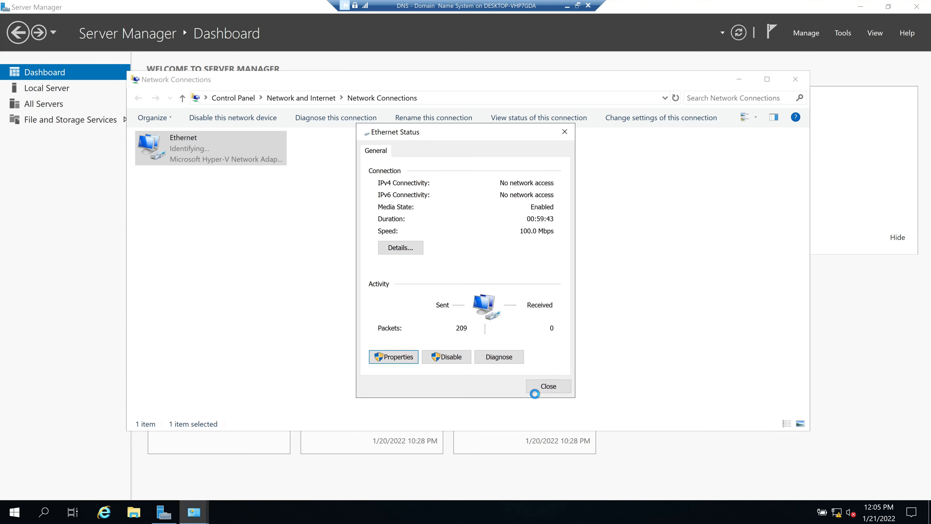
Close the adapter status, allow network discovery, and close Network Connections
{"action": "left_click", "coordinate": [548, 386]}
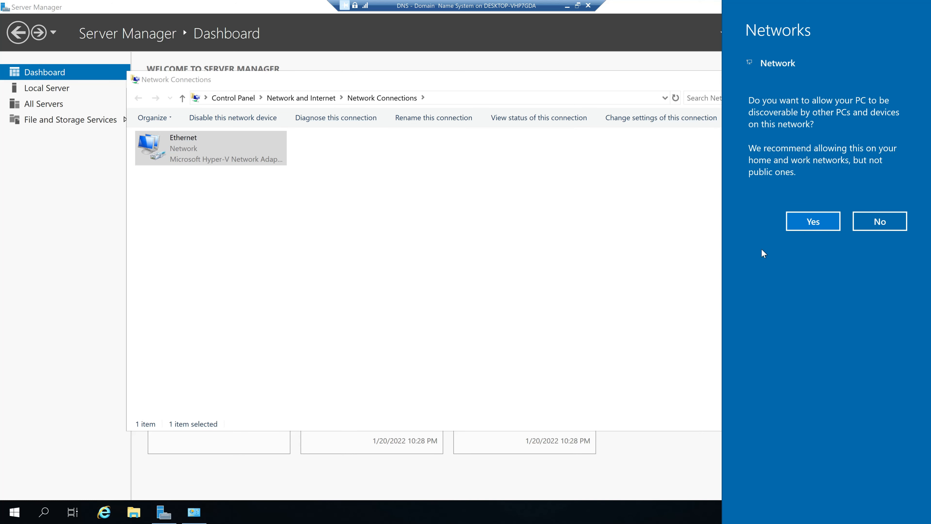
{"action": "left_click", "coordinate": [814, 230]}
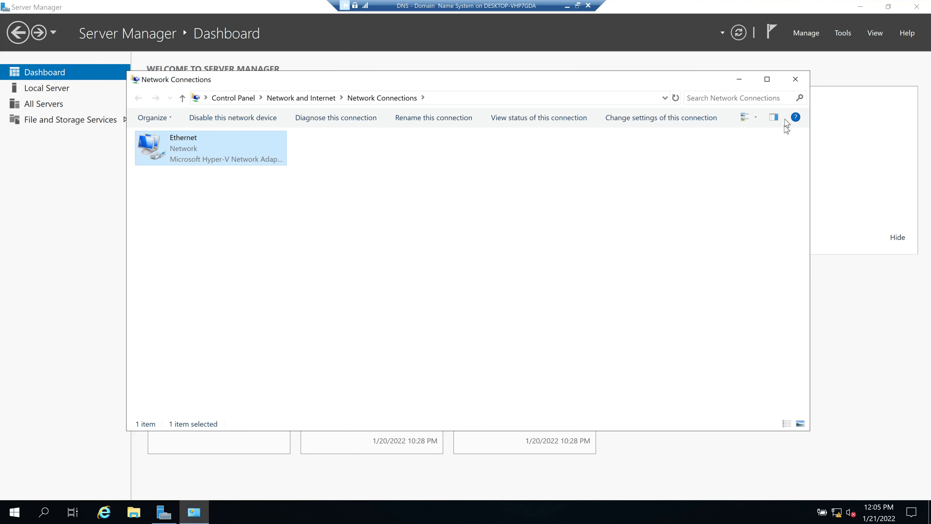
{"action": "left_click", "coordinate": [796, 80]}
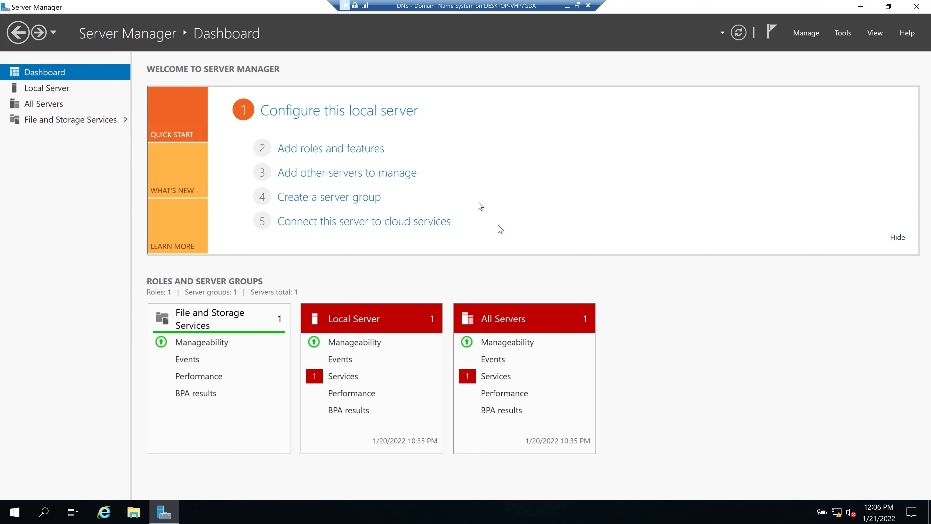
Start a role-based installation in the Add Roles and Features Wizard targeting IT4UDNS
{"action": "left_click", "coordinate": [314, 152]}
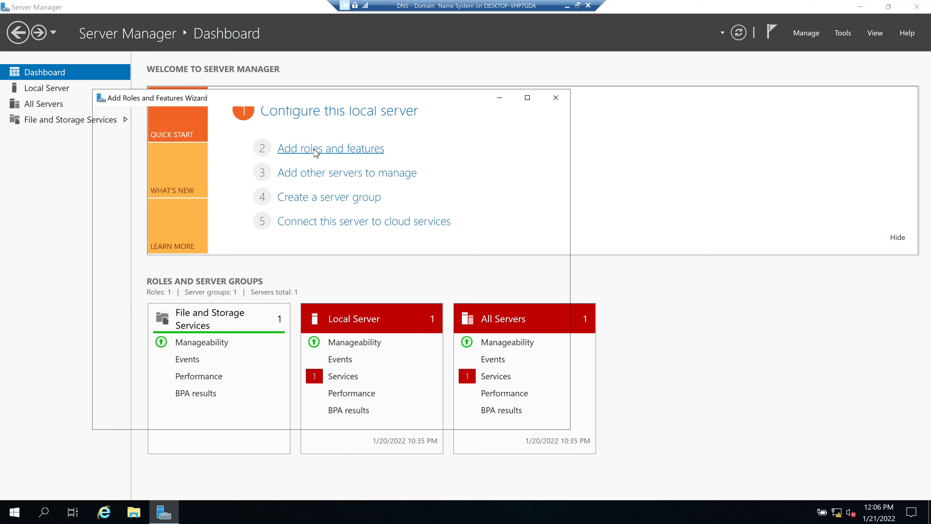
{"action": "left_click", "coordinate": [431, 419]}
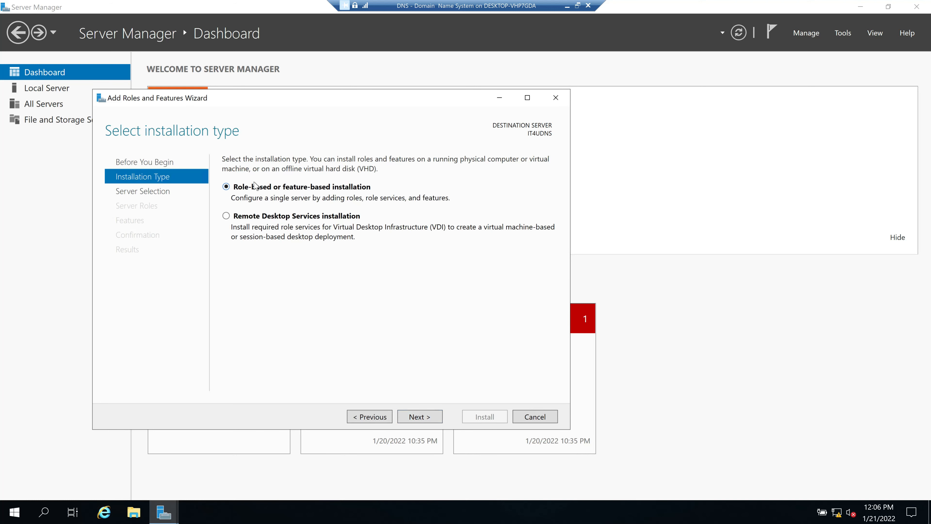
{"action": "left_click", "coordinate": [421, 417]}
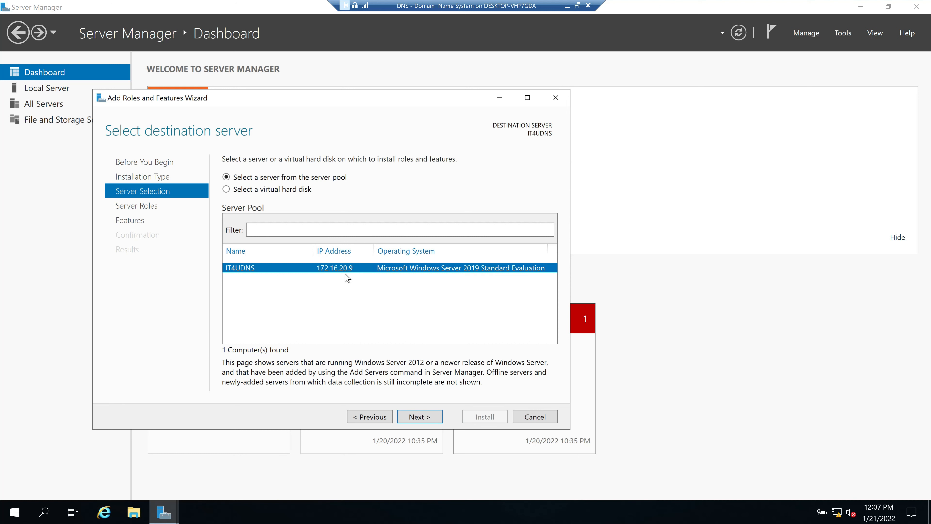
{"action": "left_click", "coordinate": [428, 423]}
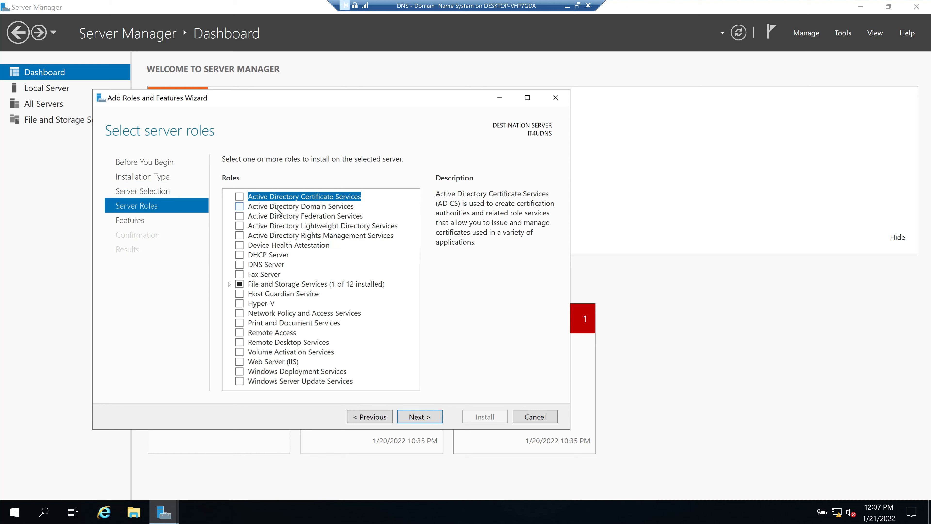
Install the DNS Server role with its required features, allowing automatic restart if needed
{"action": "left_click", "coordinate": [239, 267]}
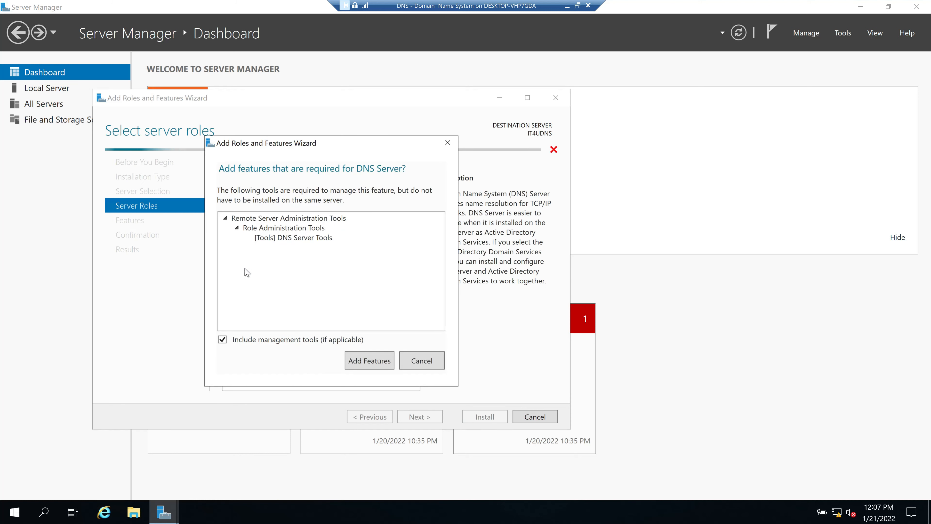
{"action": "left_click", "coordinate": [369, 361]}
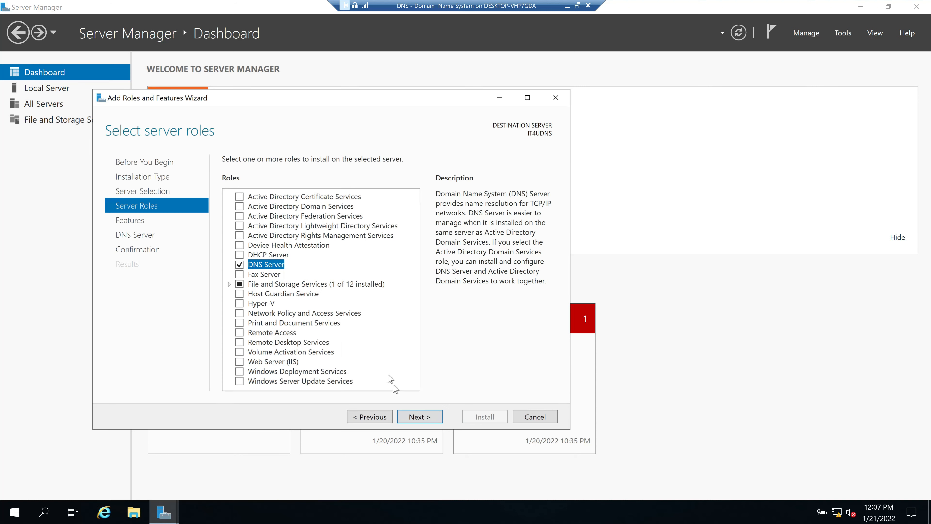
{"action": "left_click", "coordinate": [426, 419]}
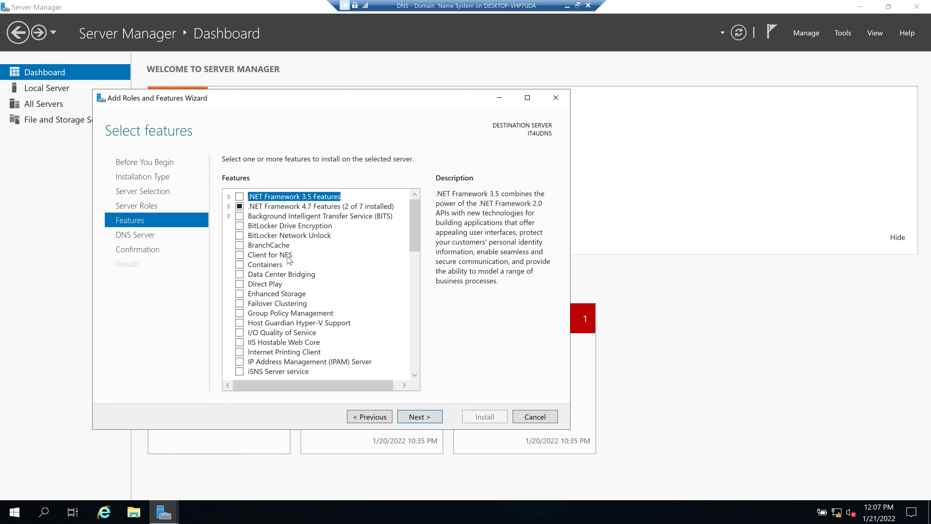
{"action": "left_click", "coordinate": [422, 420]}
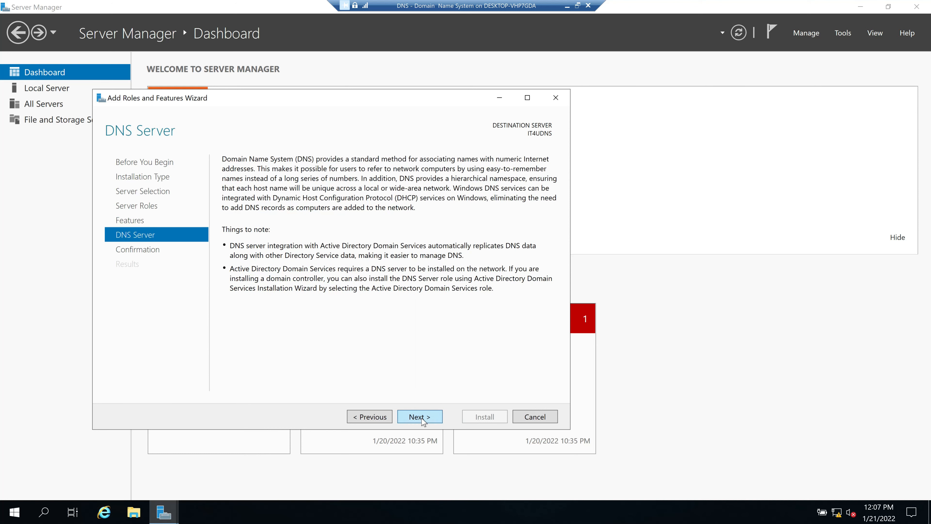
{"action": "left_click", "coordinate": [423, 420]}
{"action": "left_click", "coordinate": [227, 177]}
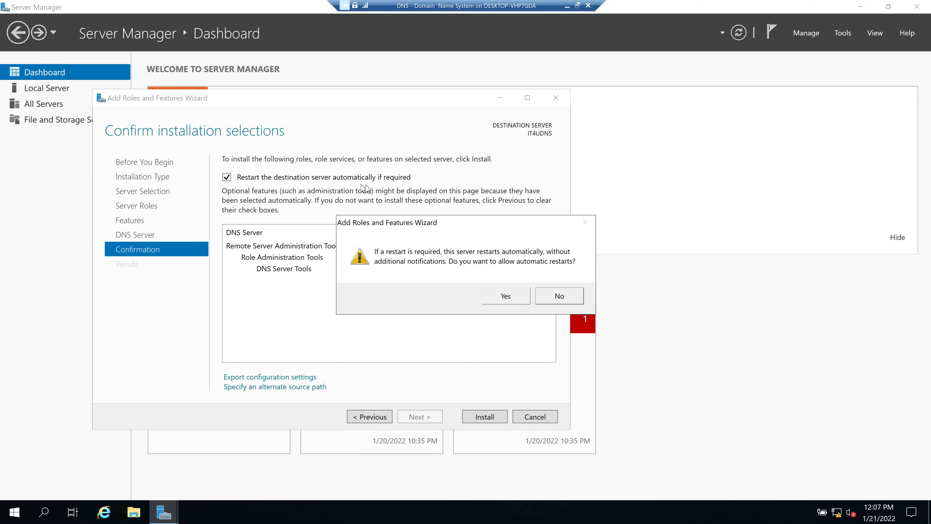
{"action": "left_click", "coordinate": [513, 295]}
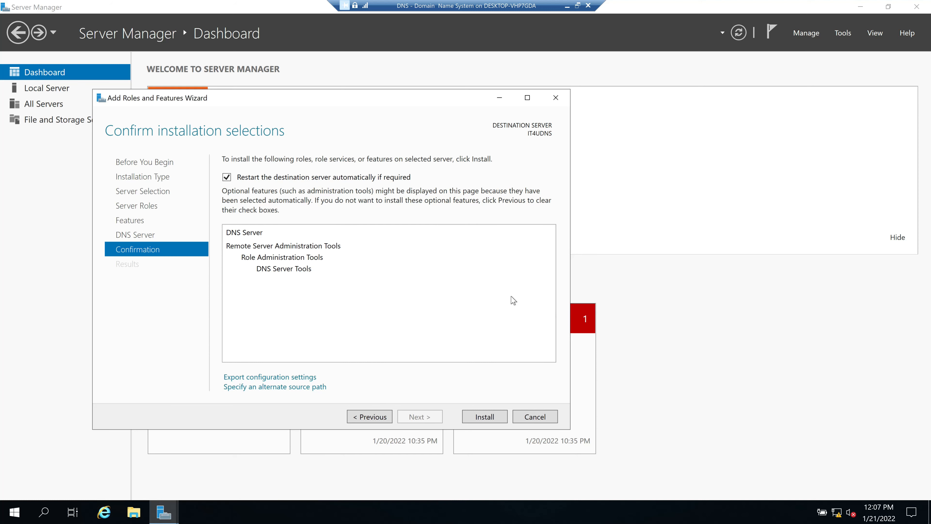
{"action": "left_click", "coordinate": [491, 418]}
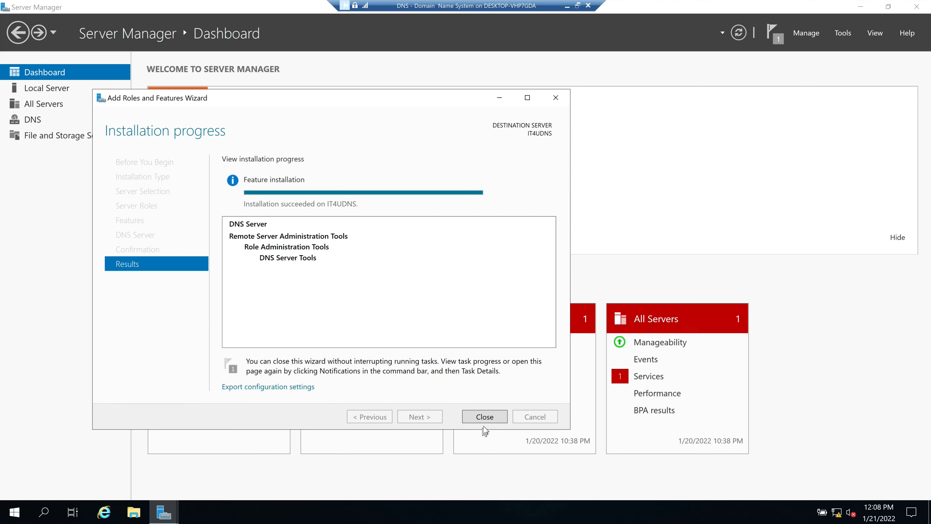
{"action": "left_click", "coordinate": [484, 417]}
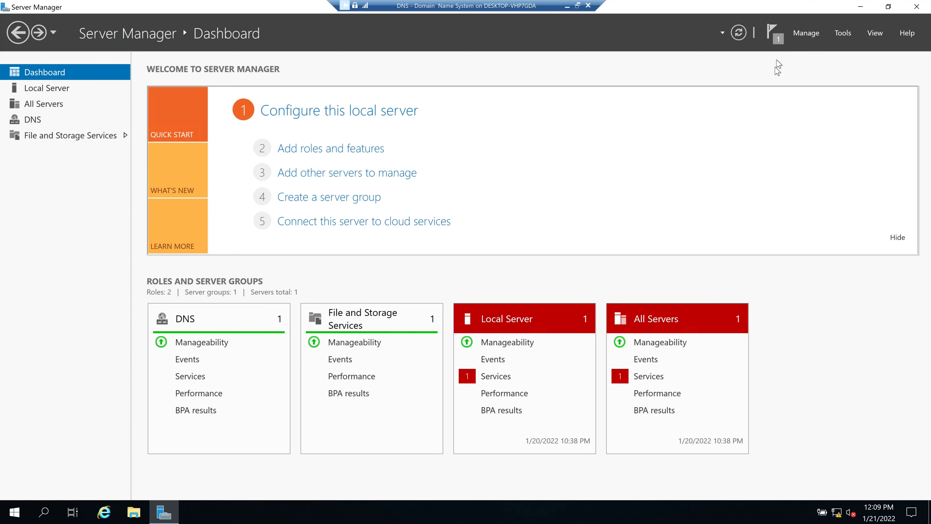
Read and dismiss the installation-succeeded notification, then open the Tools menu
{"action": "left_click", "coordinate": [778, 40]}
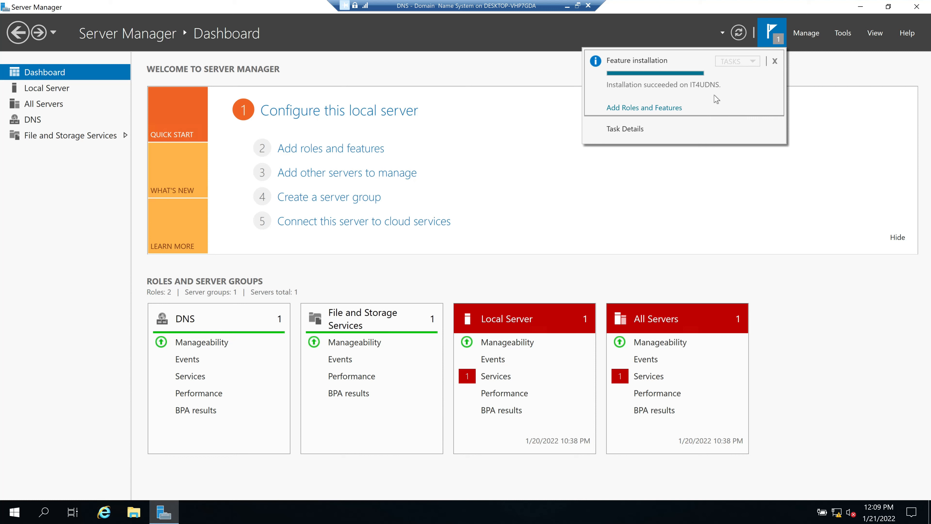
{"action": "left_click", "coordinate": [774, 160]}
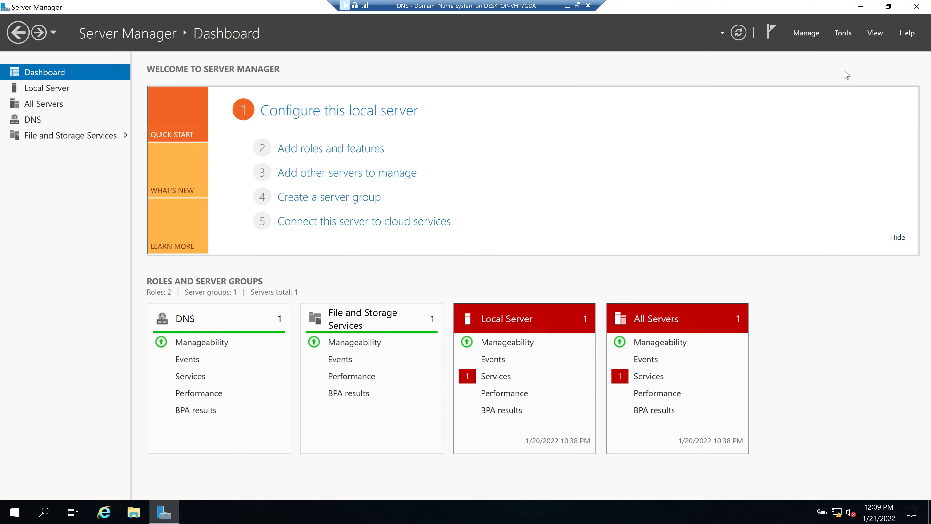
{"action": "left_click", "coordinate": [843, 35]}
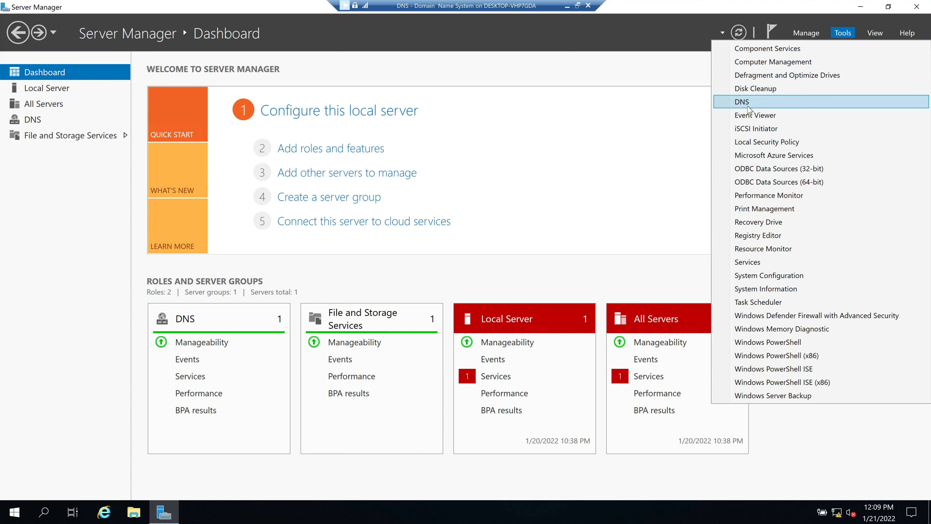
Launch DNS Manager from Tools, centre its window, and expand the IT4UDNS server
{"action": "left_click", "coordinate": [762, 107]}
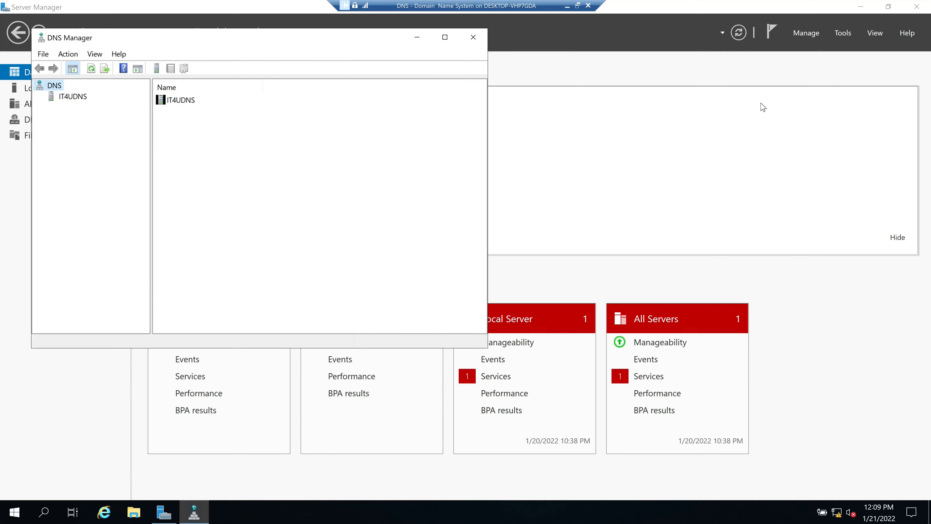
{"action": "left_click_drag", "start_coordinate": [315, 39], "coordinate": [552, 87]}
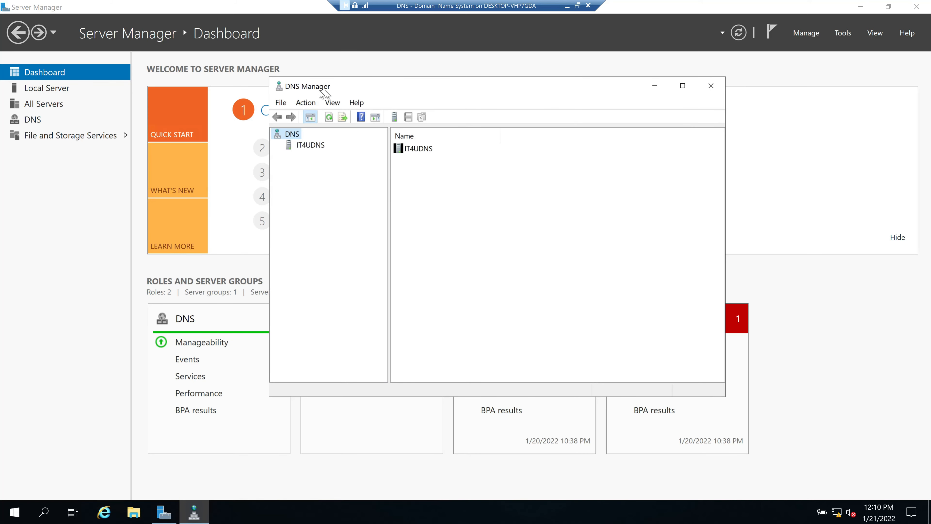
{"action": "left_click", "coordinate": [311, 149]}
{"action": "left_click", "coordinate": [277, 145]}
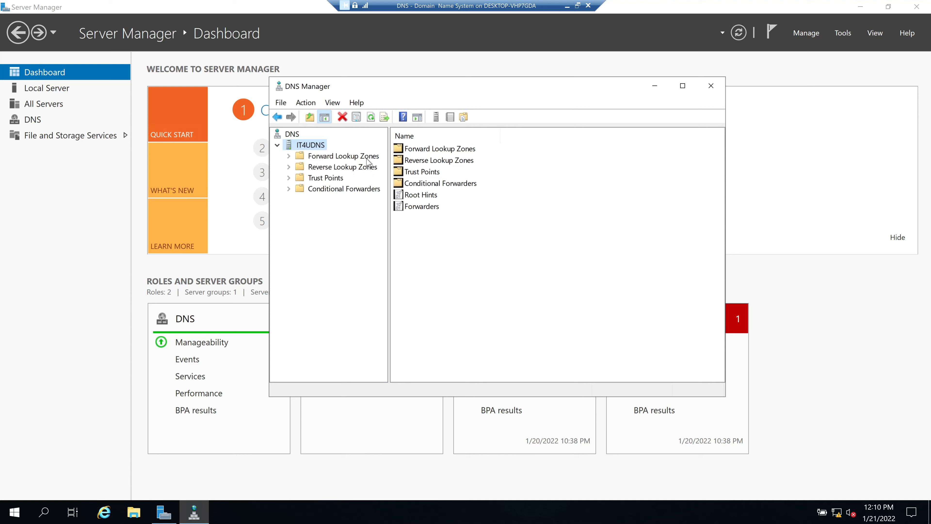
Browse the Forward and Reverse Lookup Zones, confirming no zones exist yet
{"action": "left_click", "coordinate": [329, 157]}
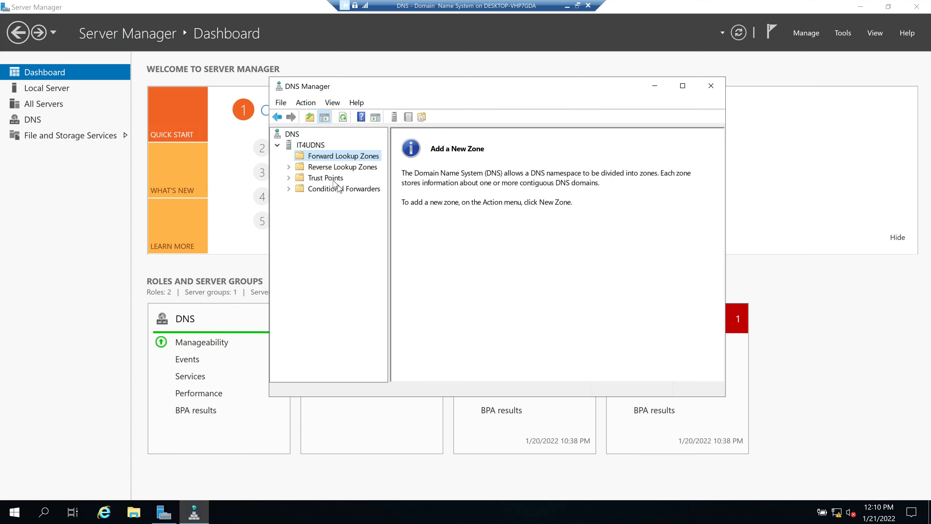
{"action": "left_click", "coordinate": [328, 169]}
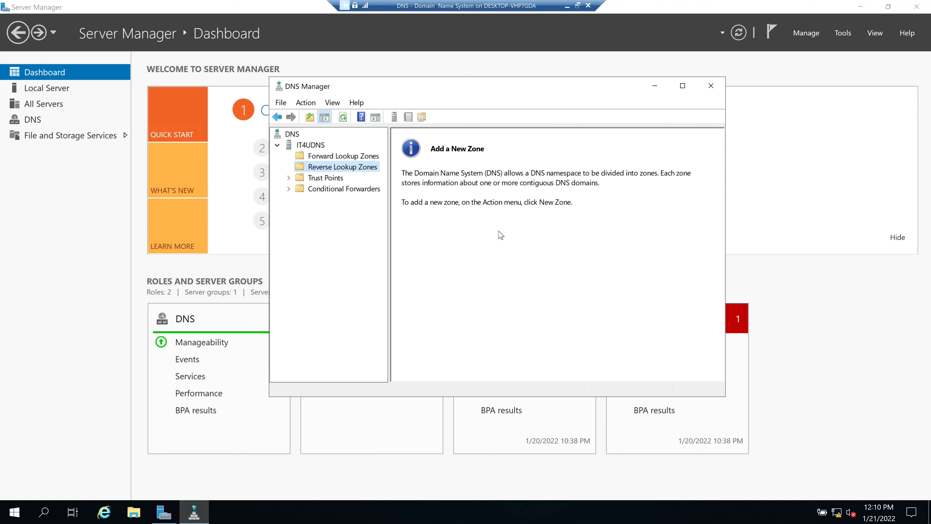
{"action": "left_click", "coordinate": [334, 157]}
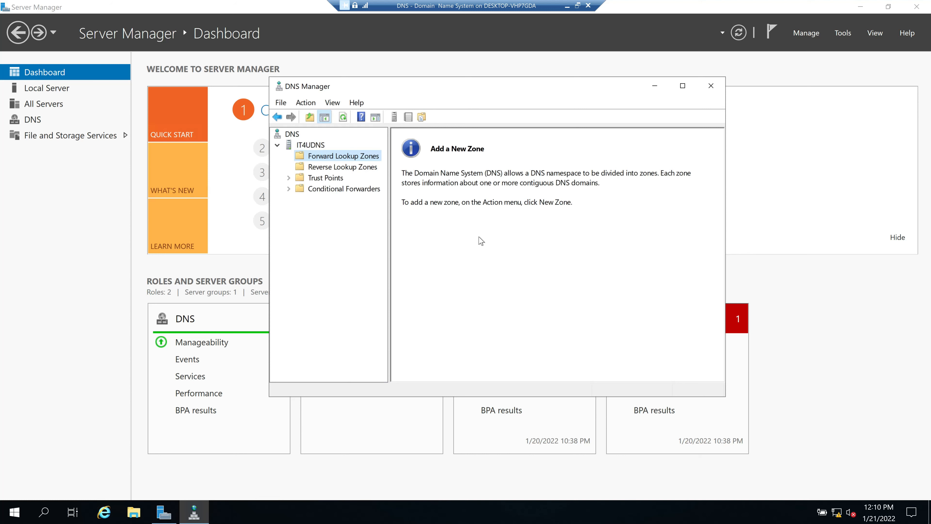
Minimise the DNS VM and connect to PDC - Domain Contoller in full screen
{"action": "left_click", "coordinate": [567, 5]}
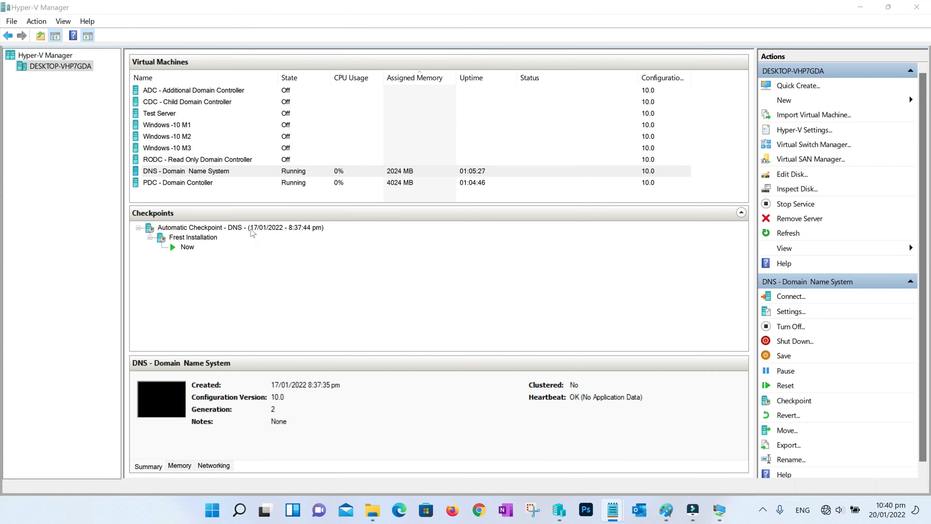
{"action": "right_click", "coordinate": [268, 182]}
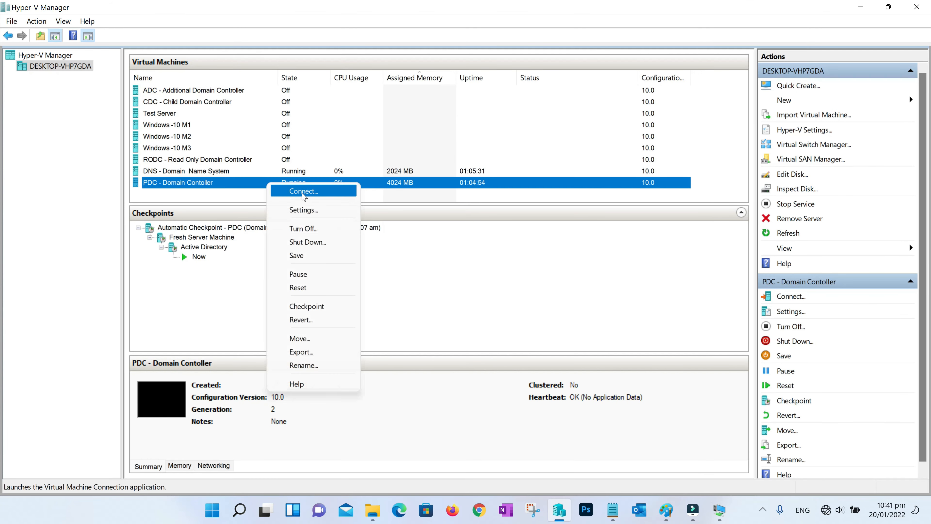
{"action": "left_click", "coordinate": [300, 193]}
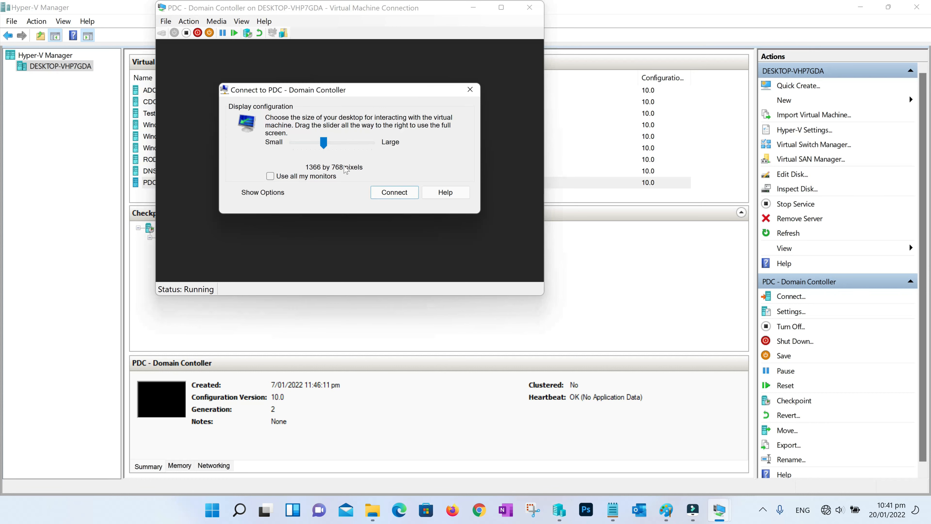
{"action": "left_click_drag", "start_coordinate": [325, 144], "coordinate": [385, 144]}
{"action": "left_click", "coordinate": [406, 193]}
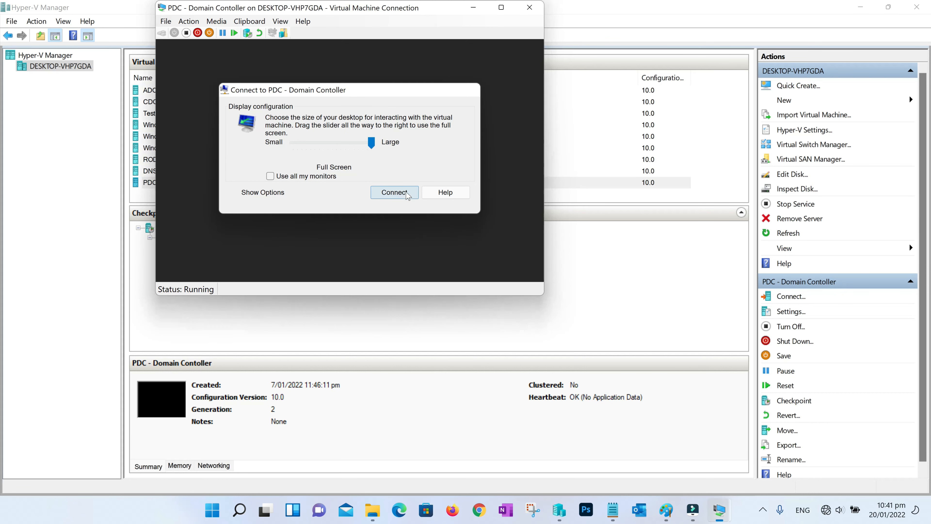
Sign in to the domain controller as administrator with the account password
{"action": "type", "text": "administrator"}
{"action": "key", "text": "Tab"}
{"action": "type", "text": "Pa$$w0rd"}
{"action": "key", "text": "Return"}
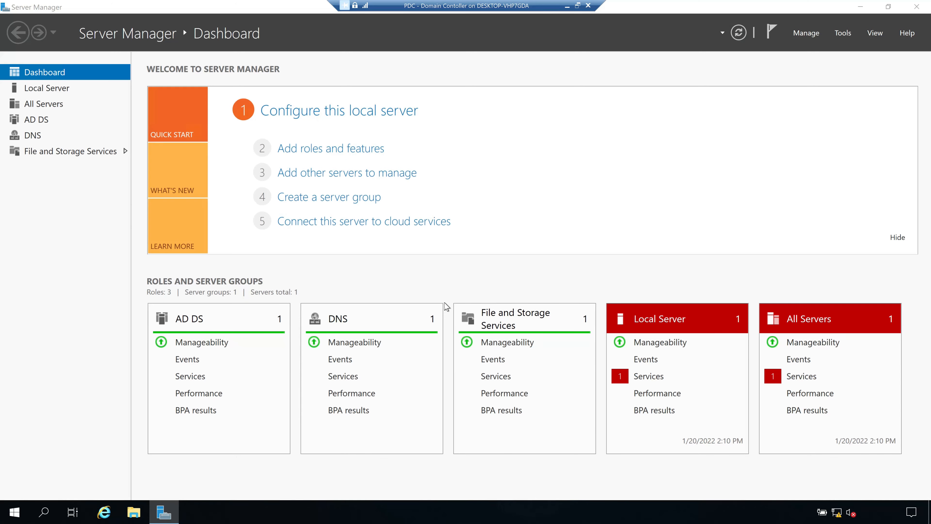
Review the Local Server page, then launch DNS Manager from the dashboard's Tools menu
{"action": "left_click", "coordinate": [54, 92]}
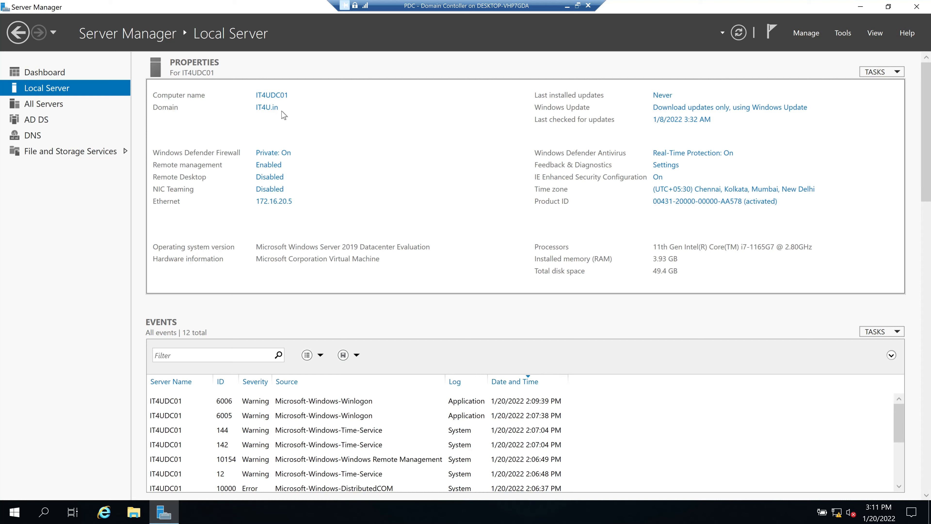
{"action": "left_click", "coordinate": [63, 73]}
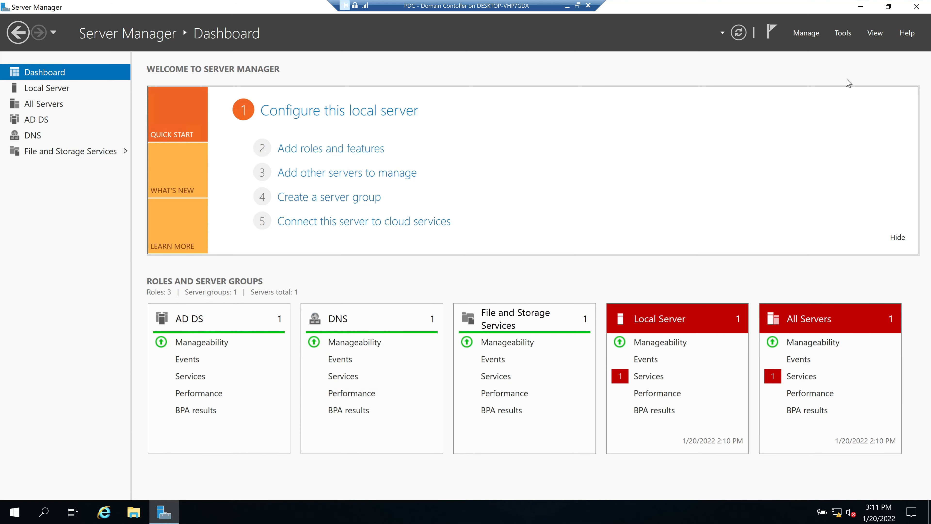
{"action": "left_click", "coordinate": [844, 32]}
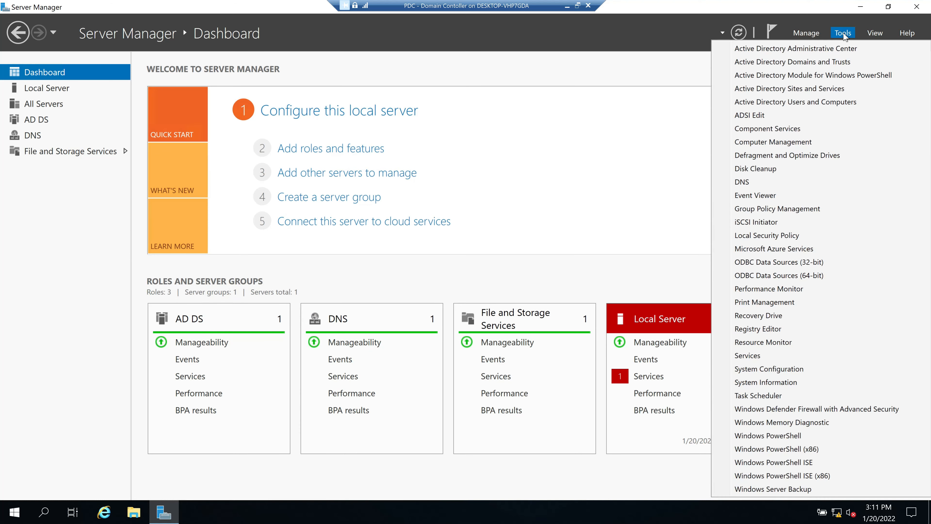
{"action": "left_click", "coordinate": [750, 184]}
Expand Forward Lookup Zones and select IT4U.in to list its records
{"action": "left_click_drag", "start_coordinate": [258, 40], "coordinate": [430, 71]}
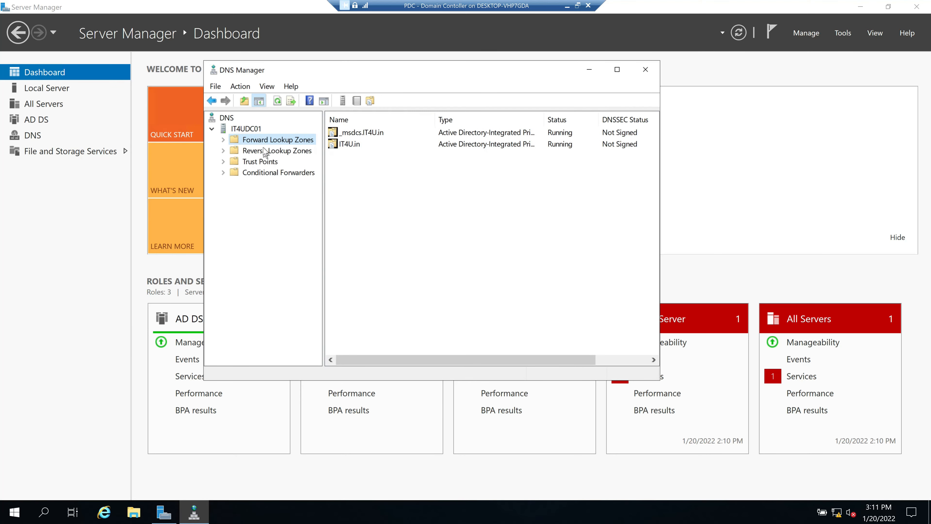
{"action": "left_click", "coordinate": [281, 151]}
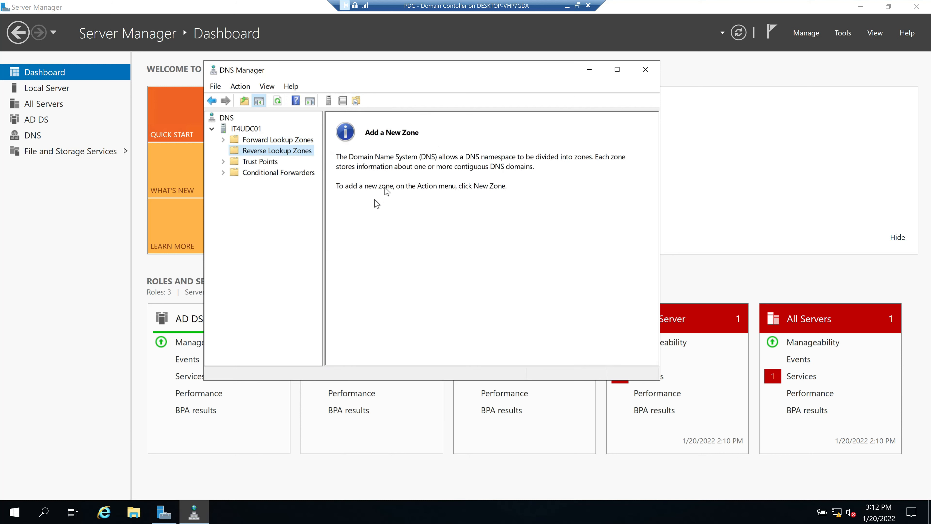
{"action": "left_click", "coordinate": [272, 141]}
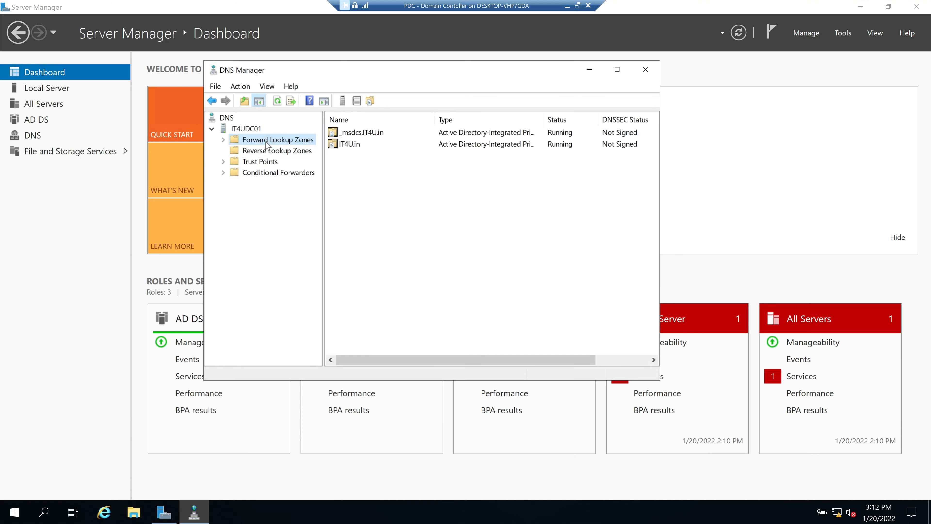
{"action": "left_click", "coordinate": [223, 140]}
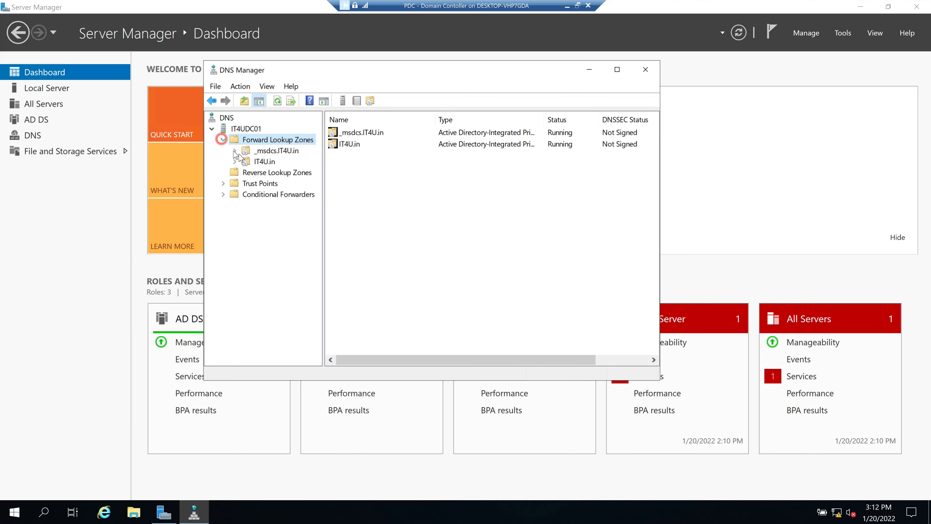
{"action": "left_click", "coordinate": [264, 162]}
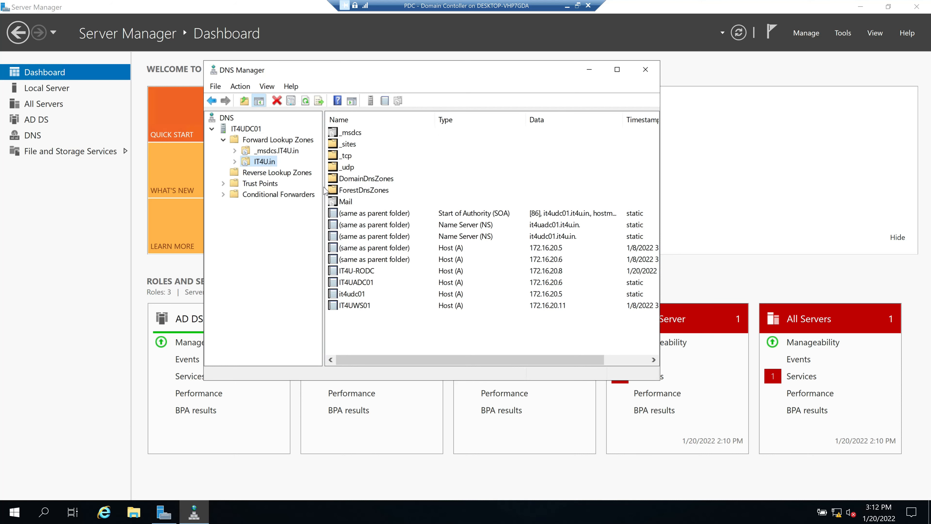
Enlarge DNS Manager to show the Timestamp column and expand the IT4U.in zone
{"action": "left_click_drag", "start_coordinate": [390, 70], "coordinate": [358, 55]}
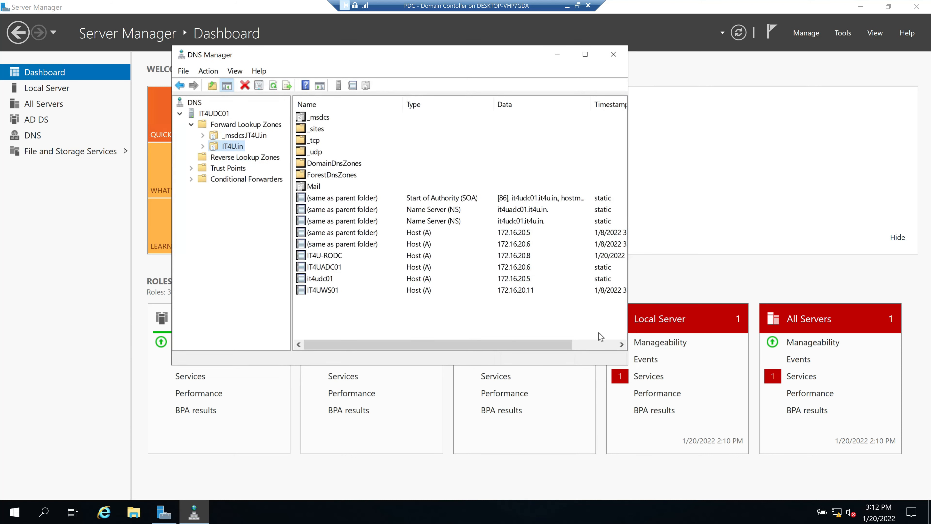
{"action": "left_click_drag", "start_coordinate": [633, 368], "coordinate": [776, 438]}
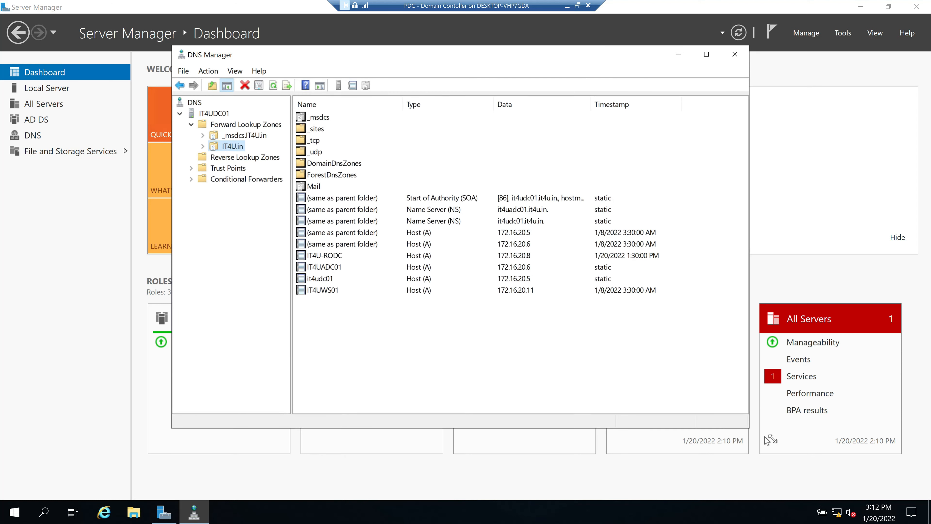
{"action": "left_click", "coordinate": [235, 136]}
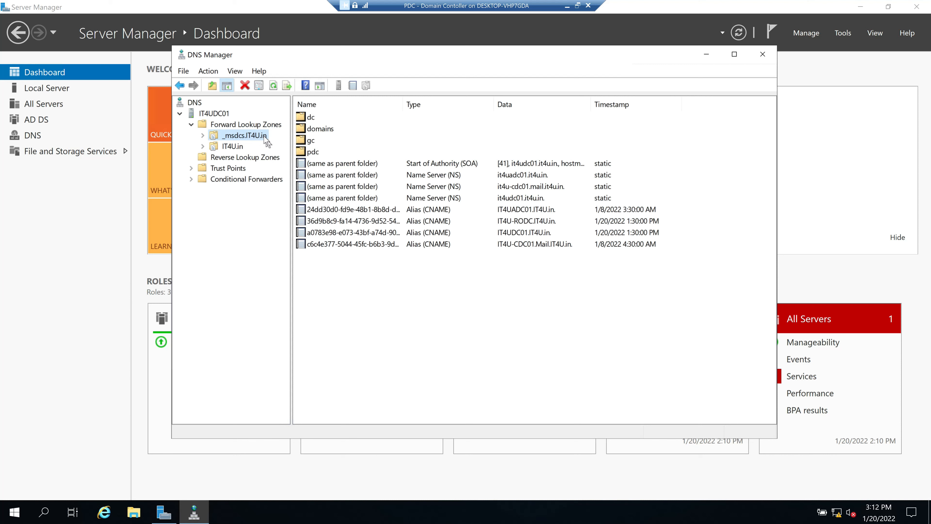
{"action": "left_click", "coordinate": [234, 147]}
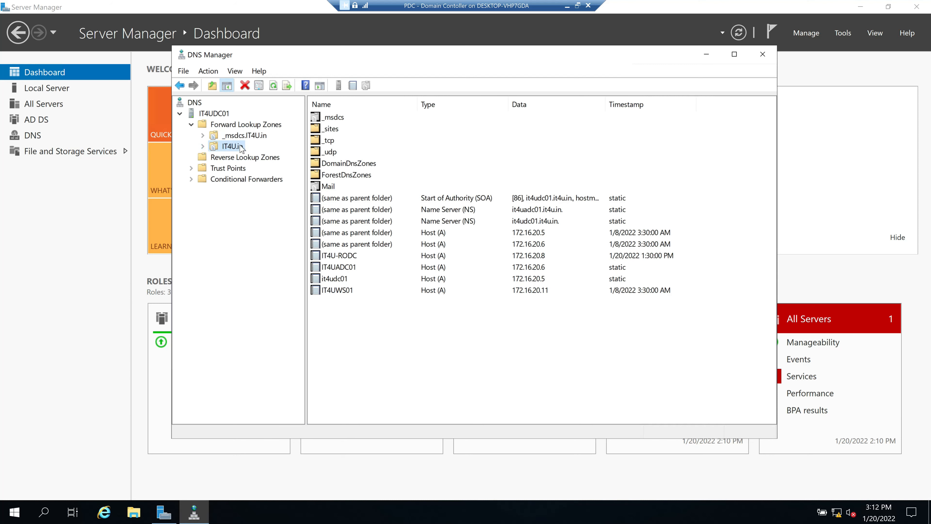
{"action": "left_click", "coordinate": [203, 146]}
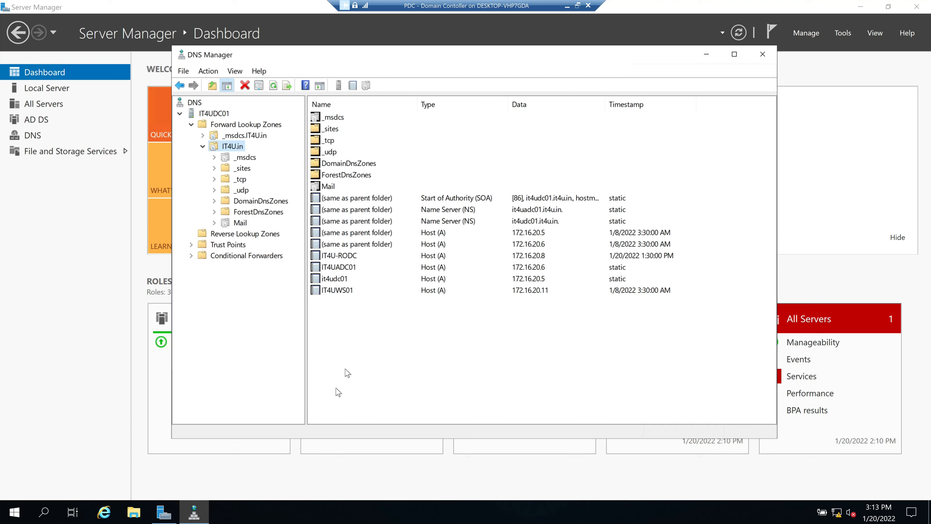
Browse the host records and open the 172.16.20.5 parent-folder record's properties
{"action": "left_click", "coordinate": [363, 234]}
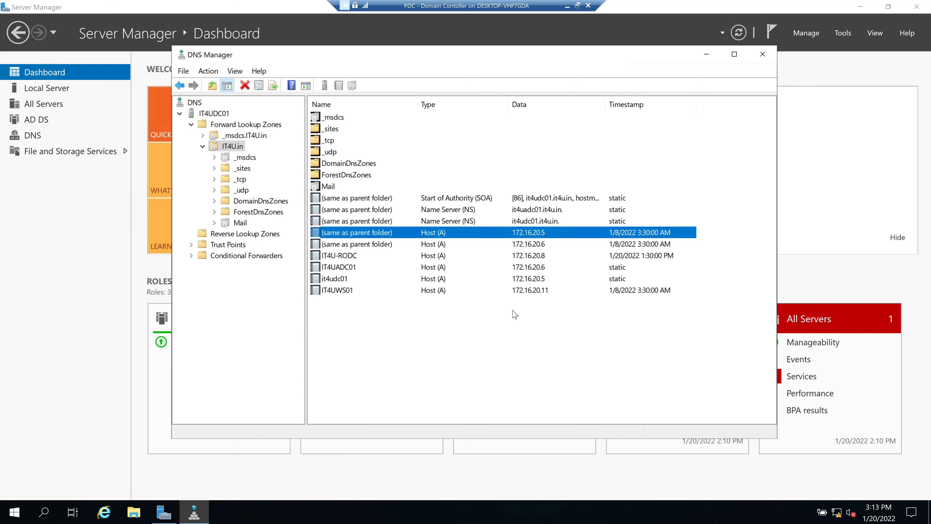
{"action": "left_click", "coordinate": [536, 294]}
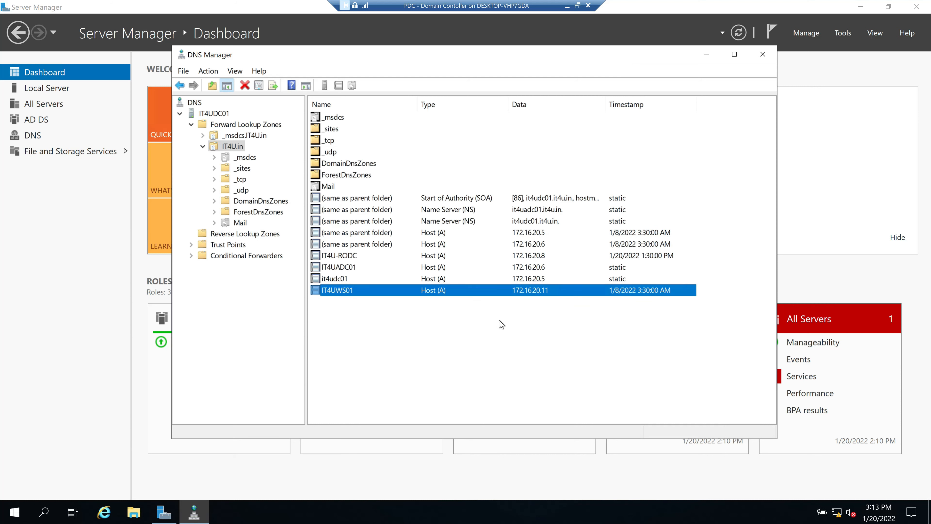
{"action": "left_click", "coordinate": [431, 235]}
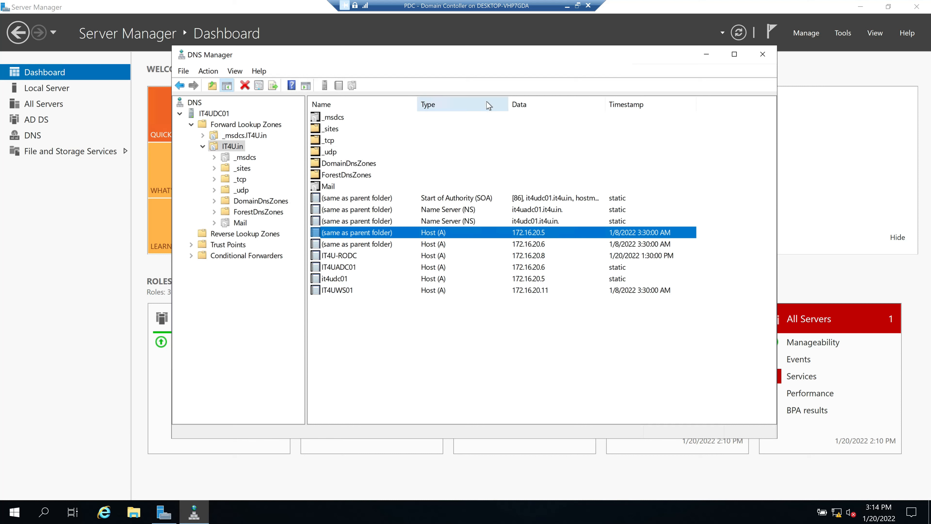
{"action": "left_click", "coordinate": [539, 246]}
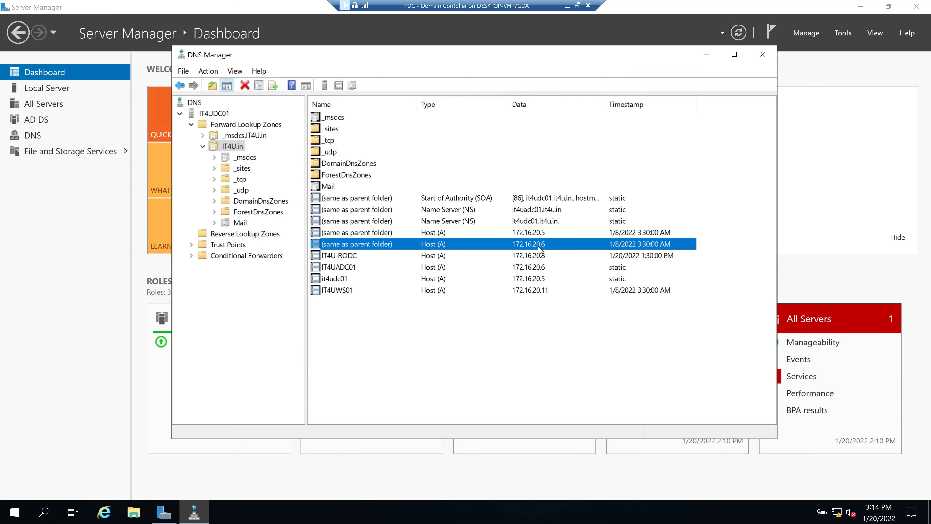
{"action": "double_click", "coordinate": [378, 235]}
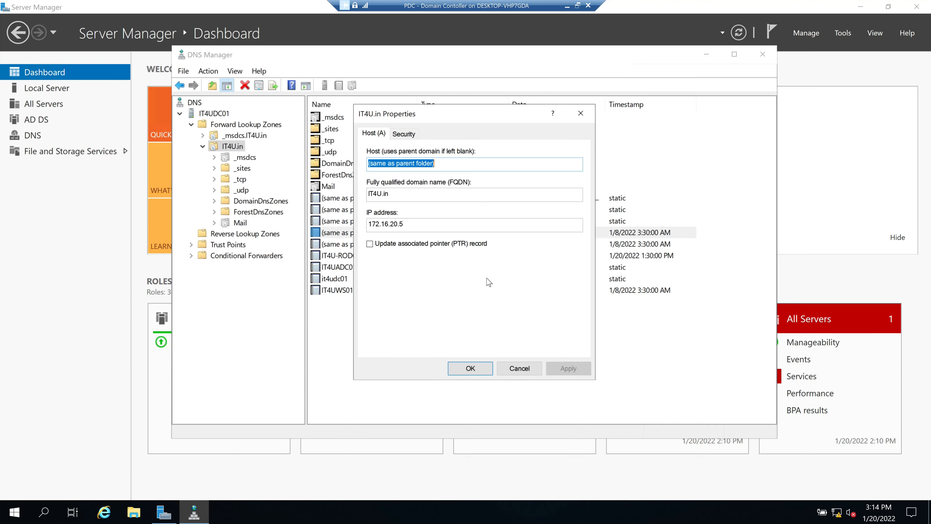
Cancel the open record and open the IT4U-RODC host record's properties
{"action": "left_click", "coordinate": [520, 368]}
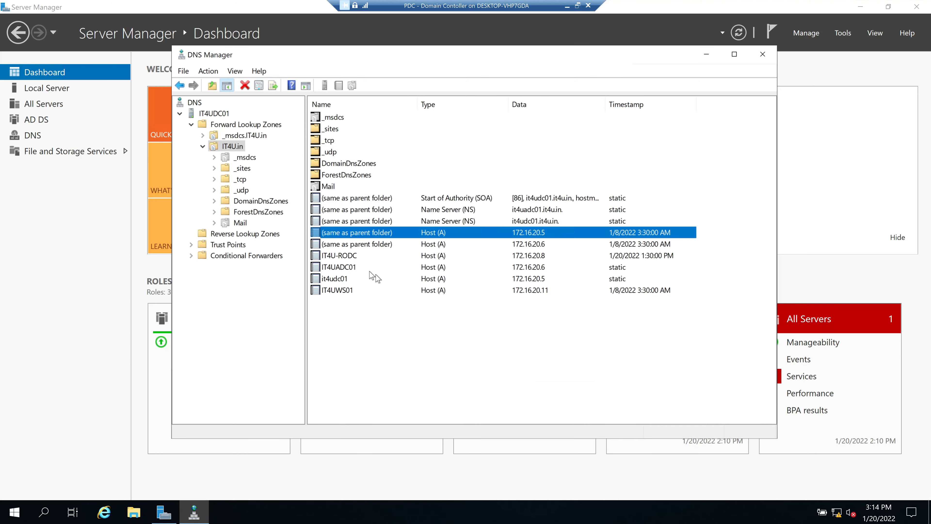
{"action": "left_click", "coordinate": [347, 258]}
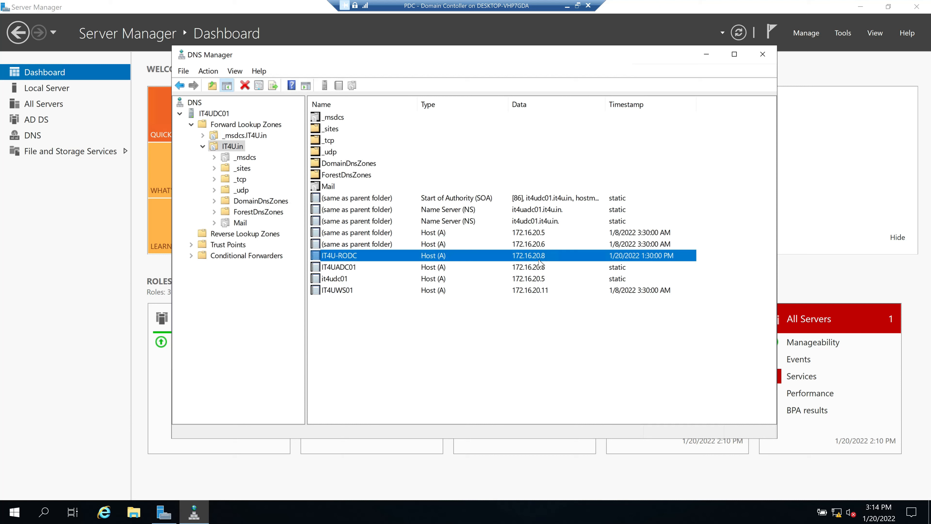
{"action": "double_click", "coordinate": [364, 259]}
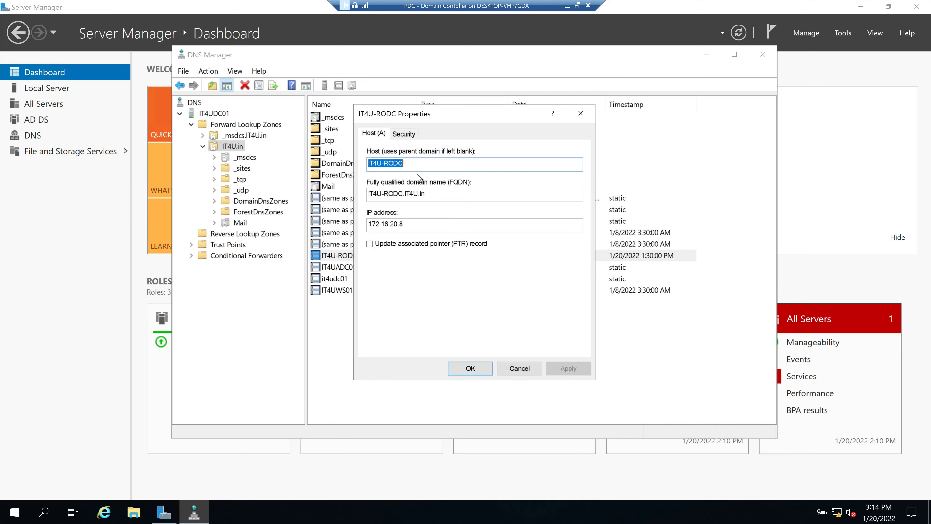
Inspect host IT4U-RODC, FQDN IT4U-RODC.IT4U.in and IP 172.16.20.8, then cancel unchanged
{"action": "left_click_drag", "start_coordinate": [405, 164], "coordinate": [368, 163]}
{"action": "left_click", "coordinate": [404, 163]}
{"action": "left_click_drag", "start_coordinate": [426, 194], "coordinate": [359, 200]}
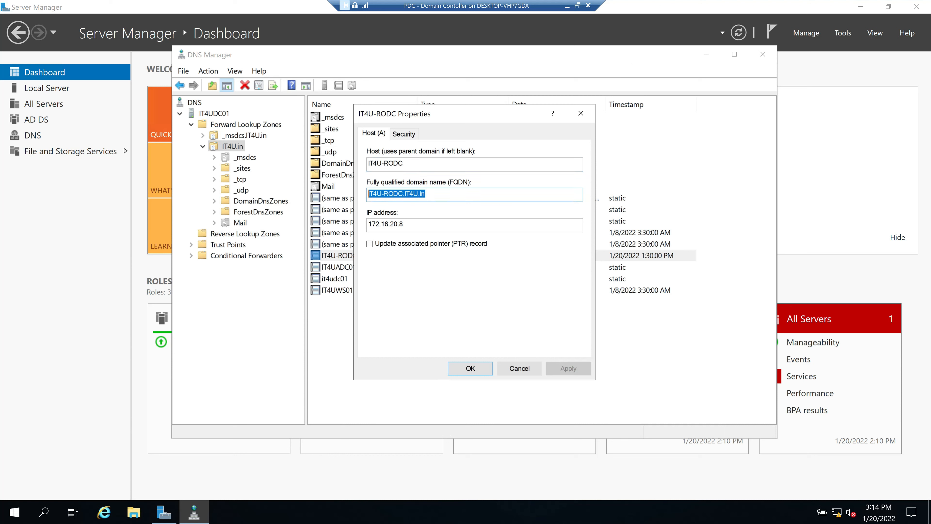
{"action": "left_click", "coordinate": [433, 194]}
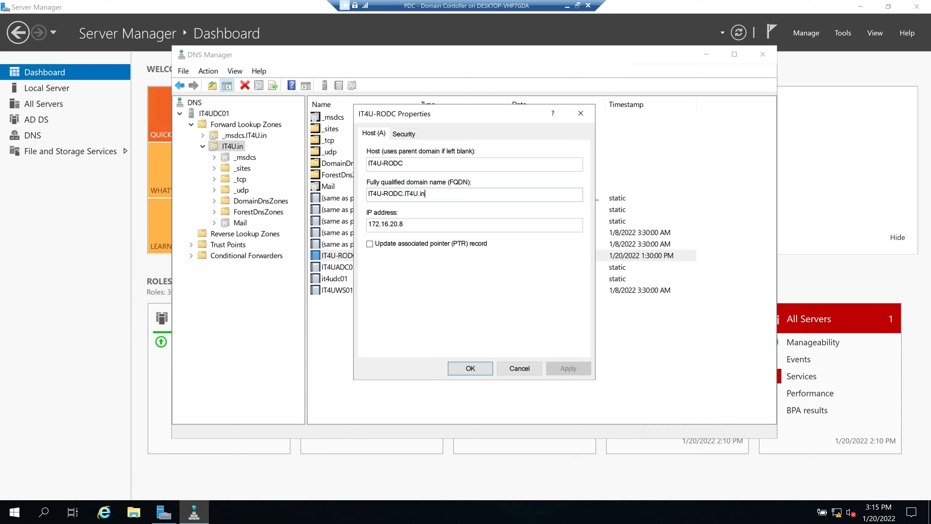
{"action": "left_click_drag", "start_coordinate": [404, 225], "coordinate": [362, 235]}
{"action": "left_click", "coordinate": [524, 369]}
{"action": "left_click", "coordinate": [519, 368]}
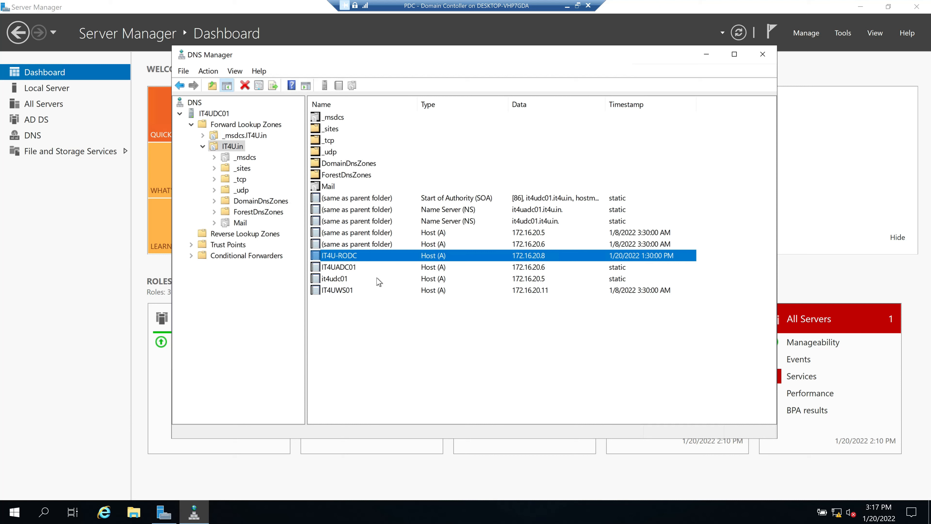
Exit the domain controller's full screen and switch to the DNS - Domain Name System VM
{"action": "left_click", "coordinate": [390, 302]}
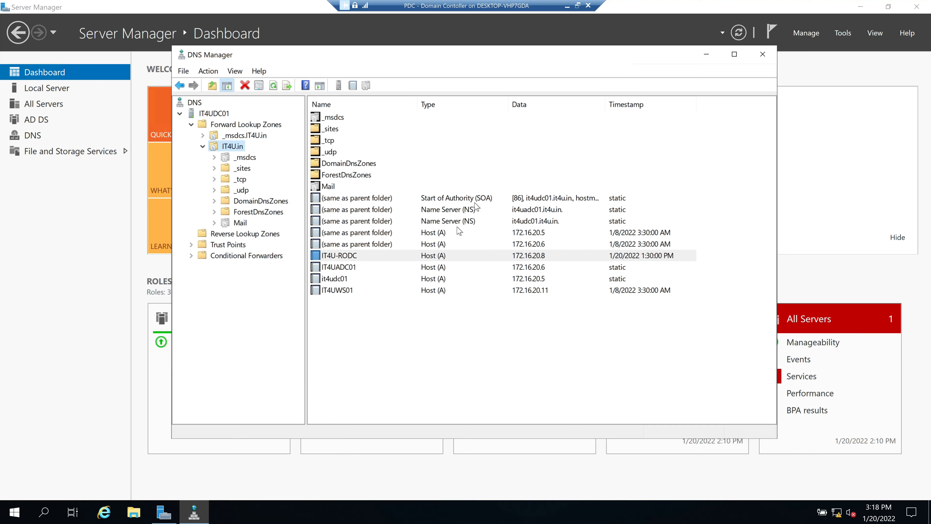
{"action": "left_click", "coordinate": [567, 8]}
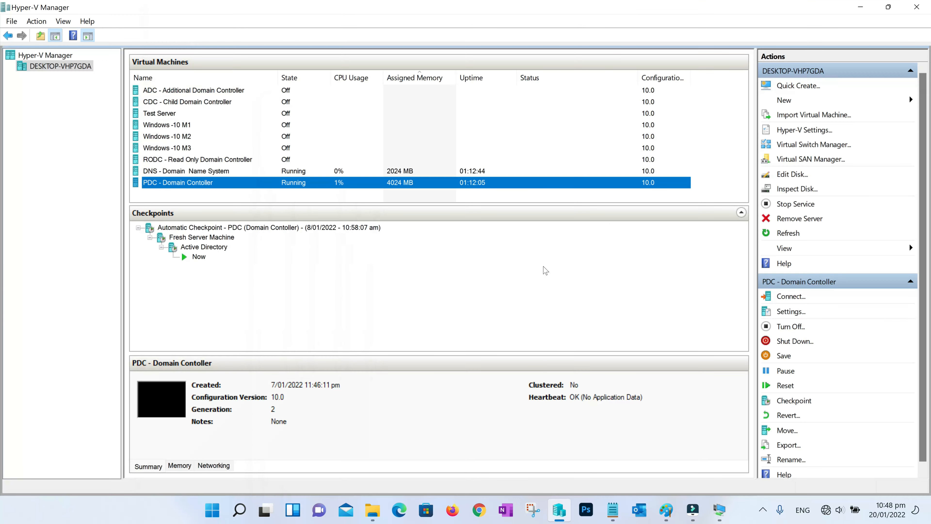
{"action": "left_click", "coordinate": [721, 513]}
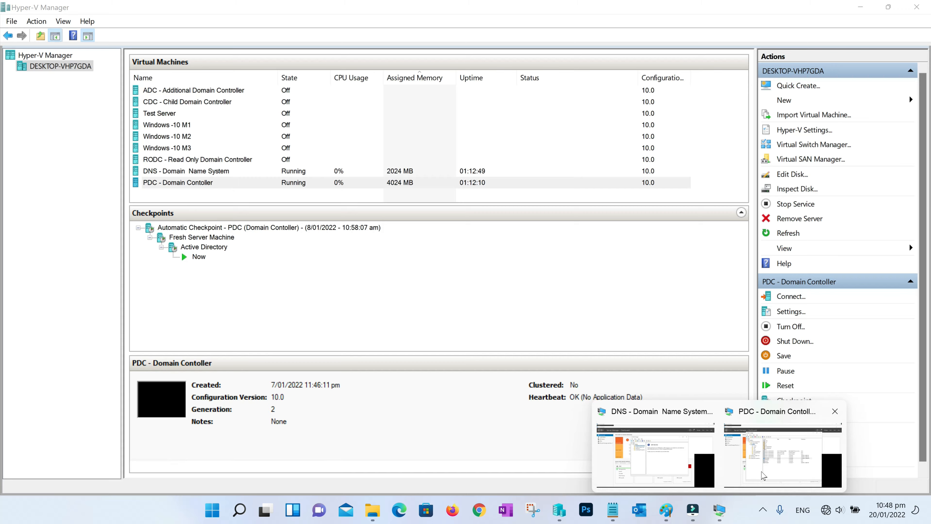
{"action": "left_click", "coordinate": [657, 453]}
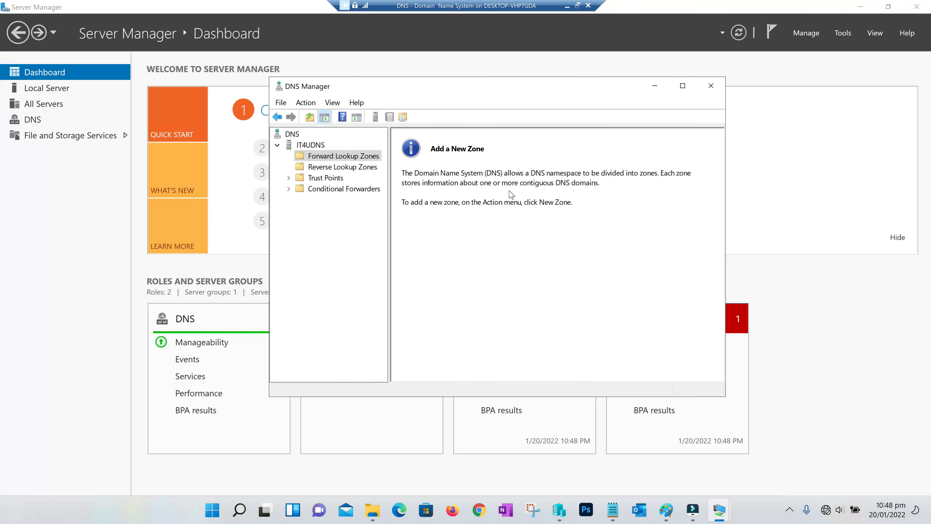
Start the New Zone Wizard on IT4UDNS's Forward Lookup Zones
{"action": "left_click_drag", "start_coordinate": [516, 94], "coordinate": [429, 97]}
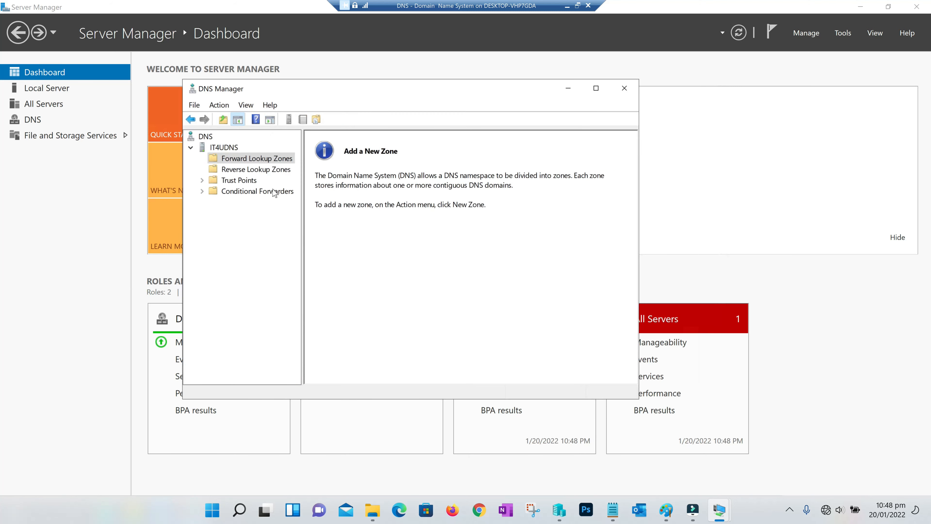
{"action": "left_click", "coordinate": [239, 162]}
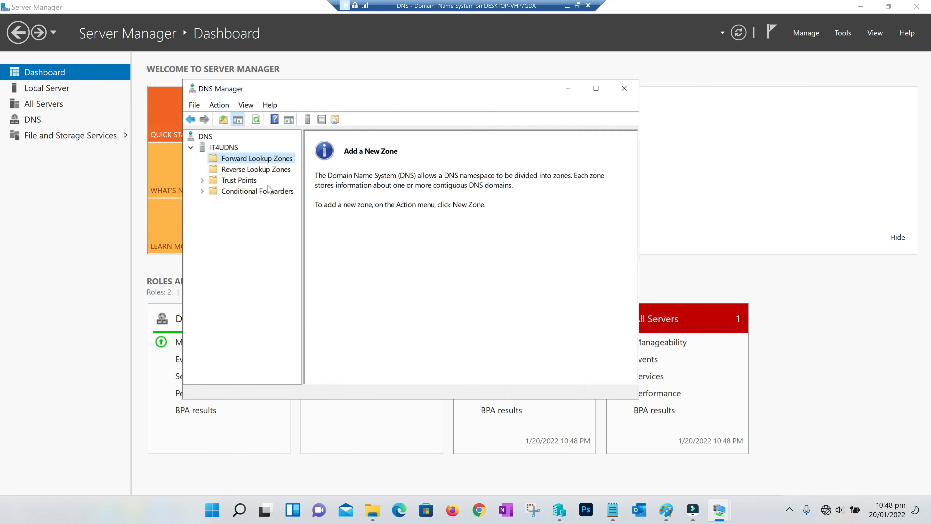
{"action": "right_click", "coordinate": [240, 160]}
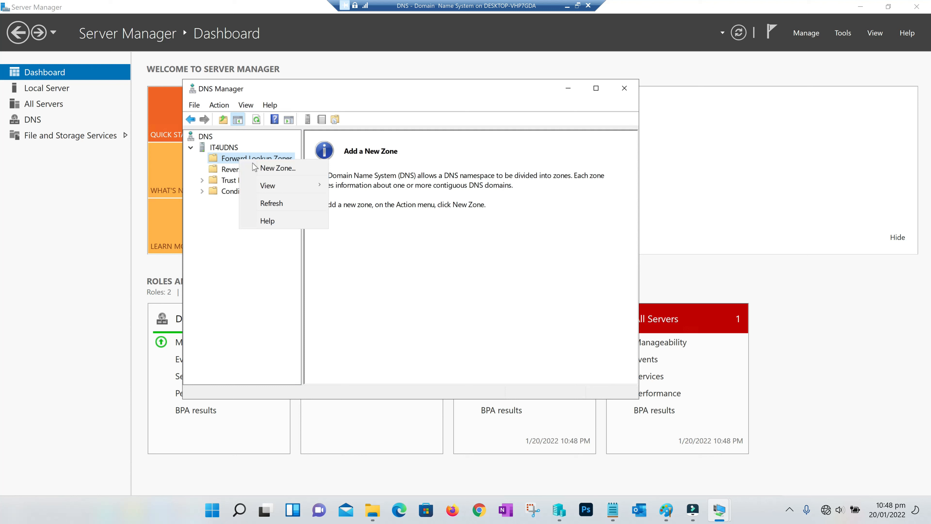
{"action": "left_click", "coordinate": [275, 170]}
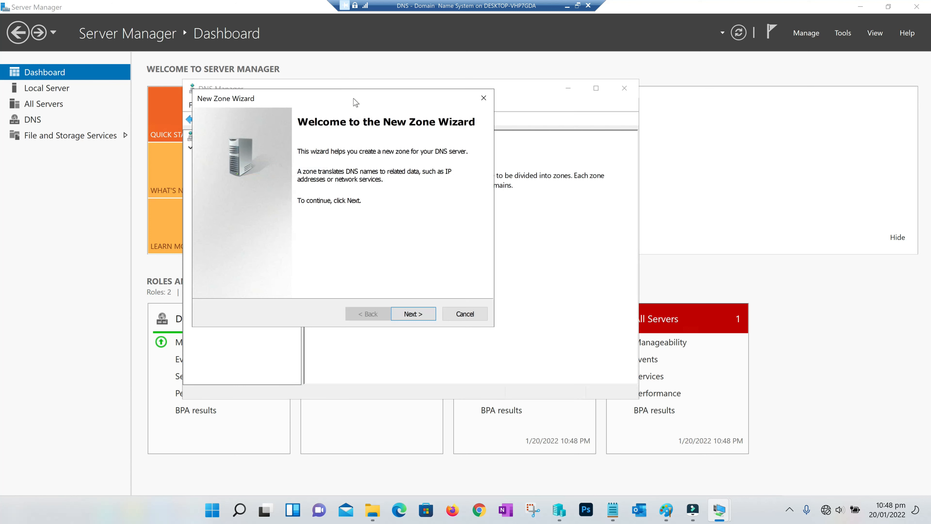
Choose a Primary zone named IT4U.in with new zone file IT4U.in.dns
{"action": "left_click", "coordinate": [482, 323]}
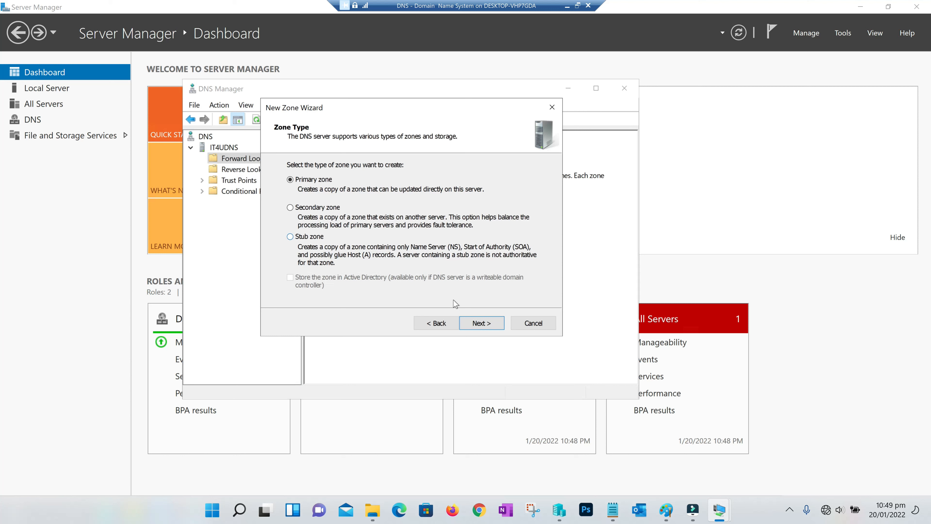
{"action": "left_click", "coordinate": [484, 329]}
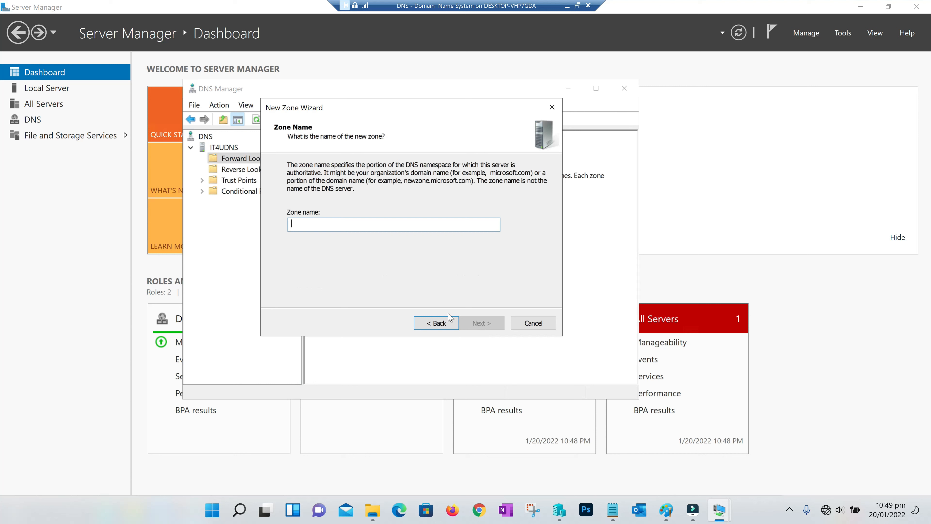
{"action": "left_click_drag", "start_coordinate": [401, 104], "coordinate": [464, 99]}
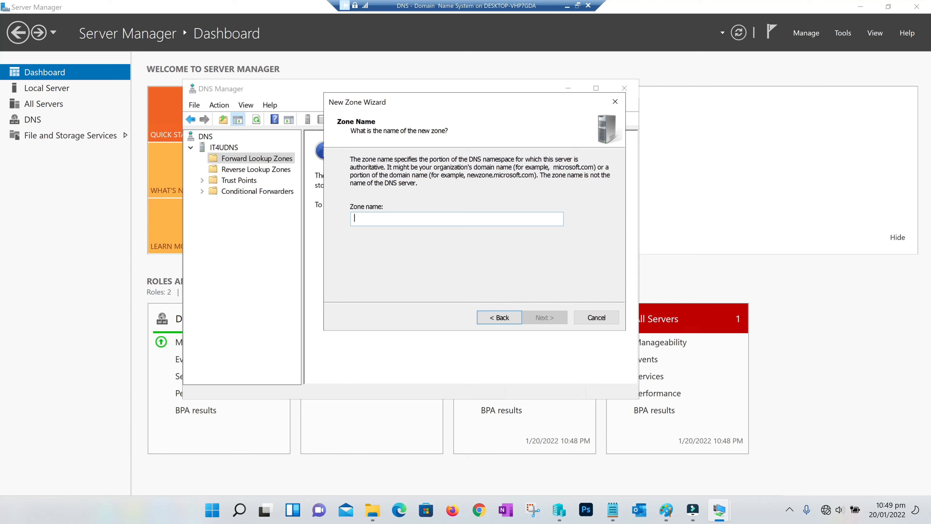
{"action": "type", "text": "IT4U.in"}
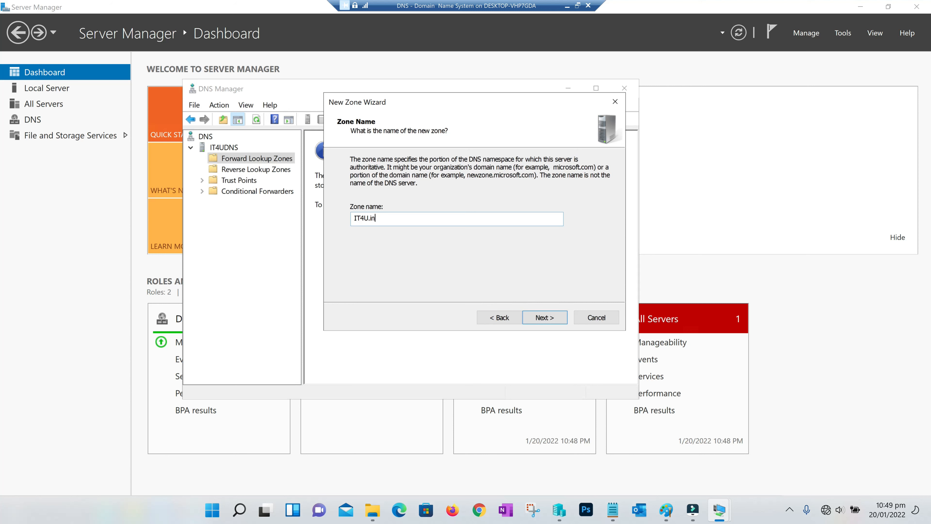
{"action": "left_click", "coordinate": [546, 319]}
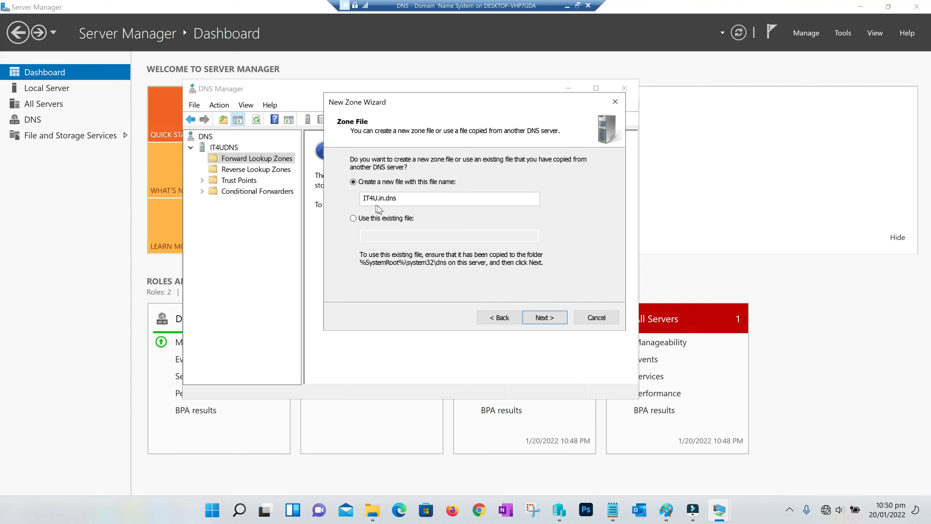
{"action": "left_click_drag", "start_coordinate": [397, 198], "coordinate": [348, 206]}
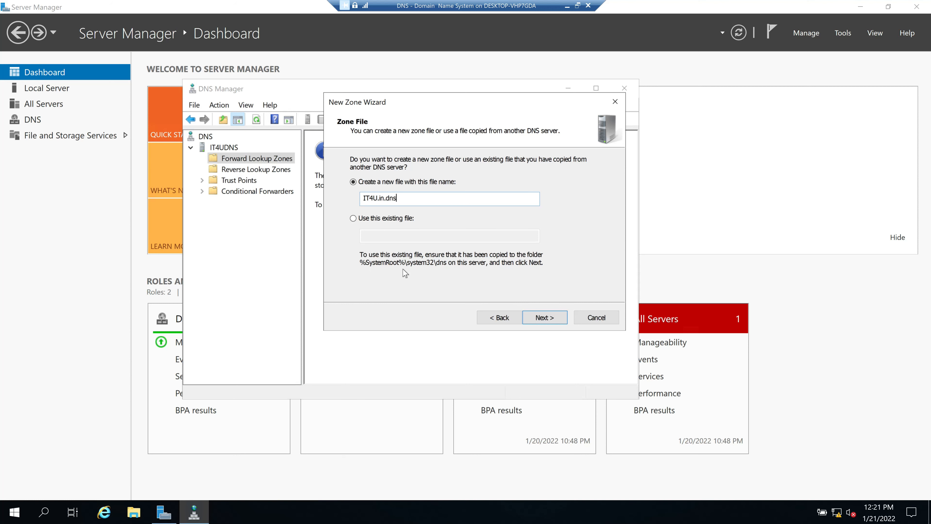
{"action": "left_click", "coordinate": [139, 512]}
{"action": "left_click", "coordinate": [169, 218]}
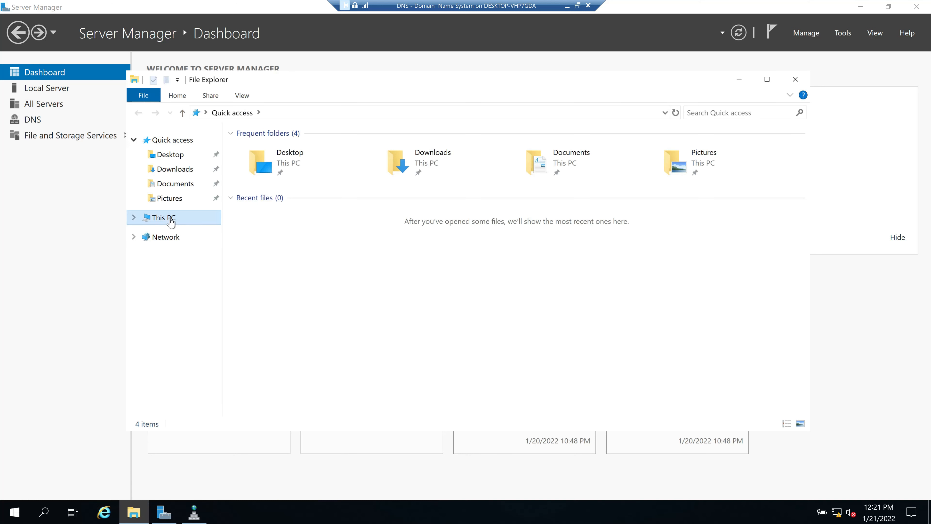
{"action": "double_click", "coordinate": [273, 274]}
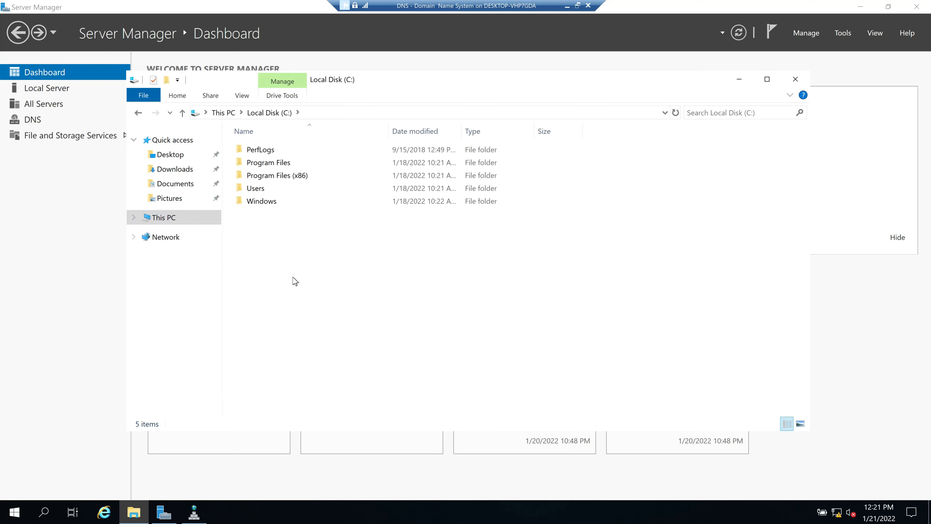
{"action": "double_click", "coordinate": [269, 203]}
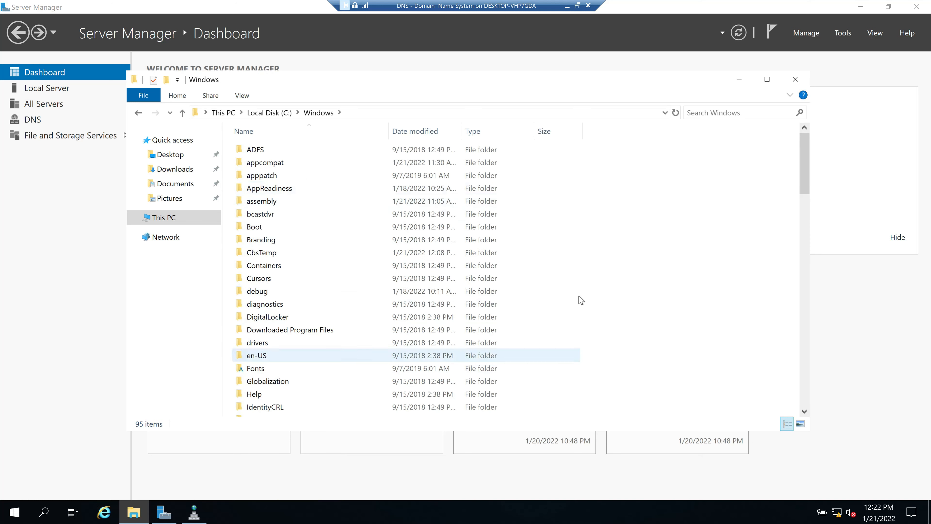
{"action": "key", "text": "alt+Tab"}
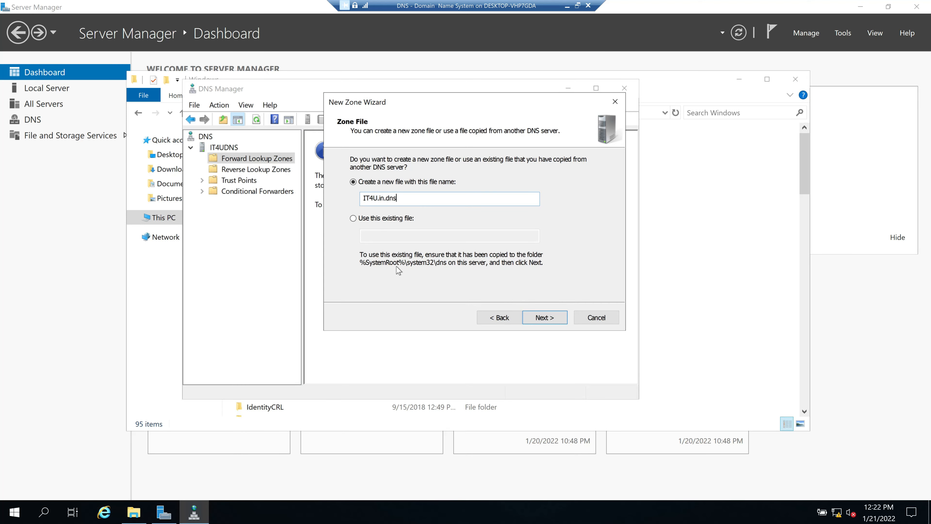
{"action": "key", "text": "alt+Tab"}
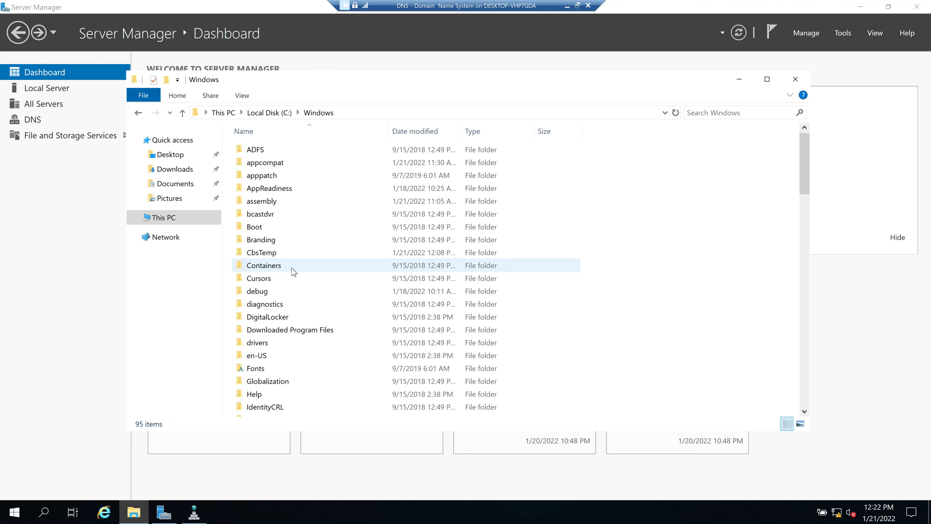
{"action": "key", "text": "alt+Tab"}
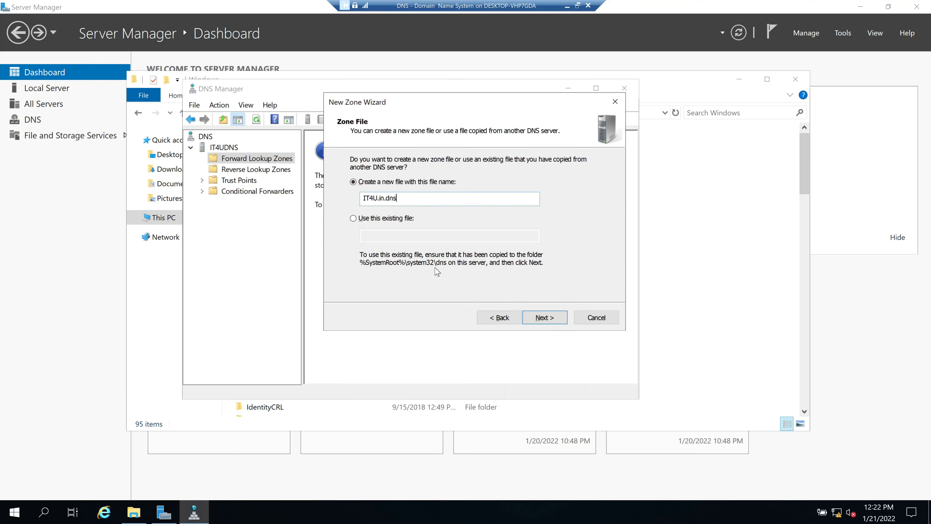
{"action": "key", "text": "alt+Tab"}
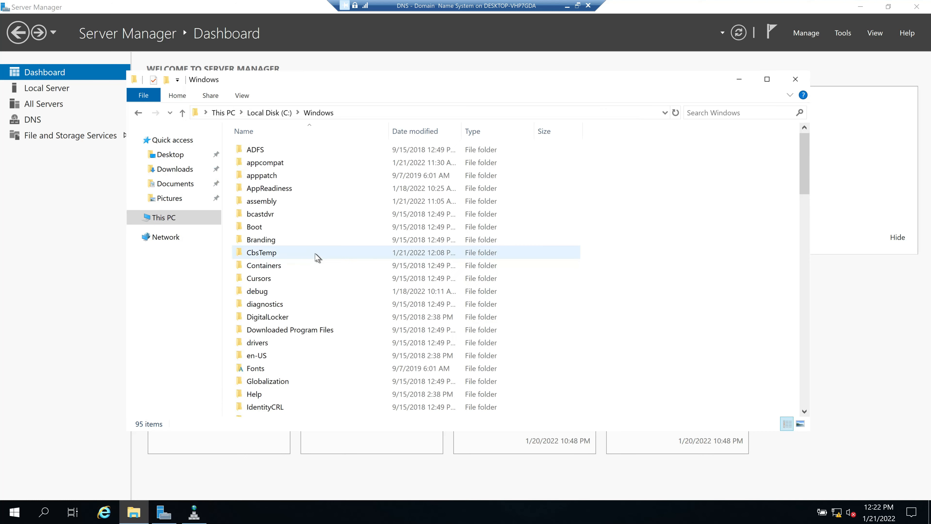
{"action": "left_click", "coordinate": [274, 241]}
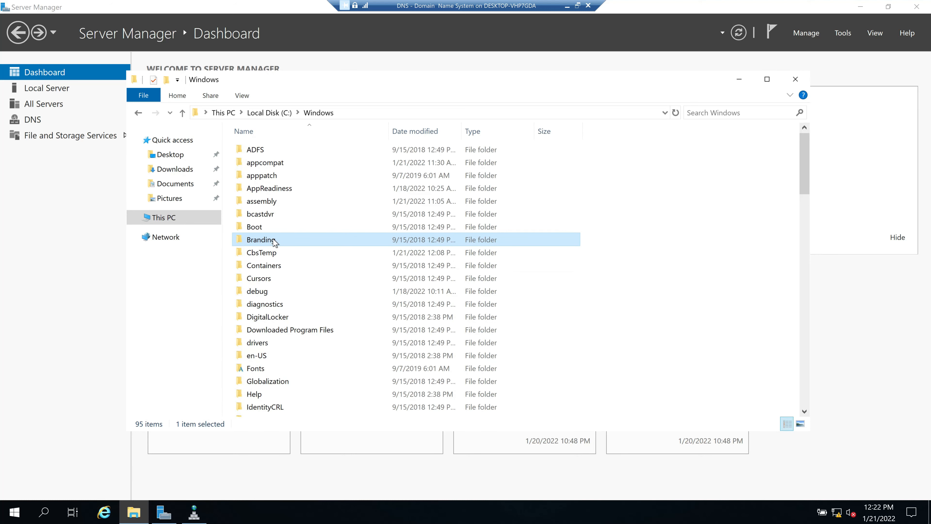
{"action": "type", "text": "sys"}
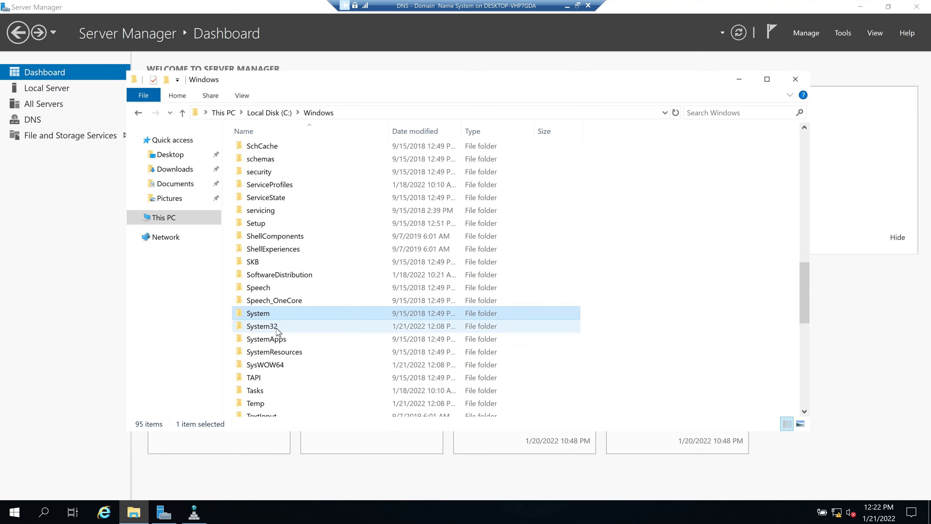
{"action": "double_click", "coordinate": [277, 329]}
{"action": "key", "text": "alt+Tab"}
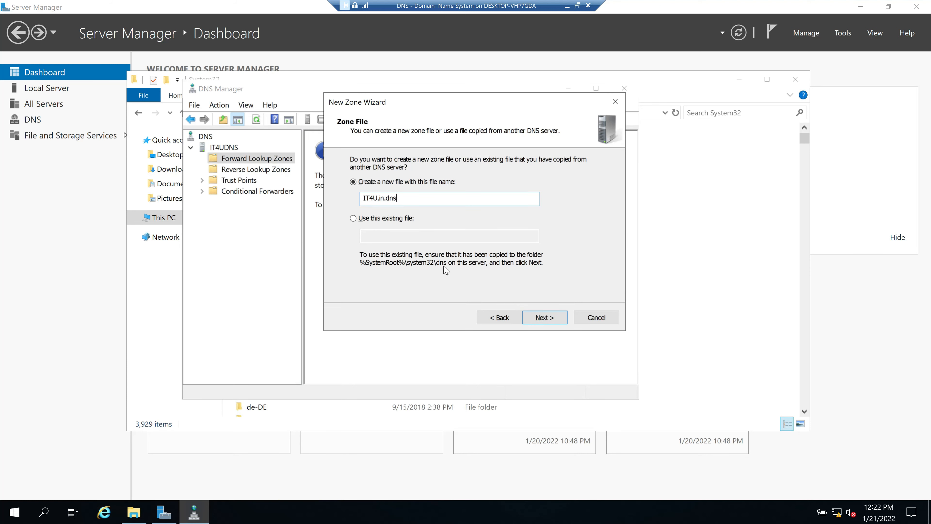
{"action": "key", "text": "alt+Tab"}
{"action": "type", "text": "d"}
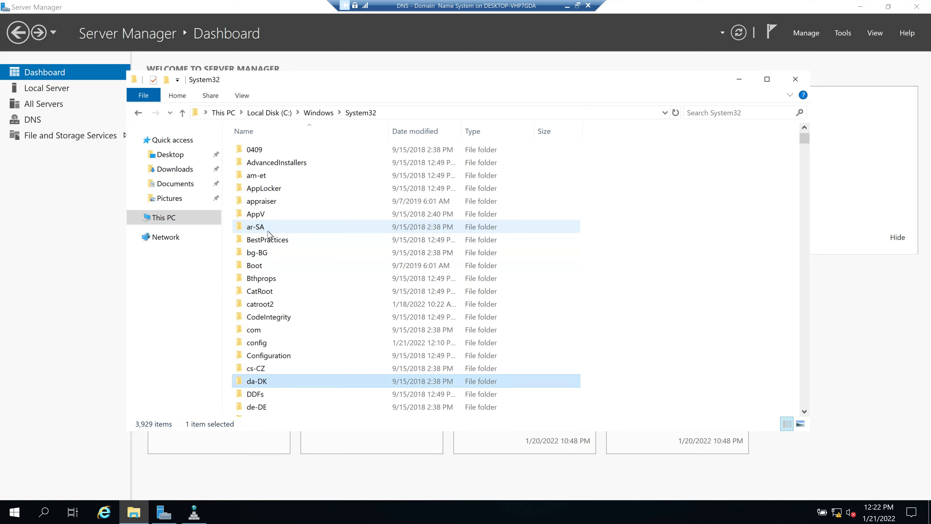
{"action": "type", "text": "ns"}
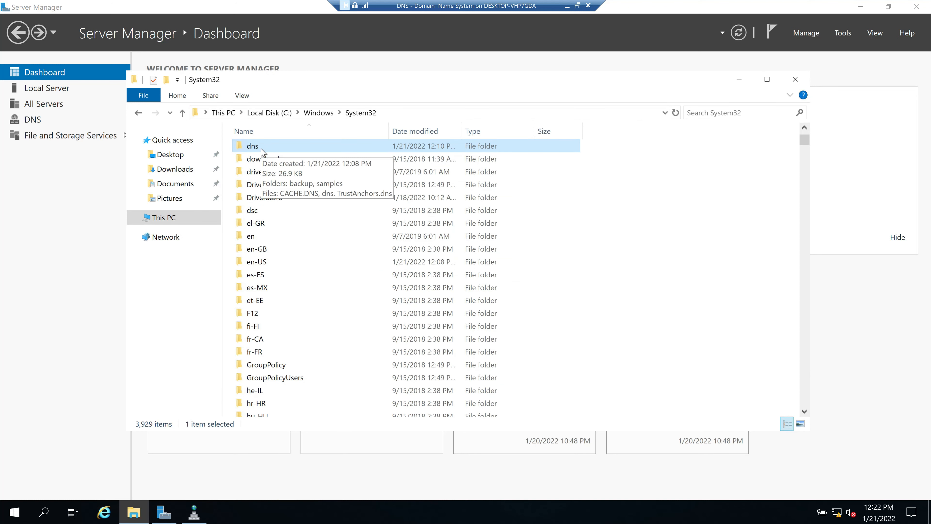
{"action": "double_click", "coordinate": [273, 147]}
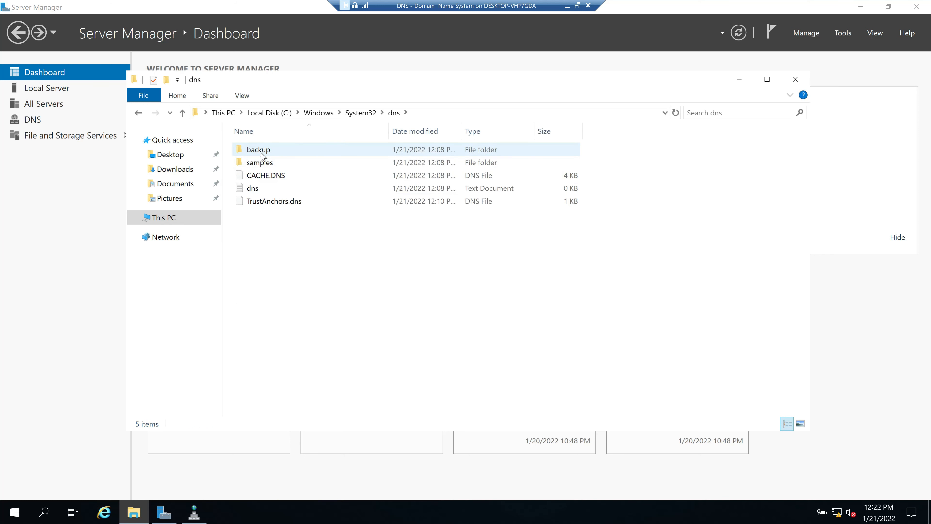
{"action": "double_click", "coordinate": [261, 154]}
{"action": "double_click", "coordinate": [262, 151]}
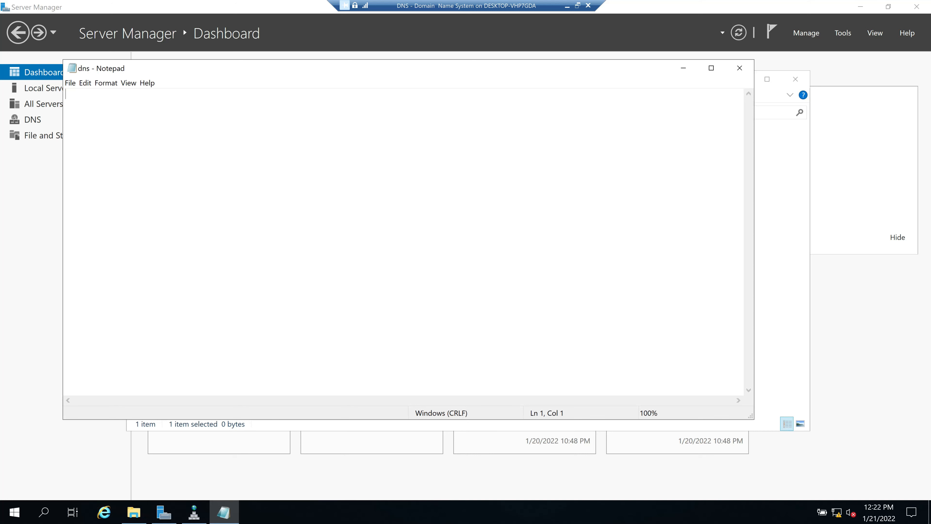
{"action": "left_click", "coordinate": [739, 71]}
{"action": "key", "text": "alt+Left"}
{"action": "left_click", "coordinate": [272, 164]}
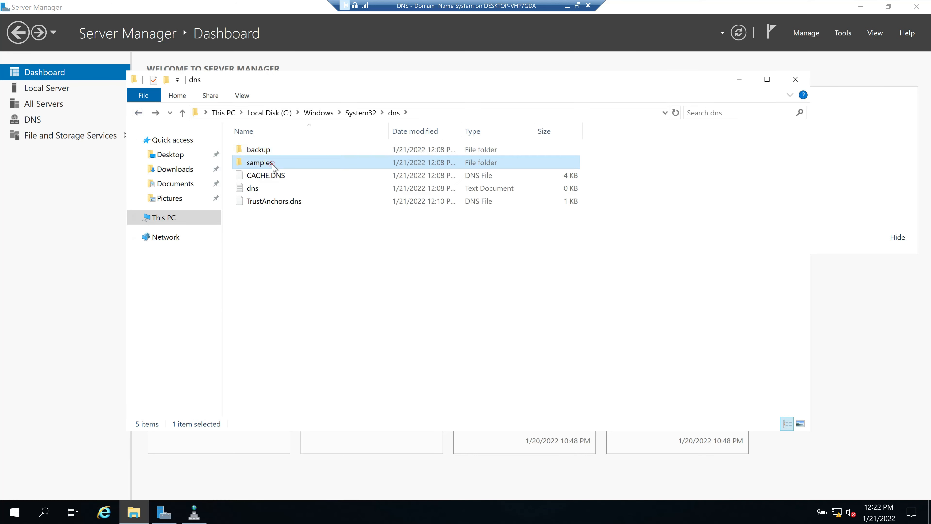
{"action": "double_click", "coordinate": [272, 164]}
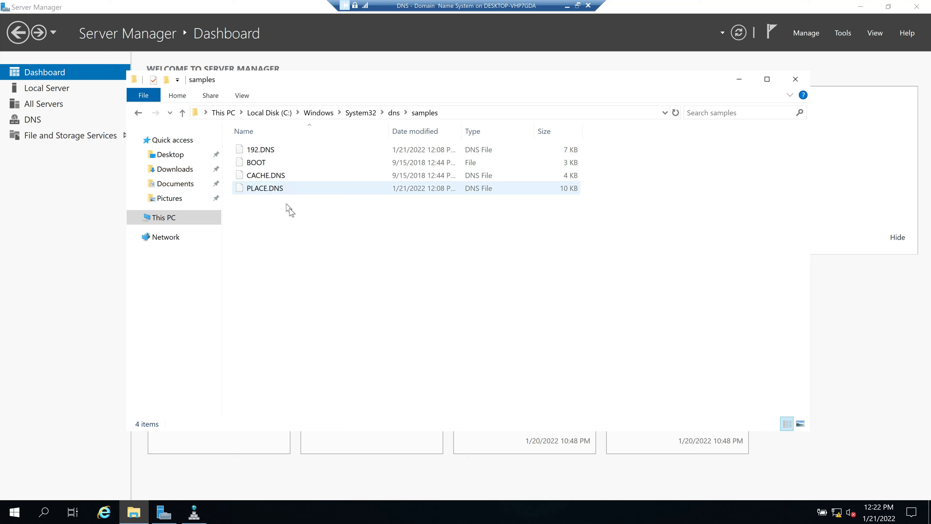
{"action": "left_click", "coordinate": [262, 149]}
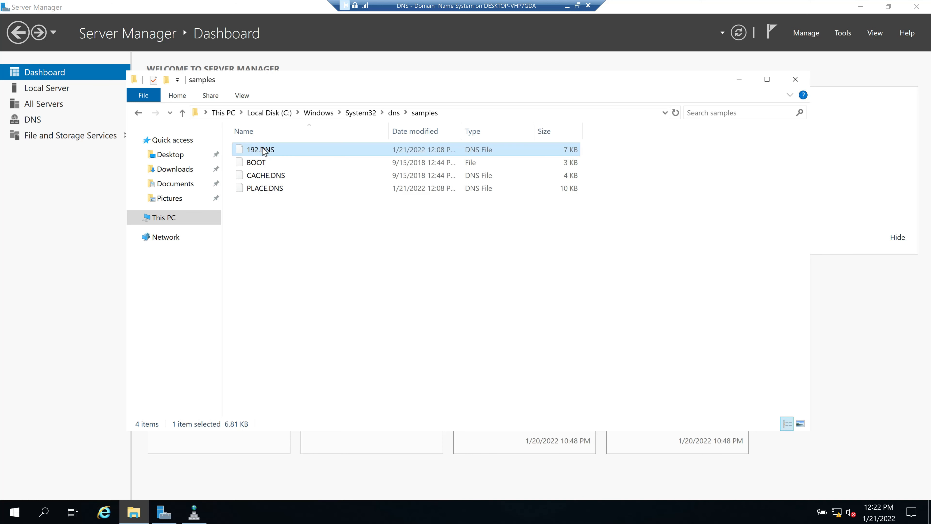
{"action": "key", "text": "alt+Left"}
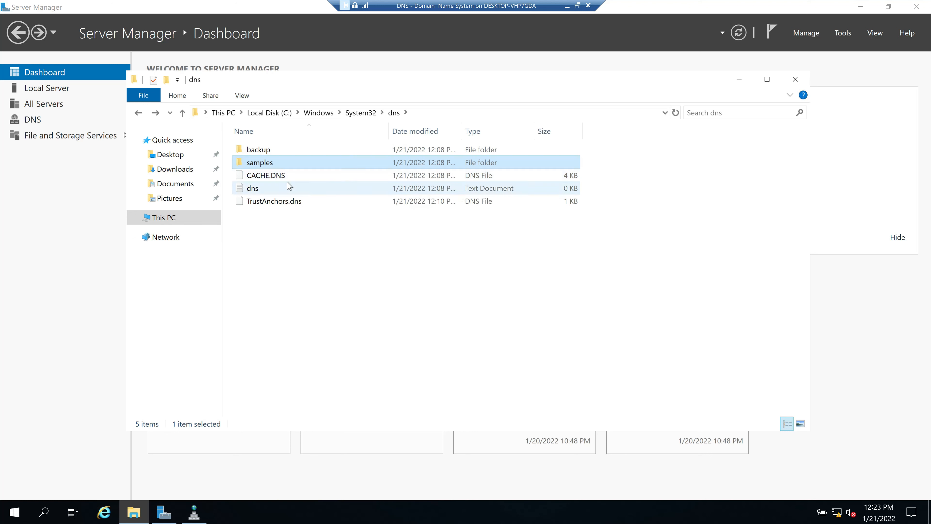
{"action": "double_click", "coordinate": [256, 191]}
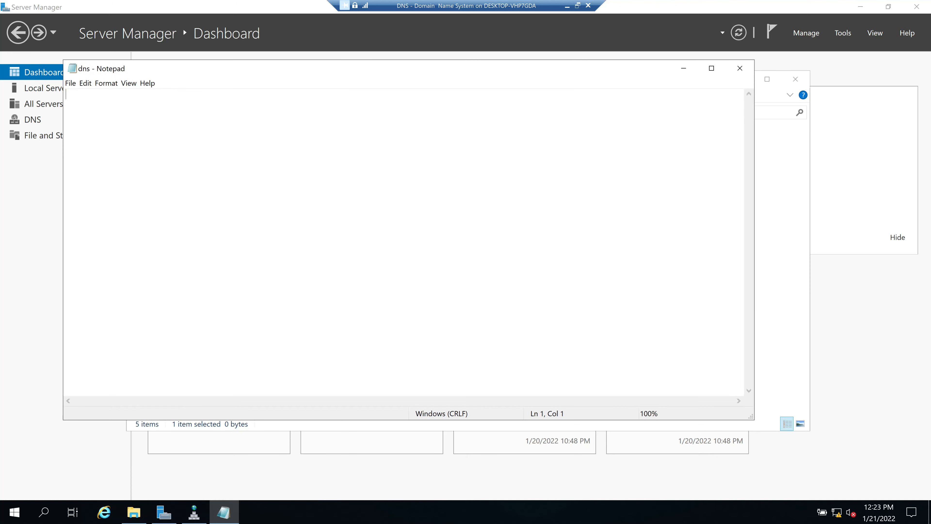
{"action": "left_click", "coordinate": [740, 68]}
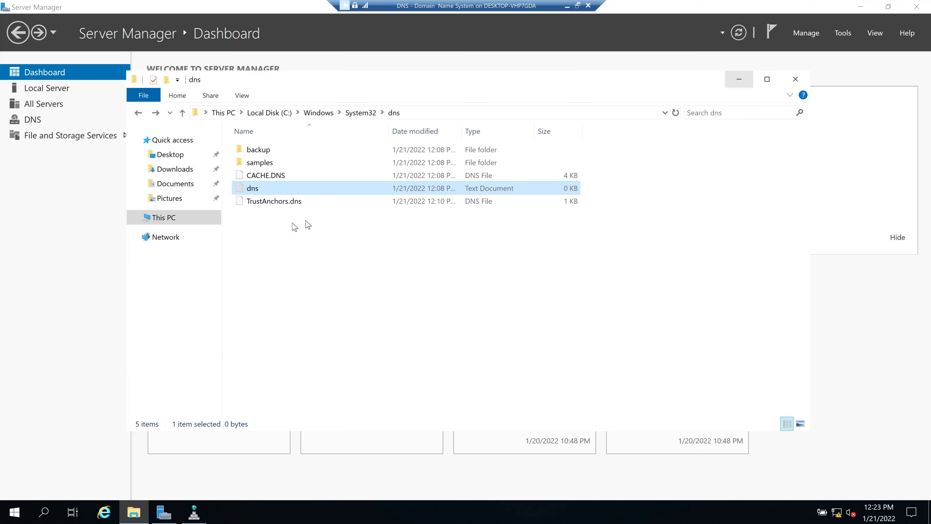
{"action": "left_click", "coordinate": [795, 78]}
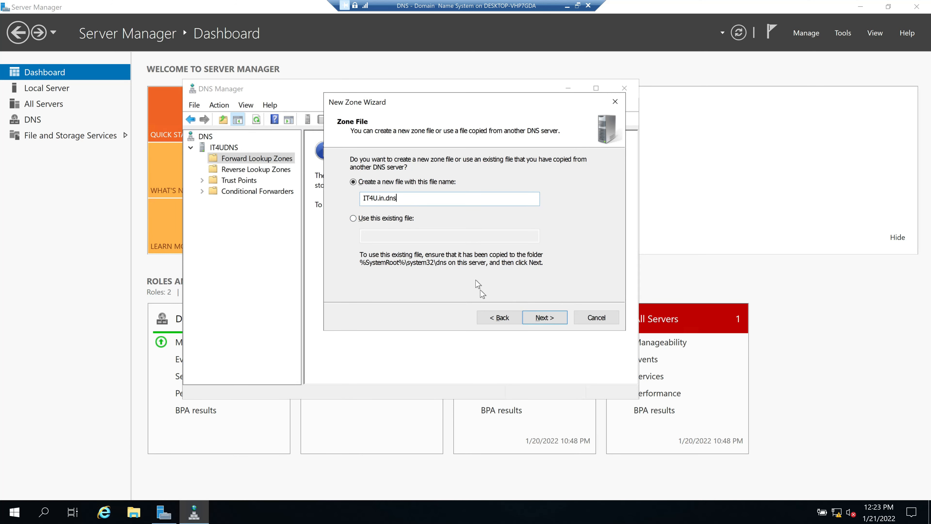
Keep zone file IT4U.in.dns, disallow dynamic updates, and finish creating the IT4U.in zone
{"action": "left_click", "coordinate": [498, 317]}
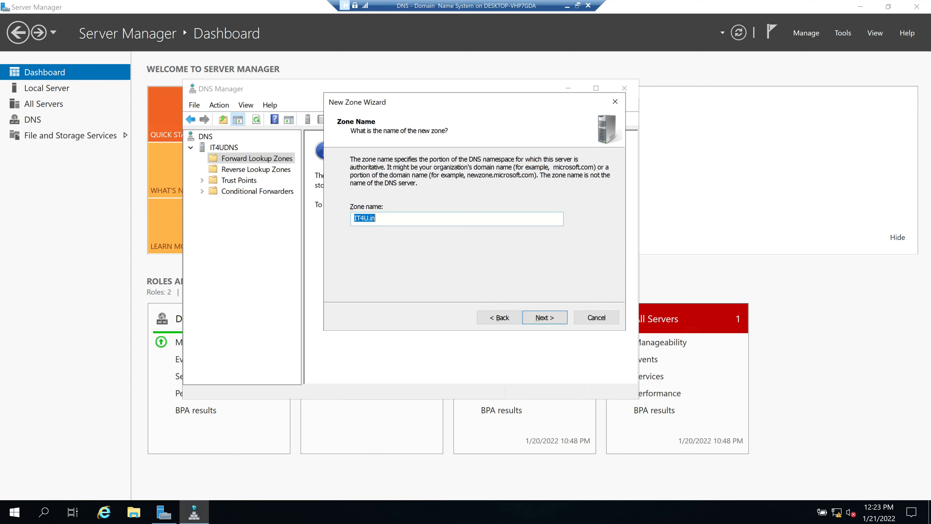
{"action": "left_click", "coordinate": [545, 317]}
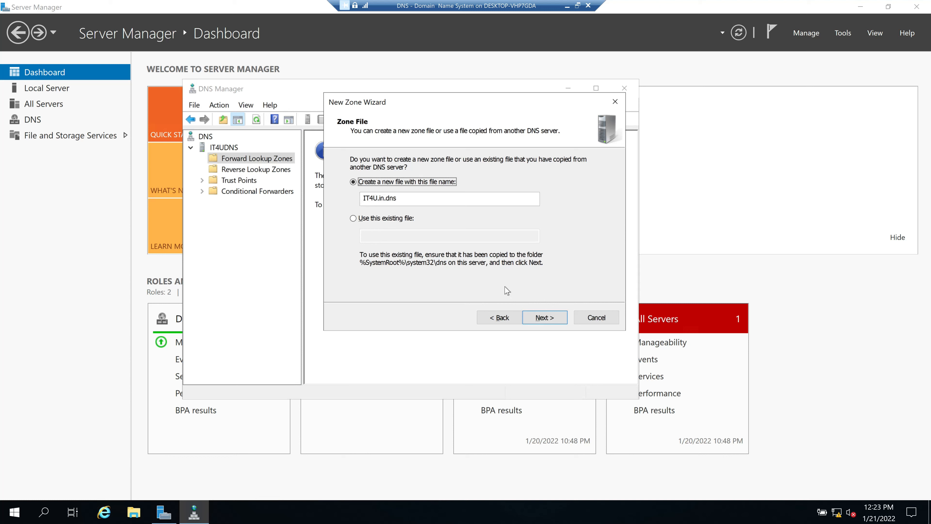
{"action": "left_click", "coordinate": [553, 321]}
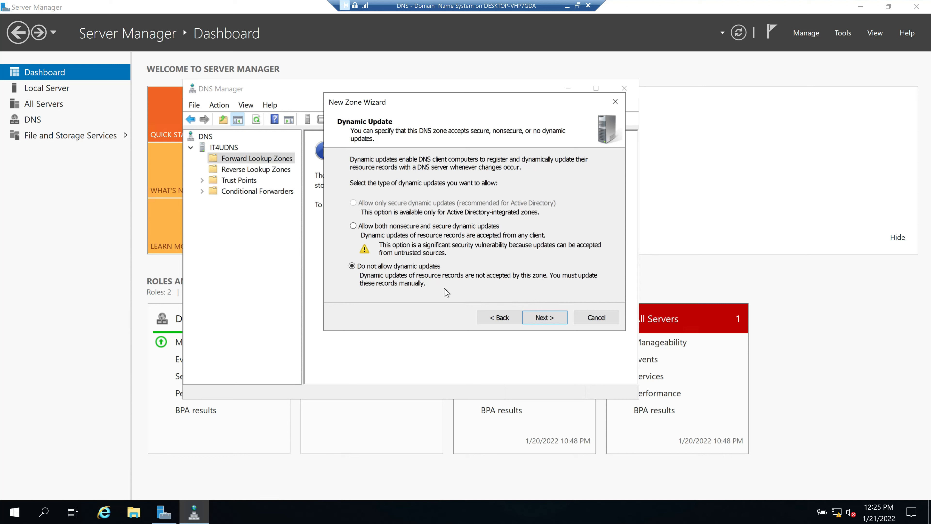
{"action": "left_click", "coordinate": [549, 318]}
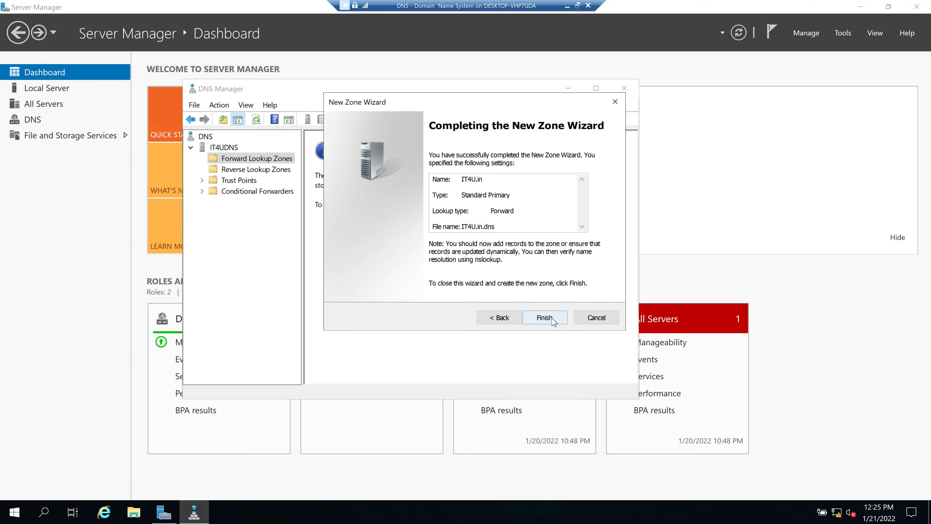
{"action": "left_click", "coordinate": [545, 318]}
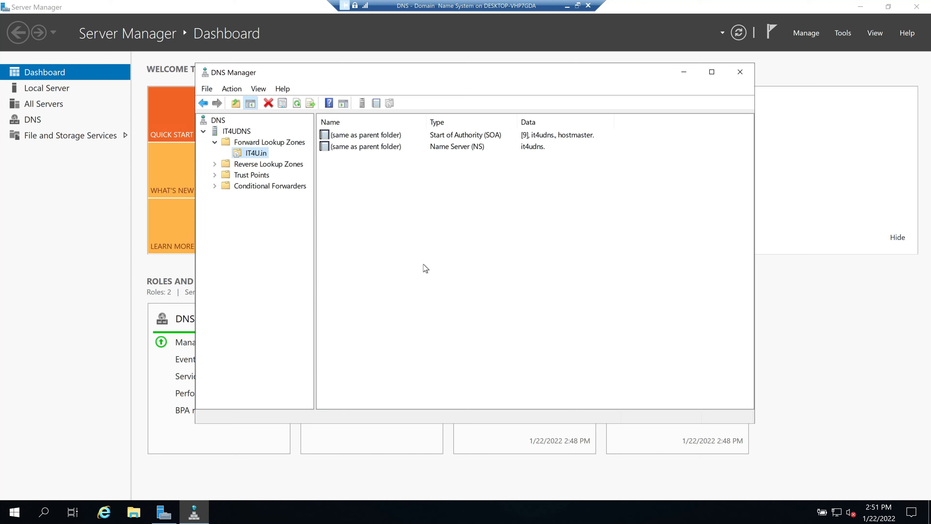
{"action": "key", "text": "super+r"}
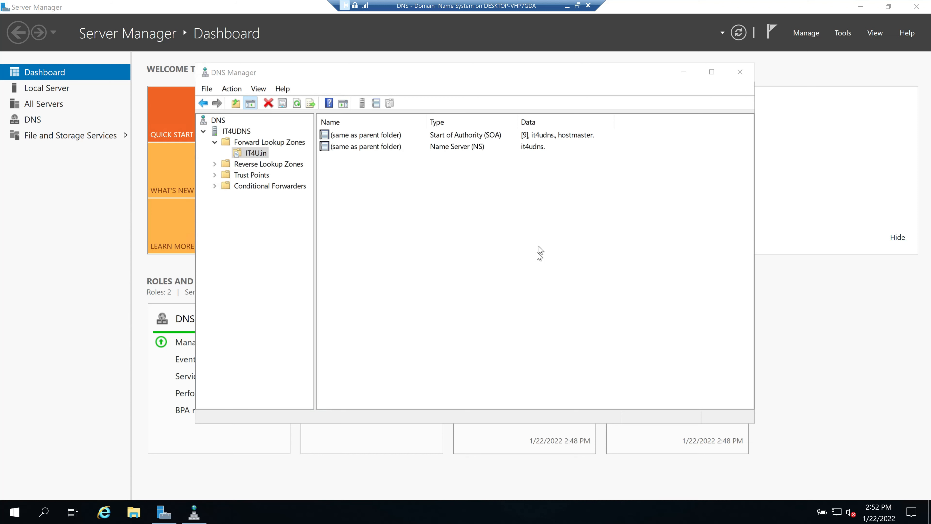
Leave the server's full screen and connect to the Windows -10 M3 VM from Hyper-V Manager
{"action": "left_click", "coordinate": [576, 5]}
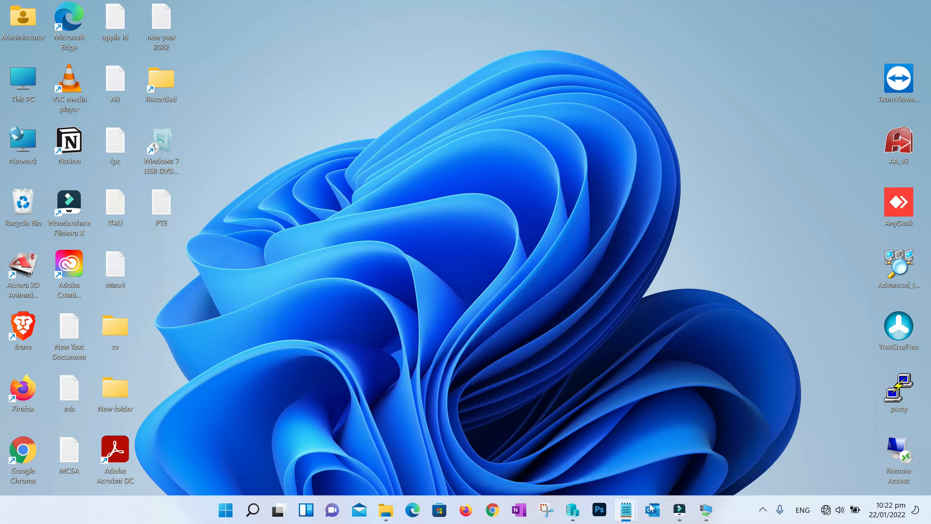
{"action": "left_click", "coordinate": [572, 509]}
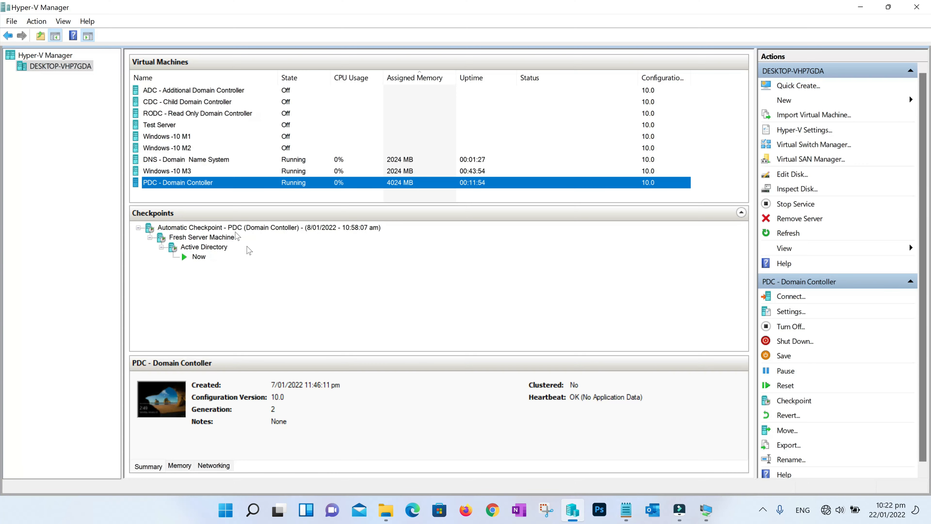
{"action": "left_click", "coordinate": [205, 170]}
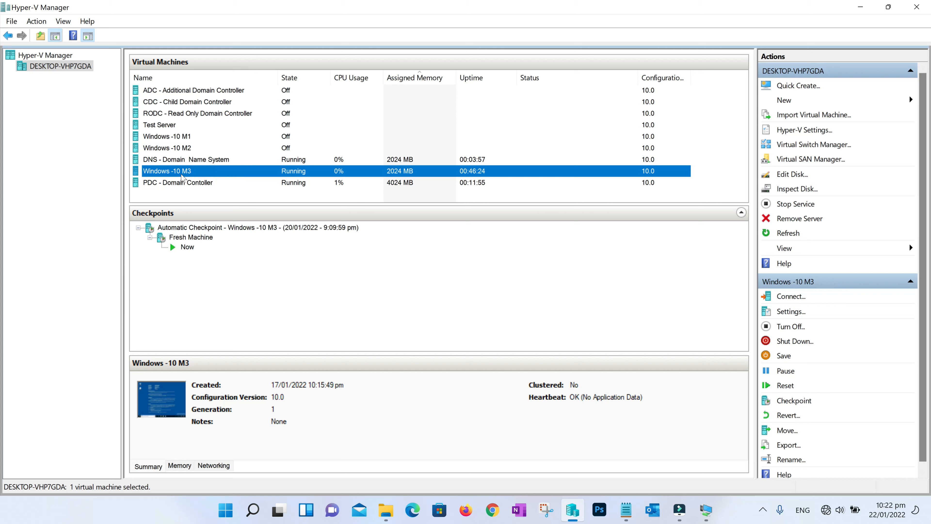
{"action": "right_click", "coordinate": [235, 171]}
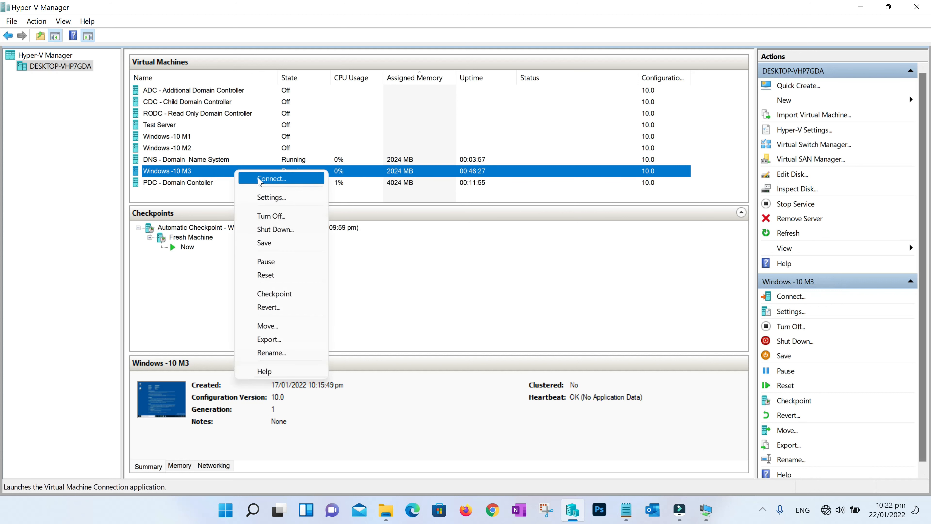
{"action": "left_click", "coordinate": [271, 179]}
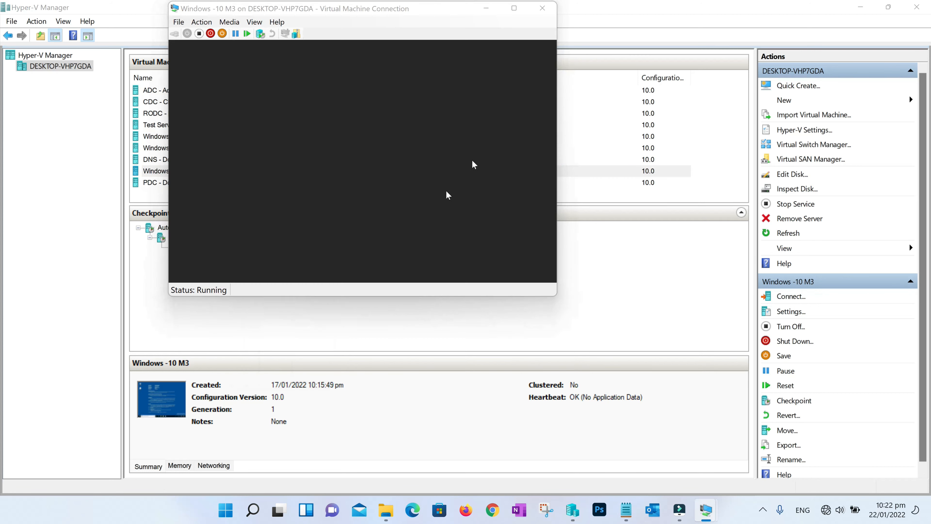
Open Ethernet 3's IPv4 settings, showing static address 172.16.20.23 and no DNS server
{"action": "key", "text": "super+r"}
{"action": "type", "text": "msconfig"}
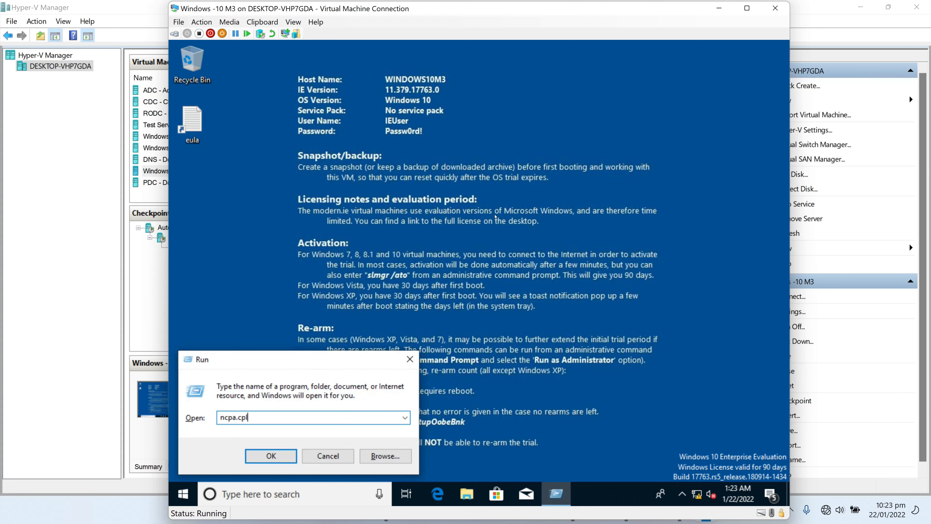
{"action": "key", "text": "Return"}
{"action": "double_click", "coordinate": [364, 192]}
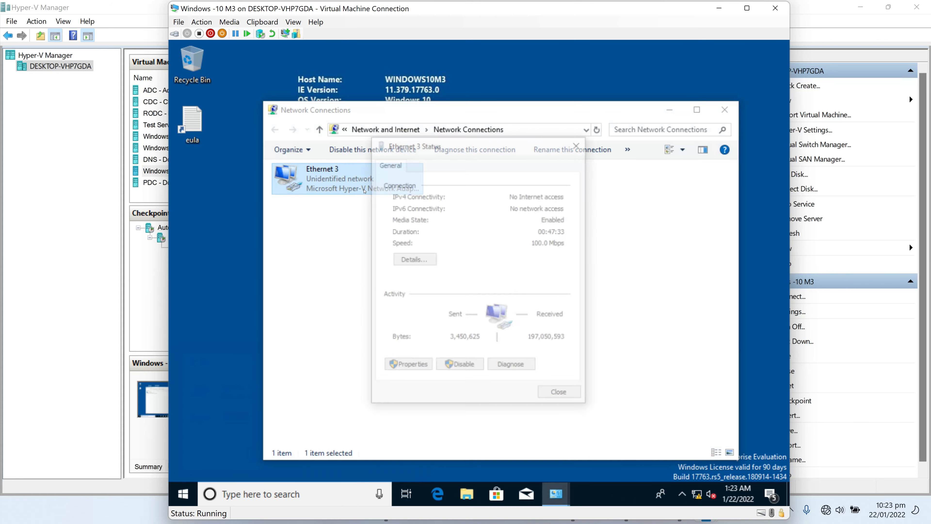
{"action": "left_click", "coordinate": [422, 367]}
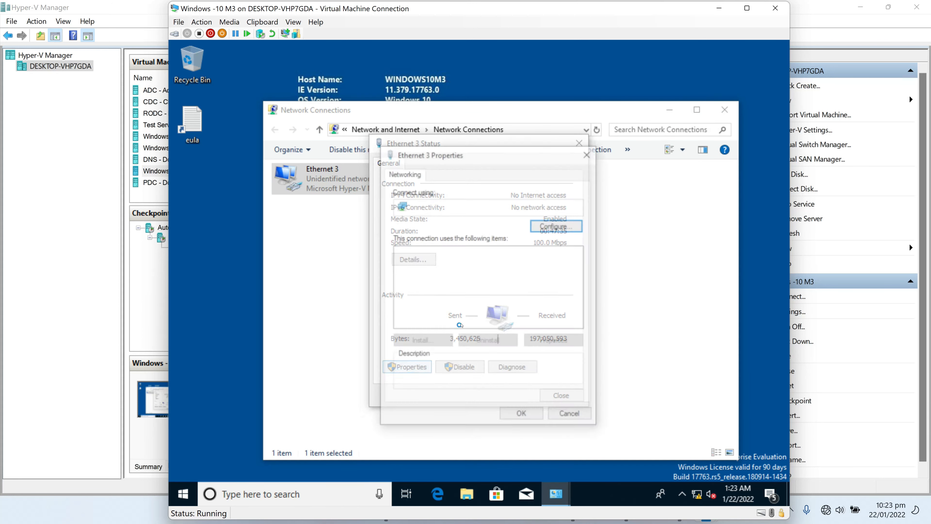
{"action": "left_click", "coordinate": [478, 283]}
{"action": "double_click", "coordinate": [478, 284]}
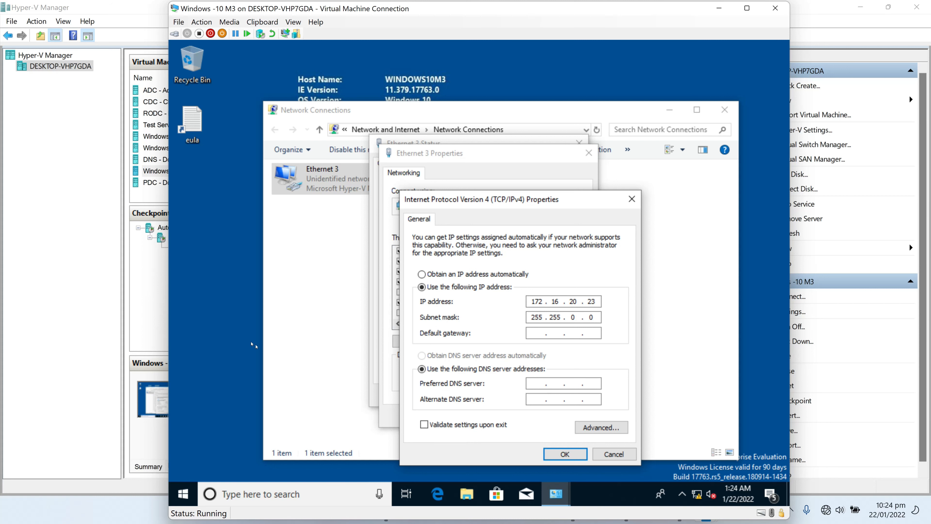
Check the computer's system properties via This PC, then confirm the IPv4 settings
{"action": "left_click", "coordinate": [467, 494]}
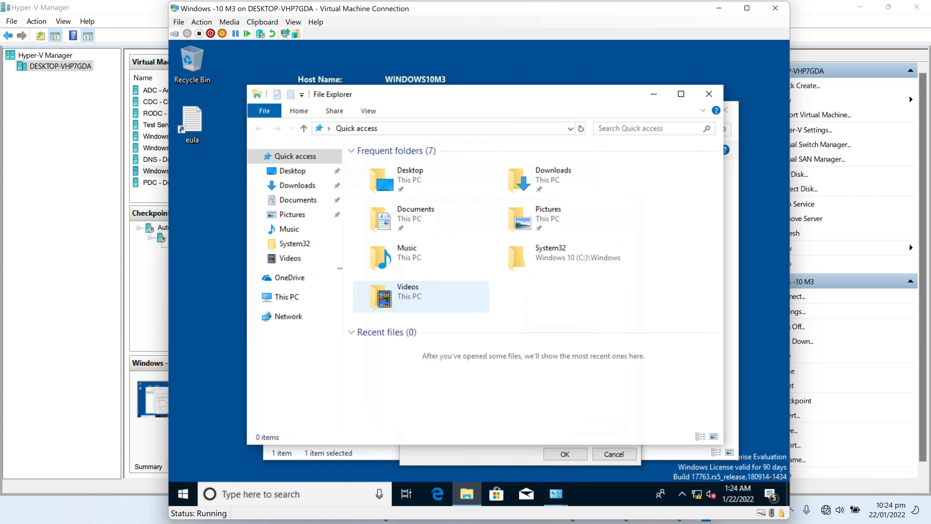
{"action": "left_click", "coordinate": [290, 300]}
{"action": "right_click", "coordinate": [290, 299]}
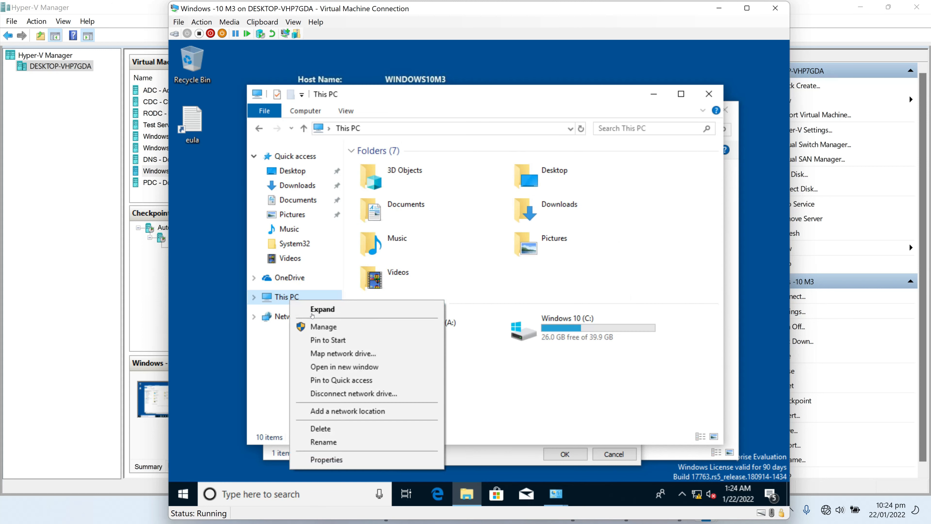
{"action": "left_click", "coordinate": [339, 459]}
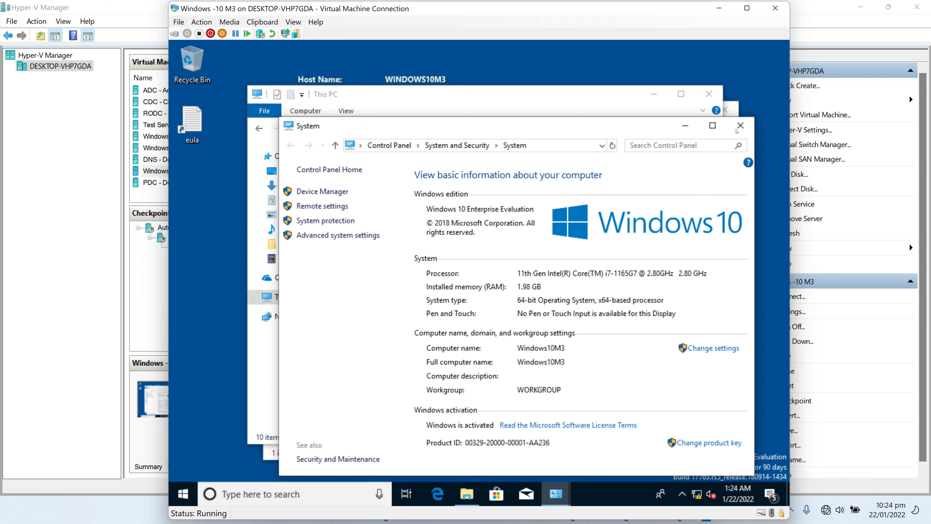
{"action": "left_click", "coordinate": [740, 125]}
{"action": "left_click", "coordinate": [708, 94]}
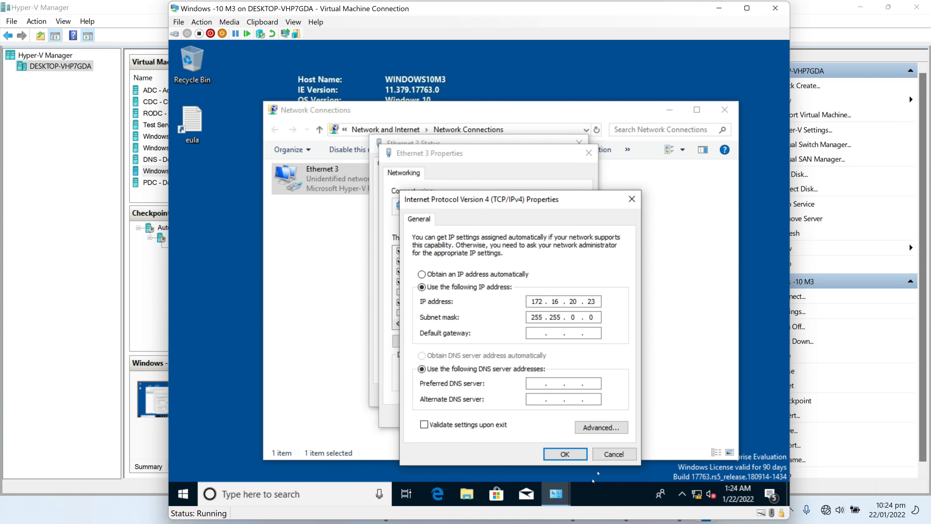
{"action": "left_click", "coordinate": [565, 454]}
Close the adapter windows and ping 172.16.20.9 from a client command prompt
{"action": "left_click", "coordinate": [570, 415]}
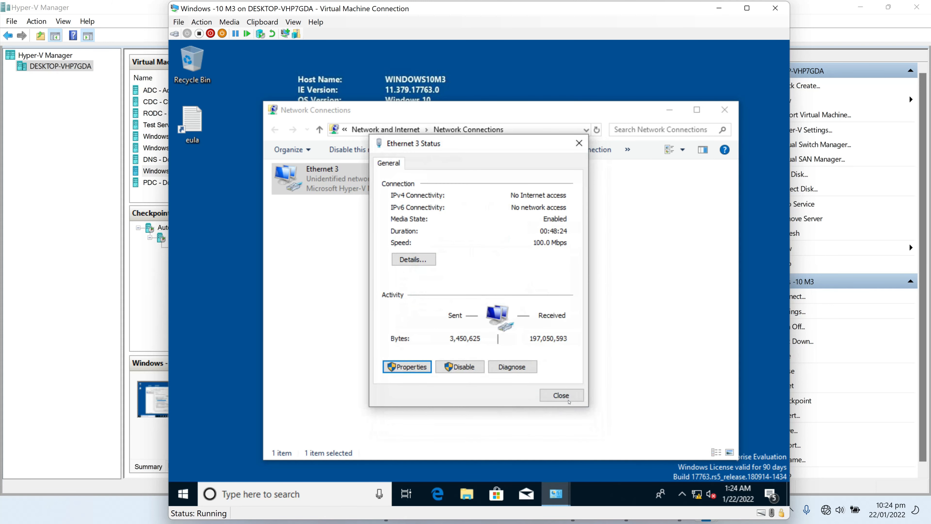
{"action": "left_click", "coordinate": [568, 401]}
{"action": "left_click", "coordinate": [520, 217]}
{"action": "key", "text": "super+r"}
{"action": "type", "text": "cm"}
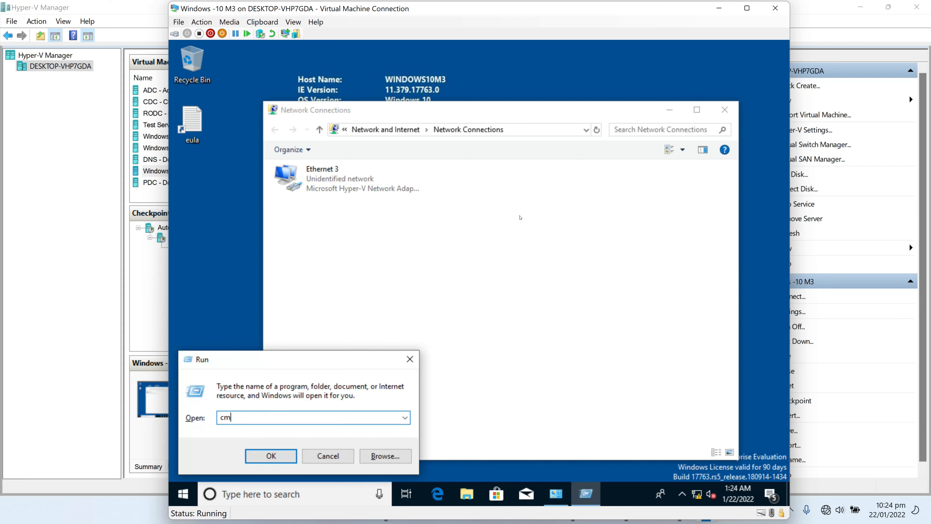
{"action": "type", "text": "d"}
{"action": "key", "text": "Return"}
{"action": "type", "text": "ping 1"}
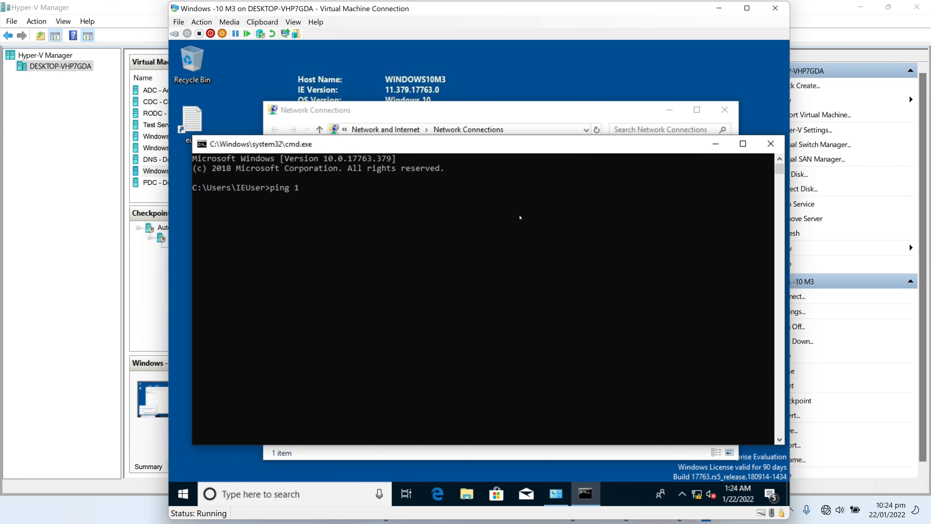
{"action": "type", "text": "72.16.20.9"}
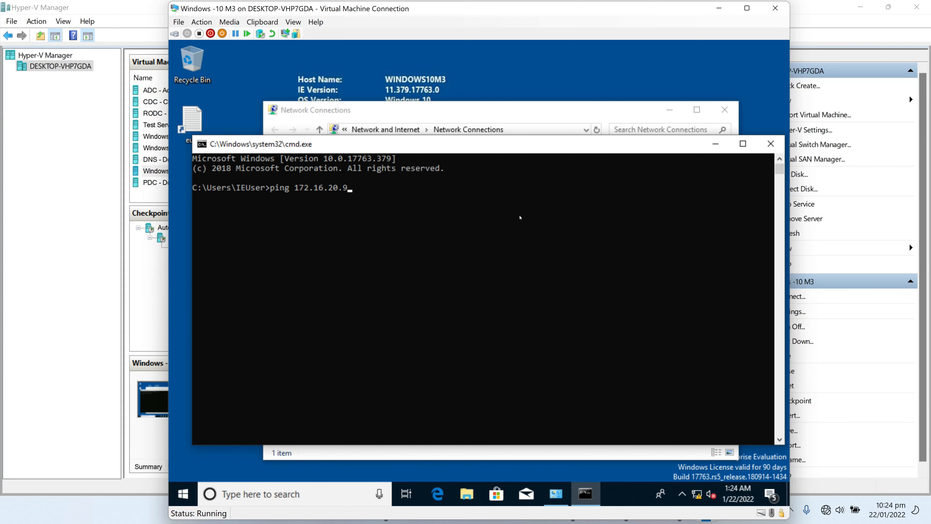
{"action": "key", "text": "Return"}
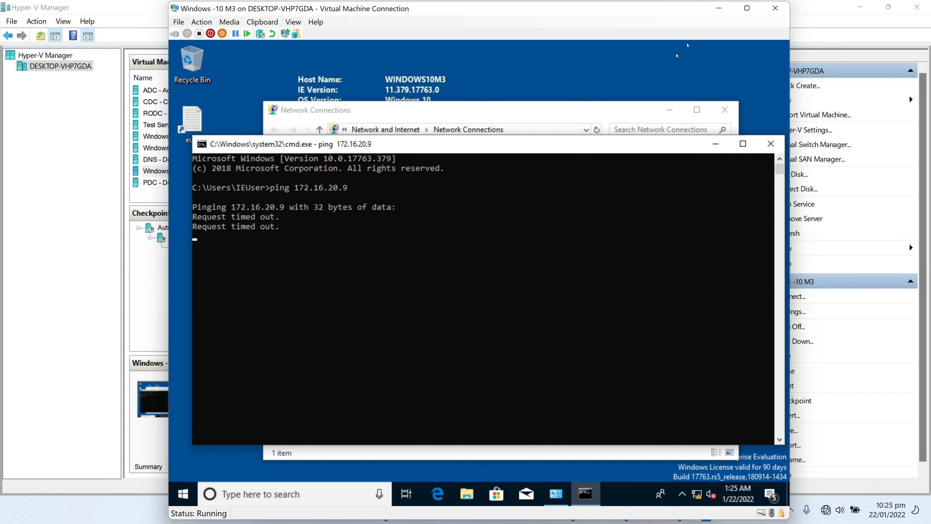
On the DNS server VM, ping the client at 172.16.20.23, then return to Hyper-V Manager
{"action": "left_click", "coordinate": [719, 8]}
{"action": "mouse_move", "coordinate": [706, 510]}
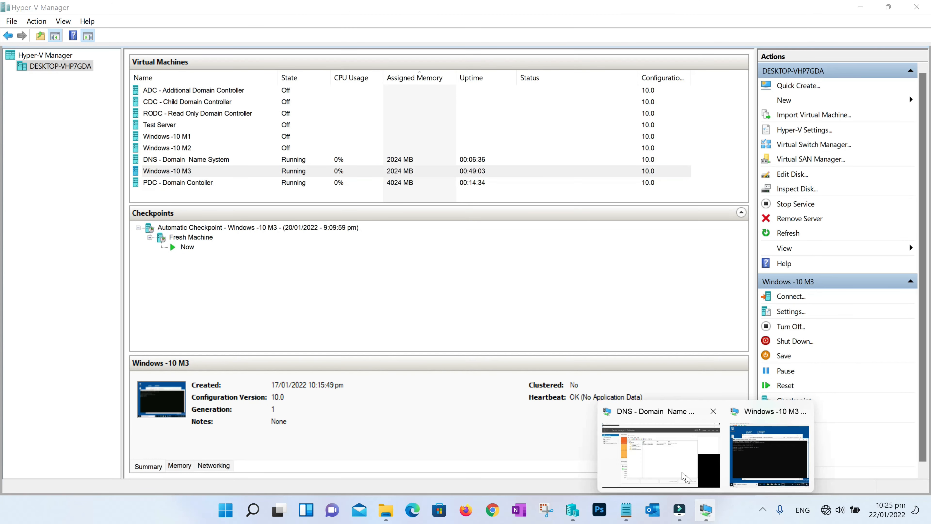
{"action": "left_click", "coordinate": [685, 477]}
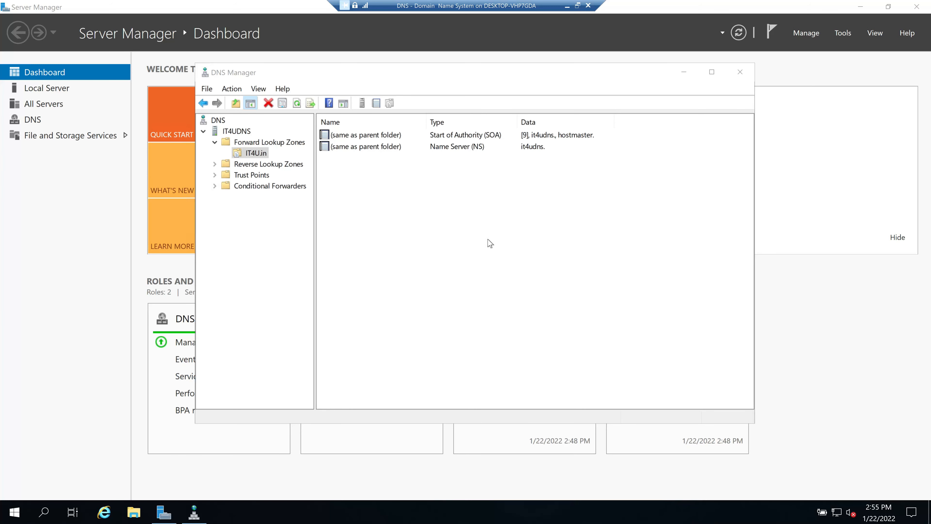
{"action": "key", "text": "super+r"}
{"action": "type", "text": "cmd"}
{"action": "key", "text": "Return"}
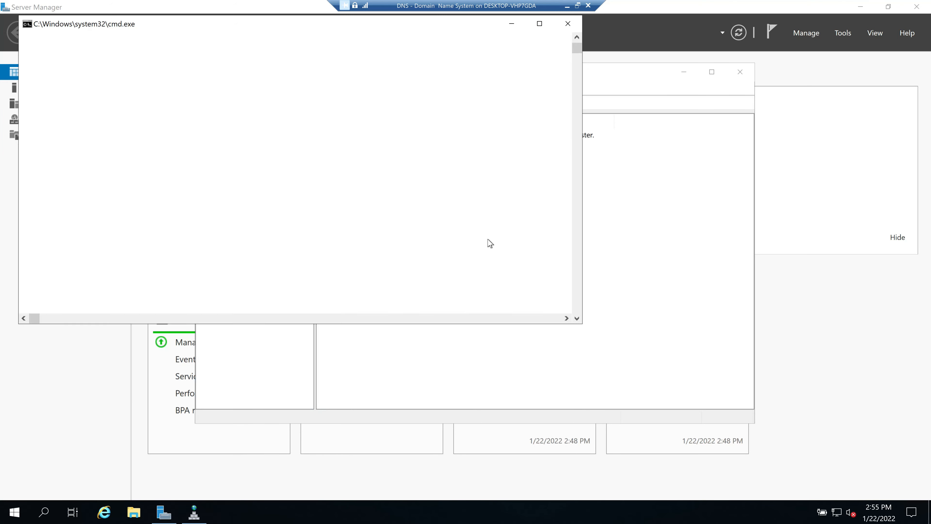
{"action": "type", "text": "ping 172.16.20.23"}
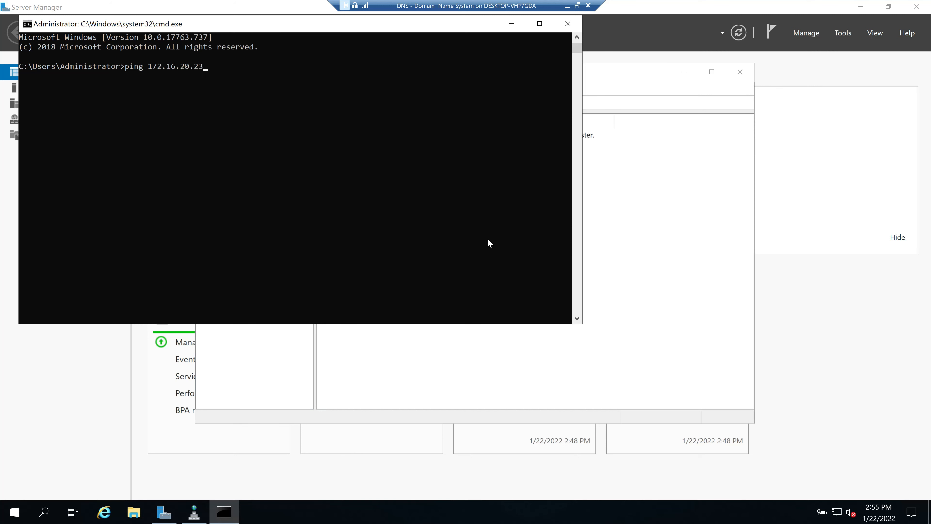
{"action": "key", "text": "Return"}
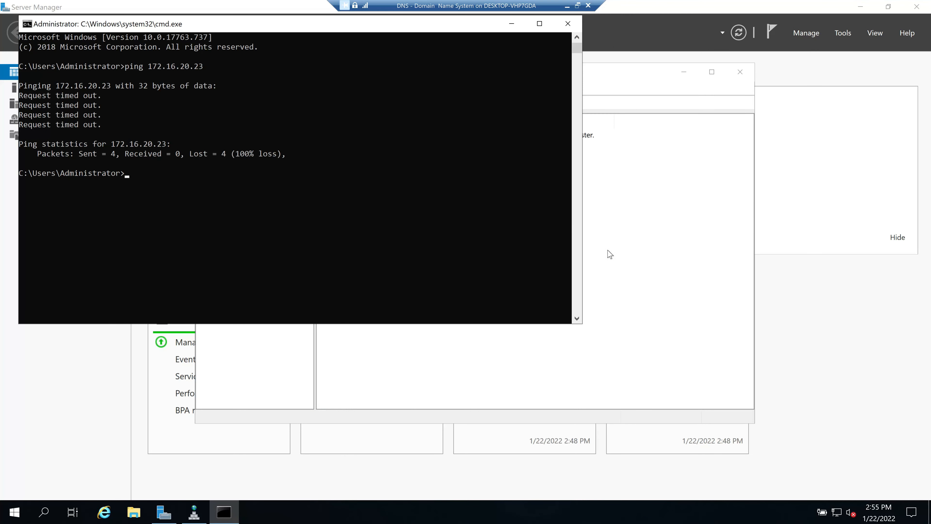
{"action": "left_click", "coordinate": [568, 5]}
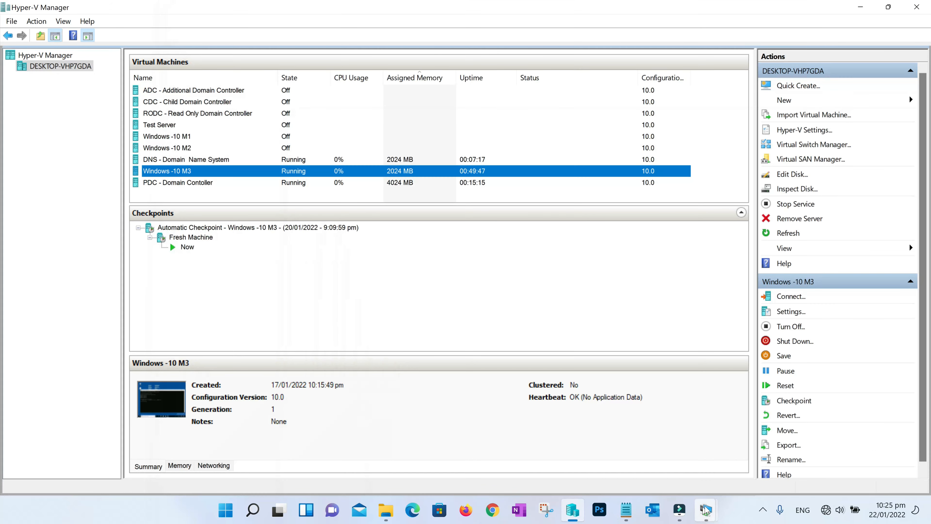
On the Windows 10 M3 client, open Ethernet 3's IPv4 settings via ncpa.cpl
{"action": "mouse_move", "coordinate": [706, 510]}
{"action": "left_click", "coordinate": [758, 473]}
{"action": "key", "text": "super+r"}
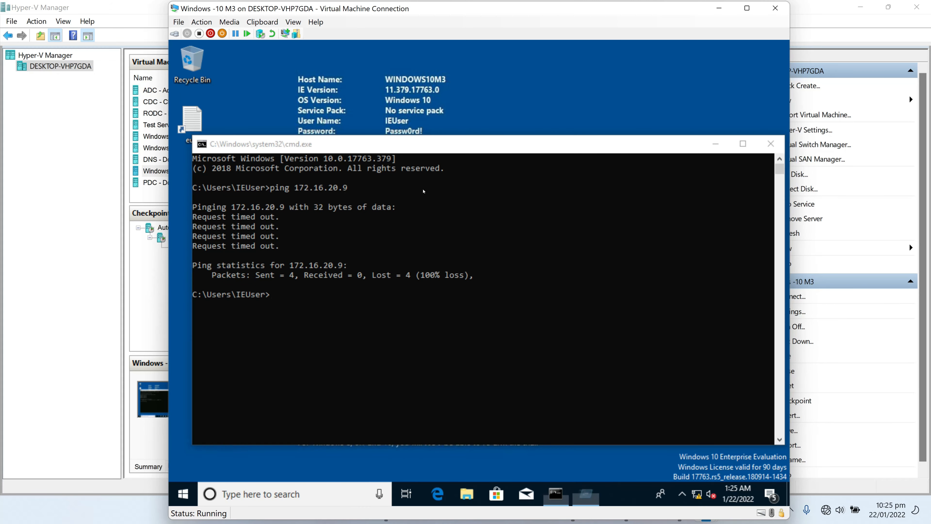
{"action": "type", "text": "ncpa.cpl"}
{"action": "key", "text": "Return"}
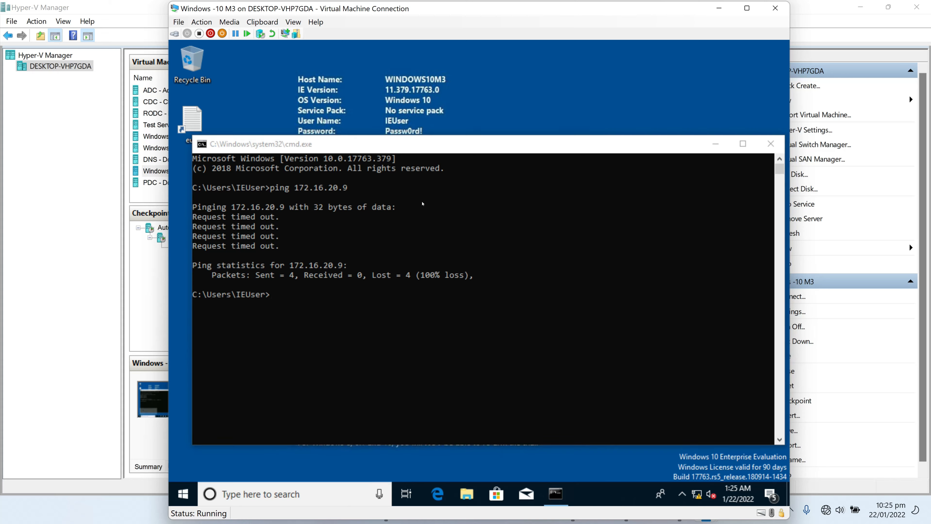
{"action": "double_click", "coordinate": [322, 178]}
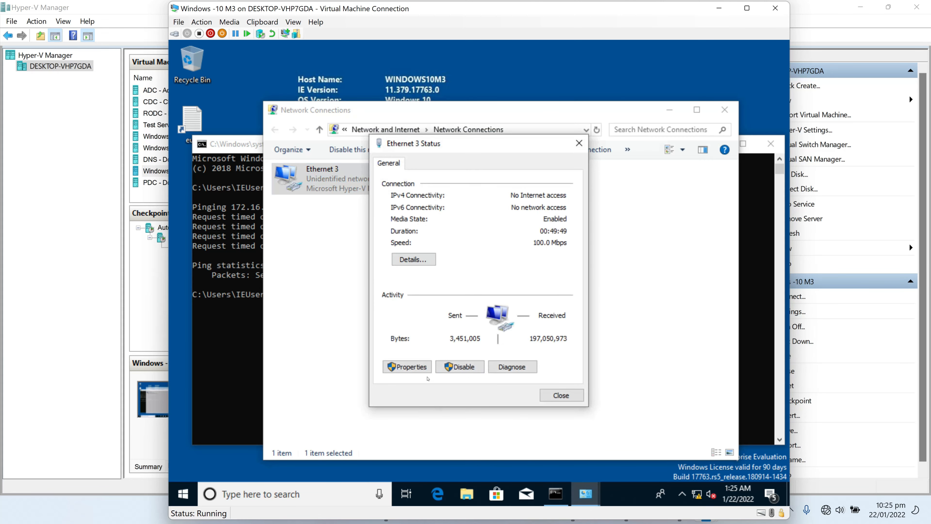
{"action": "left_click", "coordinate": [407, 367]}
{"action": "left_click", "coordinate": [440, 282]}
{"action": "left_click", "coordinate": [530, 339]}
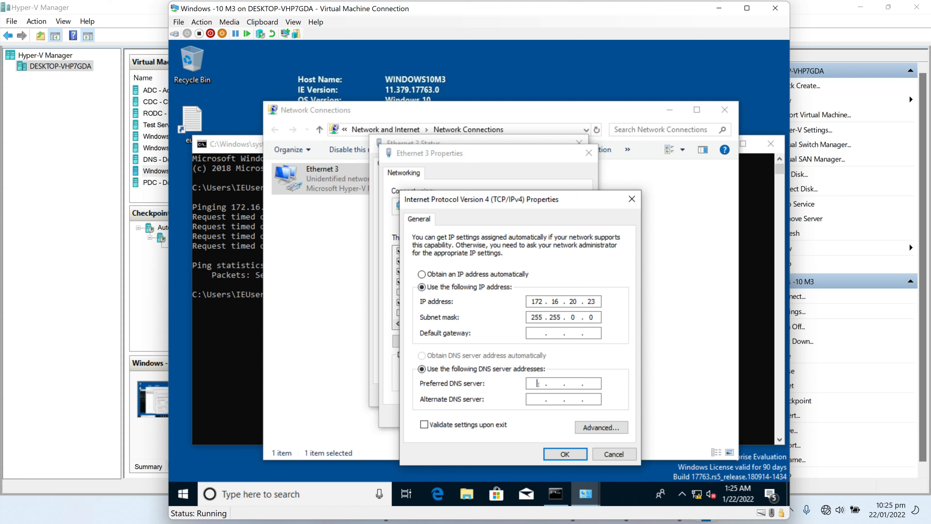
Set the preferred DNS server to 172.16.20.9 and confirm the adapter dialogs
{"action": "left_click", "coordinate": [538, 385]}
{"action": "type", "text": "172.16.20.9"}
{"action": "left_click", "coordinate": [564, 453]}
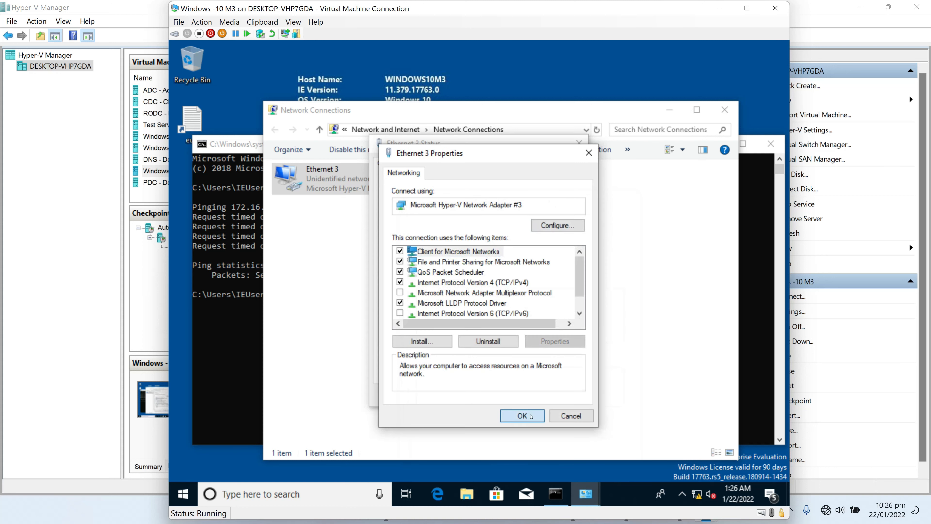
{"action": "left_click", "coordinate": [530, 416]}
{"action": "left_click", "coordinate": [561, 396]}
{"action": "left_click", "coordinate": [240, 371]}
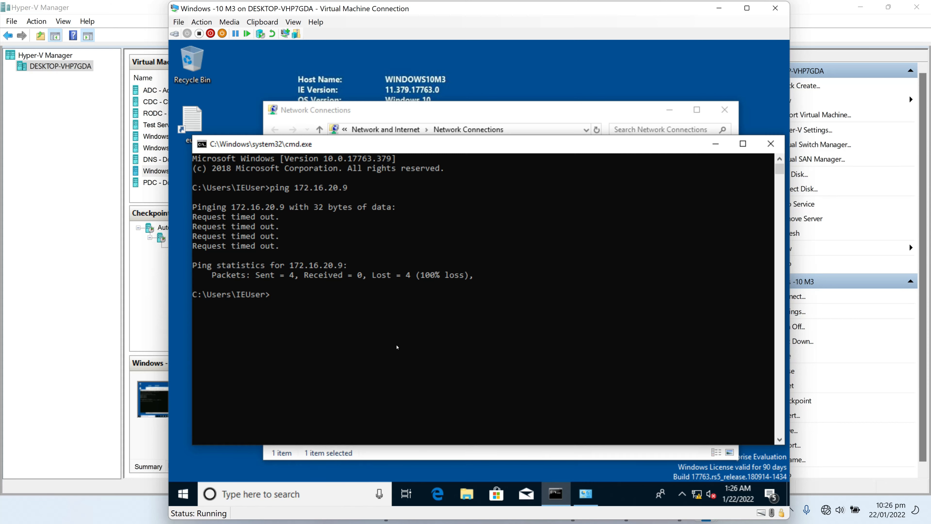
Rerun the 172.16.20.9 ping, which still times out, and recheck Ethernet 3's IPv4 settings unchanged
{"action": "key", "text": "Up"}
{"action": "key", "text": "Return"}
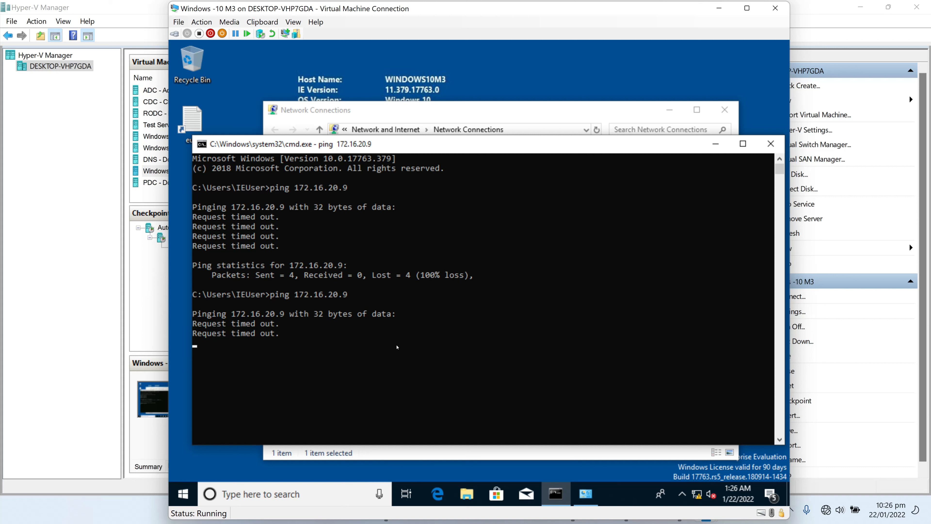
{"action": "key", "text": "super+r"}
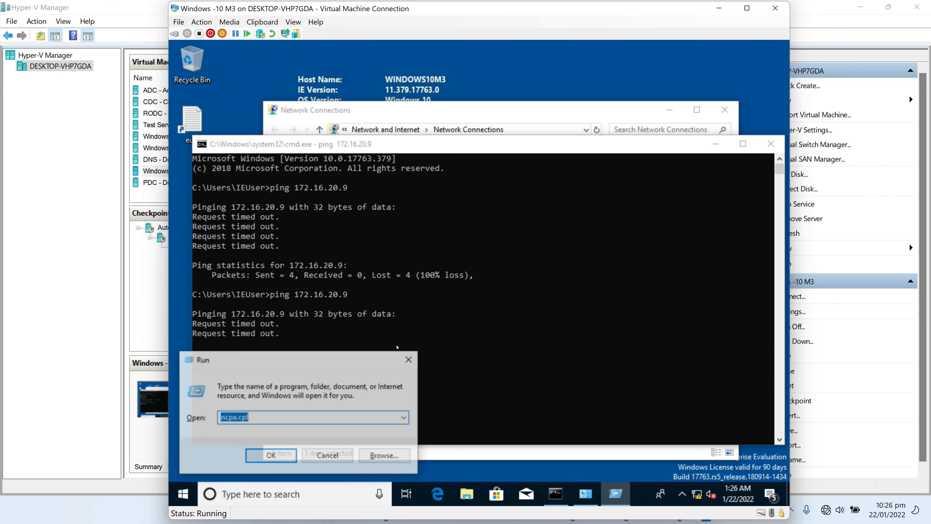
{"action": "key", "text": "Return"}
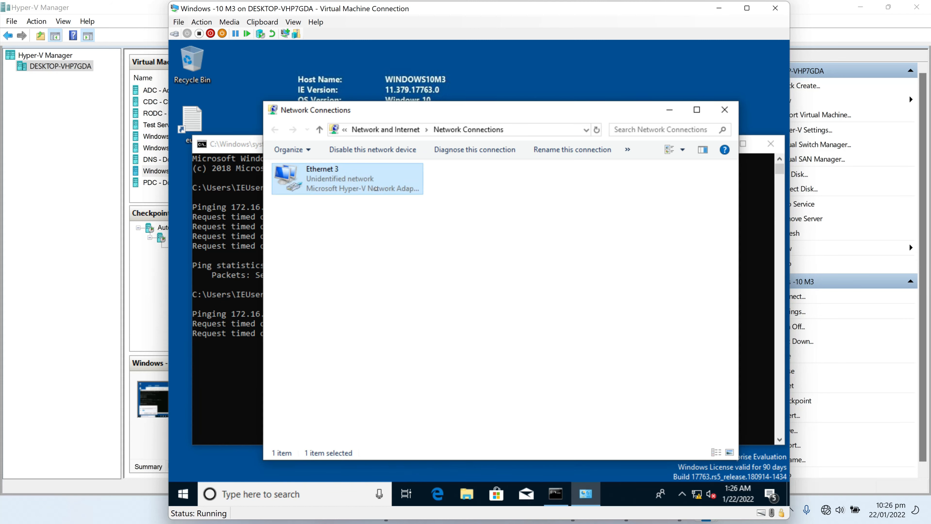
{"action": "key", "text": "Return"}
{"action": "left_click", "coordinate": [420, 366]}
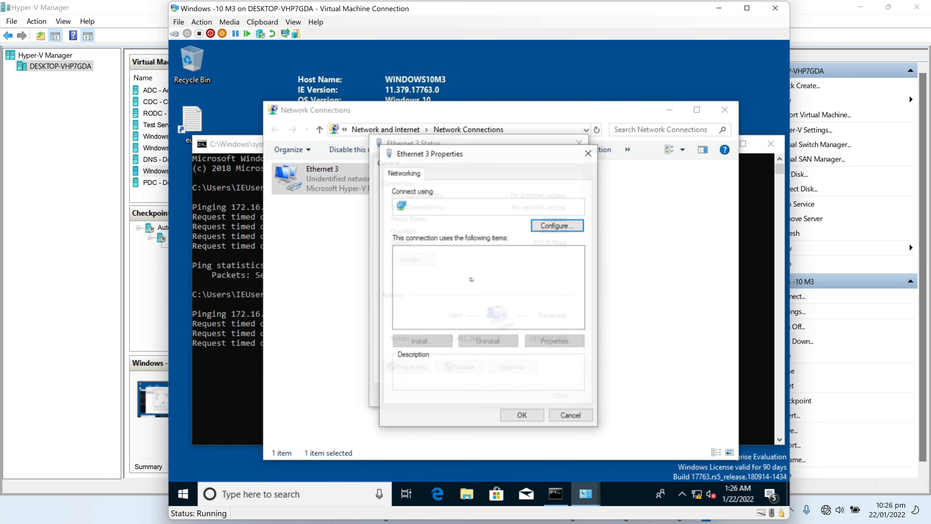
{"action": "double_click", "coordinate": [496, 284]}
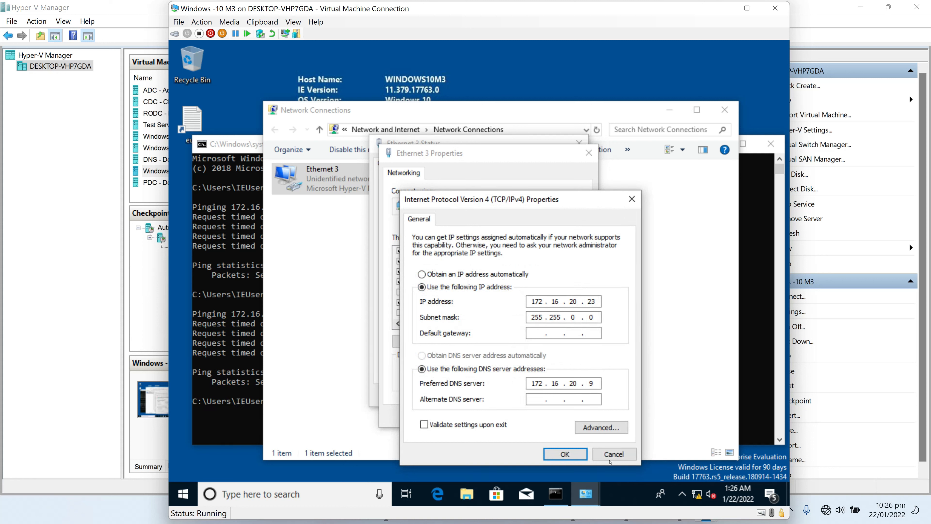
{"action": "left_click", "coordinate": [614, 454]}
{"action": "left_click", "coordinate": [571, 414]}
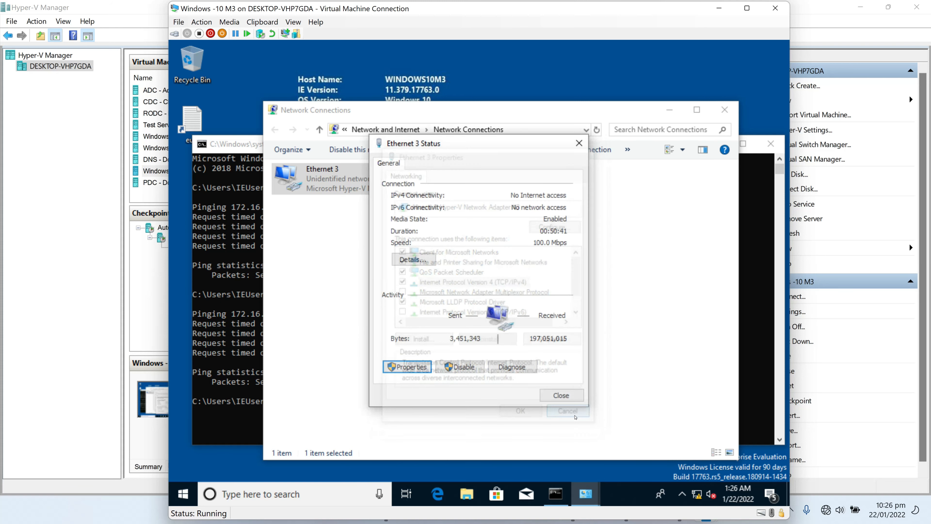
{"action": "left_click", "coordinate": [719, 8]}
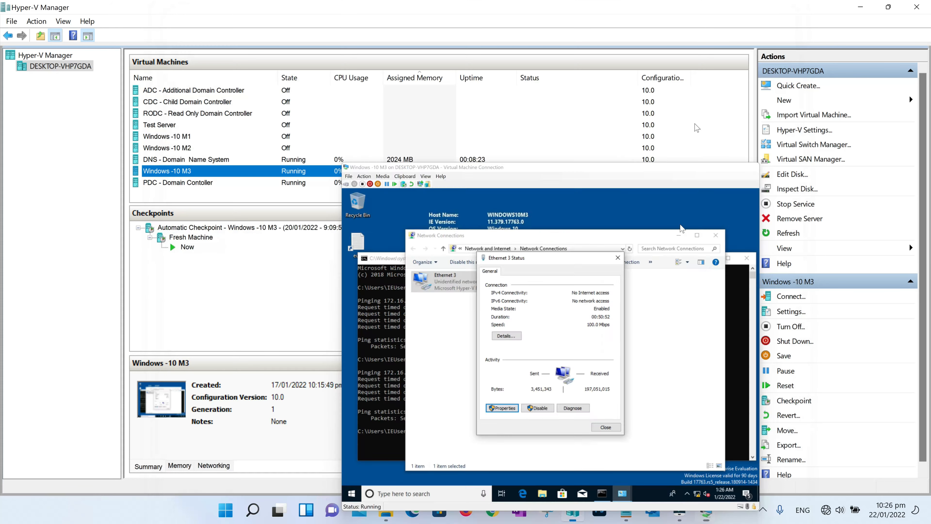
On the DNS server, use firewall.cpl to turn off the private-network firewall, leaving public on
{"action": "mouse_move", "coordinate": [701, 517]}
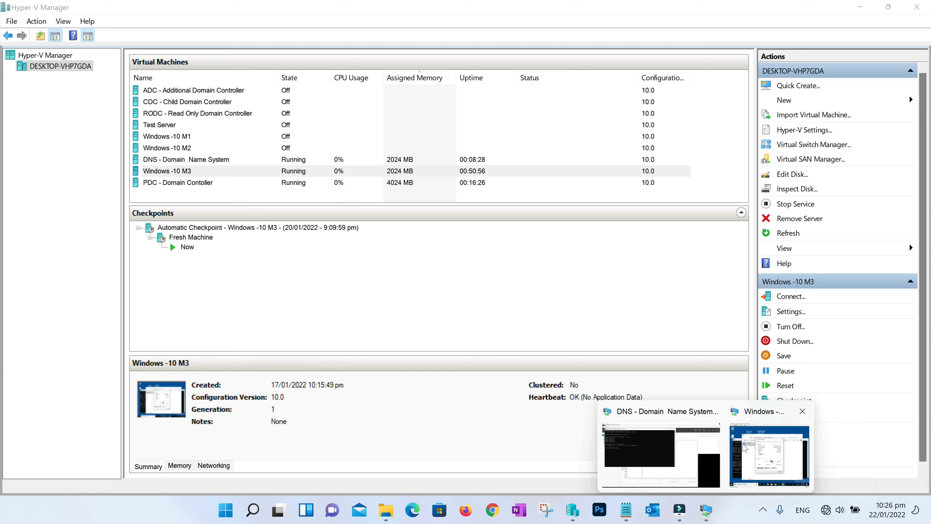
{"action": "left_click", "coordinate": [696, 447]}
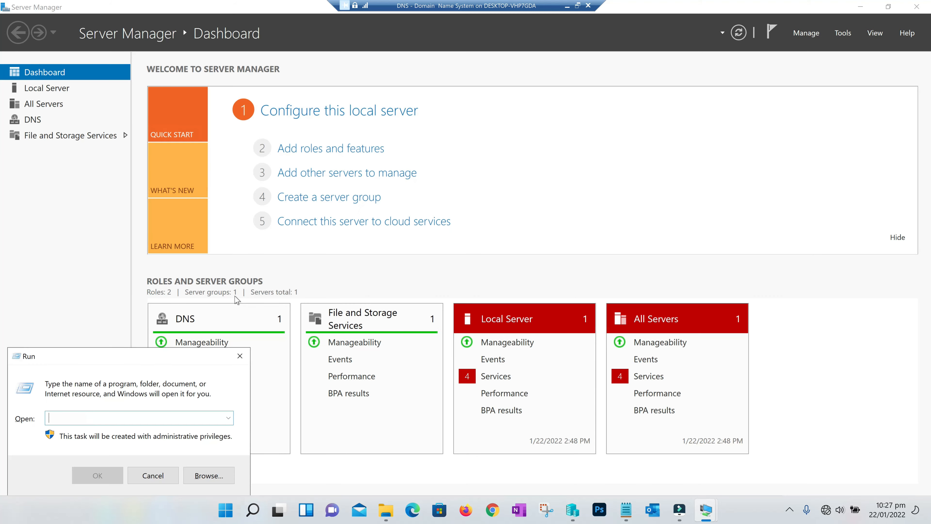
{"action": "key", "text": "Escape"}
{"action": "key", "text": "super+r"}
{"action": "type", "text": "firewall.cpl"}
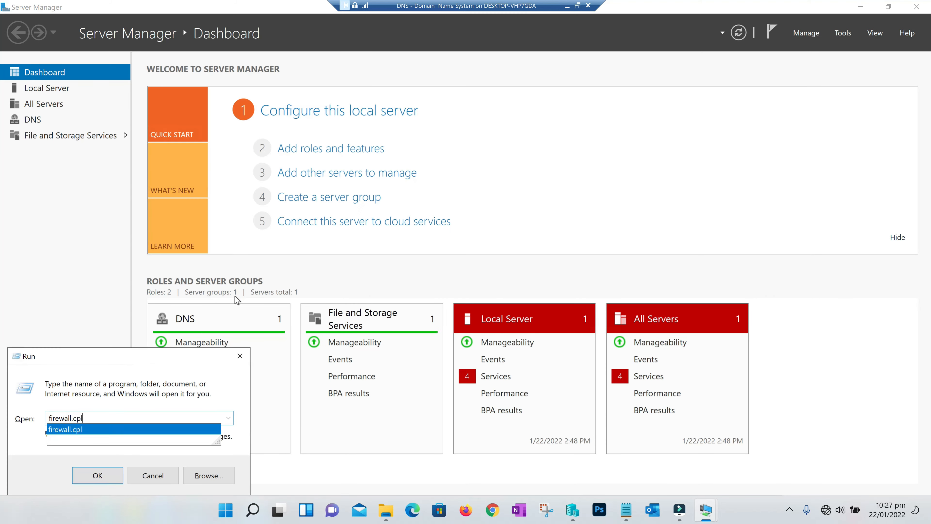
{"action": "key", "text": "Return"}
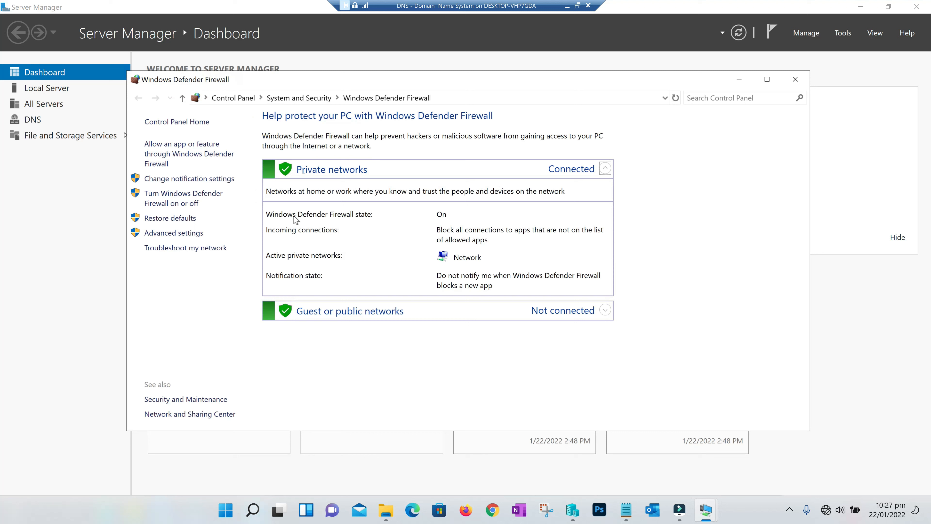
{"action": "left_click", "coordinate": [185, 198]}
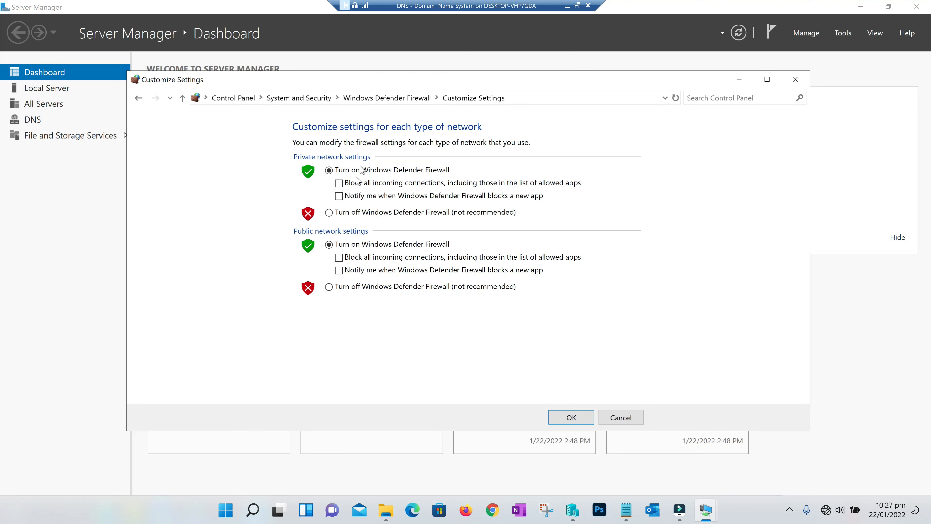
{"action": "left_click", "coordinate": [329, 212]}
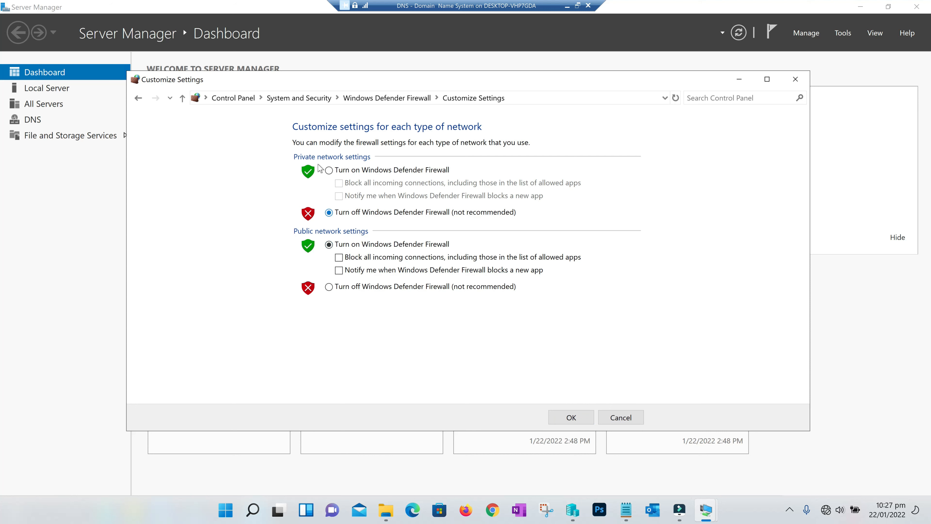
{"action": "left_click", "coordinate": [571, 417]}
{"action": "left_click", "coordinate": [249, 204]}
{"action": "left_click", "coordinate": [568, 7]}
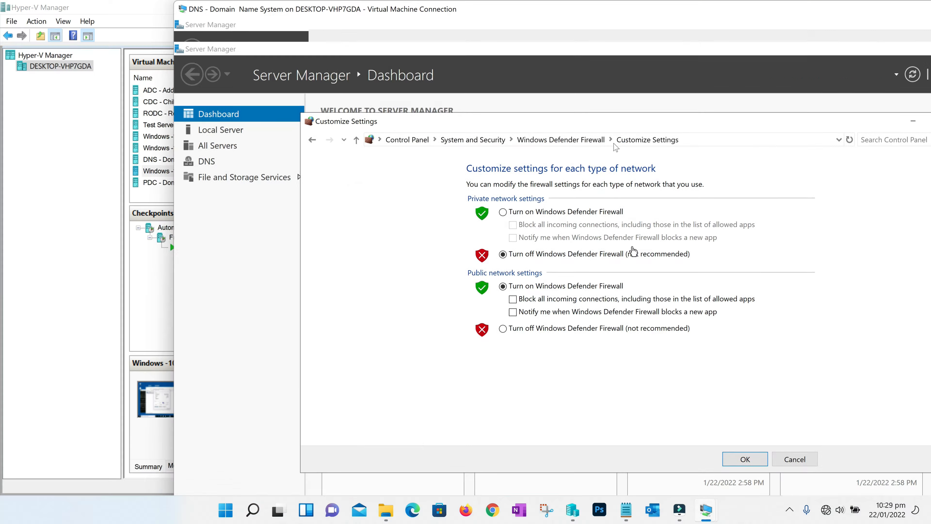
On the client, rerun the ping to 172.16.20.9, now replying with 0% loss
{"action": "mouse_move", "coordinate": [705, 510]}
{"action": "left_click", "coordinate": [753, 471]}
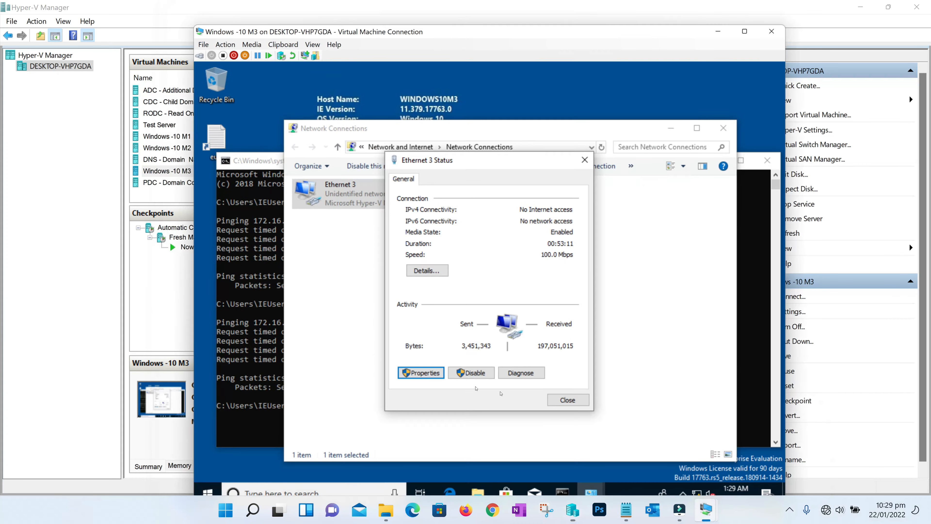
{"action": "left_click", "coordinate": [243, 428]}
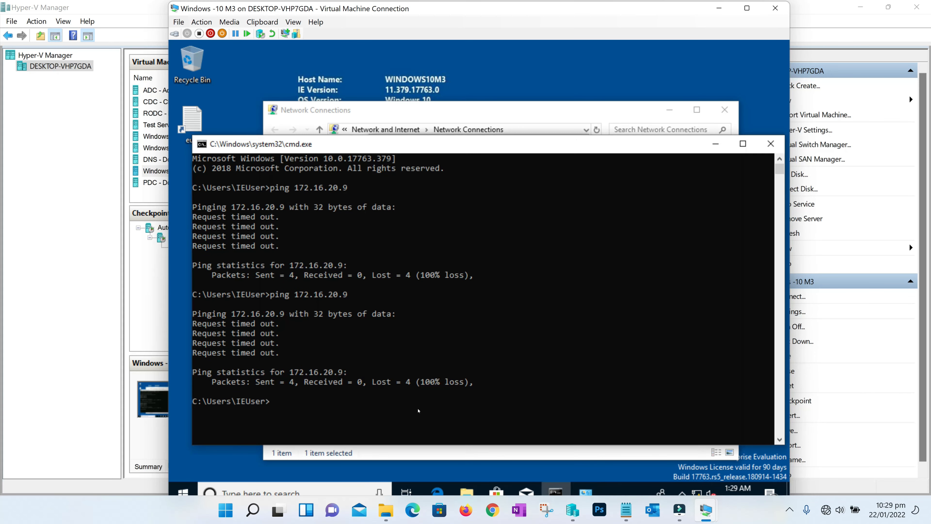
{"action": "key", "text": "Up"}
{"action": "key", "text": "Return"}
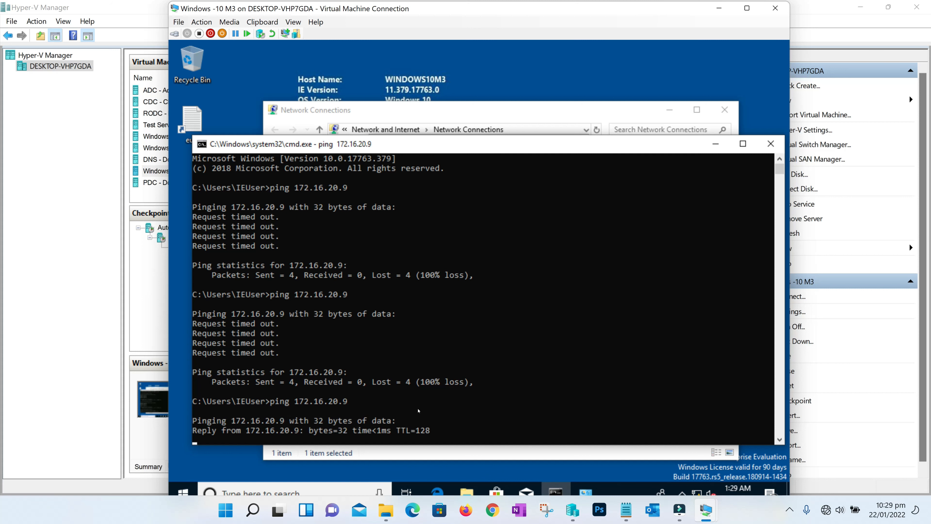
{"action": "scroll", "coordinate": [512, 361], "scroll_direction": "down", "scroll_amount": 3}
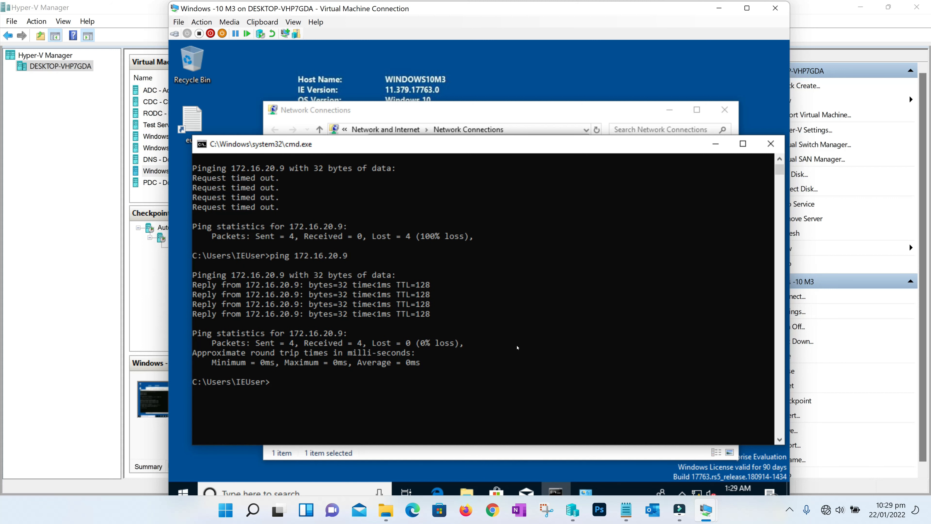
Ping it4udns.it4u.in, which fails because the host name is not found
{"action": "type", "text": "ping it4udns.it4u.in"}
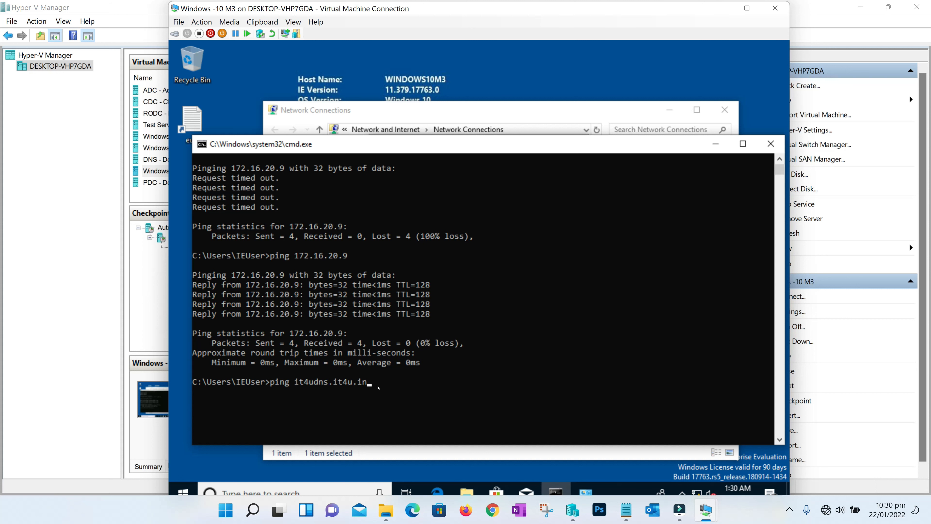
{"action": "key", "text": "Return"}
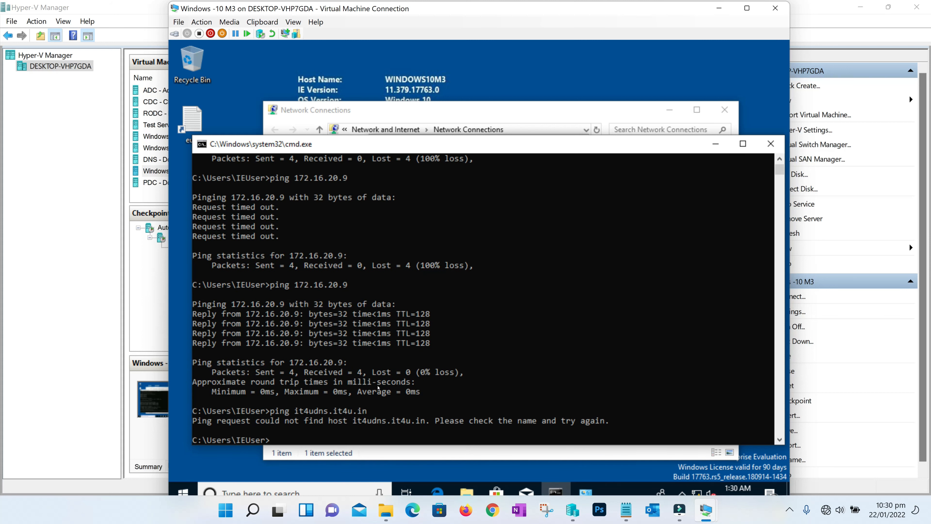
{"action": "scroll", "coordinate": [378, 388], "scroll_direction": "down", "scroll_amount": 3}
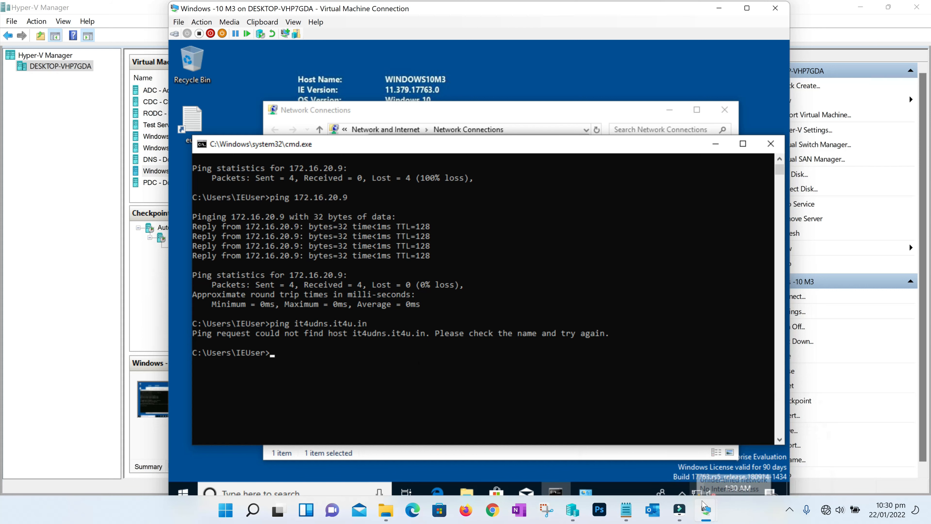
{"action": "mouse_move", "coordinate": [705, 508]}
{"action": "left_click", "coordinate": [693, 456]}
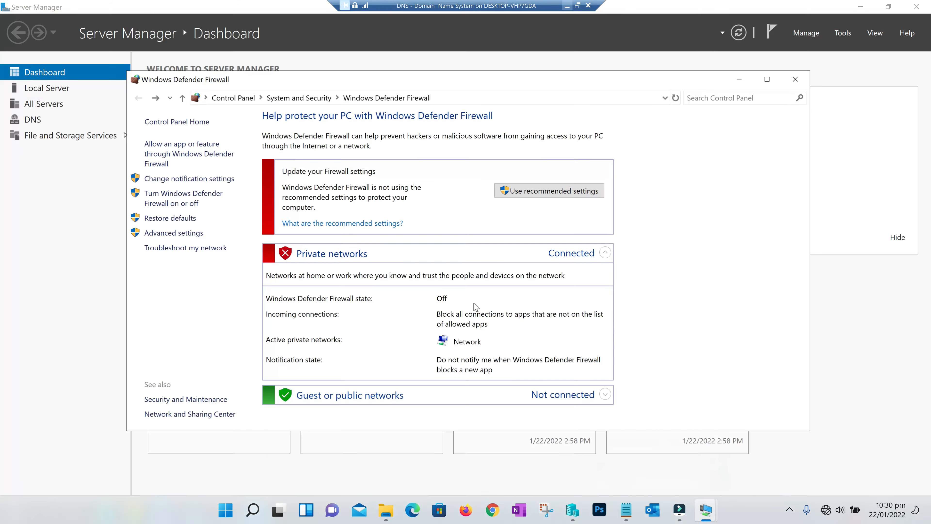
In DNS Manager, start a new host record in the IT4U.in zone named IT4UDNS
{"action": "left_click", "coordinate": [194, 511]}
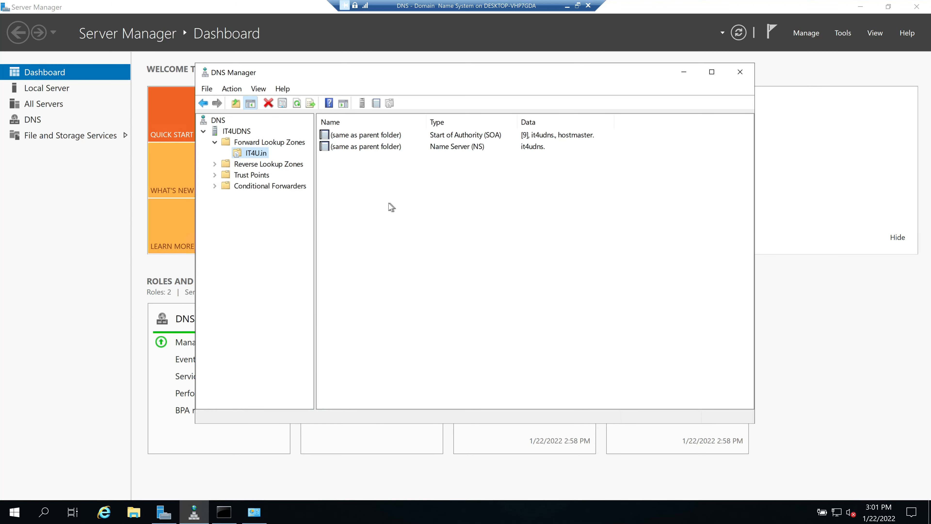
{"action": "left_click", "coordinate": [390, 232]}
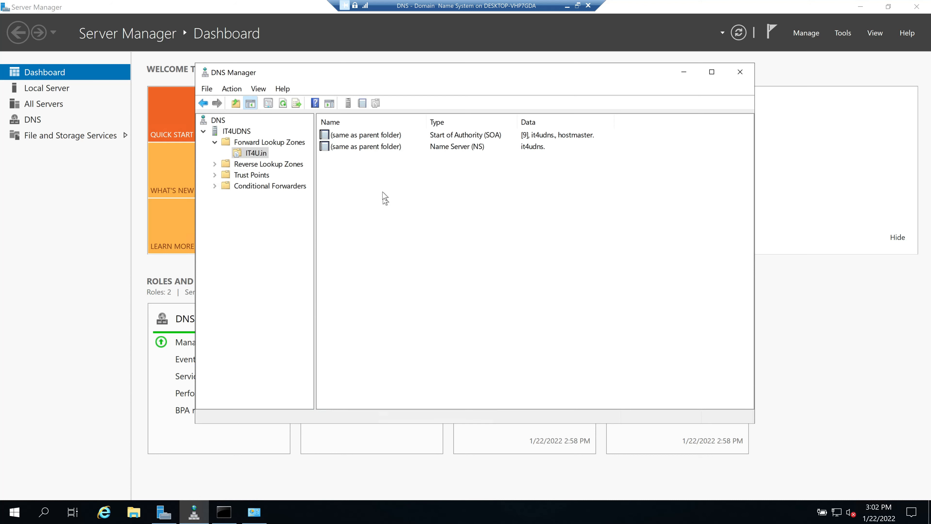
{"action": "right_click", "coordinate": [367, 179]}
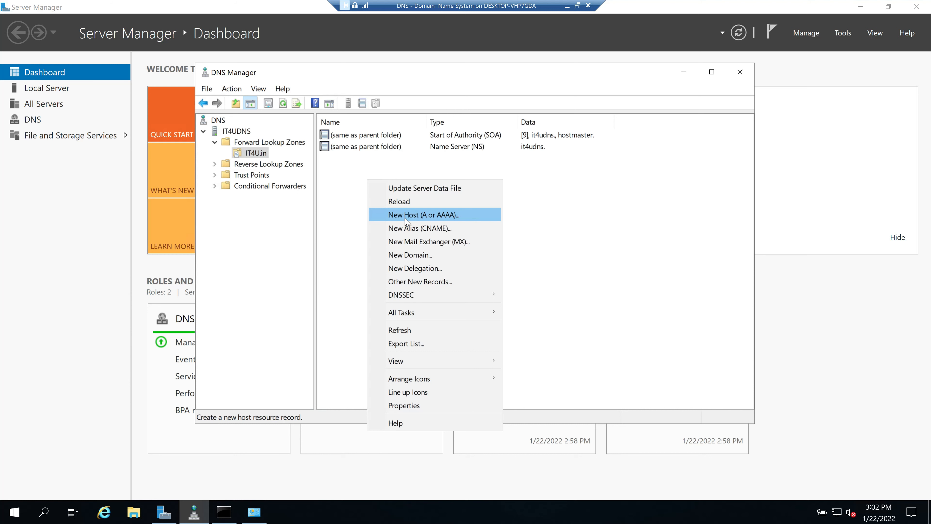
{"action": "left_click", "coordinate": [417, 217]}
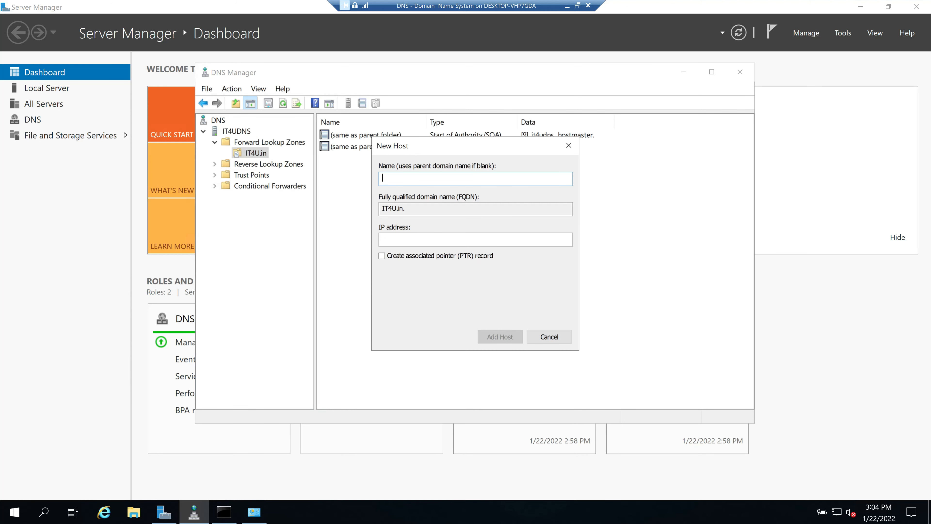
{"action": "type", "text": "IT4UDNS"}
{"action": "left_click_drag", "start_coordinate": [413, 178], "coordinate": [336, 179]}
{"action": "left_click", "coordinate": [438, 179]}
{"action": "left_click", "coordinate": [443, 209]}
{"action": "left_click_drag", "start_coordinate": [434, 208], "coordinate": [381, 209]}
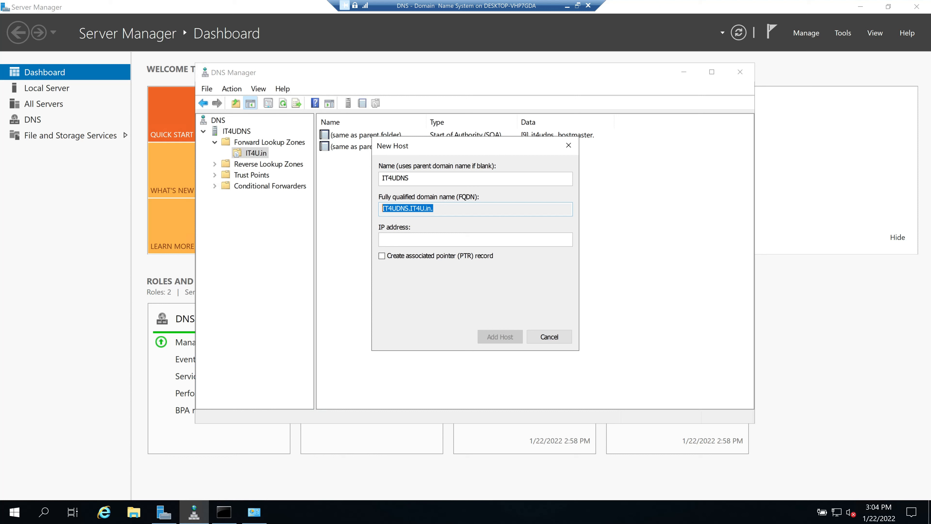
{"action": "left_click", "coordinate": [434, 209]}
Give it IP 172.16.20.9, add the host record, and verify its properties
{"action": "left_click", "coordinate": [444, 231]}
{"action": "type", "text": "17"}
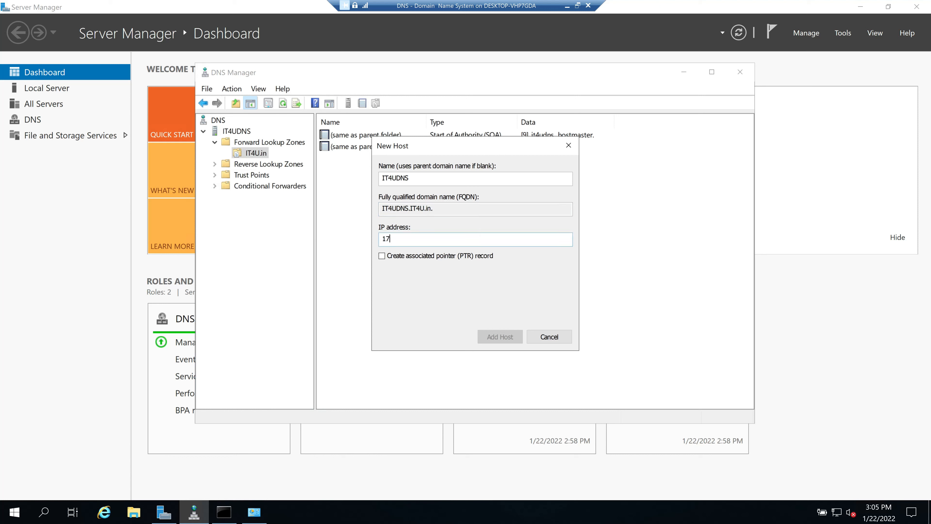
{"action": "type", "text": "2.16.20.9"}
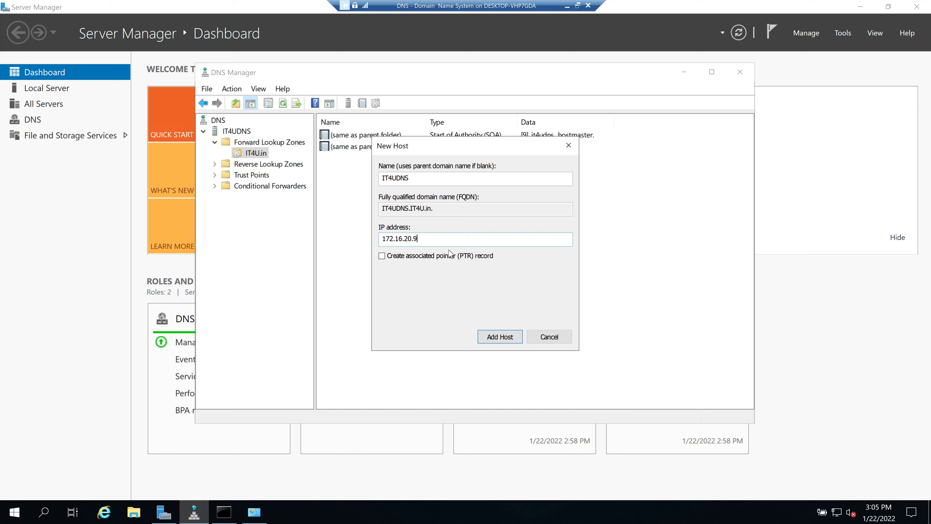
{"action": "left_click", "coordinate": [501, 342]}
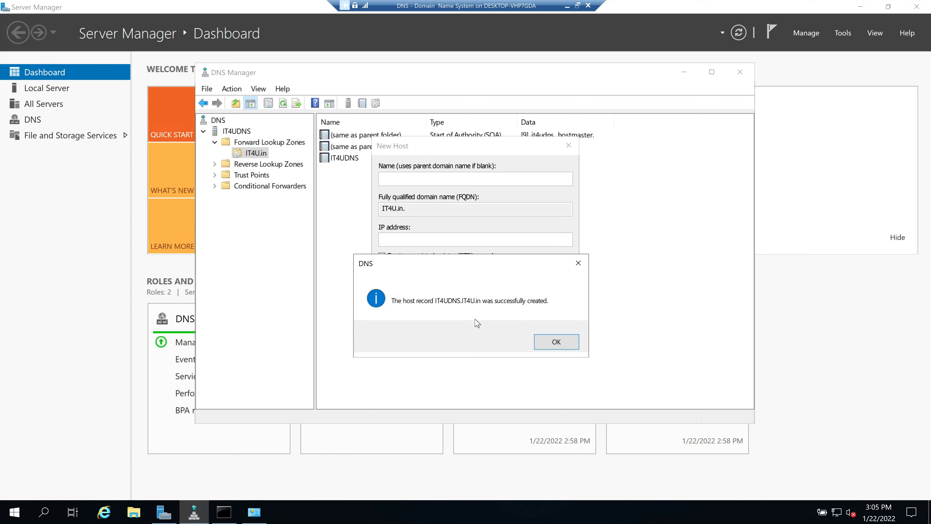
{"action": "left_click", "coordinate": [568, 345]}
{"action": "left_click", "coordinate": [567, 345]}
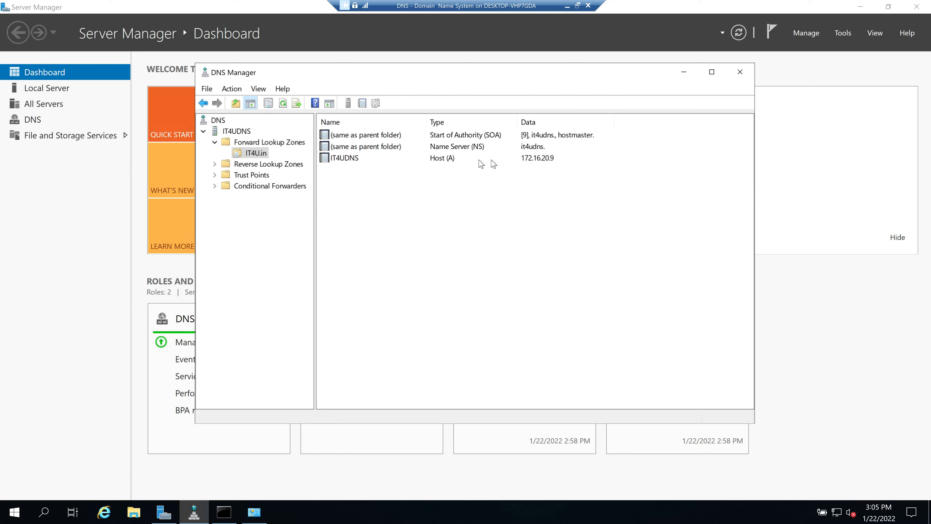
{"action": "double_click", "coordinate": [358, 161]}
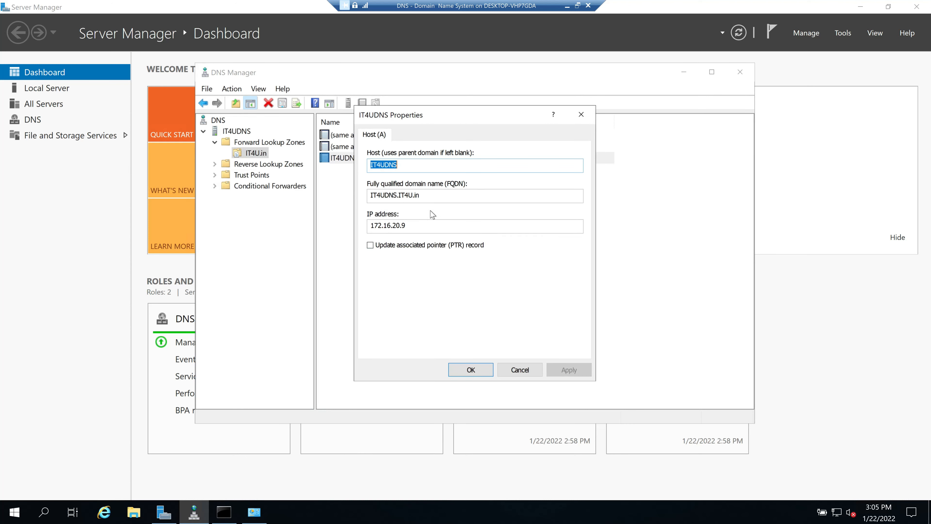
{"action": "left_click", "coordinate": [527, 375]}
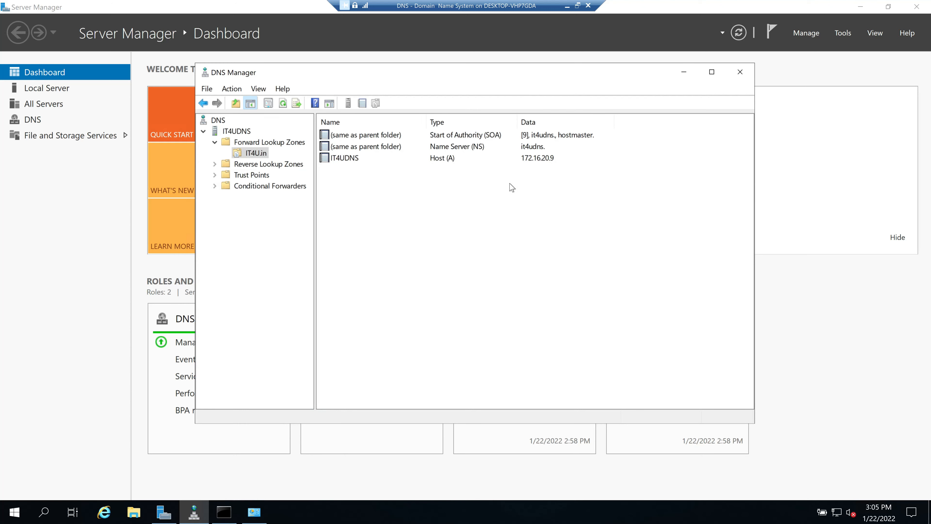
{"action": "left_click", "coordinate": [567, 7]}
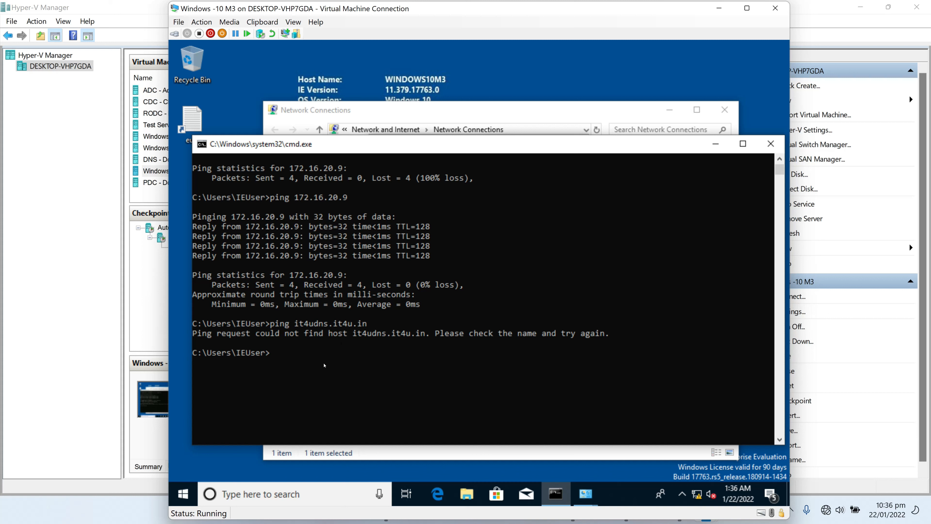
Rerun the pings of it4udns.it4u.in and 172.16.20.9; the name resolves with 0% loss
{"action": "key", "text": "Up"}
{"action": "key", "text": "Return"}
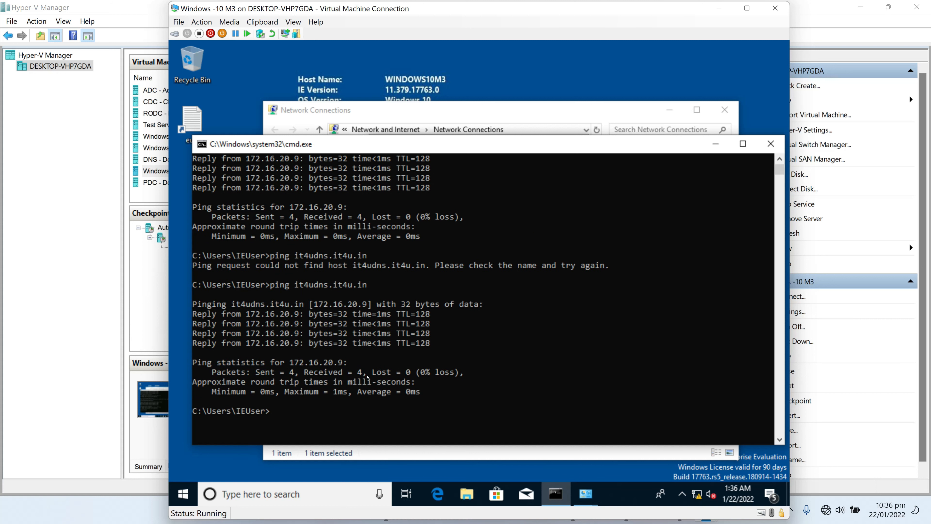
{"action": "key", "text": "Up"}
{"action": "key", "text": "Up"}
{"action": "key", "text": "Up"}
{"action": "key", "text": "Return"}
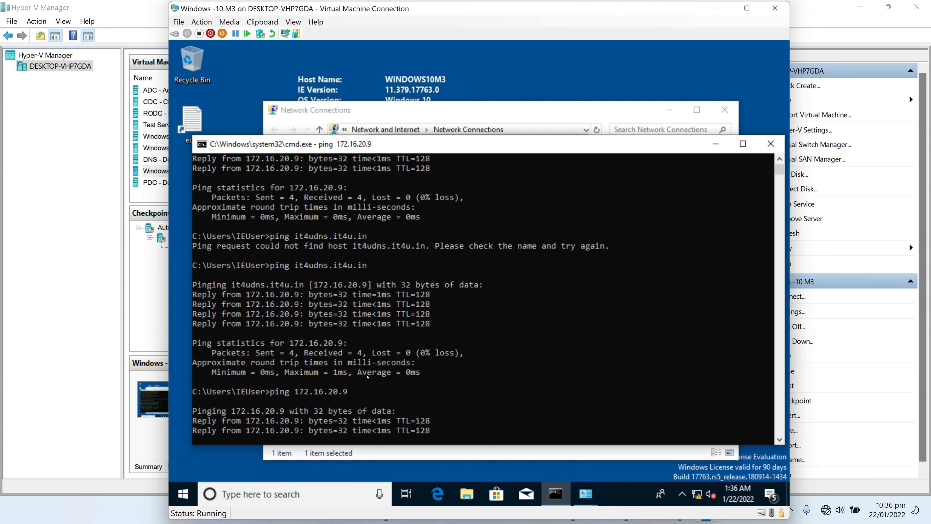
{"action": "key", "text": "Up"}
{"action": "key", "text": "Up"}
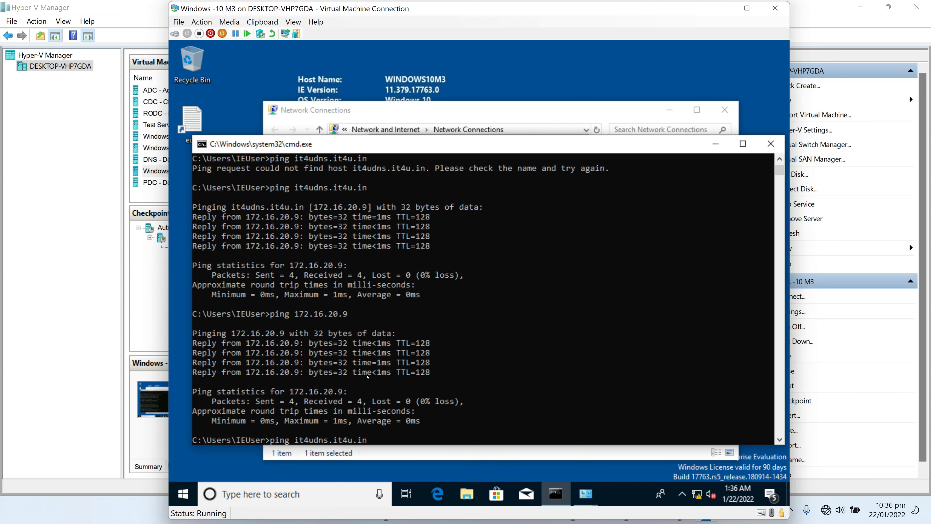
{"action": "key", "text": "Return"}
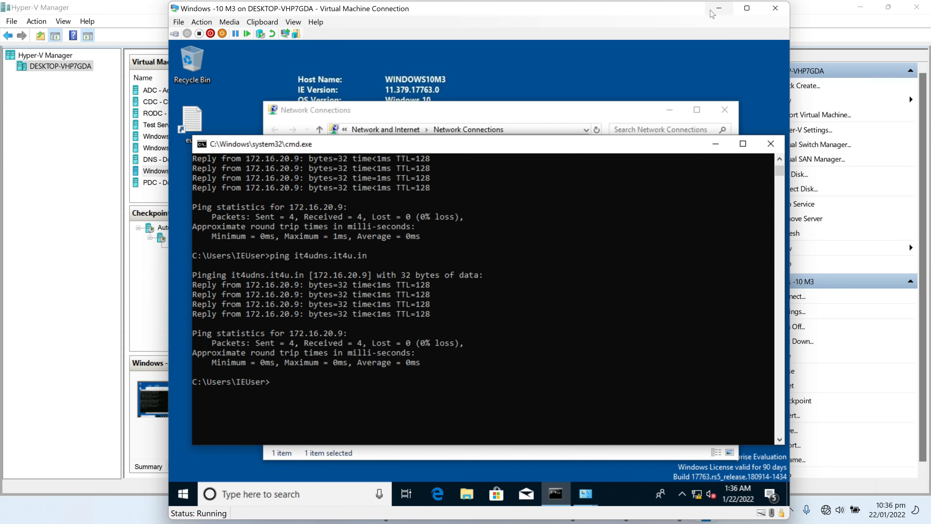
{"action": "left_click", "coordinate": [719, 8]}
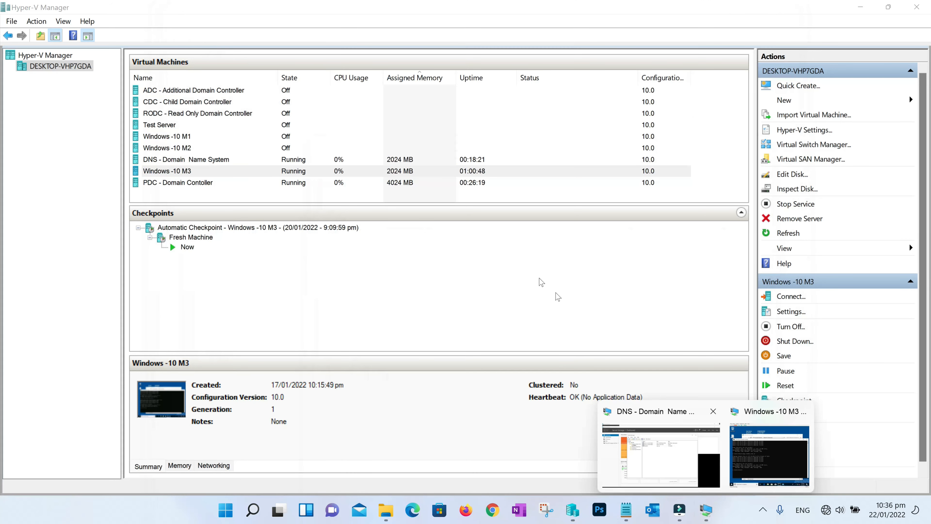
Delete the IT4UDNS host record from the IT4U.in zone, leaving only SOA and NS
{"action": "left_click", "coordinate": [670, 476]}
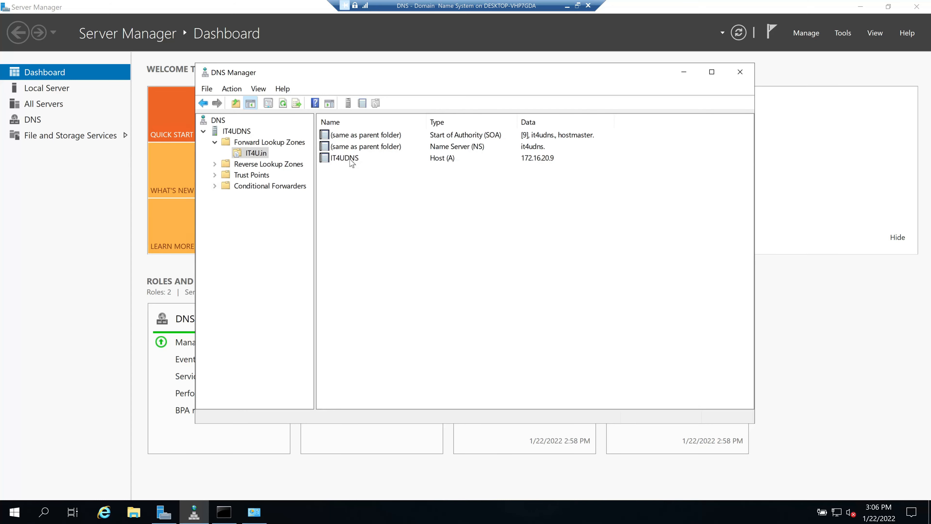
{"action": "left_click", "coordinate": [352, 160]}
{"action": "right_click", "coordinate": [351, 159]}
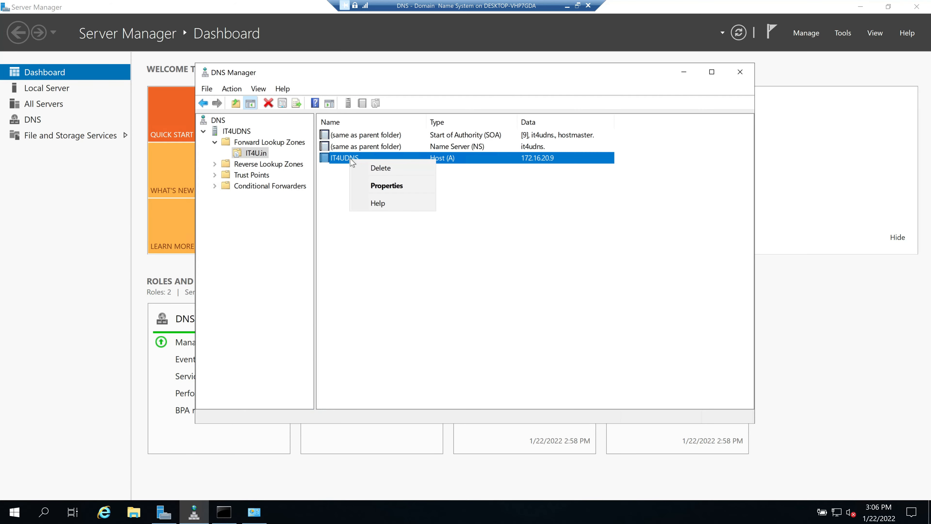
{"action": "left_click", "coordinate": [380, 168]}
{"action": "left_click", "coordinate": [517, 348]}
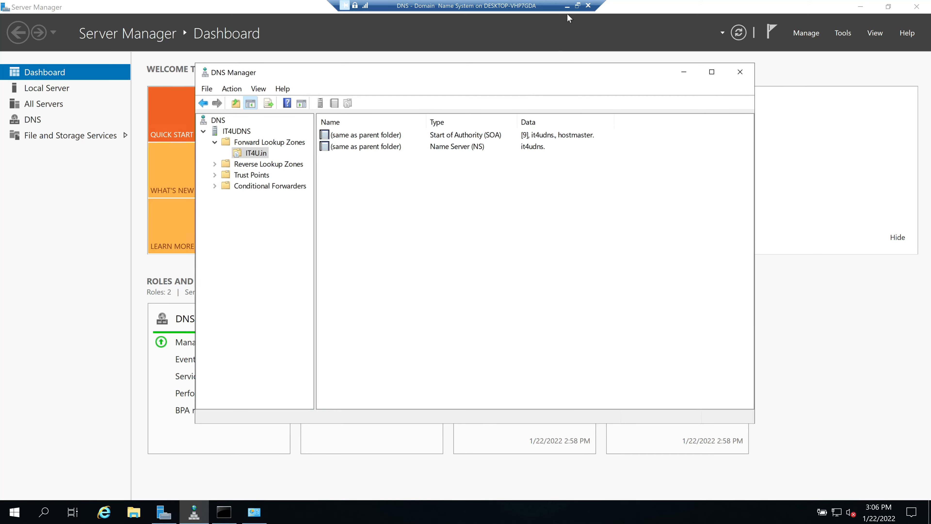
{"action": "left_click", "coordinate": [567, 5]}
{"action": "mouse_move", "coordinate": [705, 519]}
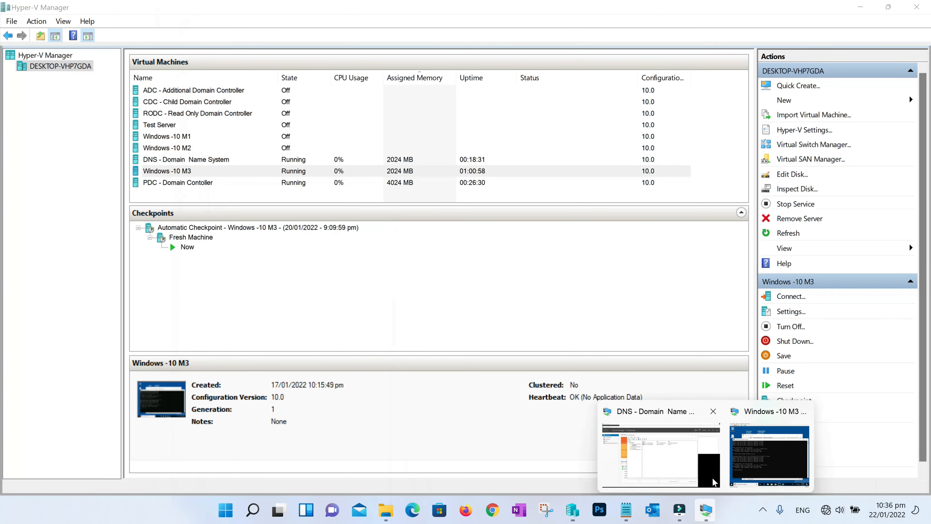
{"action": "left_click", "coordinate": [756, 463]}
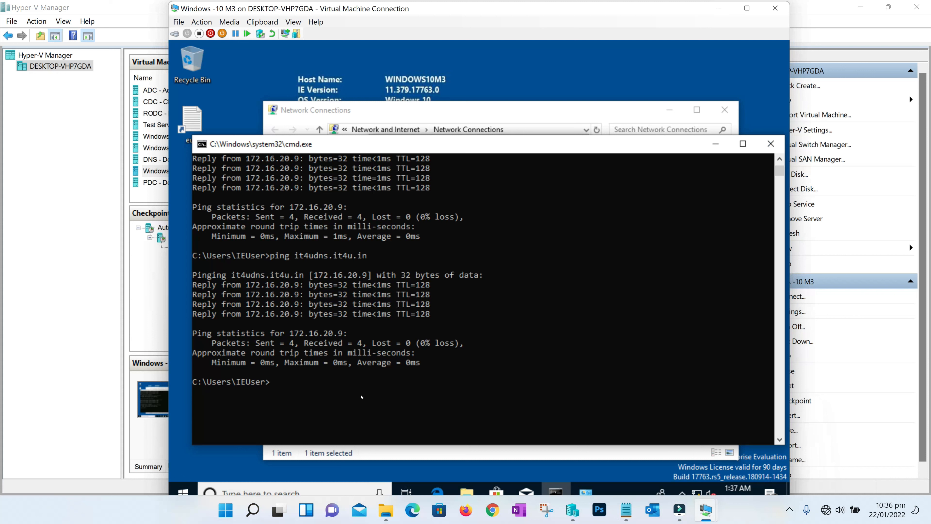
Ping it4udns.it4u.in, flush the DNS cache with ipconfig /flushdns, and ping again to see host not found
{"action": "key", "text": "Up"}
{"action": "key", "text": "Return"}
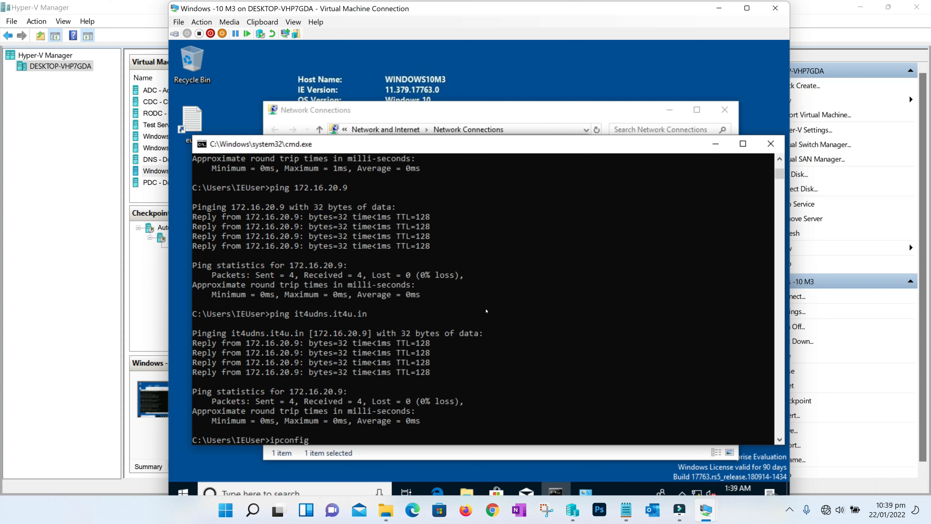
{"action": "type", "text": "flushdns"}
{"action": "key", "text": "Return"}
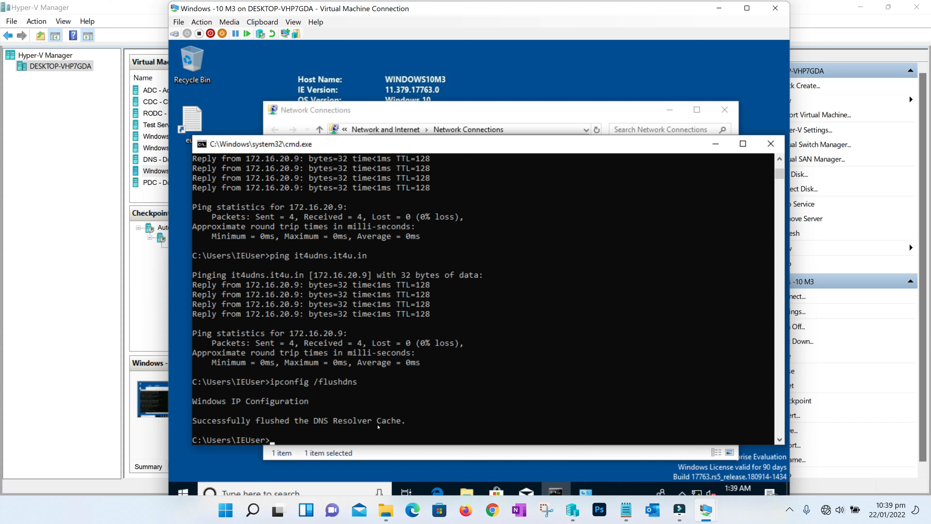
{"action": "key", "text": "Up"}
{"action": "key", "text": "Up"}
{"action": "key", "text": "Return"}
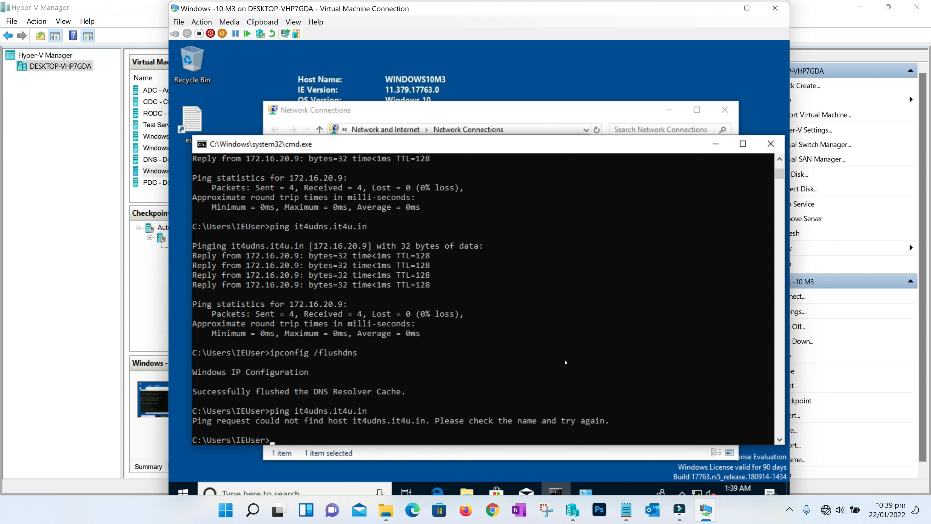
{"action": "left_click", "coordinate": [720, 8]}
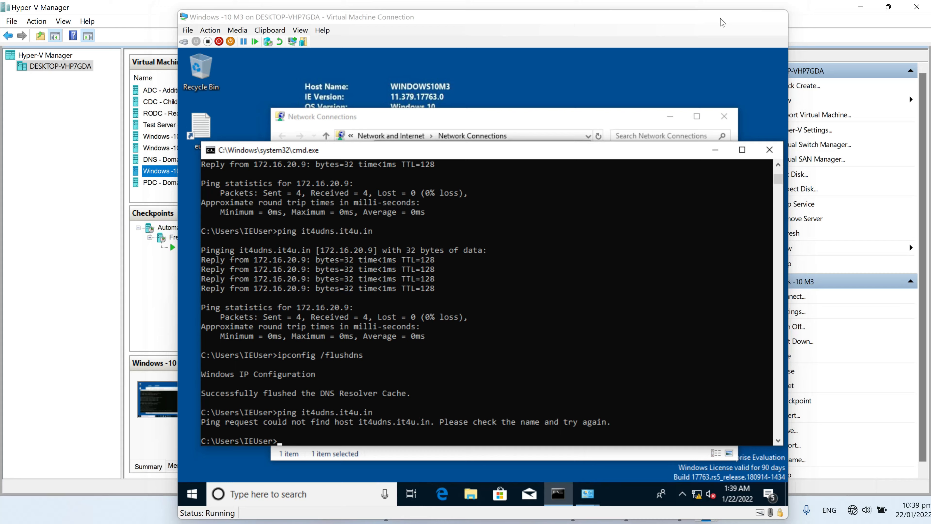
On the DNS server, start a new host record in IT4U.in named IT4UDNS
{"action": "mouse_move", "coordinate": [707, 514]}
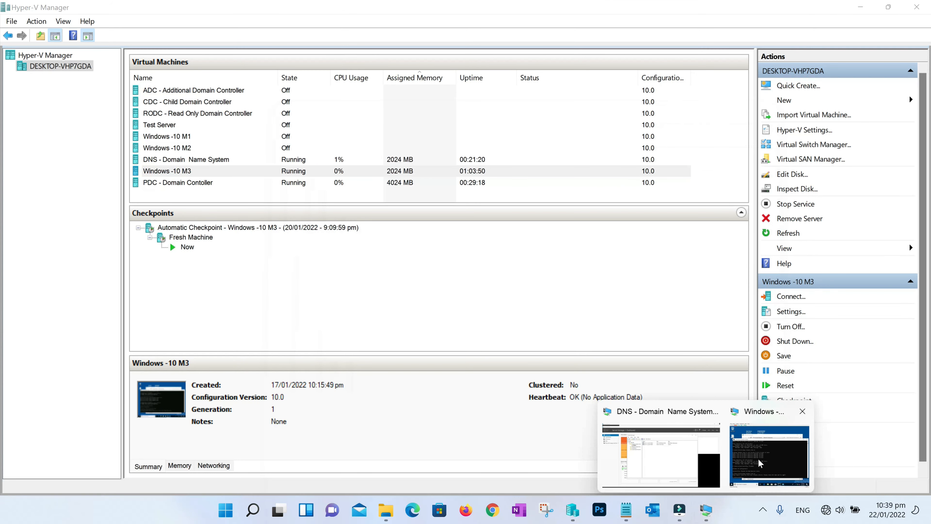
{"action": "left_click", "coordinate": [664, 457]}
{"action": "right_click", "coordinate": [357, 210]}
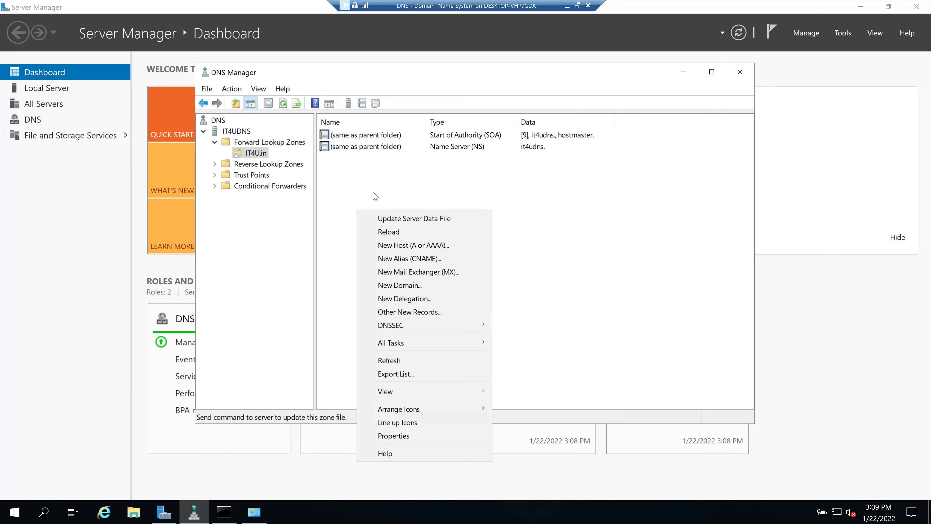
{"action": "right_click", "coordinate": [373, 192]}
{"action": "left_click", "coordinate": [416, 232]}
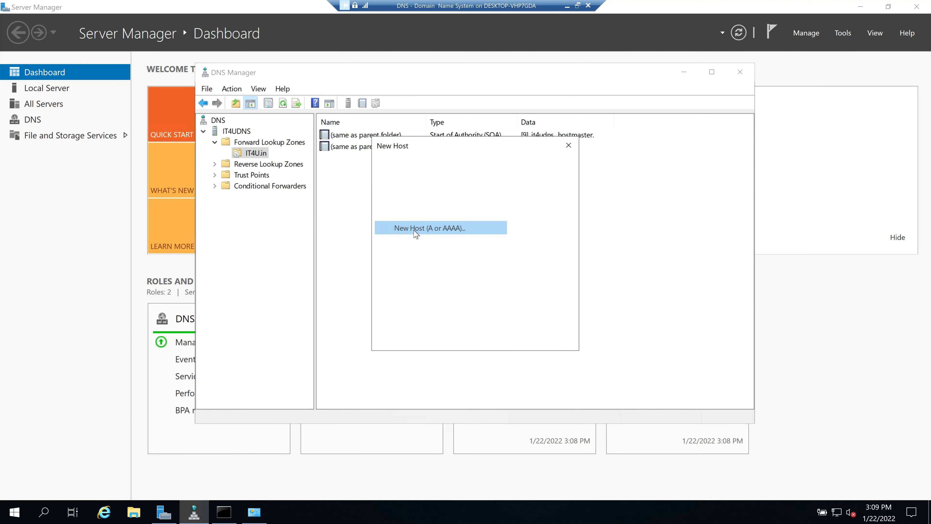
{"action": "type", "text": "IT$"}
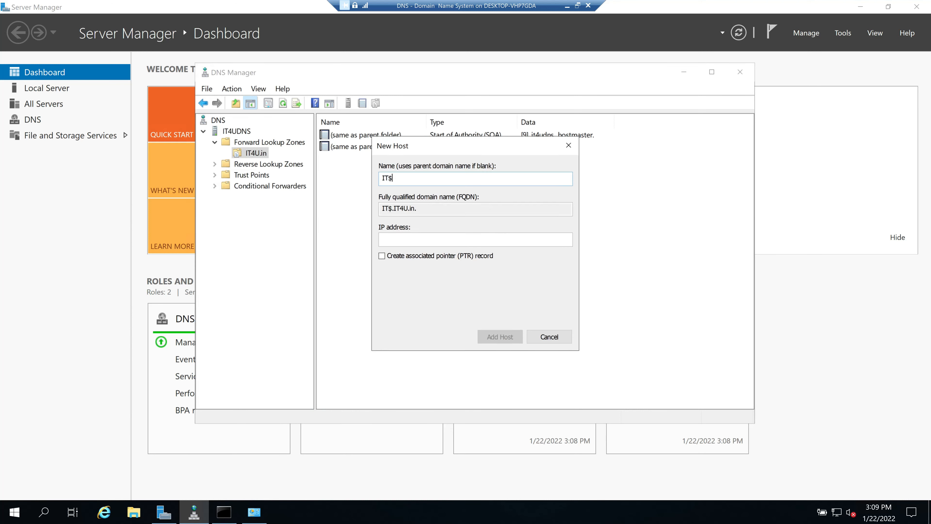
{"action": "key", "text": "BackSpace"}
{"action": "type", "text": "4UDNS"}
Give it IP 172.16.20.9 and add the host record to the zone
{"action": "left_click", "coordinate": [423, 242]}
{"action": "type", "text": "172.16.2"}
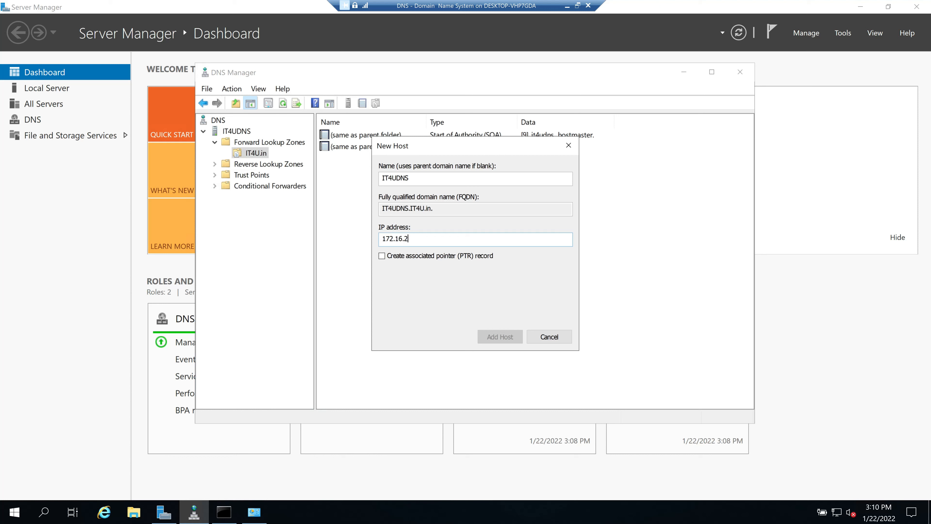
{"action": "type", "text": "0.9"}
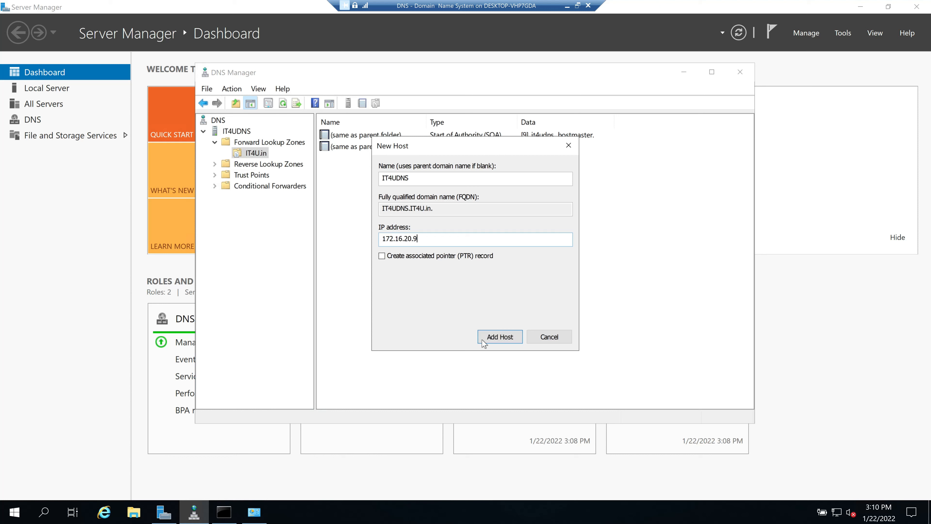
{"action": "left_click", "coordinate": [505, 337]}
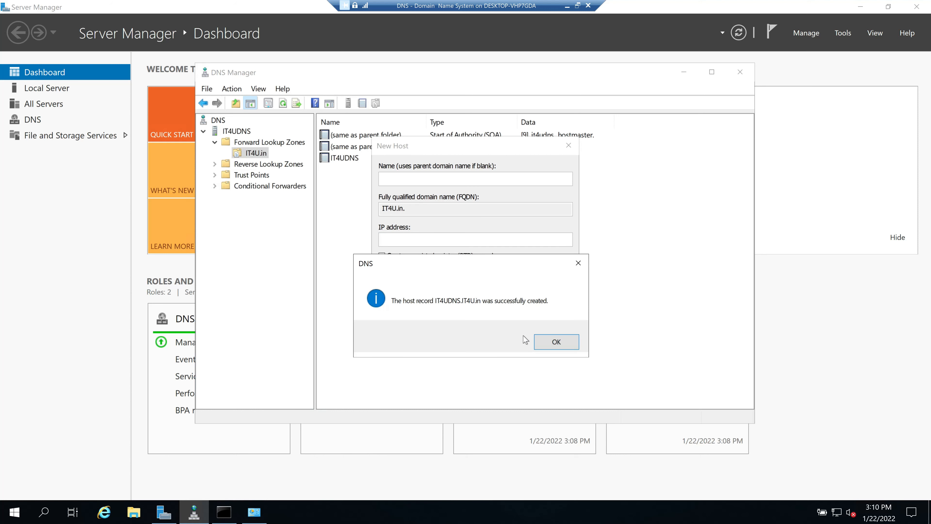
{"action": "left_click", "coordinate": [556, 341]}
{"action": "left_click", "coordinate": [561, 336]}
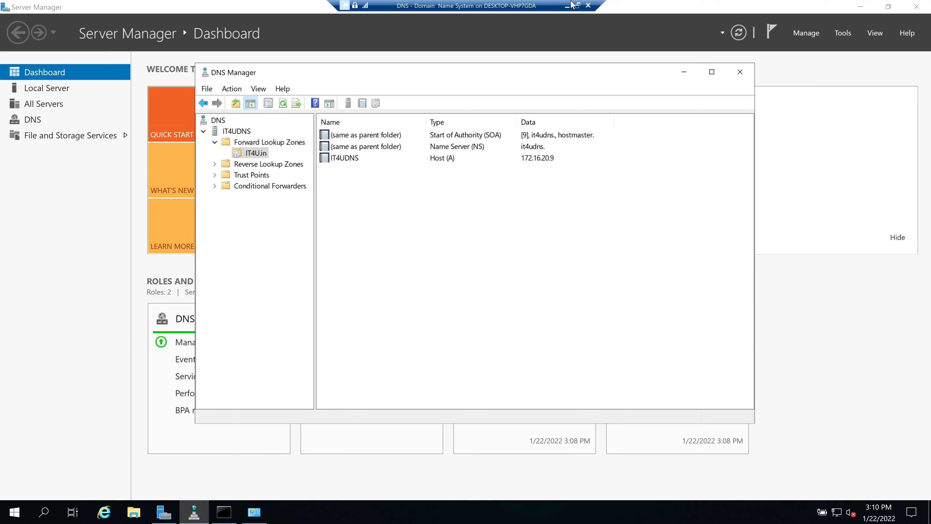
{"action": "left_click", "coordinate": [567, 6]}
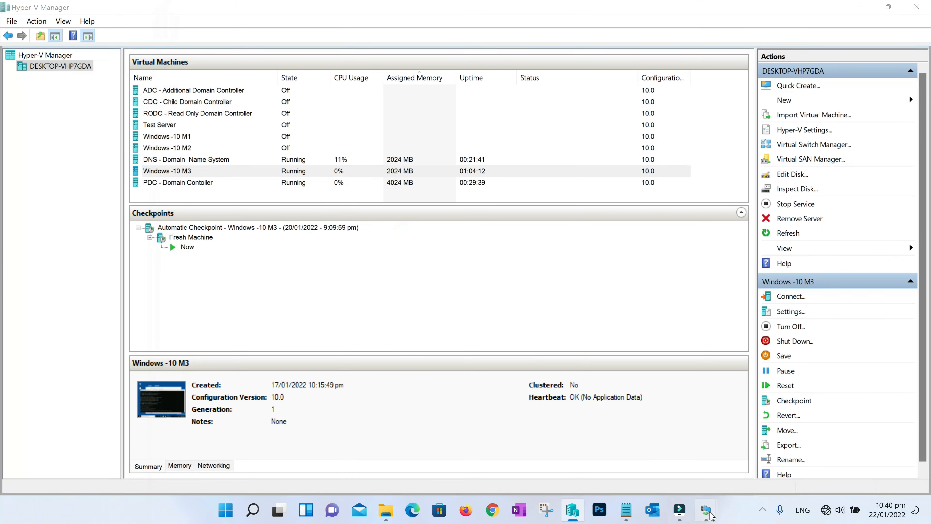
Rerun ping it4udns.it4u.in on the client, now getting four replies from 172.16.20.9
{"action": "left_click", "coordinate": [782, 474]}
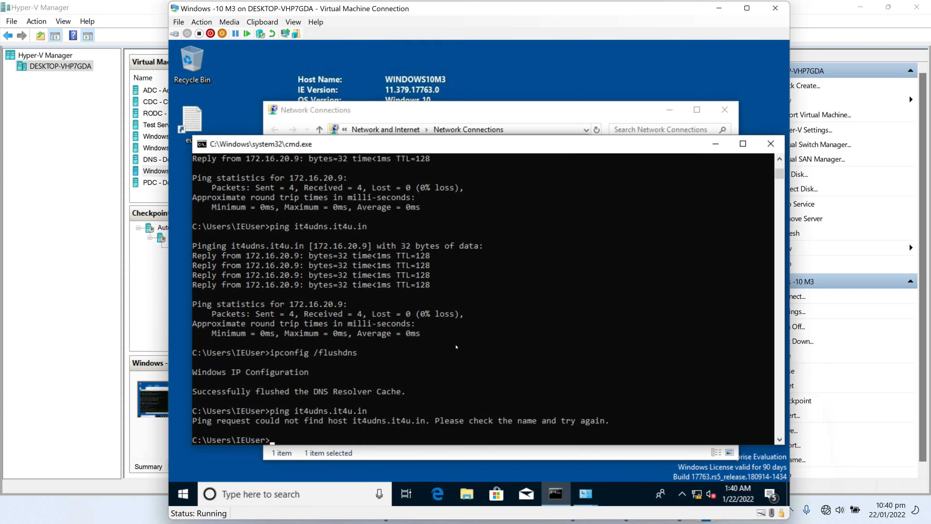
{"action": "key", "text": "Up"}
{"action": "key", "text": "Return"}
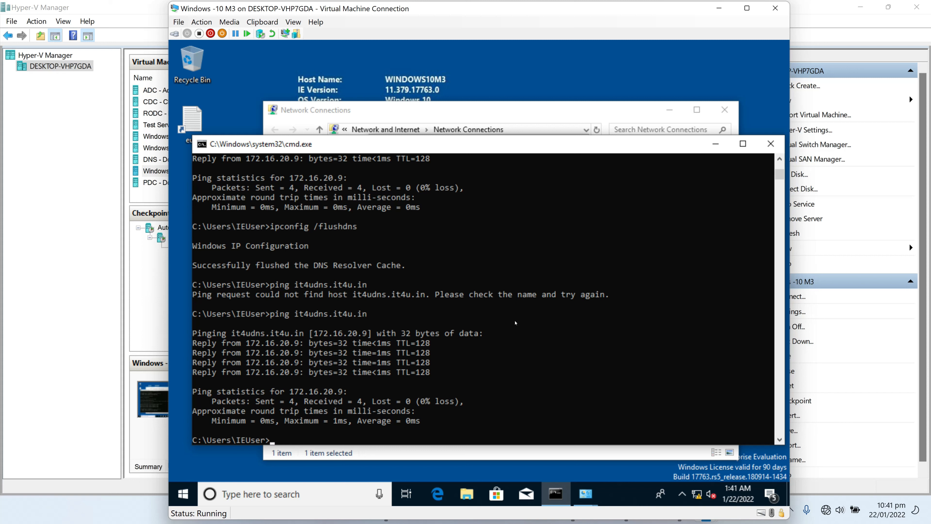
{"action": "left_click", "coordinate": [719, 9]}
On the DNS server VM, add a Host (A) record 'mail' pointing to 172.16.20.9 in IT4U.in
{"action": "mouse_move", "coordinate": [705, 512]}
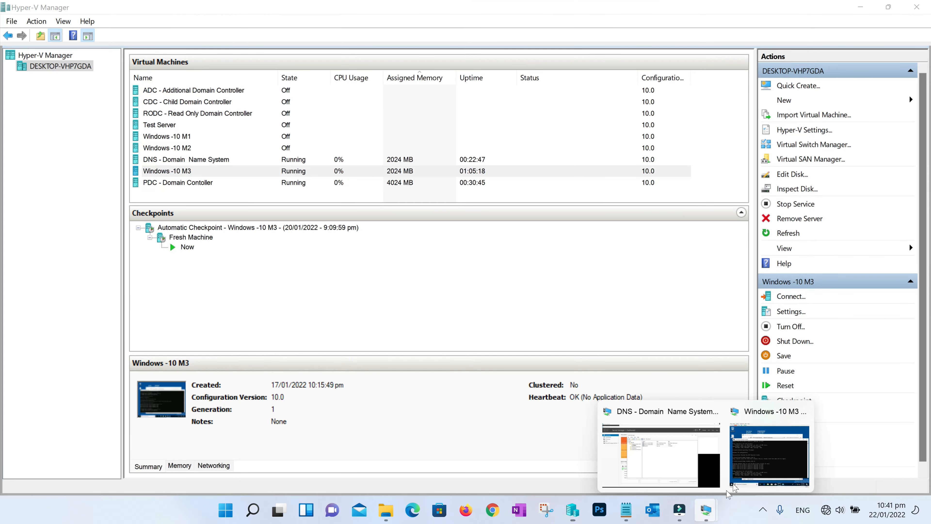
{"action": "left_click", "coordinate": [689, 463]}
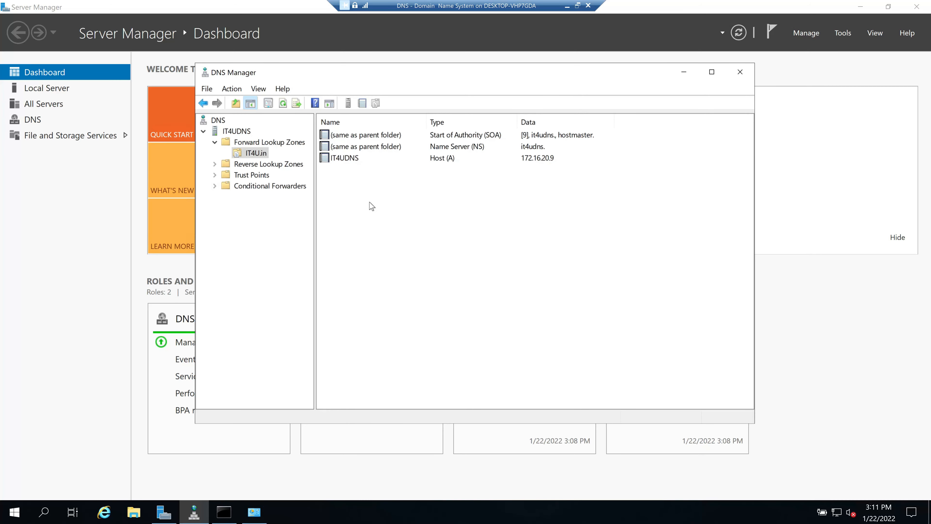
{"action": "right_click", "coordinate": [370, 203]}
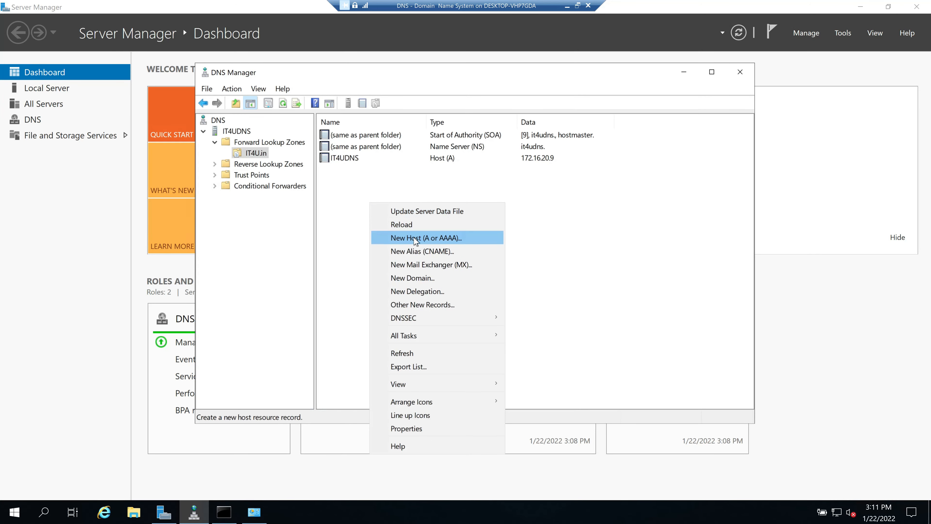
{"action": "left_click", "coordinate": [416, 238]}
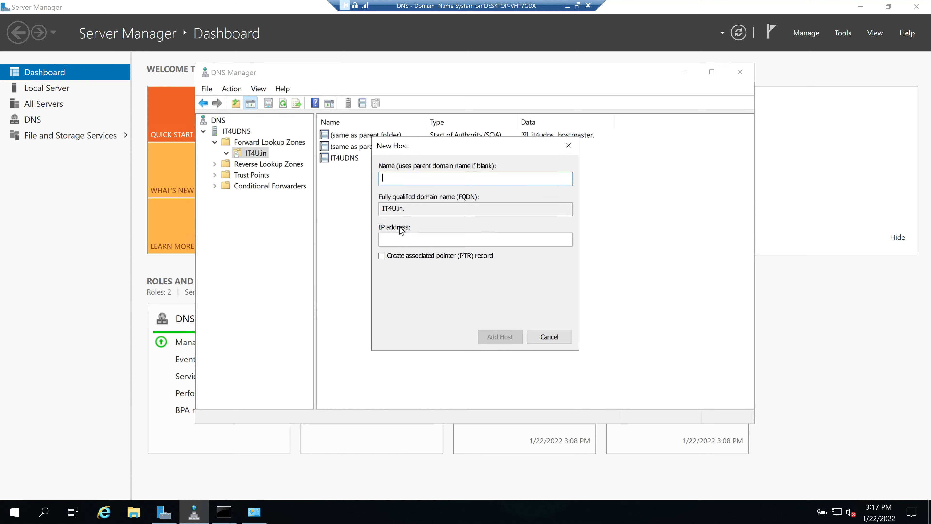
{"action": "type", "text": "mail"}
{"action": "left_click", "coordinate": [383, 239]}
{"action": "type", "text": "172.16.20.9"}
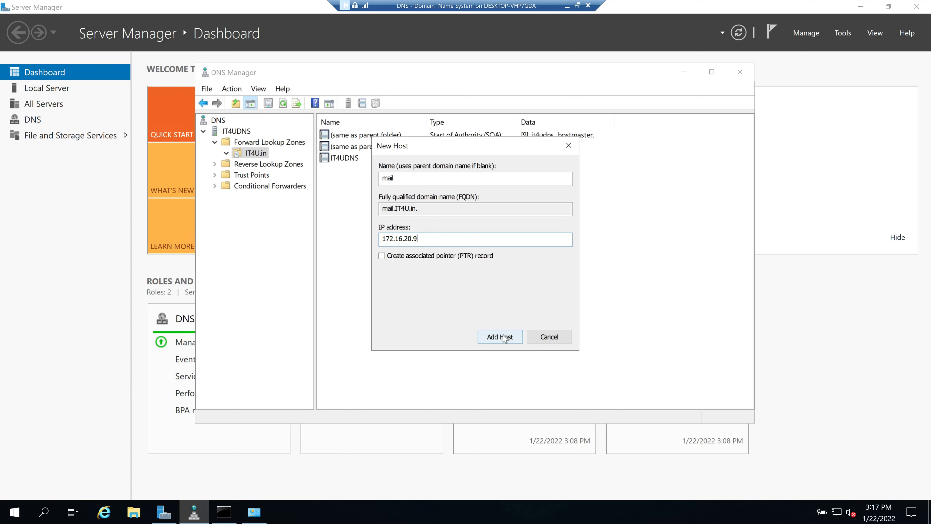
{"action": "left_click", "coordinate": [505, 338]}
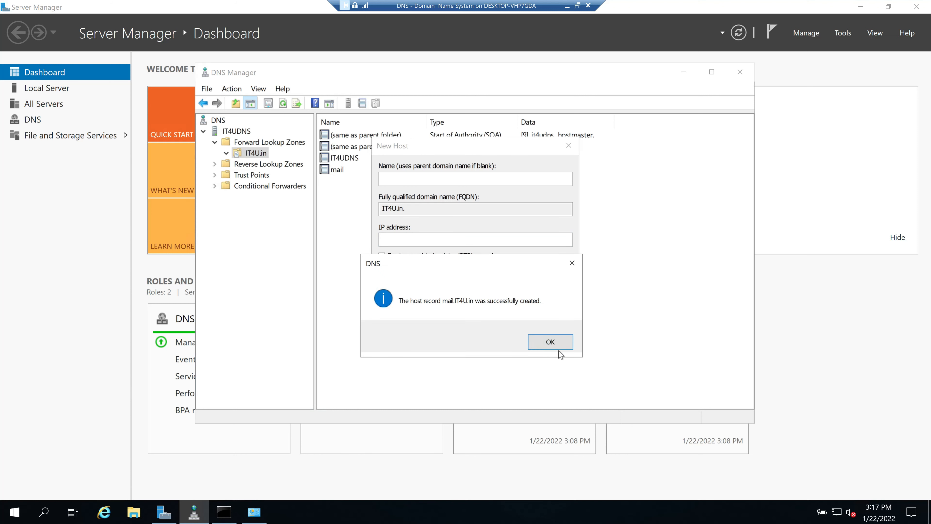
{"action": "left_click", "coordinate": [559, 345]}
{"action": "left_click", "coordinate": [552, 338]}
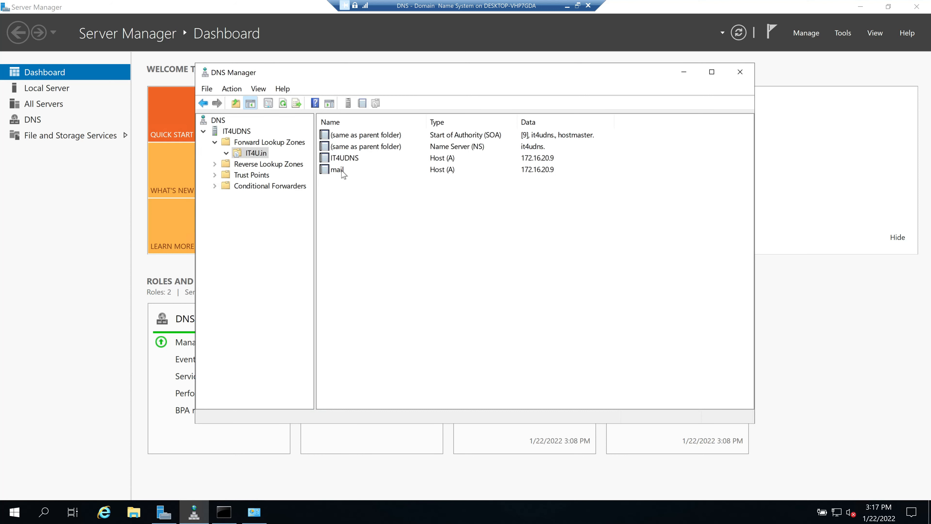
Check the mail record's properties without changes, then minimize the DNS server VM
{"action": "double_click", "coordinate": [342, 171]}
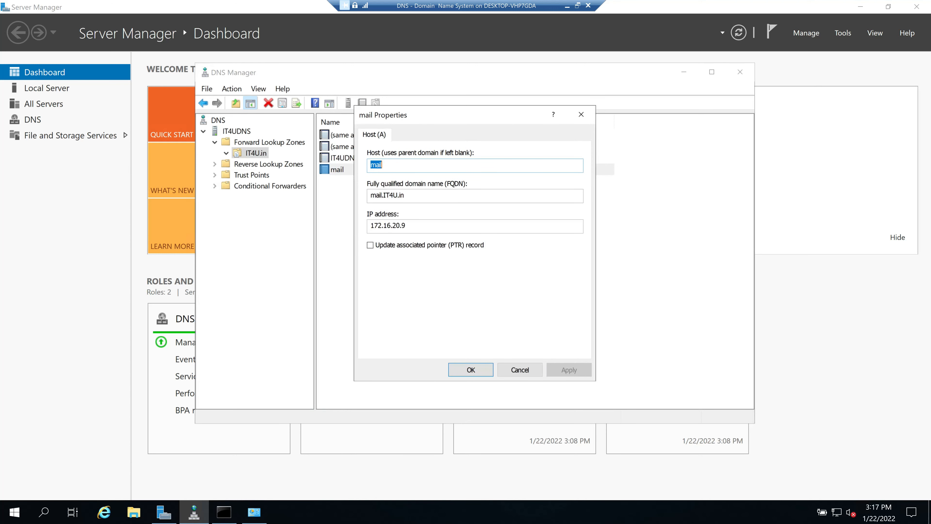
{"action": "left_click", "coordinate": [525, 371]}
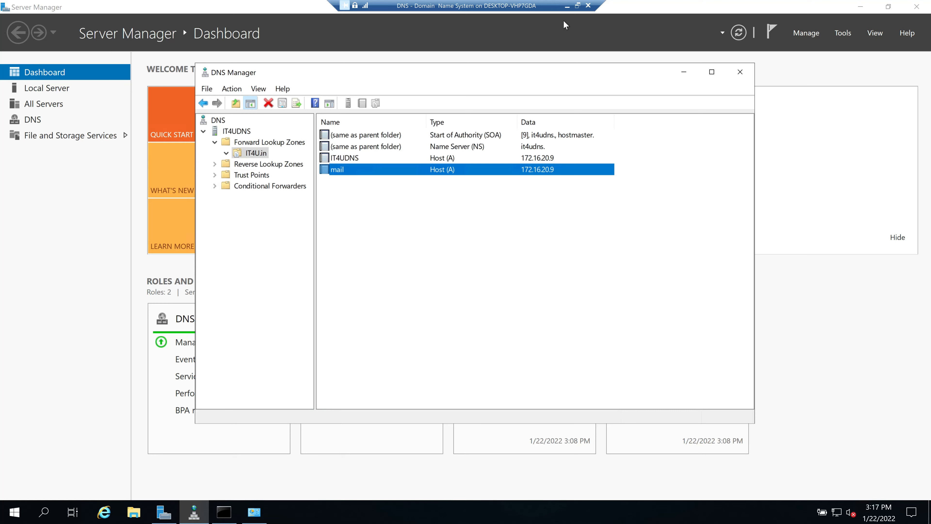
{"action": "left_click", "coordinate": [568, 6]}
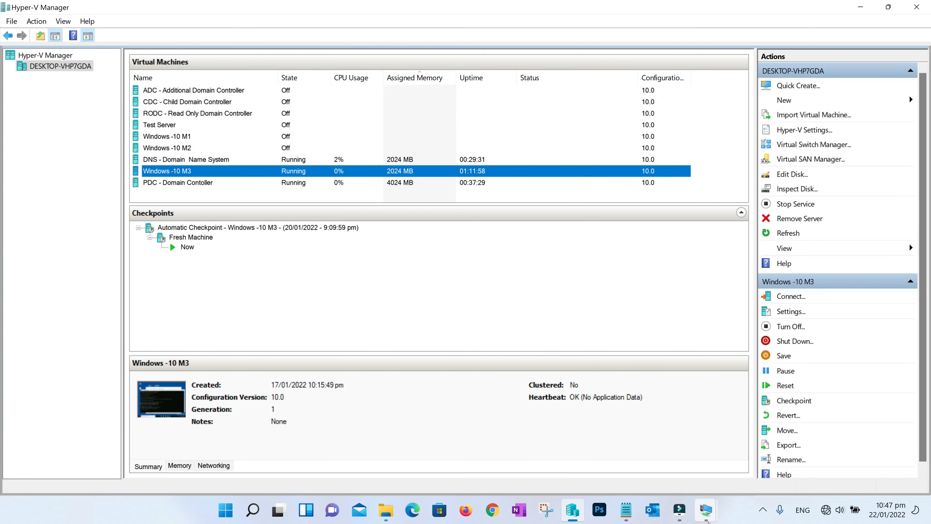
From the Windows 10 client, ping mail.it4u.in and get replies from 172.16.20.9
{"action": "mouse_move", "coordinate": [706, 519]}
{"action": "left_click", "coordinate": [781, 477]}
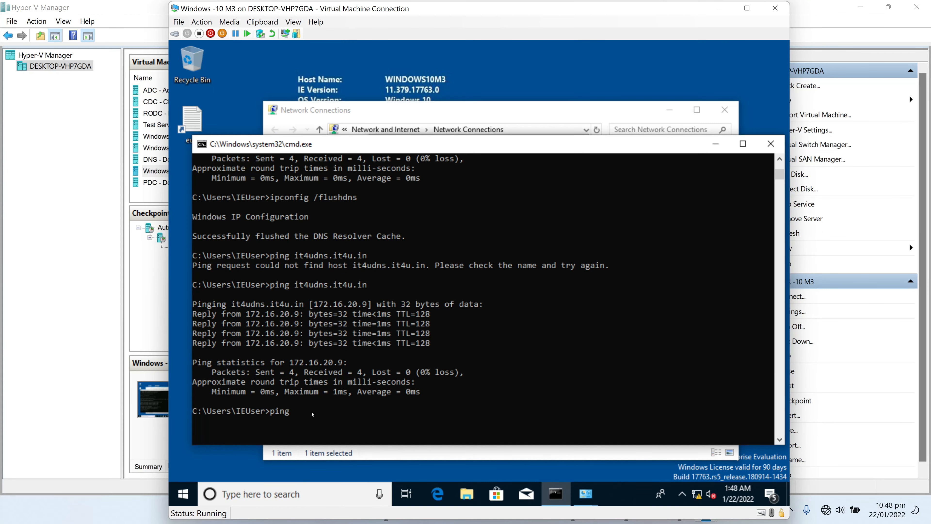
{"action": "type", "text": "mail.it4u.in"}
{"action": "key", "text": "Return"}
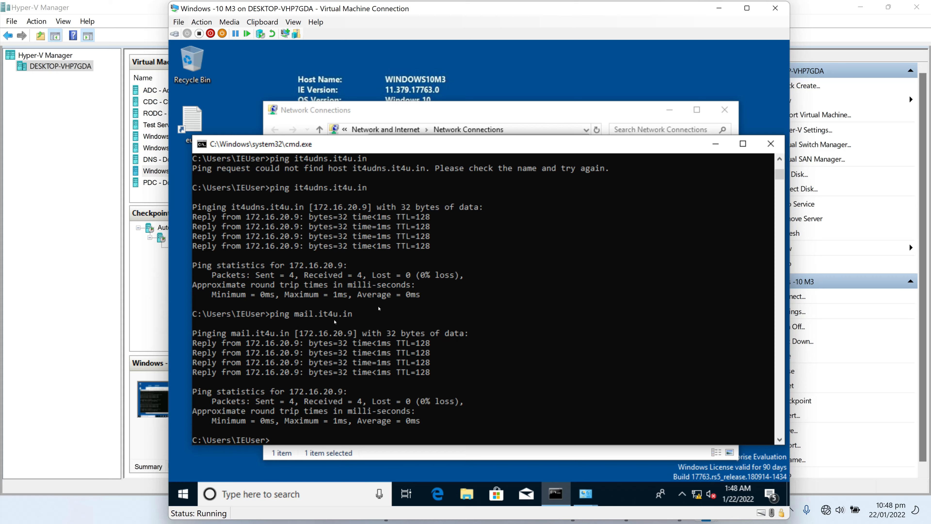
{"action": "left_click", "coordinate": [719, 8]}
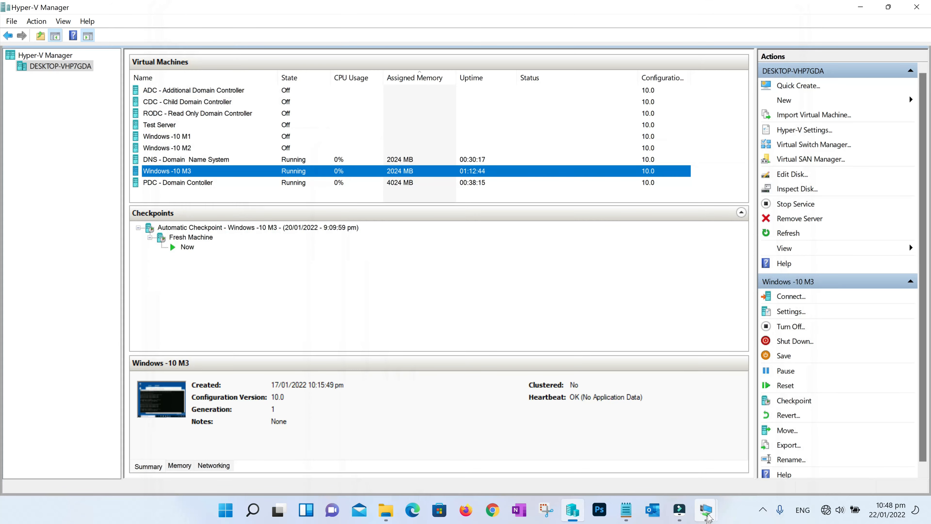
Add a Host (A) record 'test' at 172.16.20.25 to IT4U.in and check its properties
{"action": "mouse_move", "coordinate": [708, 515]}
{"action": "left_click", "coordinate": [686, 440]}
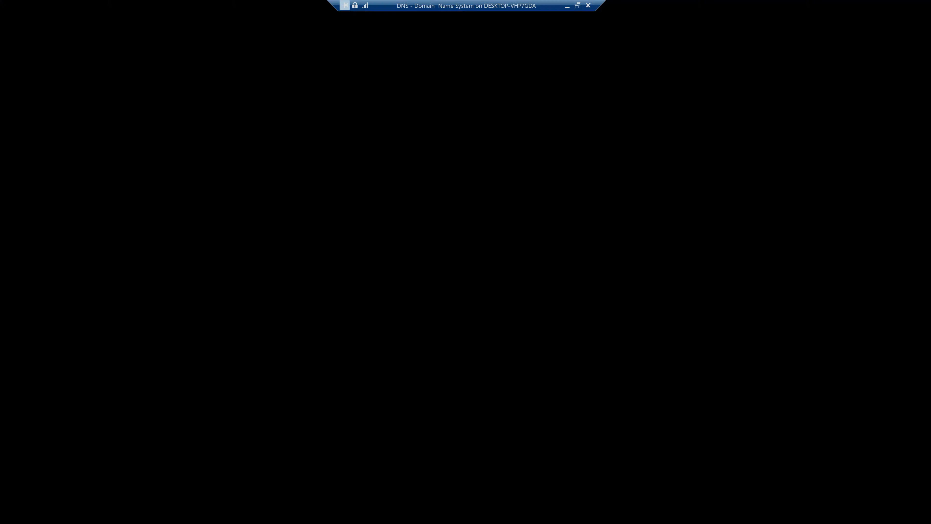
{"action": "left_click", "coordinate": [365, 208]}
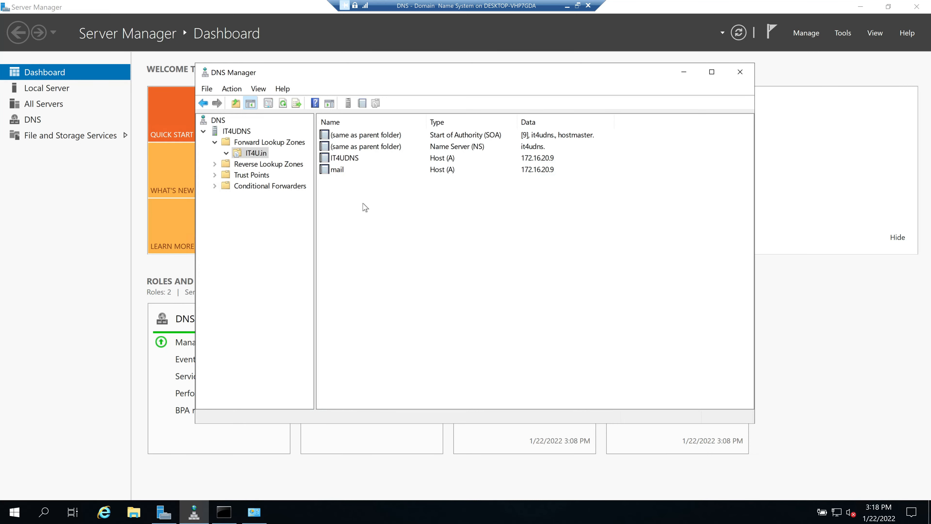
{"action": "right_click", "coordinate": [366, 208]}
{"action": "left_click", "coordinate": [396, 239]}
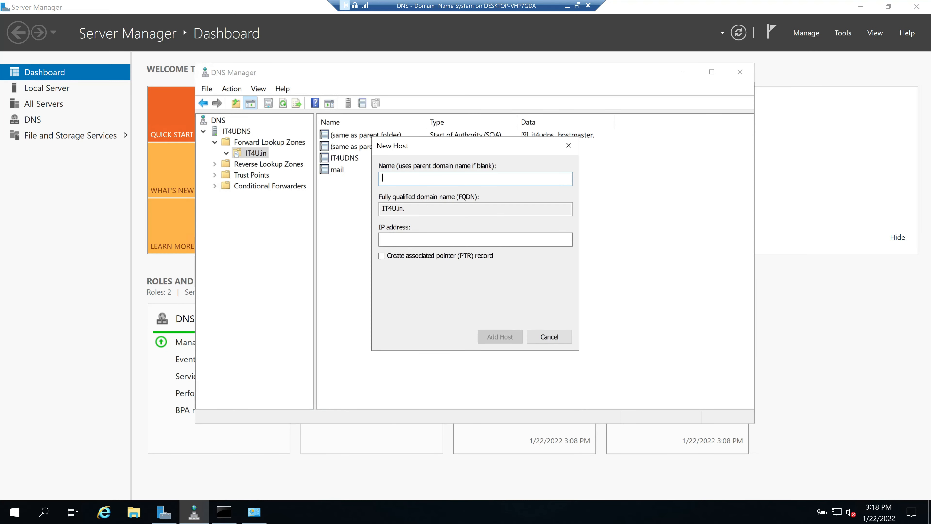
{"action": "type", "text": "test"}
{"action": "left_click", "coordinate": [503, 239]}
{"action": "type", "text": "172."}
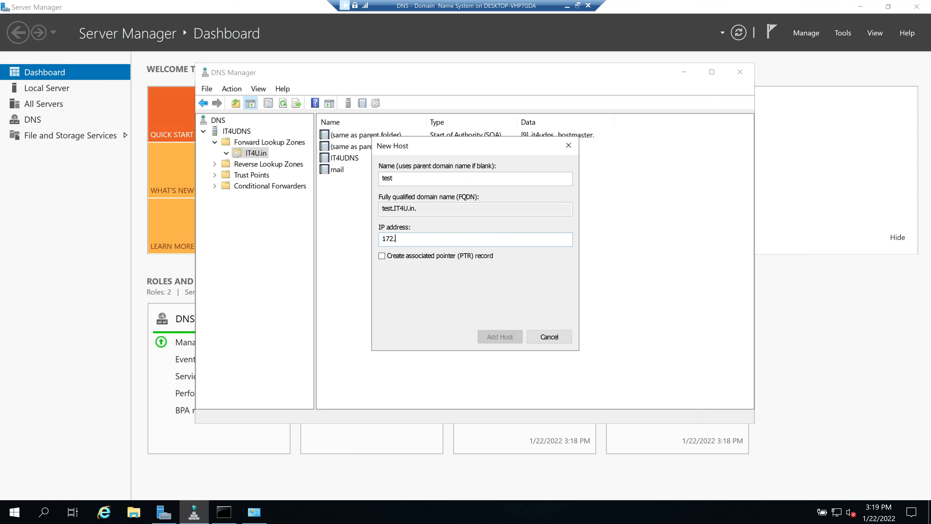
{"action": "type", "text": "16.20."}
{"action": "type", "text": "25"}
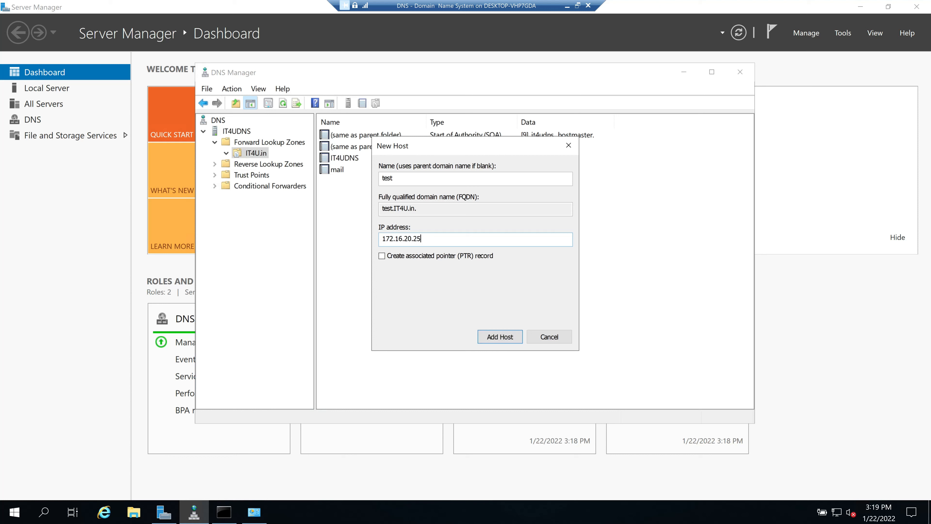
{"action": "left_click", "coordinate": [500, 338]}
{"action": "left_click", "coordinate": [549, 341]}
{"action": "left_click", "coordinate": [550, 336]}
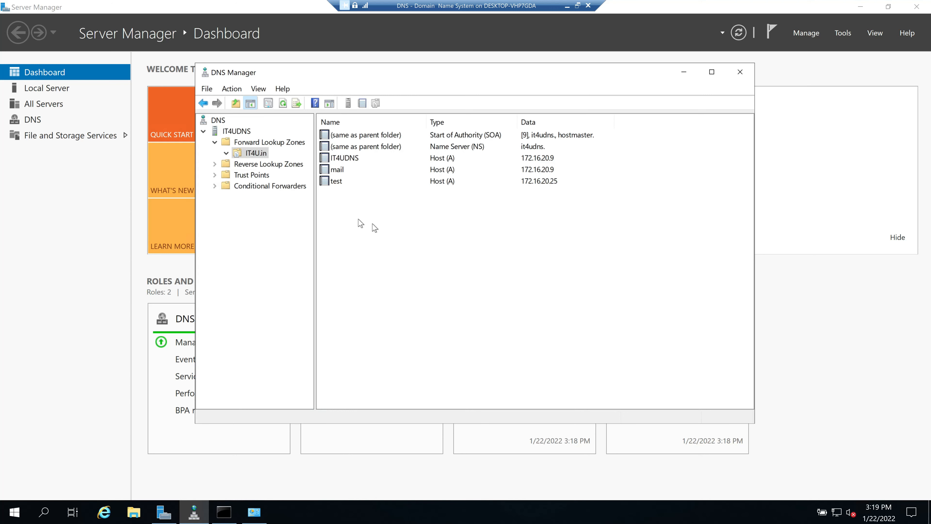
{"action": "double_click", "coordinate": [340, 181]}
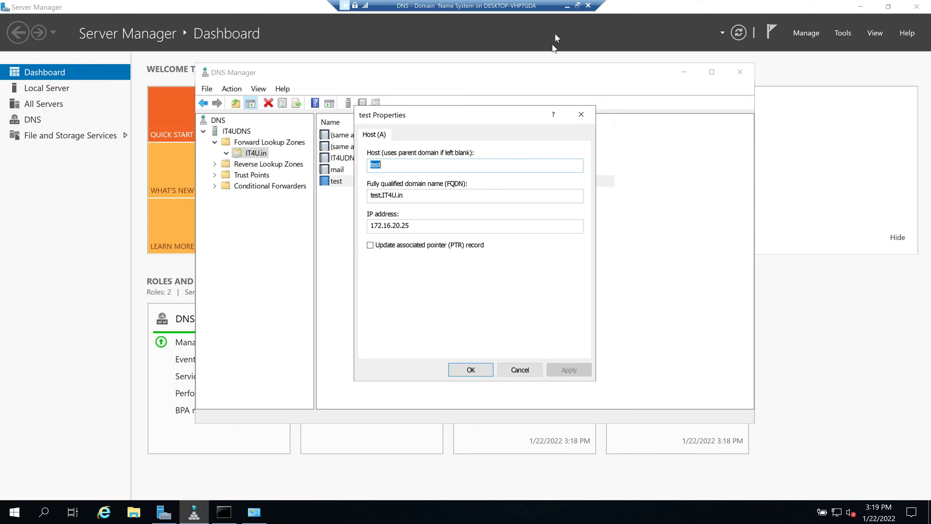
{"action": "left_click", "coordinate": [567, 11]}
On the Windows 10 client, run ping test.it4u.in
{"action": "mouse_move", "coordinate": [706, 510]}
{"action": "left_click", "coordinate": [758, 471]}
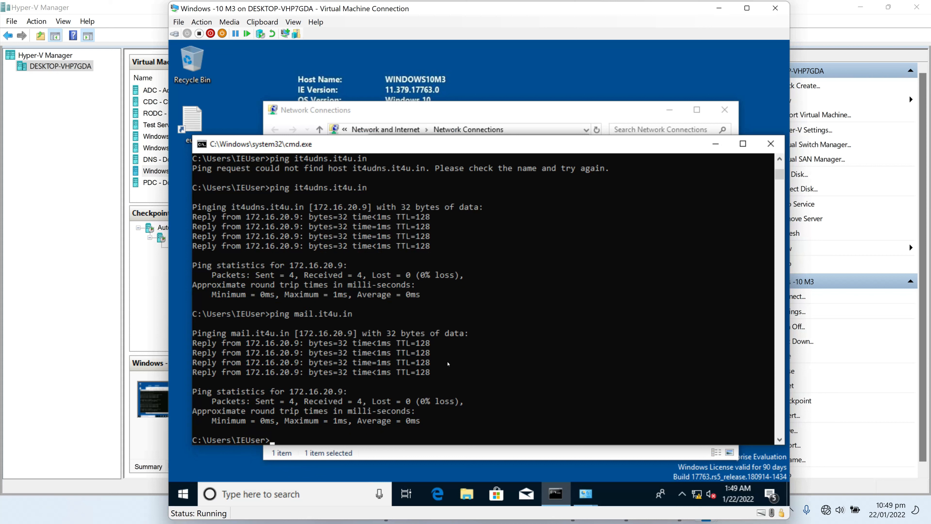
{"action": "type", "text": "ping test.it4u.in"}
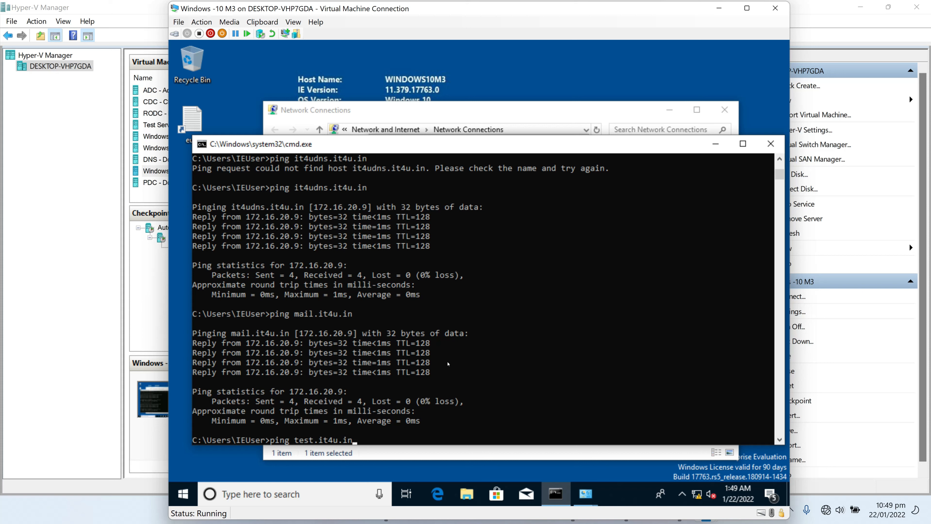
{"action": "key", "text": "Return"}
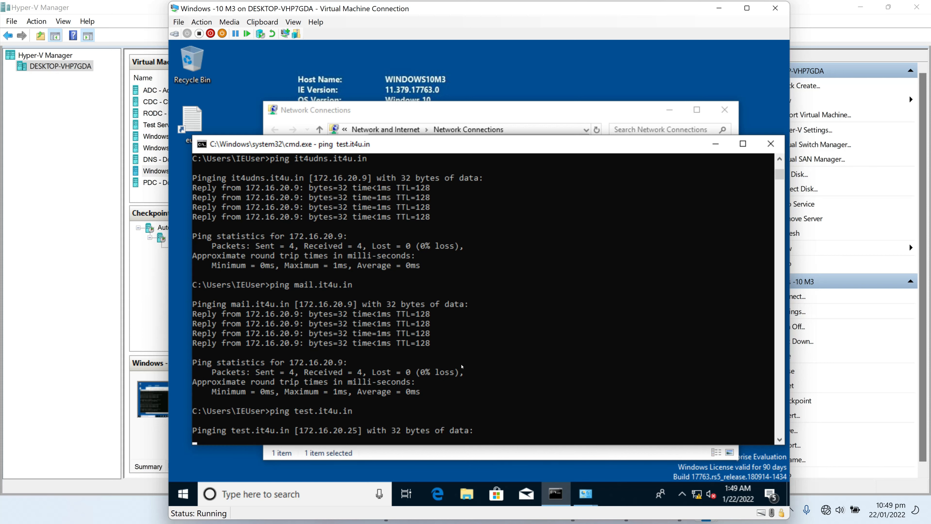
{"action": "scroll", "coordinate": [462, 367], "scroll_direction": "down", "scroll_amount": 2}
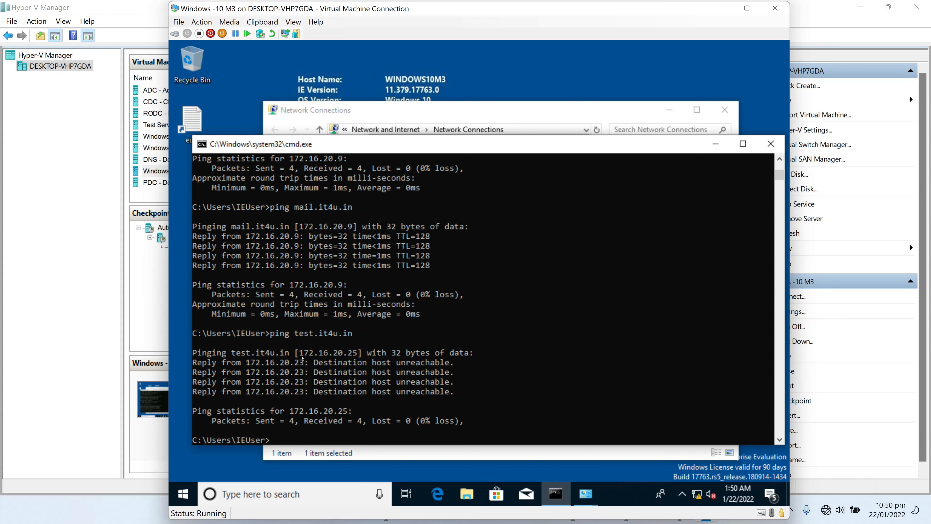
Highlight the resolved address 172.16.20.25 and the name test.it4u.in in the ping output
{"action": "left_click_drag", "start_coordinate": [296, 352], "coordinate": [362, 355]}
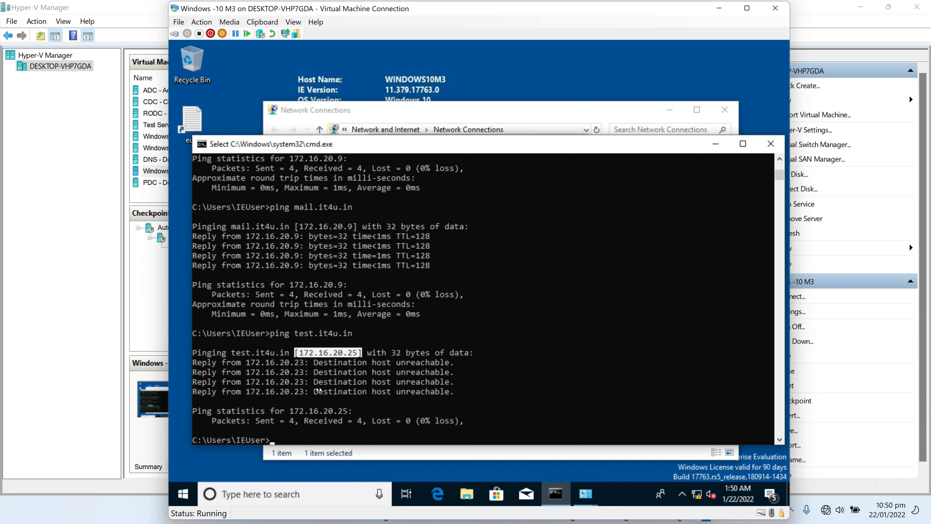
{"action": "left_click_drag", "start_coordinate": [356, 337], "coordinate": [297, 336]}
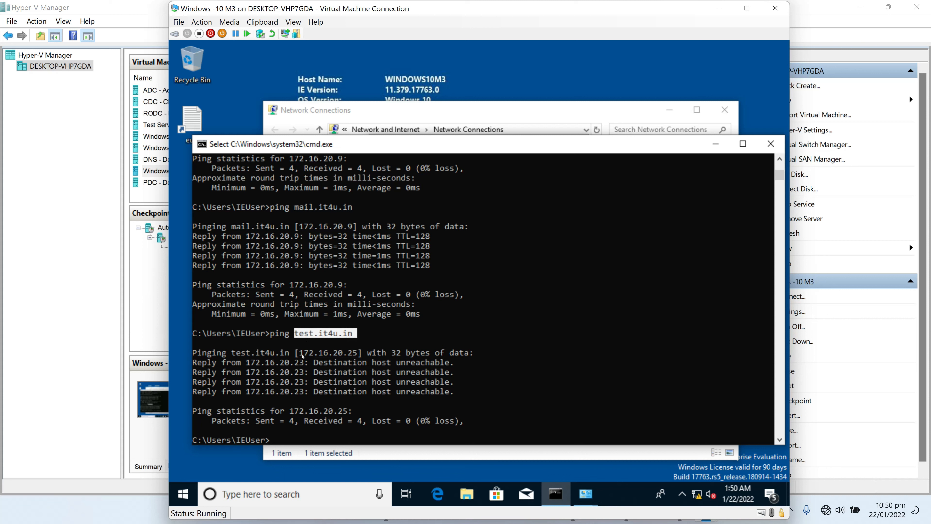
{"action": "left_click", "coordinate": [355, 335]}
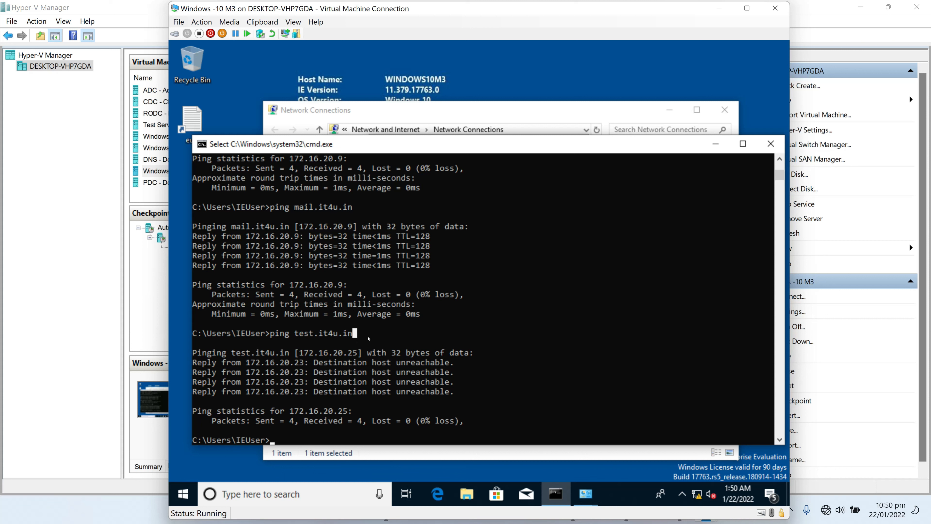
{"action": "left_click_drag", "start_coordinate": [341, 337], "coordinate": [297, 337]}
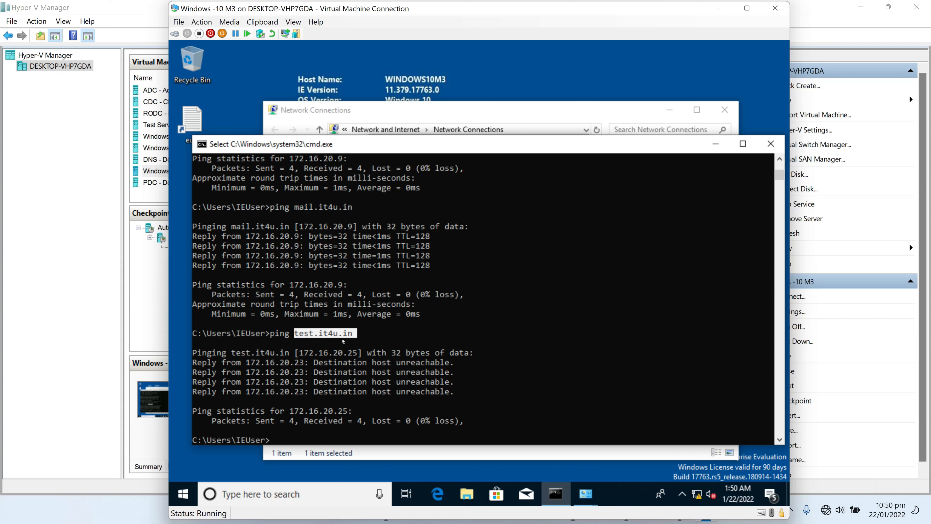
{"action": "left_click_drag", "start_coordinate": [361, 353], "coordinate": [295, 353]}
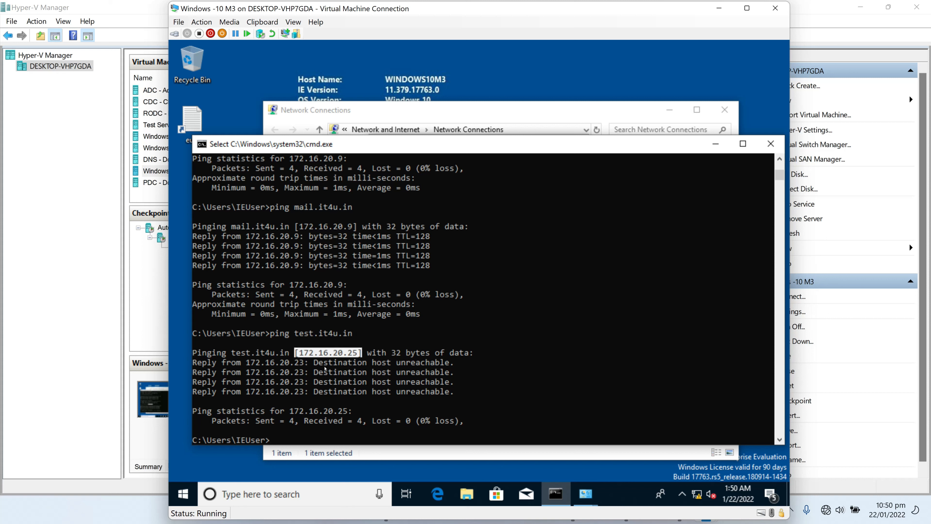
{"action": "left_click_drag", "start_coordinate": [355, 337], "coordinate": [295, 334]}
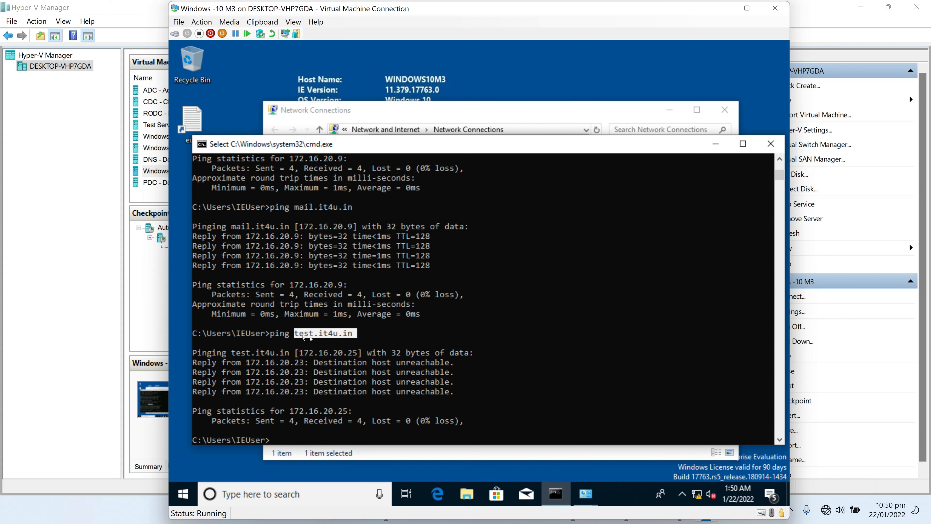
{"action": "left_click_drag", "start_coordinate": [356, 355], "coordinate": [299, 353]}
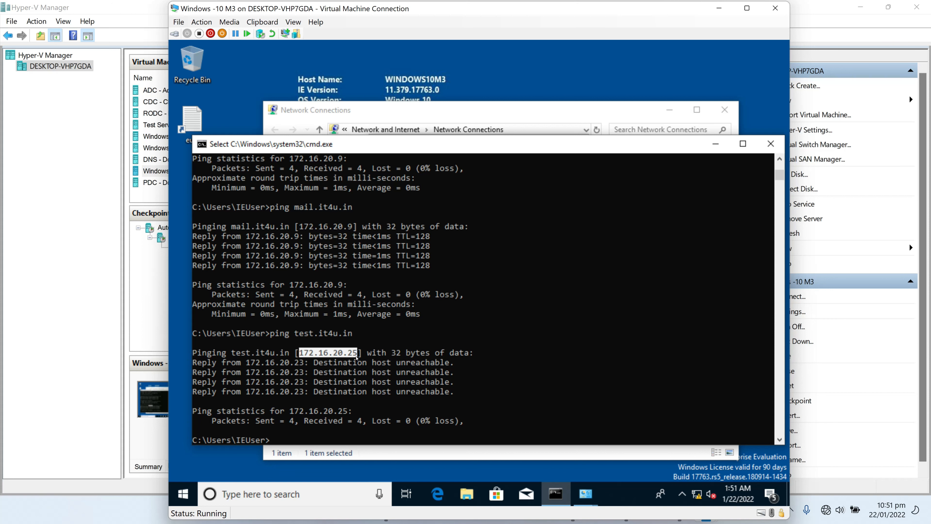
Change the test record's IP from 172.16.20.25 to 172.16.20.23 and apply it, then return to the client
{"action": "left_click", "coordinate": [719, 8]}
{"action": "left_click", "coordinate": [710, 515]}
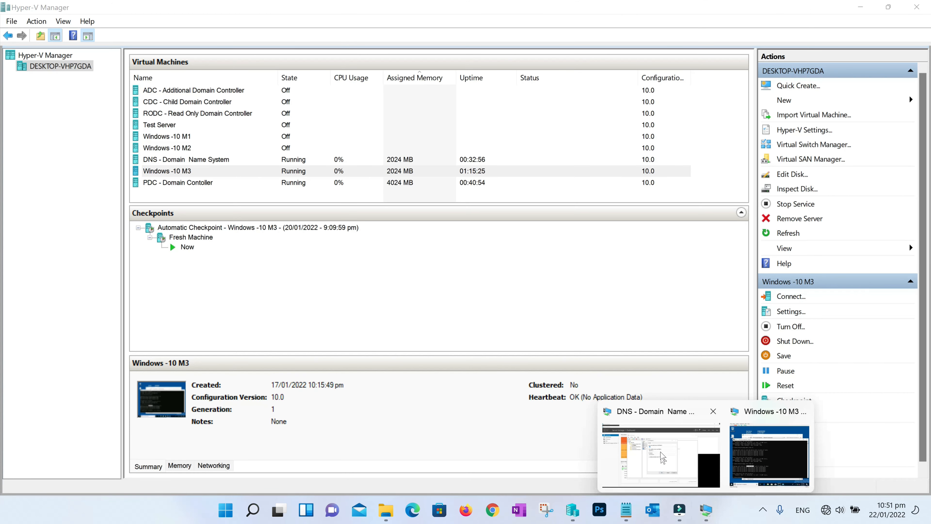
{"action": "left_click", "coordinate": [663, 458]}
{"action": "key", "text": "shift+Left"}
{"action": "type", "text": "3"}
{"action": "left_click", "coordinate": [567, 371]}
{"action": "left_click", "coordinate": [476, 375]}
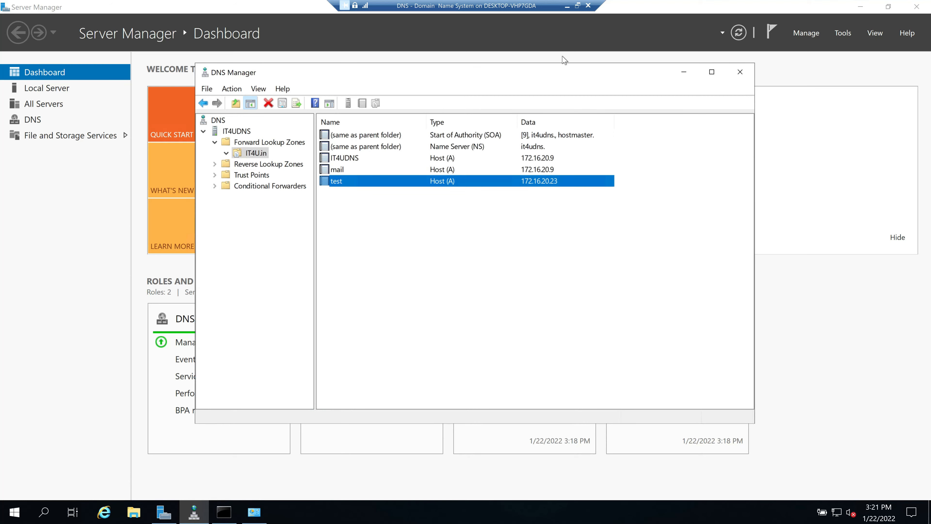
{"action": "left_click", "coordinate": [566, 6]}
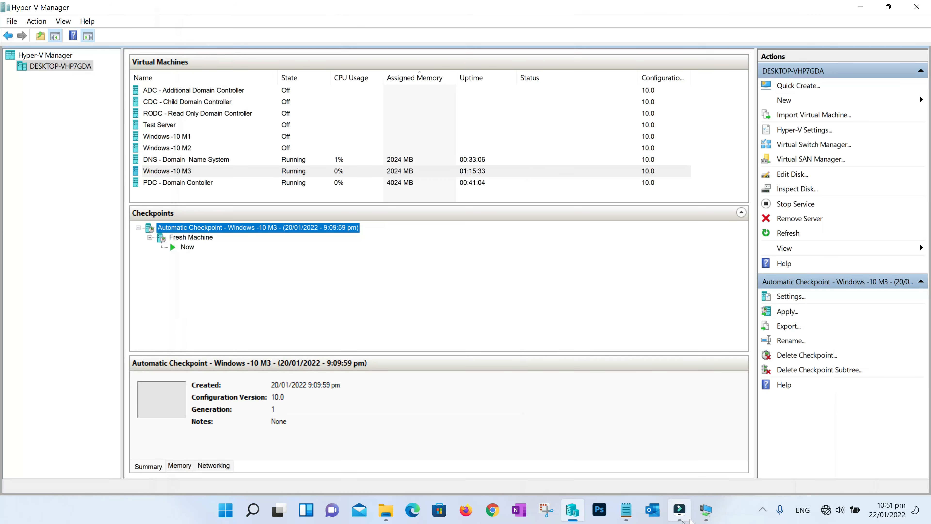
{"action": "mouse_move", "coordinate": [705, 510]}
{"action": "left_click", "coordinate": [745, 459]}
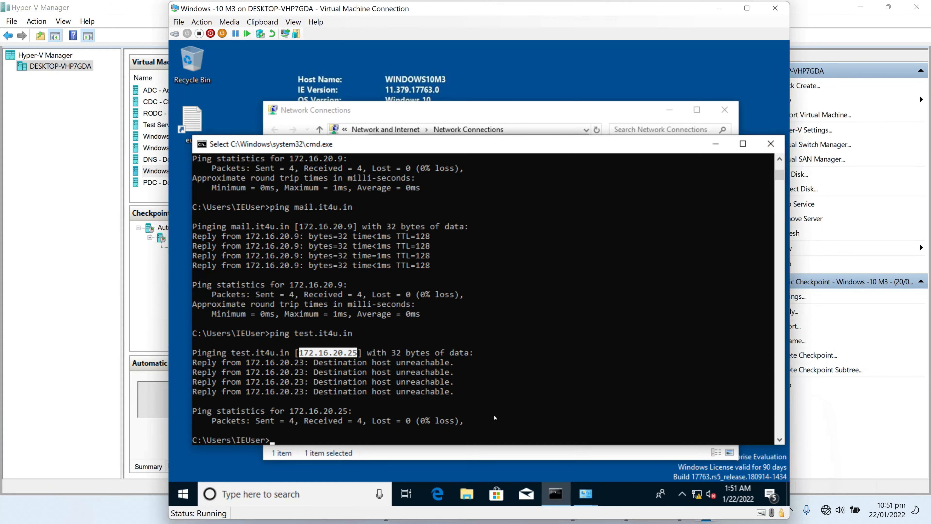
Rerun the ping to test.it4u.in on the client, then stop it with Ctrl+C
{"action": "left_click", "coordinate": [491, 438]}
{"action": "key", "text": "Escape"}
{"action": "key", "text": "Up"}
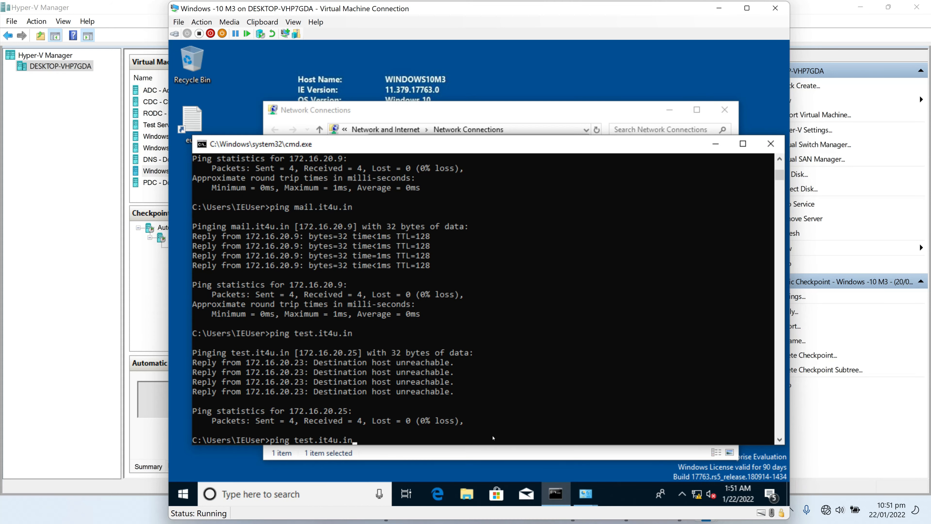
{"action": "key", "text": "Return"}
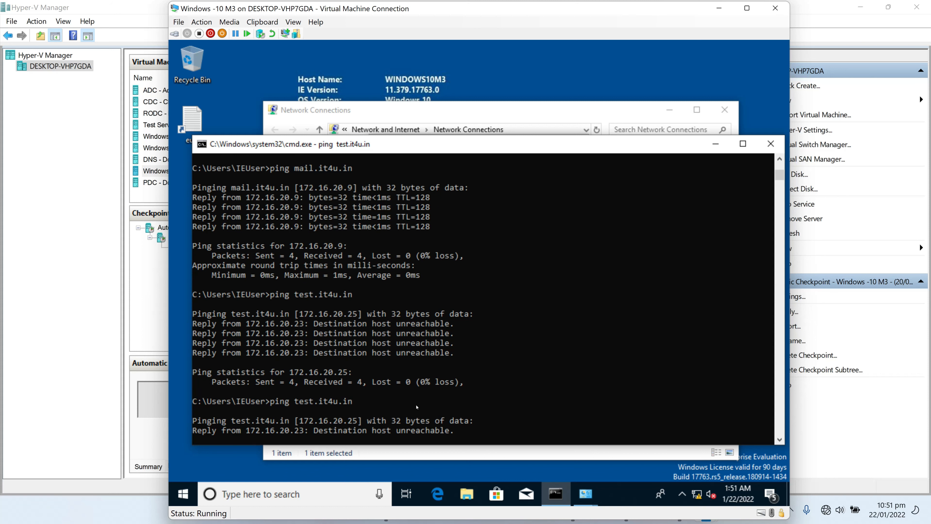
{"action": "key", "text": "ctrl+c"}
Flush the client's DNS resolver cache with ipconfig /flushdns, run twice
{"action": "type", "text": "ipconfig /flushdns"}
{"action": "key", "text": "Return"}
{"action": "key", "text": "Up"}
{"action": "key", "text": "Return"}
Ping test.it4u.in again, fixing a stray trailing backslash, so it resolves to 172.16.20.23
{"action": "key", "text": "Up"}
{"action": "key", "text": "Up"}
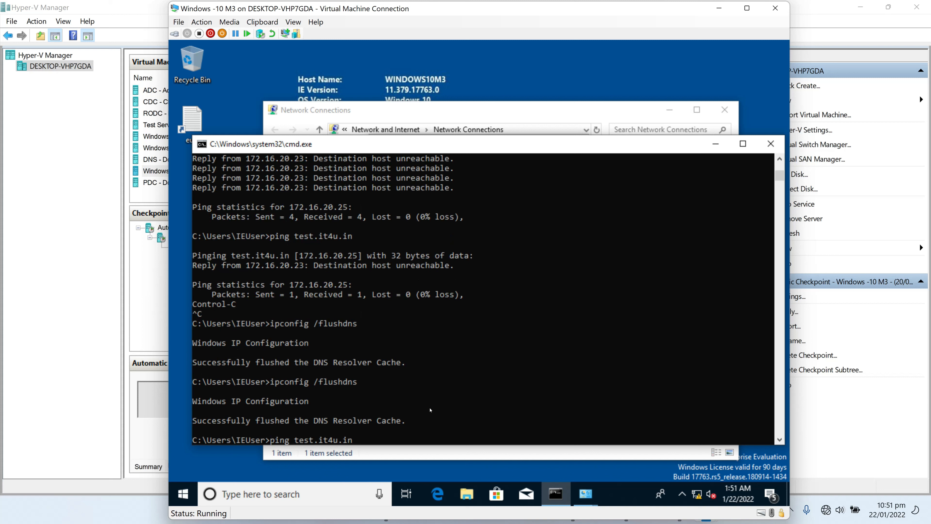
{"action": "type", "text": "\\"}
{"action": "key", "text": "Return"}
{"action": "key", "text": "Up"}
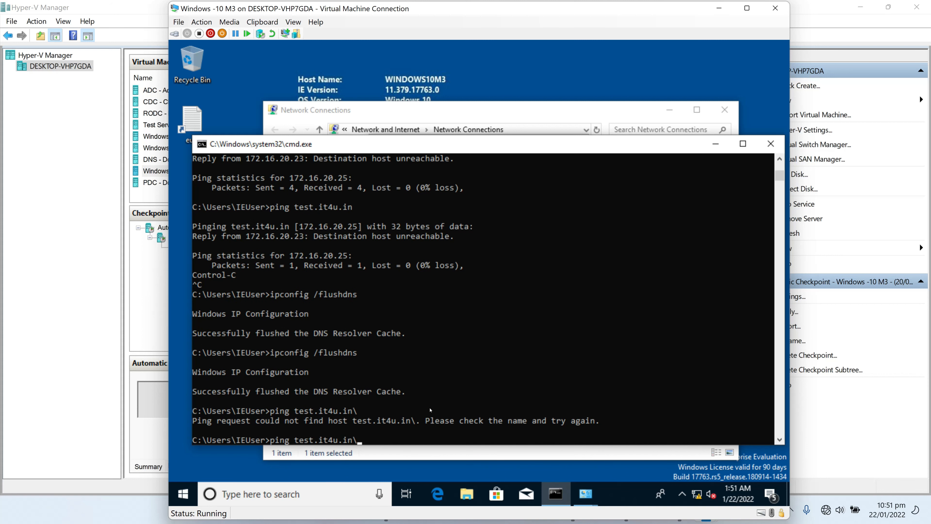
{"action": "key", "text": "Return"}
{"action": "key", "text": "Up"}
{"action": "key", "text": "BackSpace"}
{"action": "key", "text": "Return"}
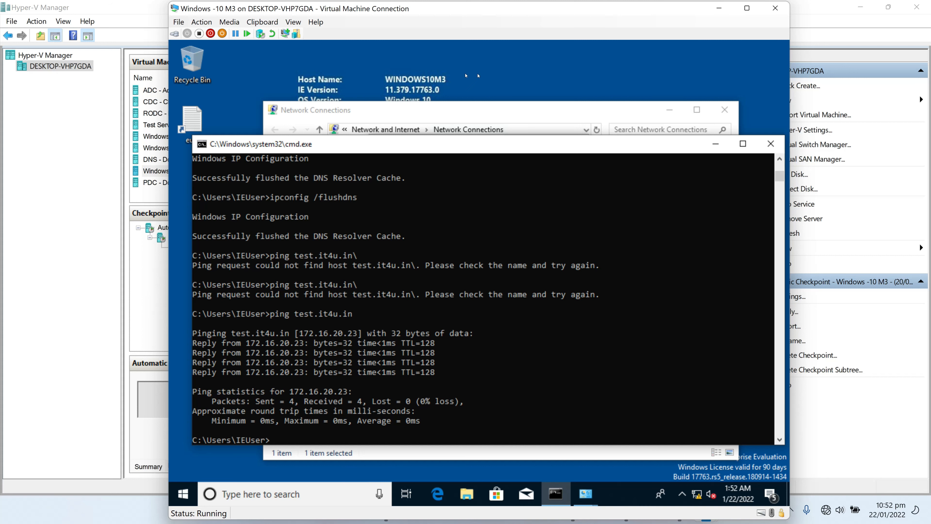
Highlight the old 172.16.20.25, the new 172.16.20.23 and test.it4u.in in the output
{"action": "scroll", "coordinate": [365, 341], "scroll_direction": "up", "scroll_amount": 5}
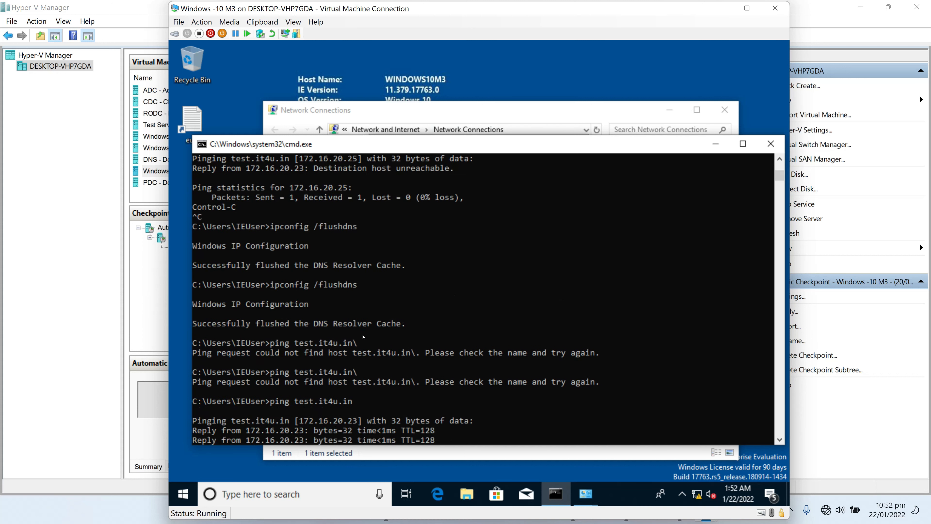
{"action": "scroll", "coordinate": [330, 262], "scroll_direction": "up", "scroll_amount": 3}
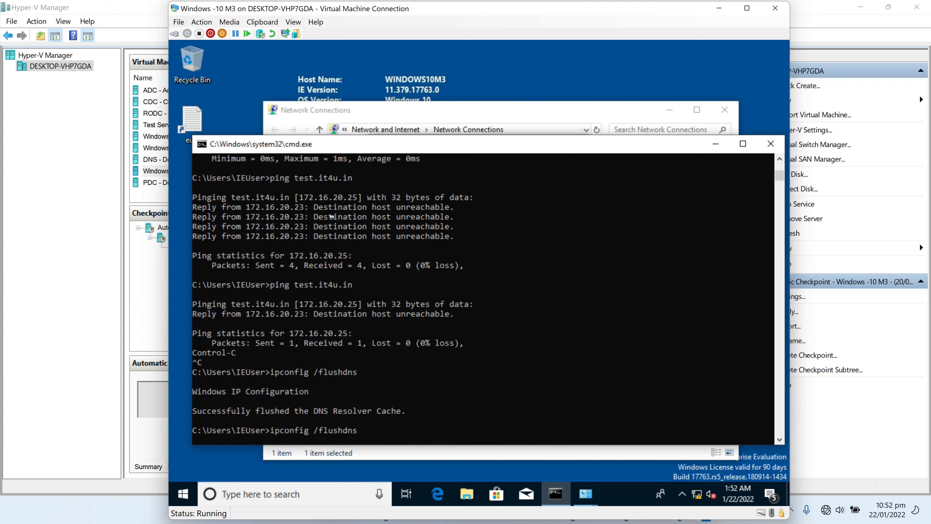
{"action": "left_click_drag", "start_coordinate": [362, 199], "coordinate": [295, 198]}
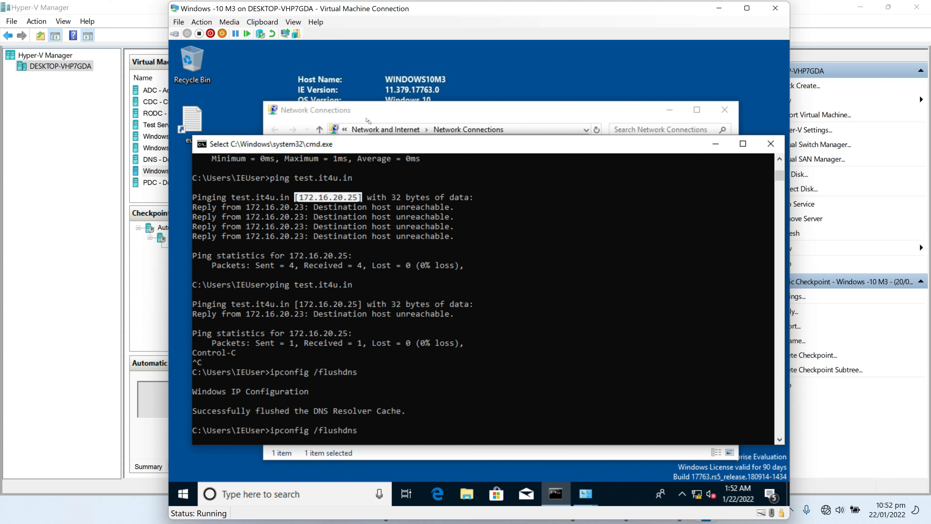
{"action": "scroll", "coordinate": [432, 285], "scroll_direction": "down", "scroll_amount": 4}
{"action": "scroll", "coordinate": [431, 286], "scroll_direction": "down", "scroll_amount": 7}
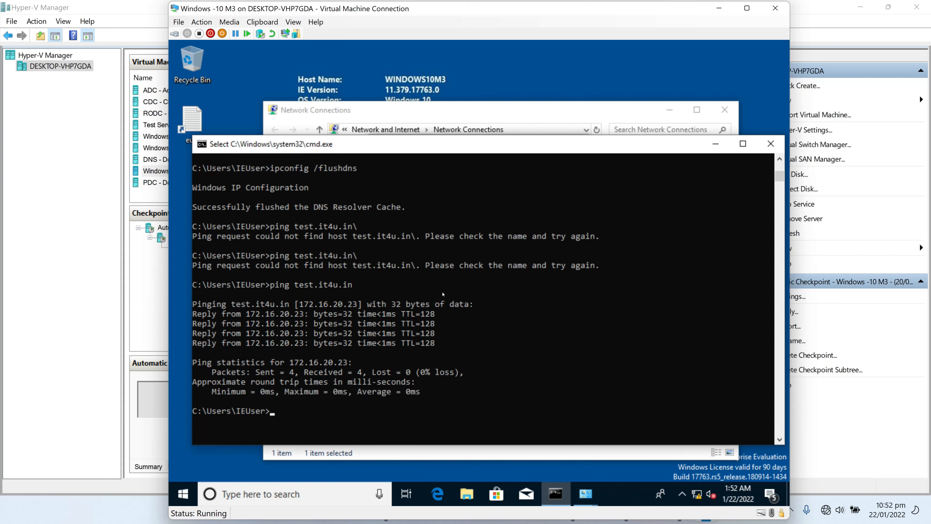
{"action": "left_click_drag", "start_coordinate": [361, 245], "coordinate": [301, 246]}
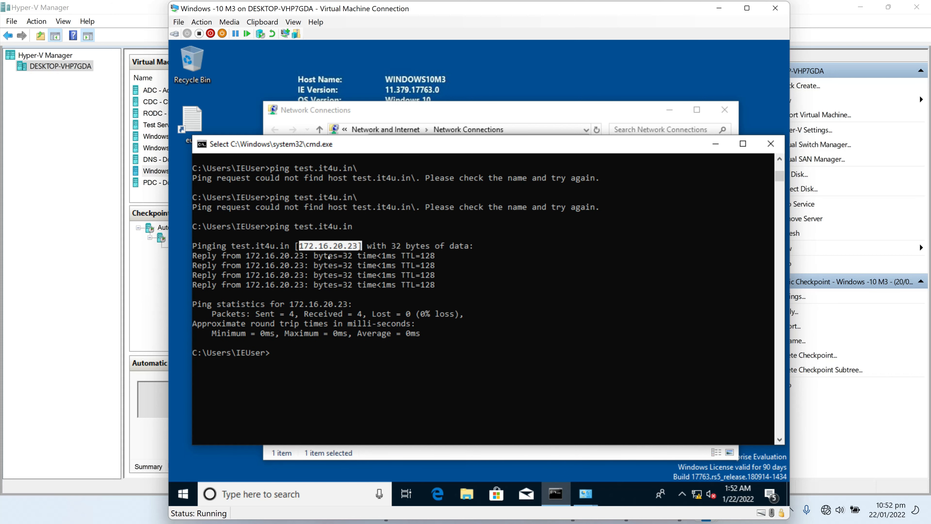
{"action": "left_click_drag", "start_coordinate": [361, 246], "coordinate": [297, 247]}
{"action": "left_click_drag", "start_coordinate": [354, 227], "coordinate": [294, 227]}
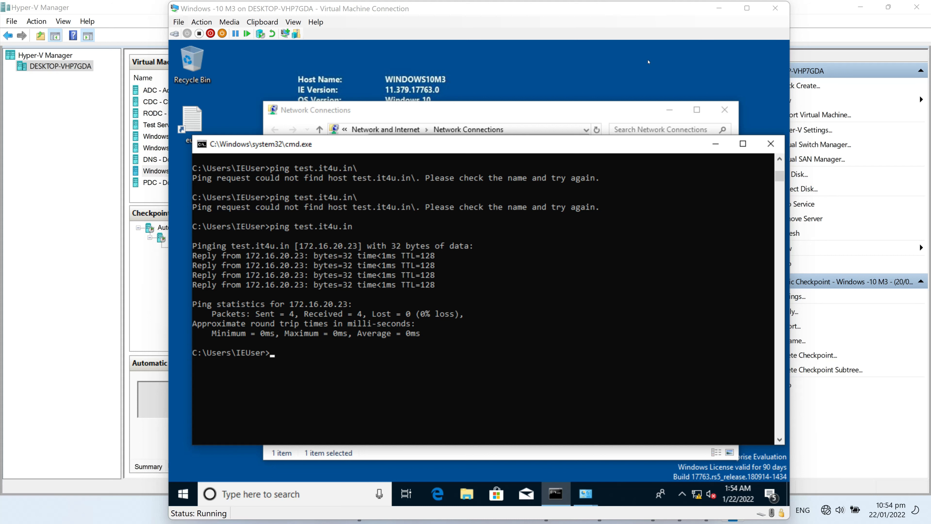
In the Paint notes, outline Primary Zone with a dark-red rounded rectangle, then close the 3 - Paint window
{"action": "left_click", "coordinate": [719, 8]}
{"action": "left_click", "coordinate": [706, 510]}
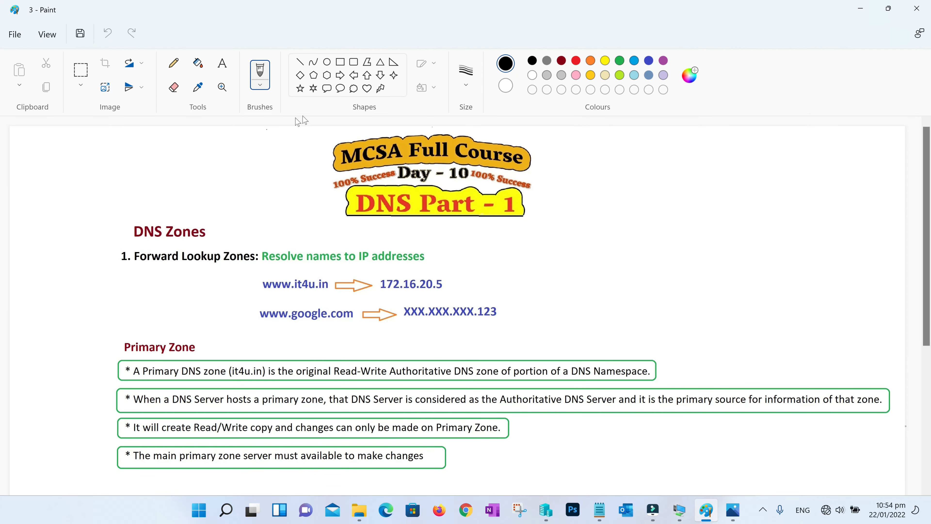
{"action": "left_click", "coordinate": [561, 61]}
{"action": "left_click", "coordinate": [353, 62]}
{"action": "mouse_move", "coordinate": [108, 324]}
{"action": "left_mouse_down"}
{"action": "mouse_move", "coordinate": [168, 360]}
{"action": "mouse_move", "coordinate": [208, 358]}
{"action": "left_mouse_up"}
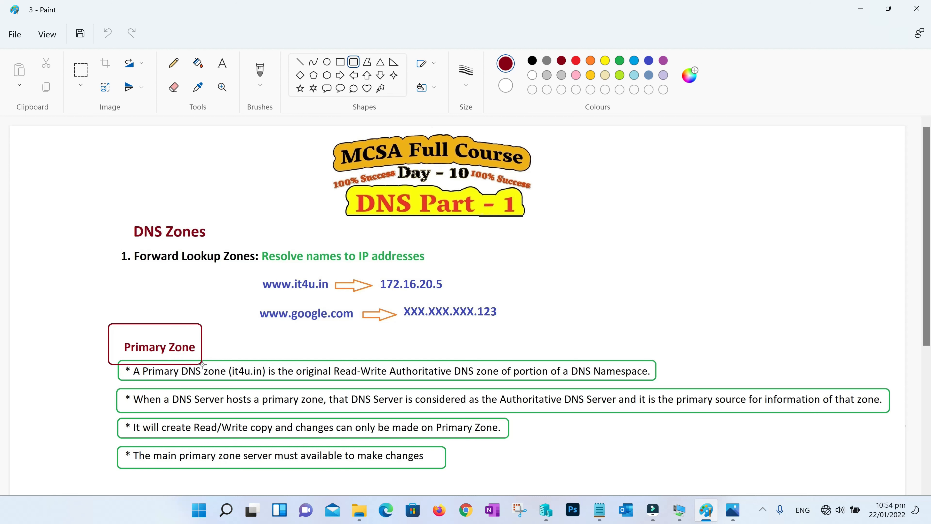
{"action": "left_click", "coordinate": [917, 8]}
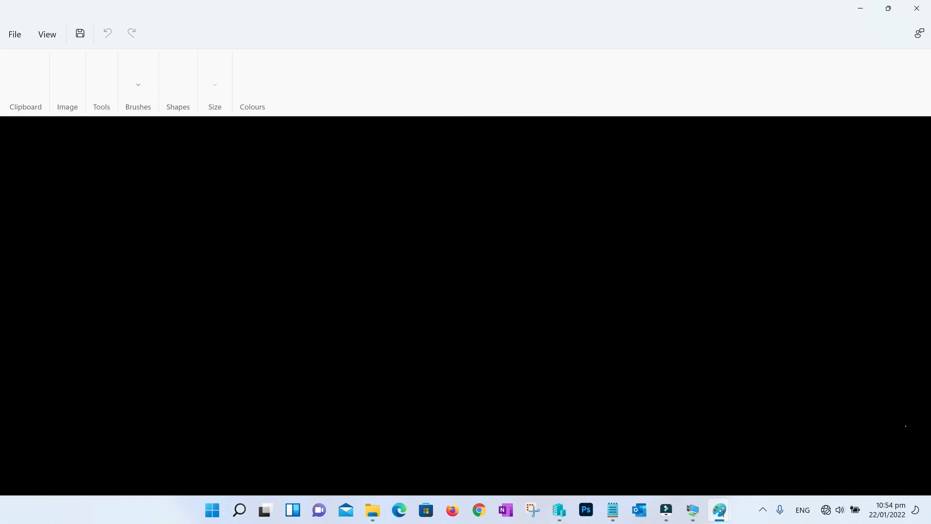
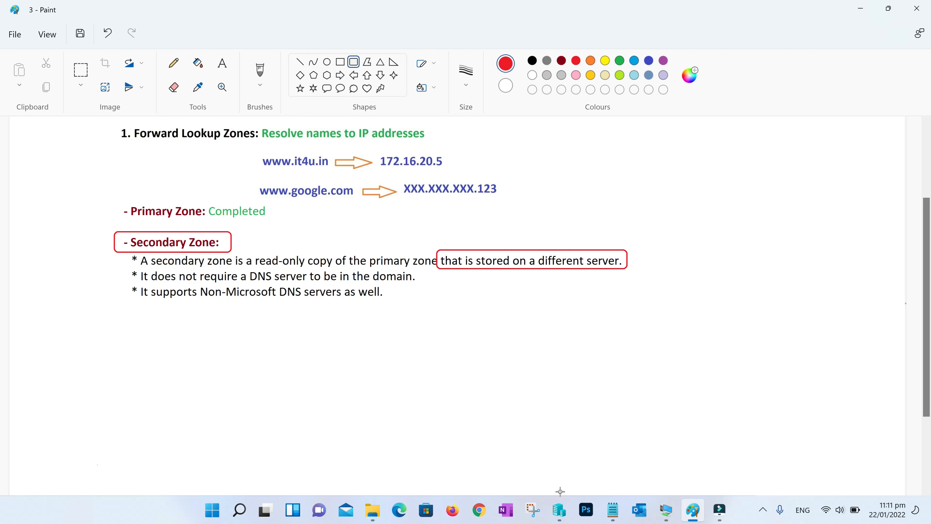
Bring Hyper-V Manager's virtual machine list in front of the Paint notes
{"action": "left_click", "coordinate": [559, 510]}
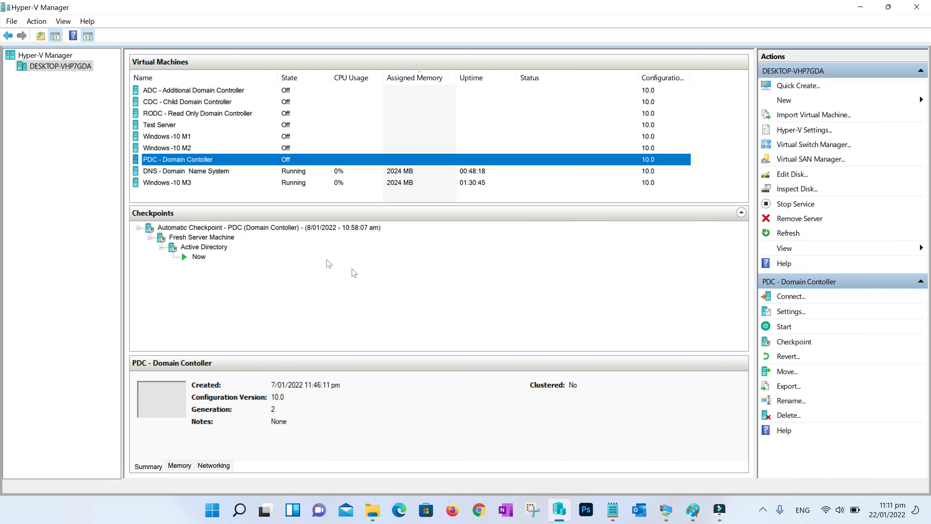
Review the DNS and PDC machines' checkpoints, then go back to the Paint notes
{"action": "left_click", "coordinate": [176, 171]}
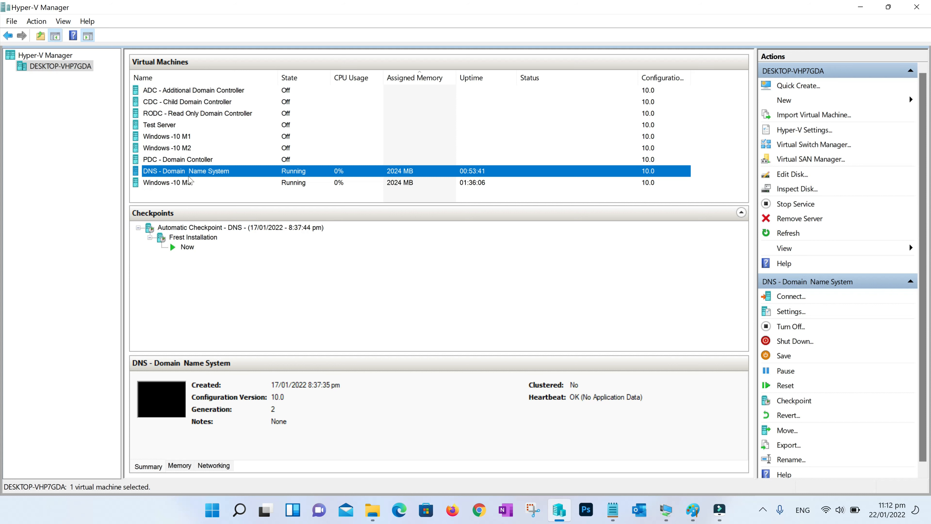
{"action": "left_click", "coordinate": [163, 161]}
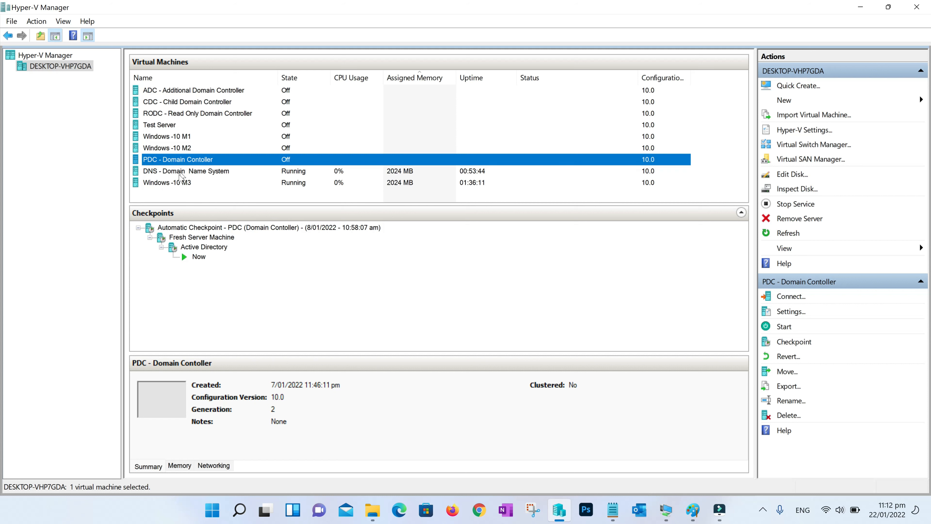
{"action": "left_click", "coordinate": [187, 172]}
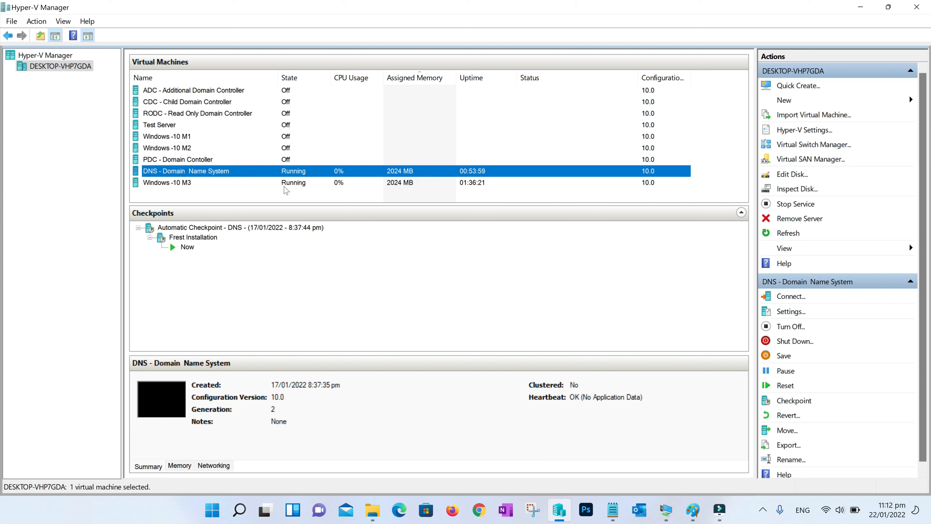
{"action": "left_click", "coordinate": [693, 510]}
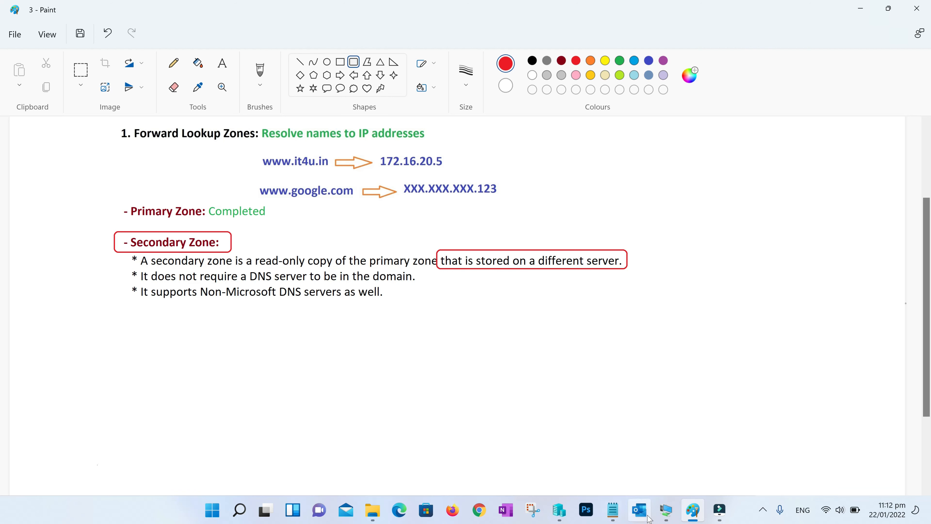
Return to Hyper-V Manager showing the DNS - Domain Name System machine's checkpoints
{"action": "left_click", "coordinate": [559, 510]}
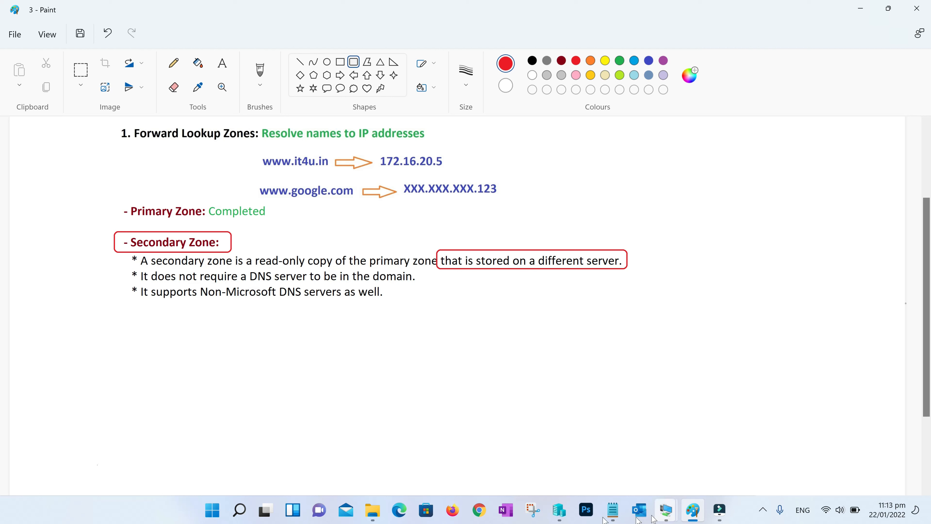
{"action": "left_click", "coordinate": [559, 510]}
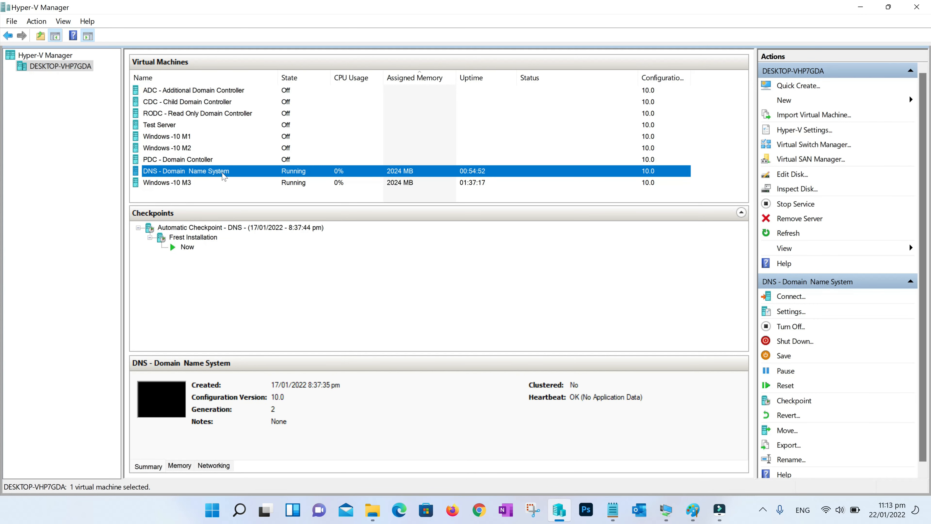
Take a new checkpoint of the DNS virtual machine
{"action": "left_click", "coordinate": [194, 241]}
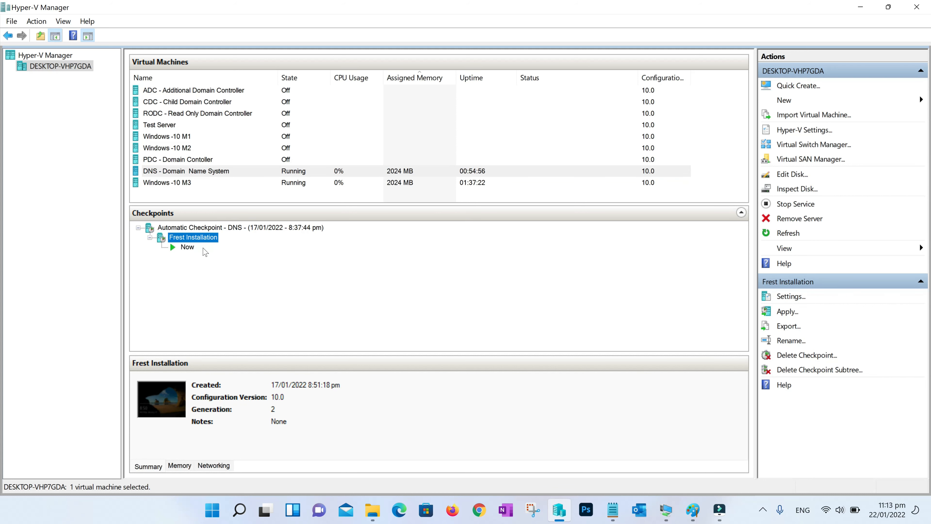
{"action": "left_click", "coordinate": [208, 174]}
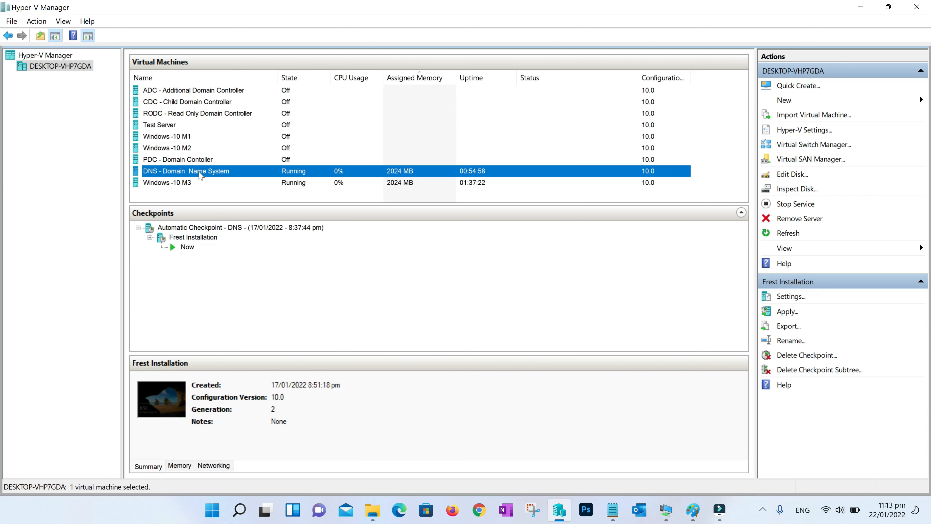
{"action": "right_click", "coordinate": [209, 176]}
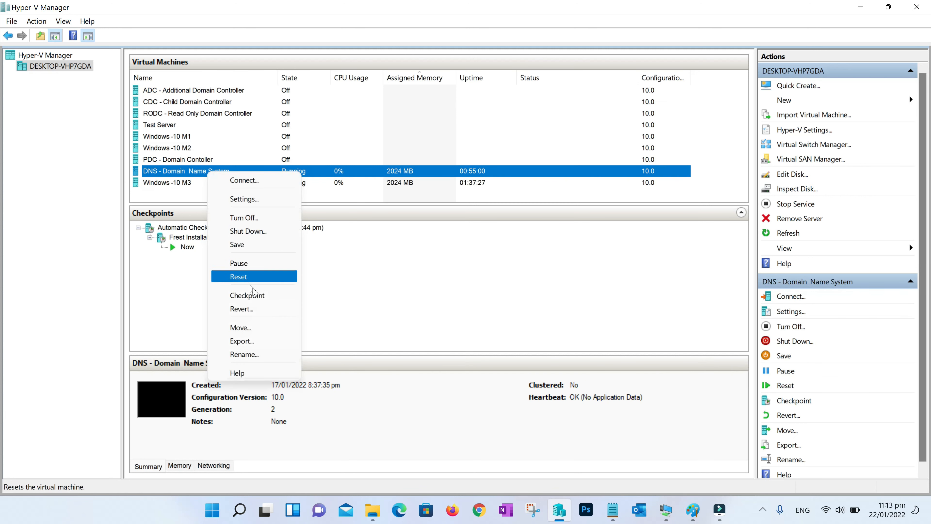
{"action": "left_click", "coordinate": [258, 294]}
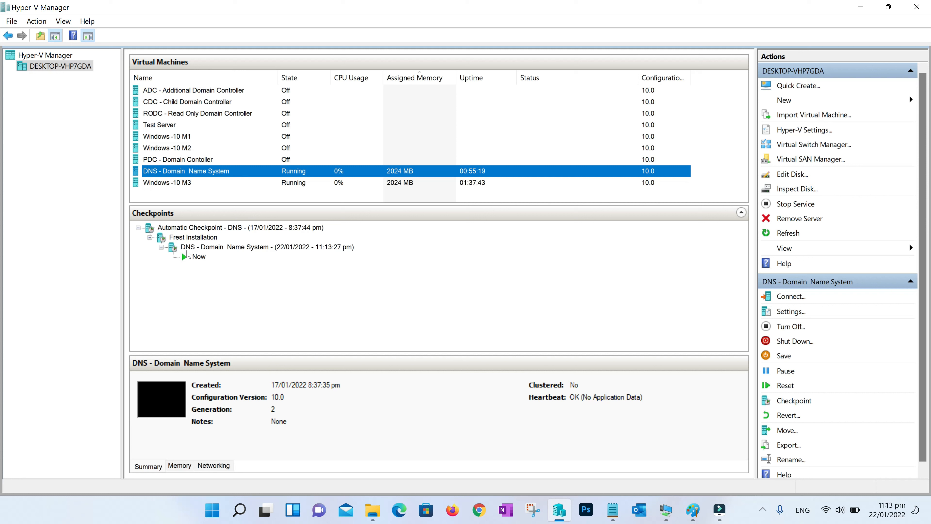
Rename the new checkpoint to 'DNS with Primary Zone'
{"action": "left_click", "coordinate": [182, 250]}
{"action": "right_click", "coordinate": [250, 249]}
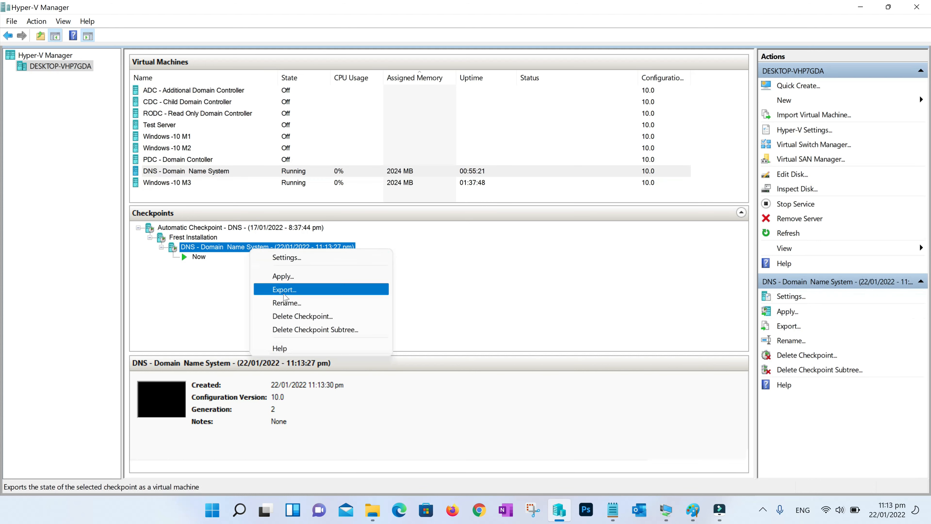
{"action": "left_click", "coordinate": [286, 303]}
{"action": "type", "text": "DNS with Primary Zone"}
{"action": "key", "text": "Return"}
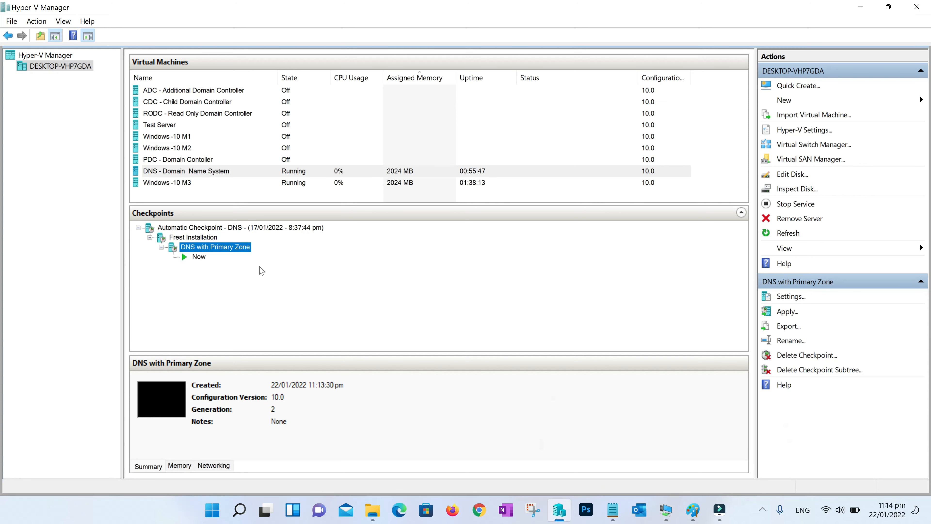
Close DNS Manager and Server Manager in the DNS machine's console window
{"action": "left_click", "coordinate": [666, 510]}
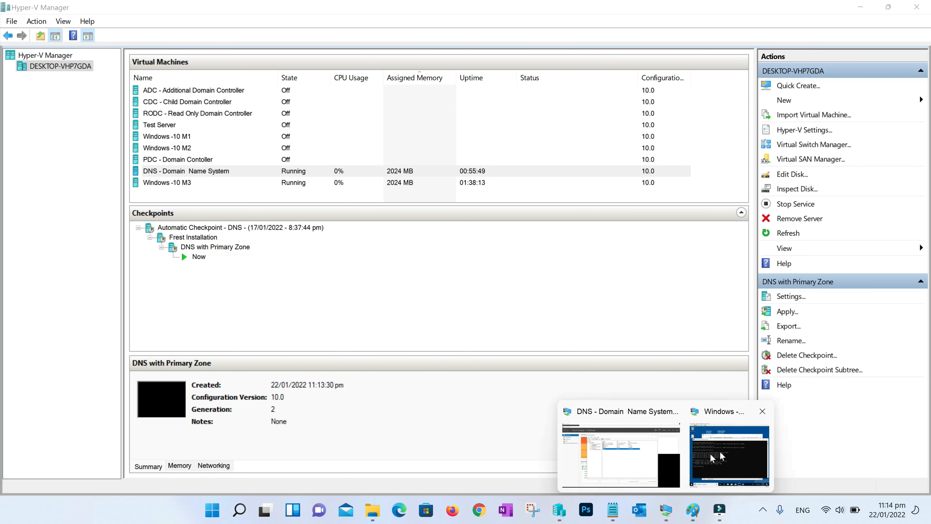
{"action": "left_click", "coordinate": [623, 451]}
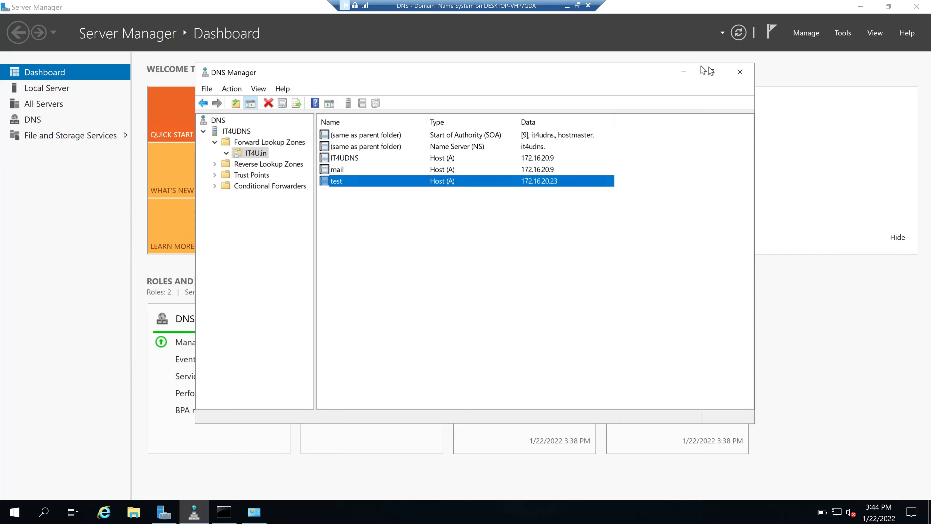
{"action": "left_click", "coordinate": [739, 71]}
{"action": "left_click", "coordinate": [916, 6]}
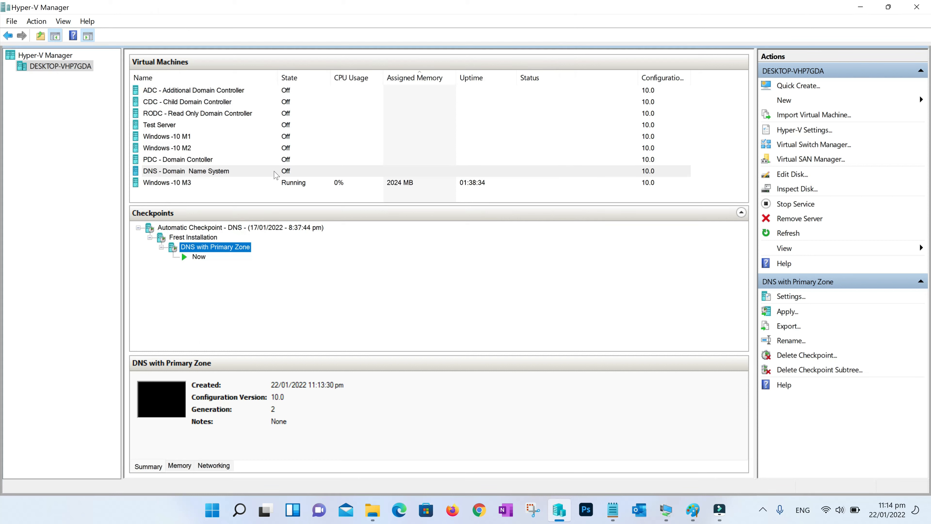
Correct the checkpoint name 'Frest Installation' to 'Fresh Installation'
{"action": "left_click", "coordinate": [209, 236]}
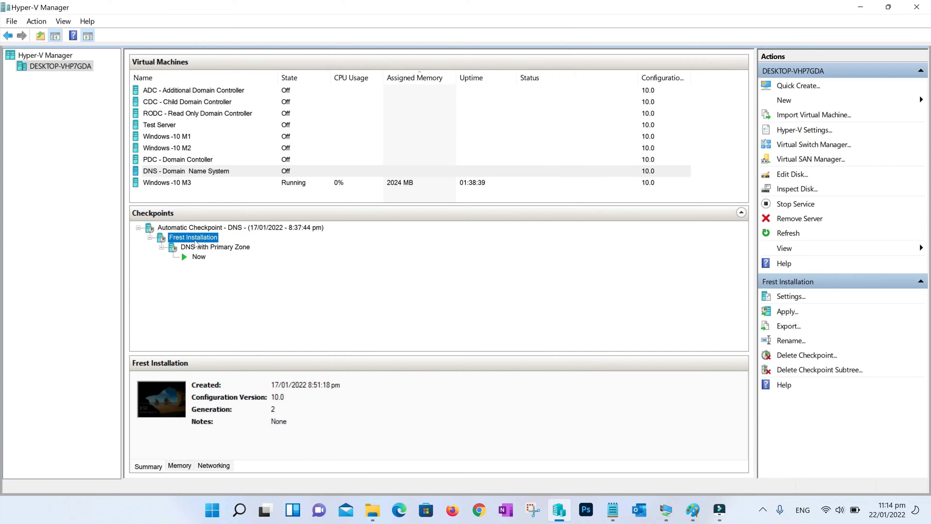
{"action": "key", "text": "F2"}
{"action": "left_click", "coordinate": [185, 237]}
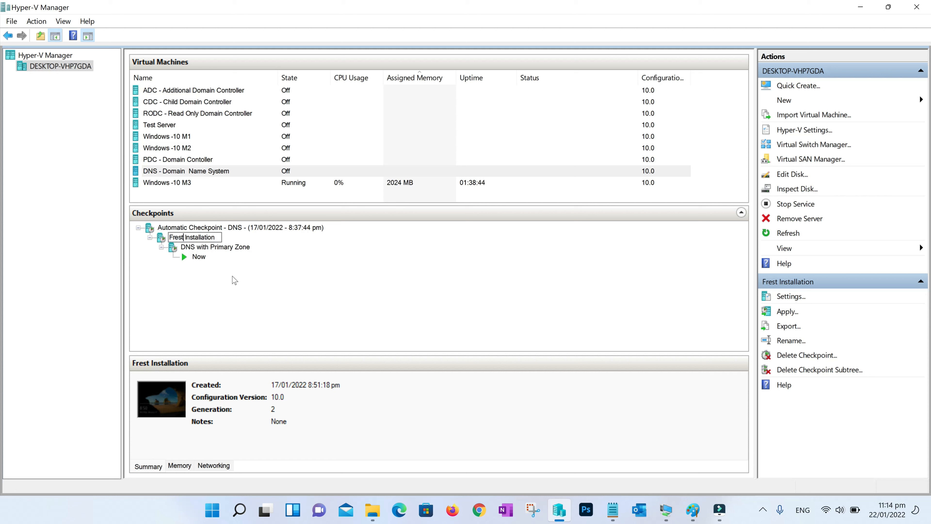
{"action": "key", "text": "BackSpace"}
{"action": "type", "text": "h"}
{"action": "key", "text": "Return"}
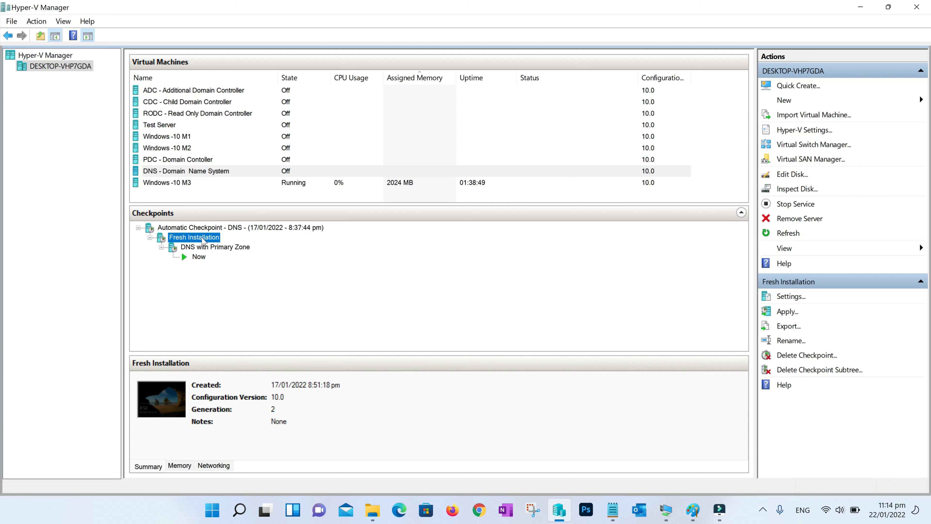
Apply the Fresh Installation checkpoint to revert the DNS virtual machine
{"action": "right_click", "coordinate": [200, 241]}
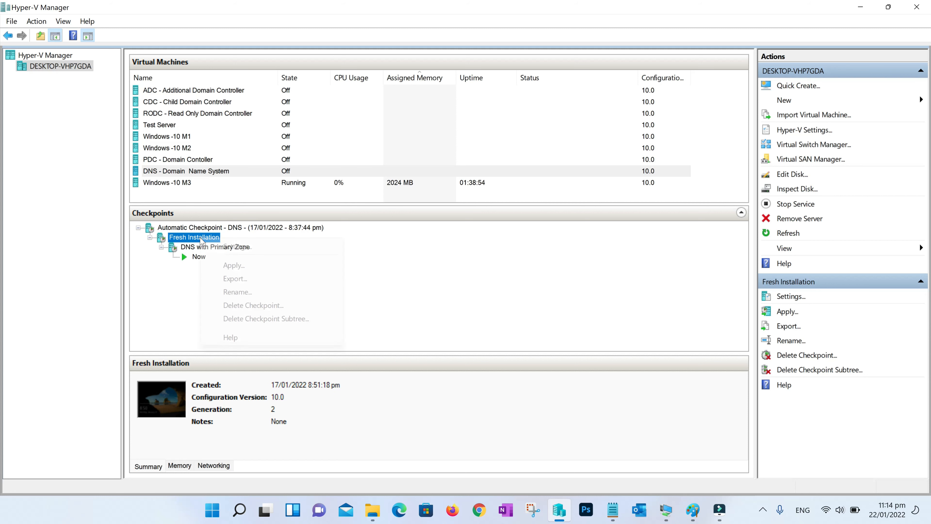
{"action": "left_click", "coordinate": [235, 264]}
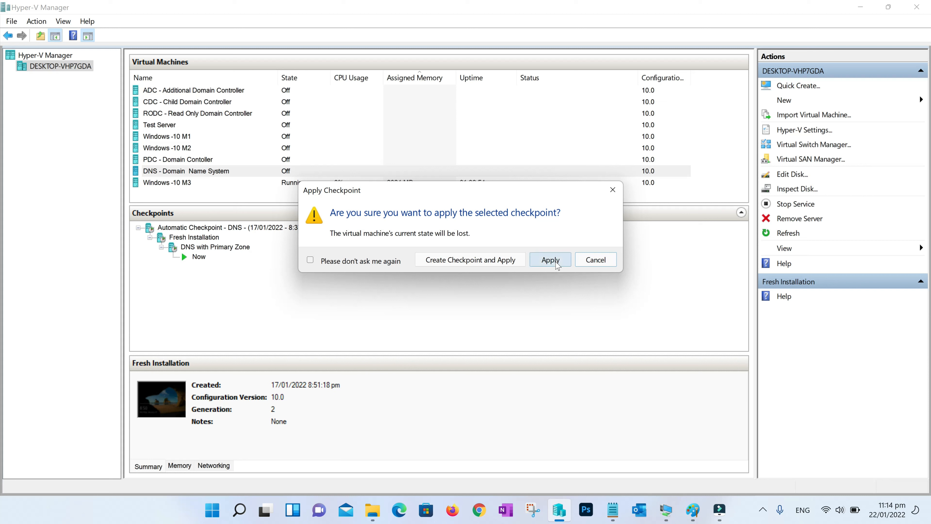
{"action": "left_click", "coordinate": [554, 265]}
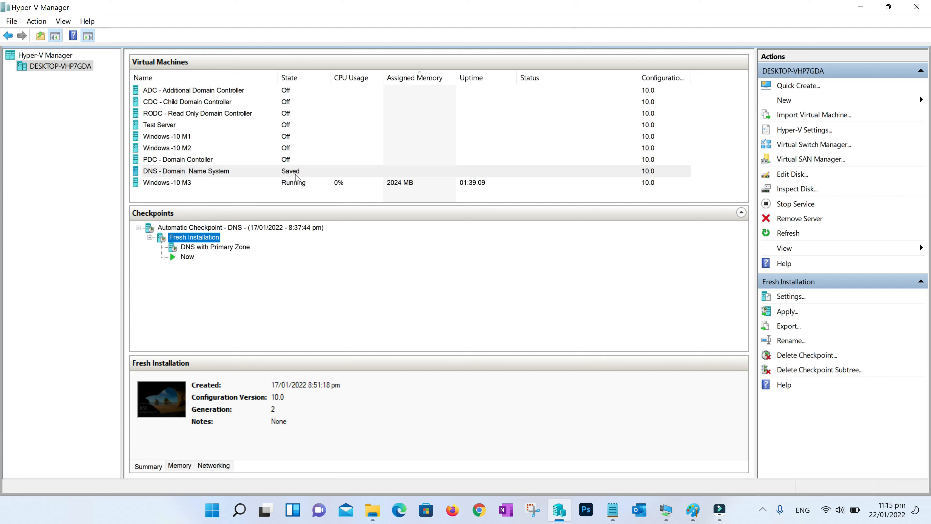
{"action": "left_click", "coordinate": [230, 174]}
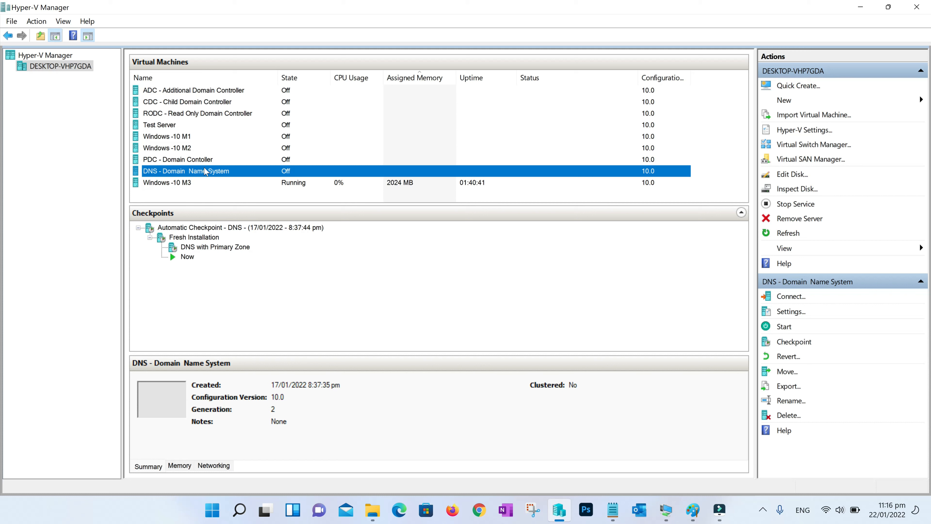
Connect the DNS VM's network adapter to IT4U External Switch and save the settings
{"action": "right_click", "coordinate": [205, 171]}
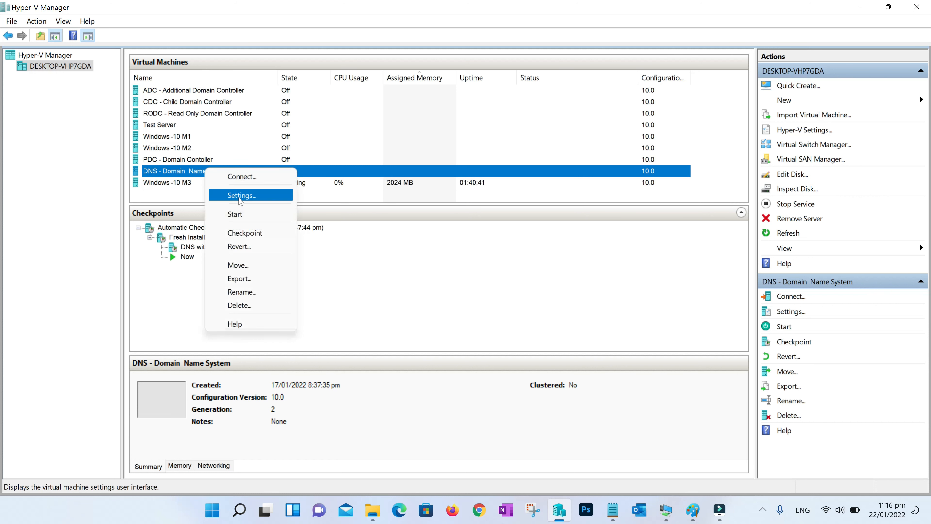
{"action": "left_click", "coordinate": [240, 196]}
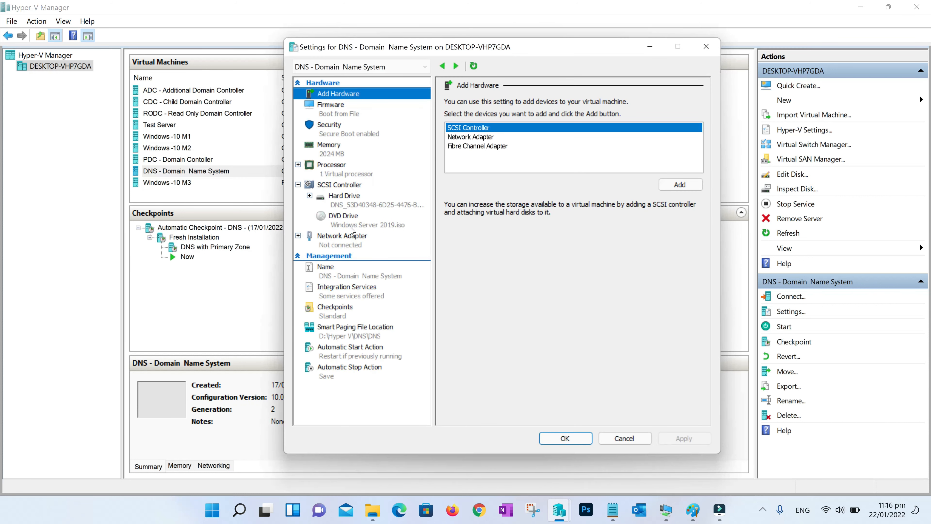
{"action": "left_click", "coordinate": [367, 245]}
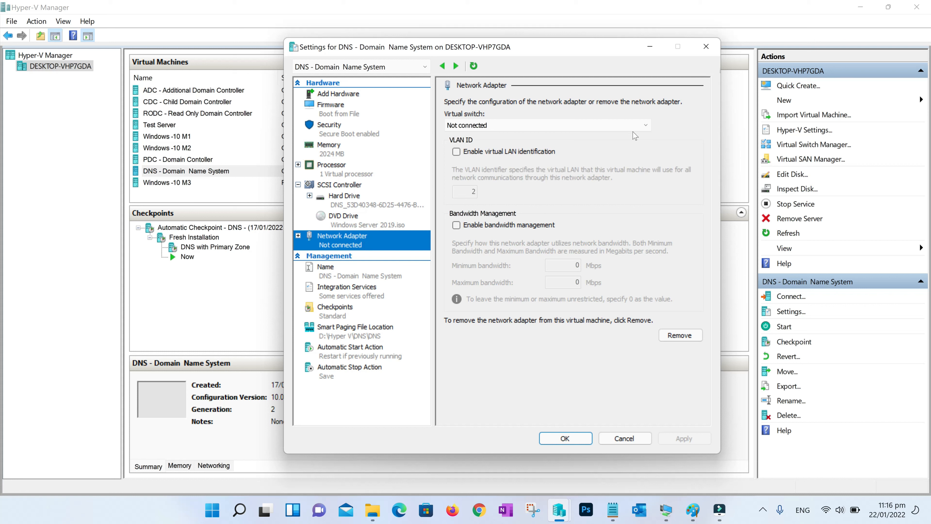
{"action": "left_click", "coordinate": [645, 125]}
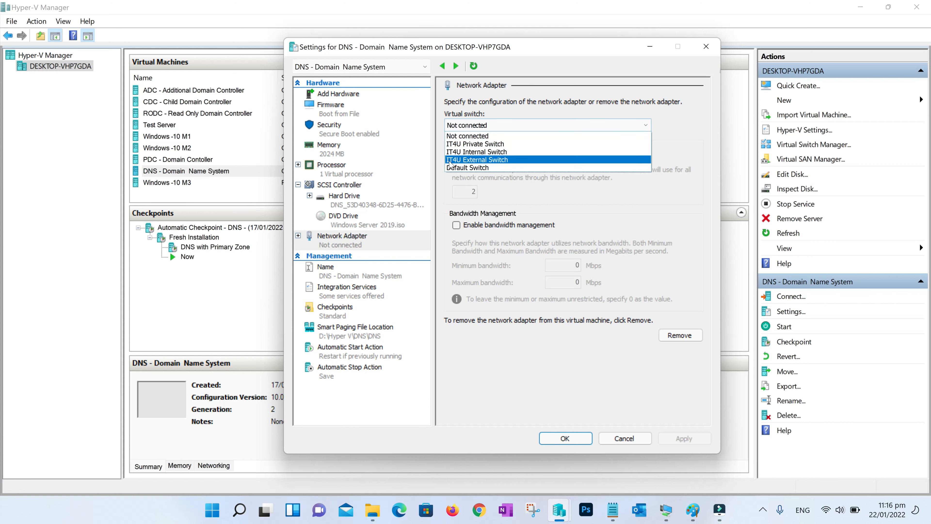
{"action": "left_click", "coordinate": [479, 161]}
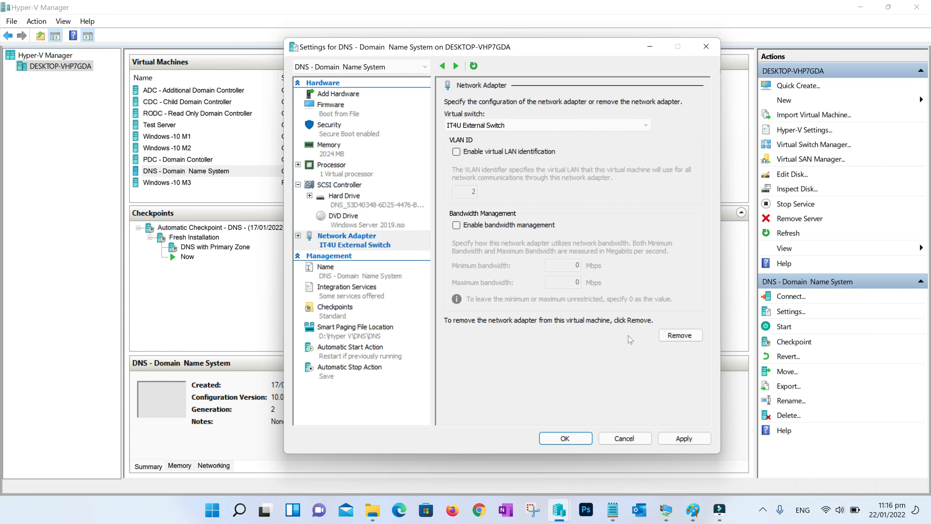
{"action": "left_click", "coordinate": [684, 440]}
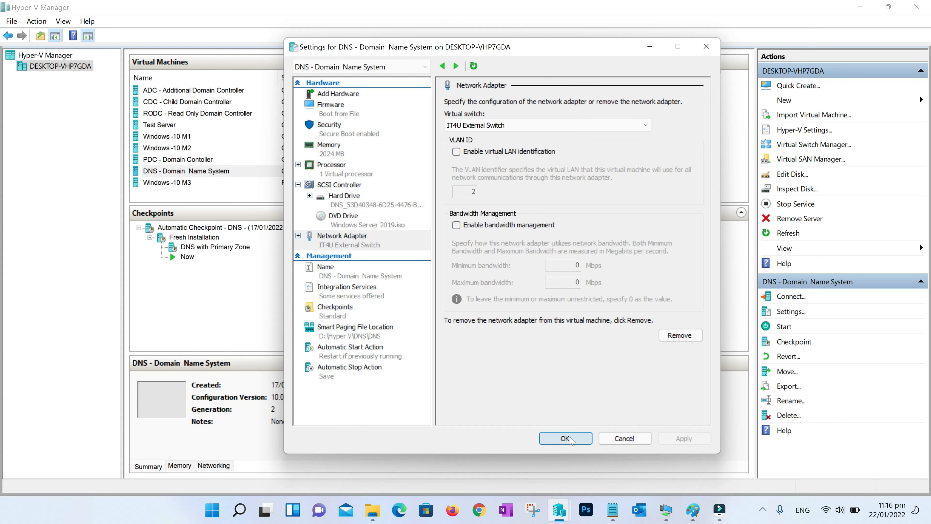
{"action": "left_click", "coordinate": [565, 438]}
Start the DNS - Domain Name System VM and connect to its console
{"action": "right_click", "coordinate": [214, 163]}
{"action": "left_click", "coordinate": [213, 171]}
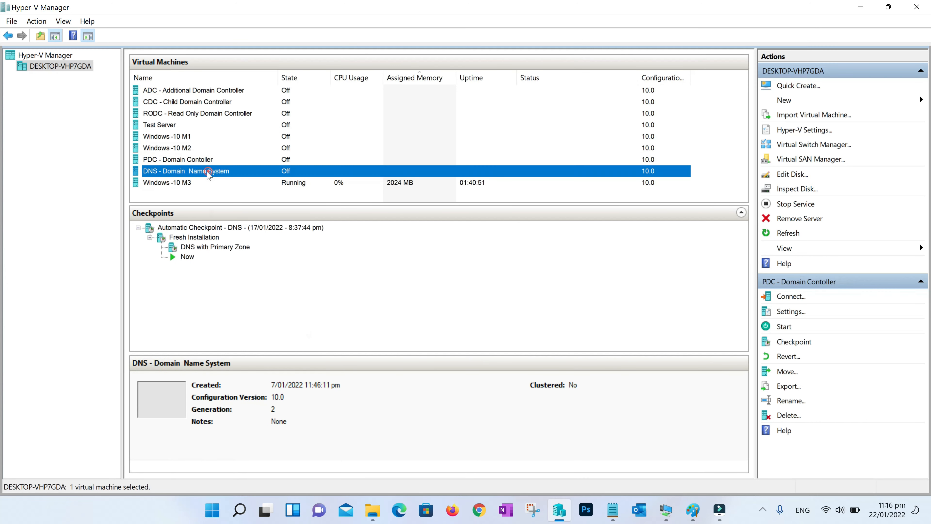
{"action": "right_click", "coordinate": [211, 171]}
{"action": "left_click", "coordinate": [243, 219]}
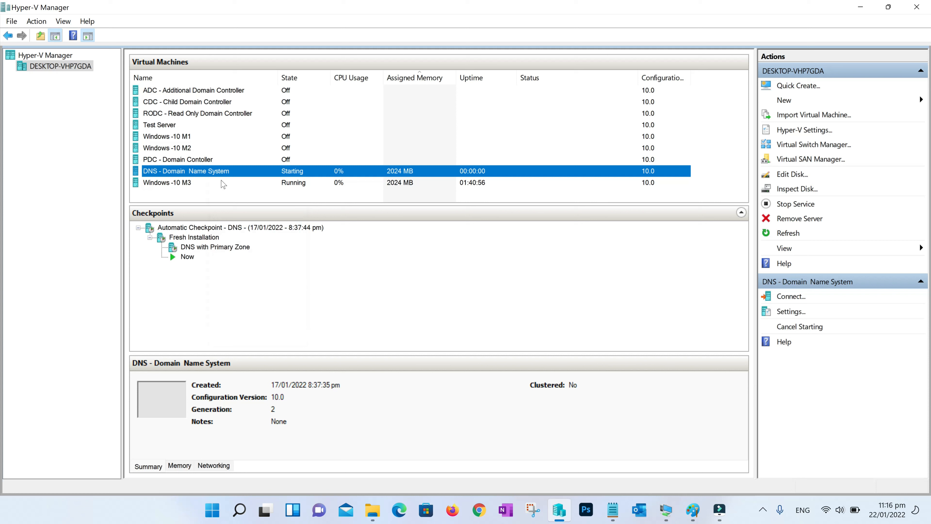
{"action": "right_click", "coordinate": [219, 173]}
{"action": "left_click", "coordinate": [242, 182]}
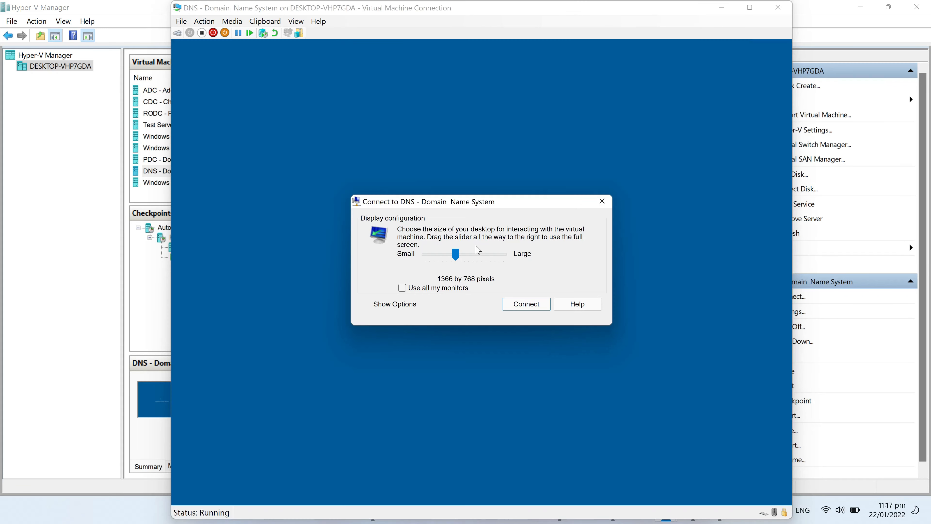
Sign in to the DNS server full screen as Administrator and view Local Server
{"action": "left_click_drag", "start_coordinate": [456, 254], "coordinate": [502, 254]}
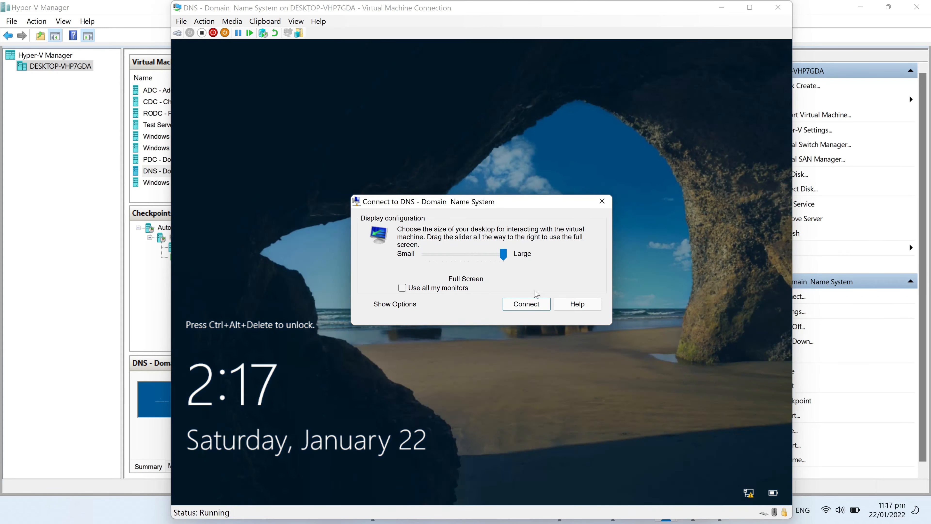
{"action": "left_click", "coordinate": [527, 303]}
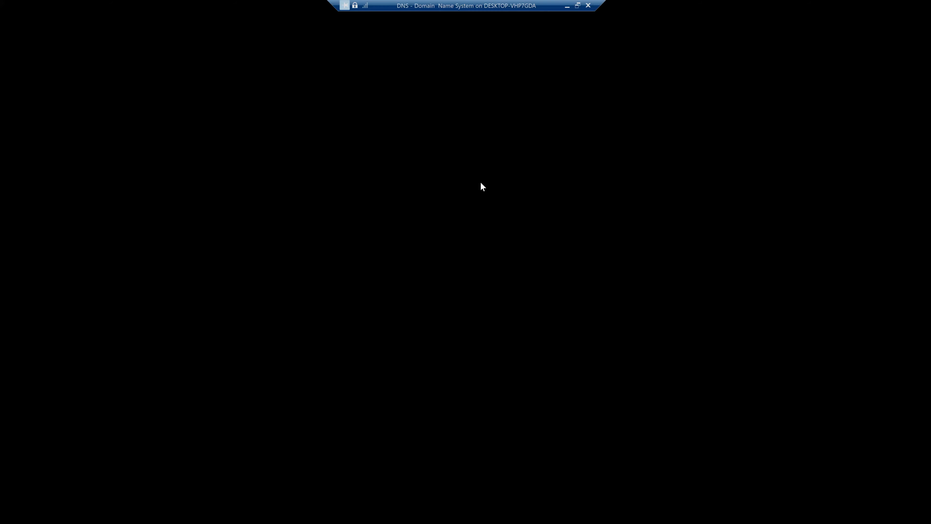
{"action": "key", "text": "Caps_Lock"}
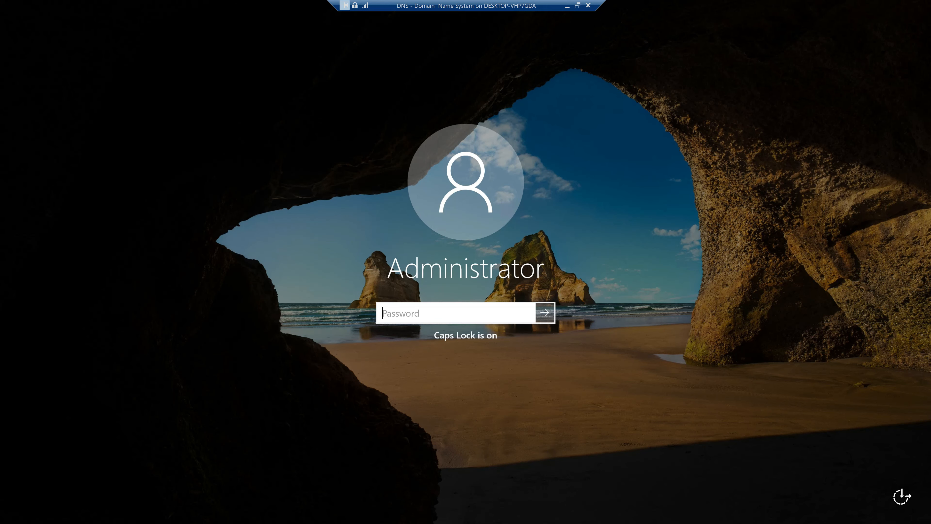
{"action": "key", "text": "Caps_Lock"}
{"action": "type", "text": "P"}
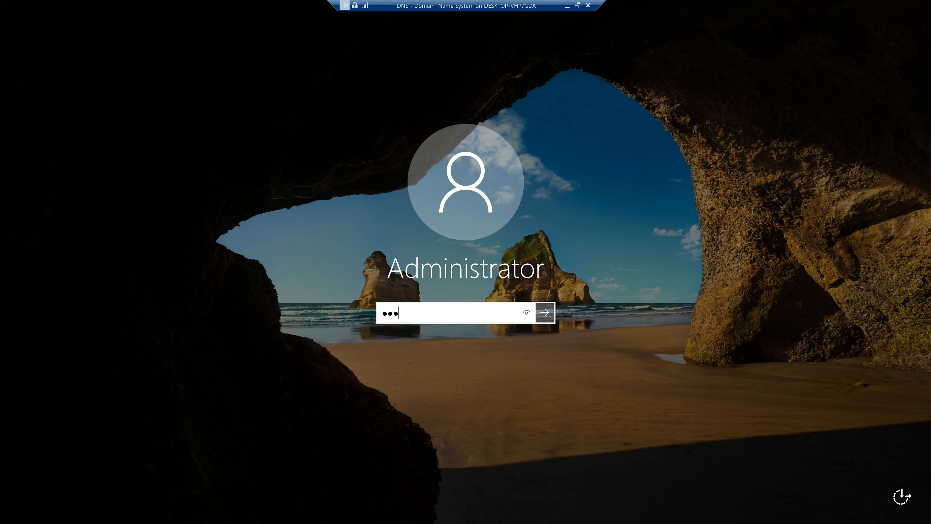
{"action": "type", "text": "••••••••"}
{"action": "key", "text": "Return"}
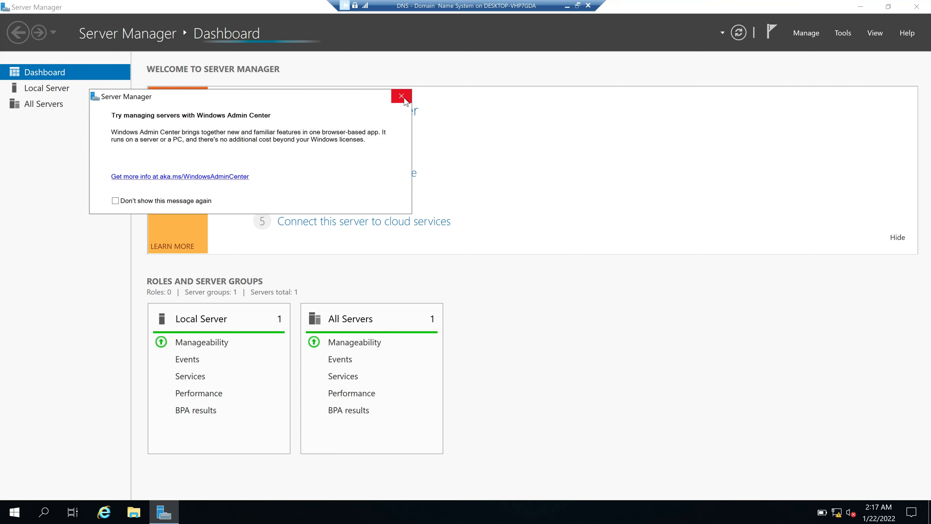
{"action": "left_click", "coordinate": [402, 97]}
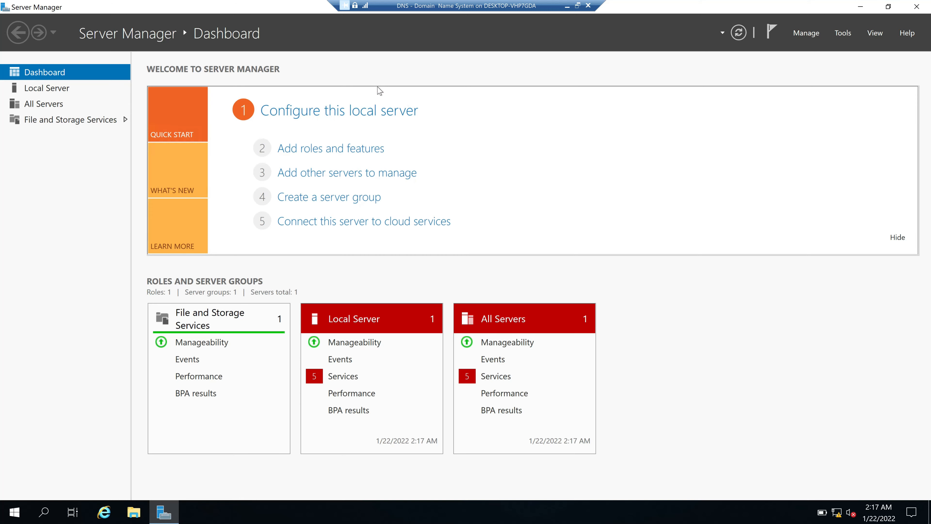
{"action": "left_click", "coordinate": [47, 88]}
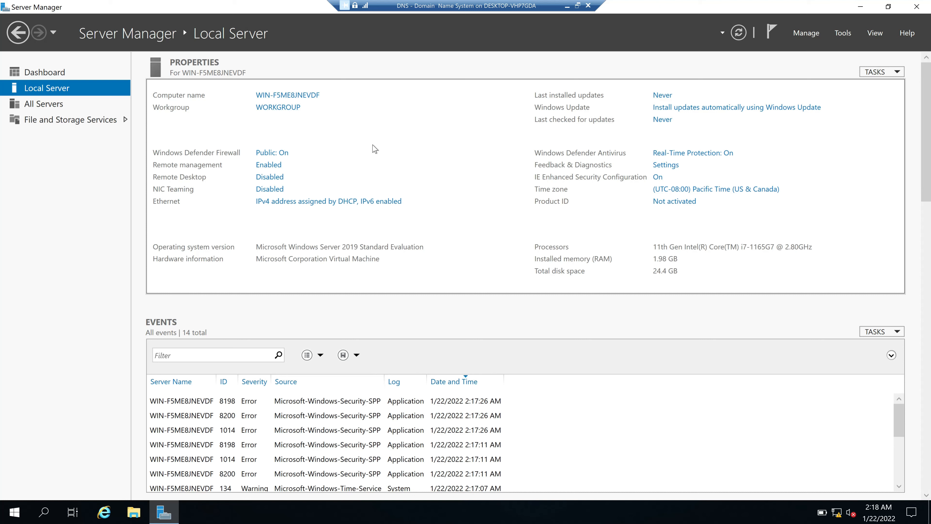
Open the Ethernet adapter's IPv4 properties via ncpa.cpl
{"action": "key", "text": "super+r"}
{"action": "type", "text": "n"}
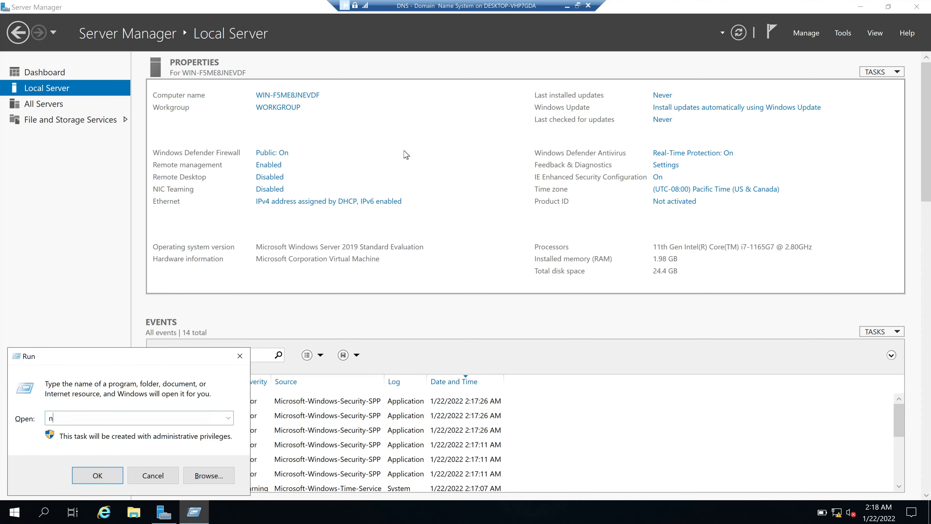
{"action": "key", "text": "Return"}
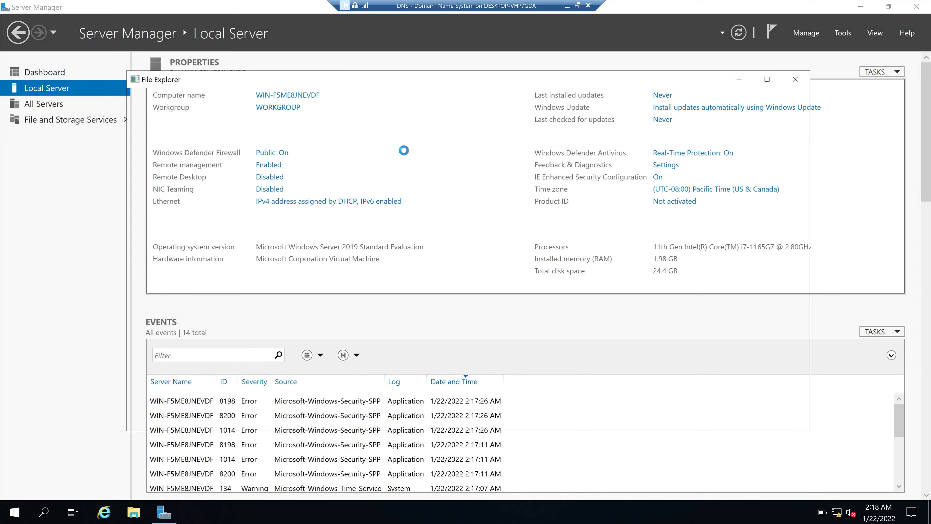
{"action": "key", "text": "Down"}
{"action": "key", "text": "Return"}
{"action": "left_click", "coordinate": [394, 356]}
{"action": "double_click", "coordinate": [484, 267]}
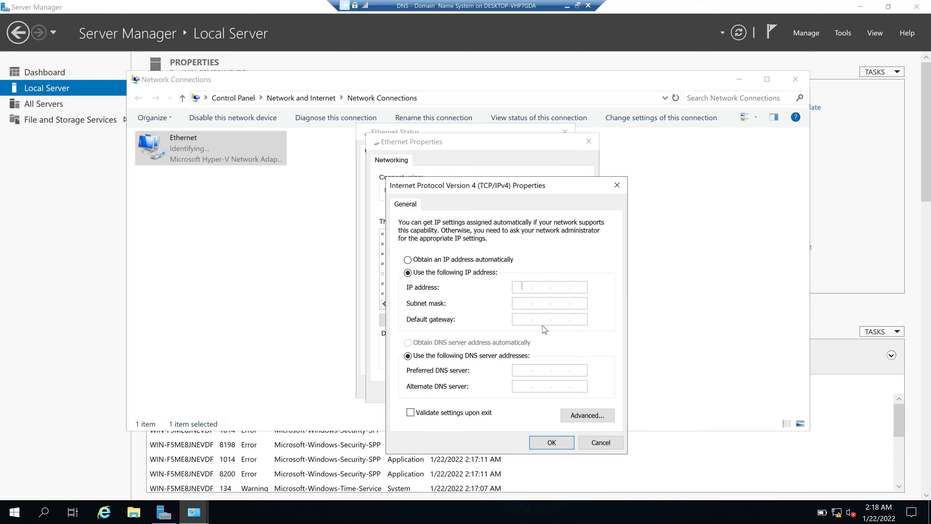
Enter 172.16.20.10 as the DNS server's static IPv4 address
{"action": "type", "text": "172.16.20.10"}
{"action": "left_click", "coordinate": [568, 8]}
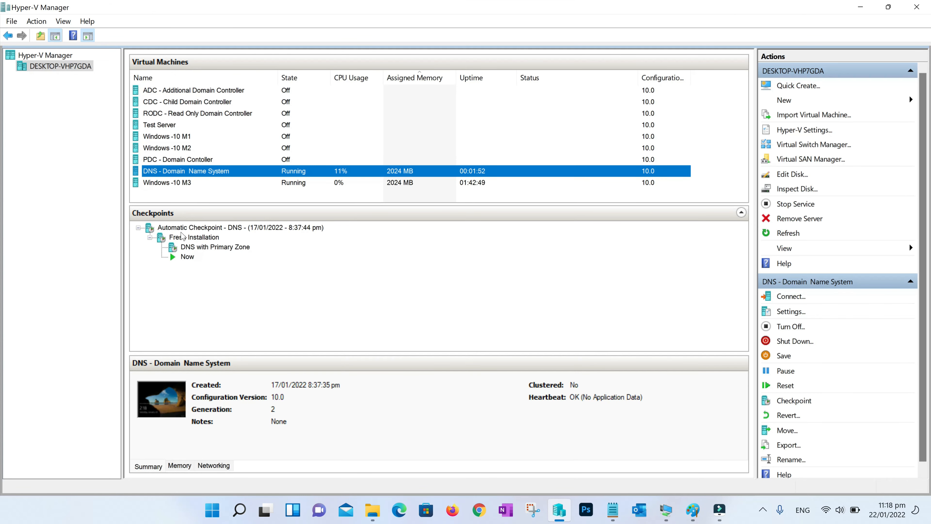
{"action": "left_click", "coordinate": [202, 248]}
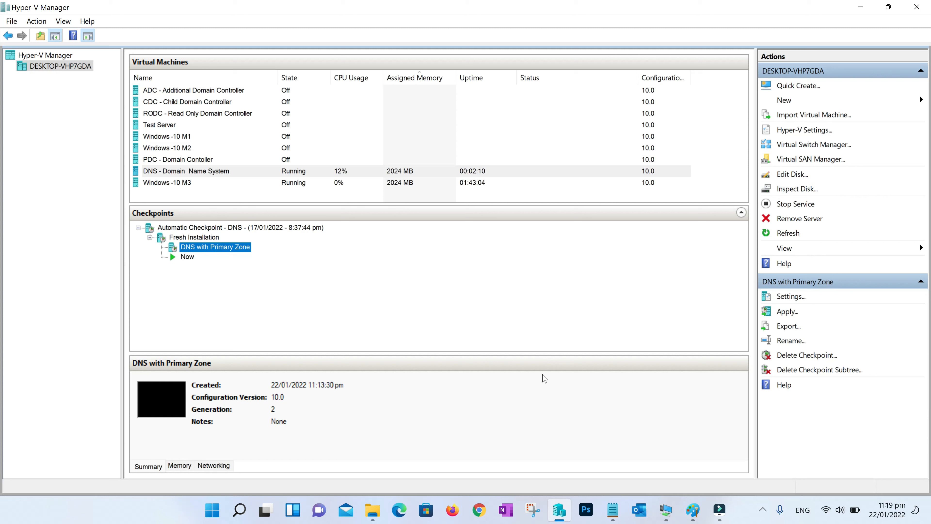
{"action": "left_click", "coordinate": [666, 516]}
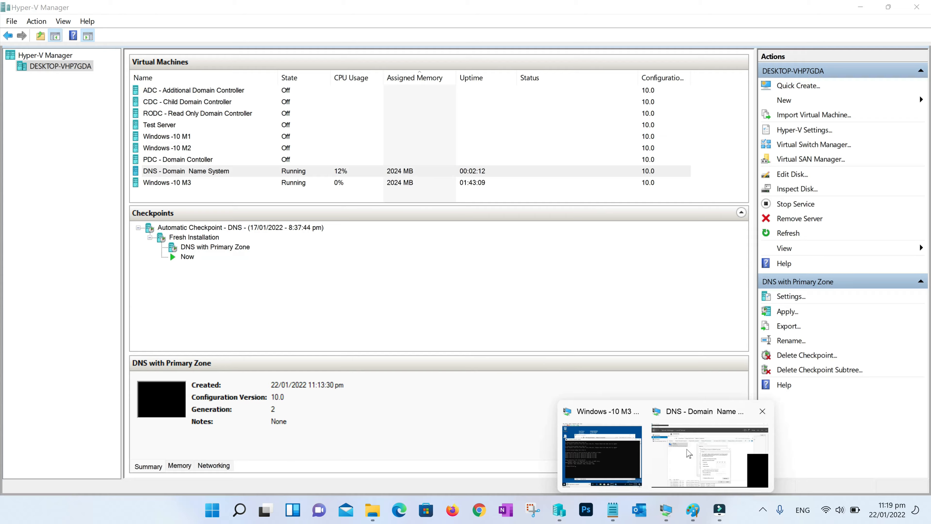
{"action": "left_click", "coordinate": [691, 455]}
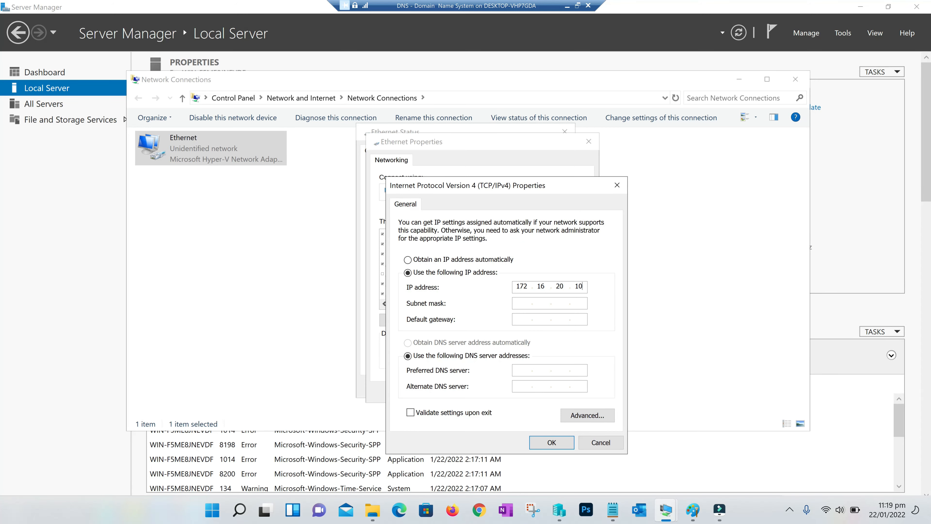
Auto-fill the 255.255.0.0 subnet mask, then restore the VM window to reach Hyper-V Manager
{"action": "key", "text": "Tab"}
{"action": "key", "text": "Tab"}
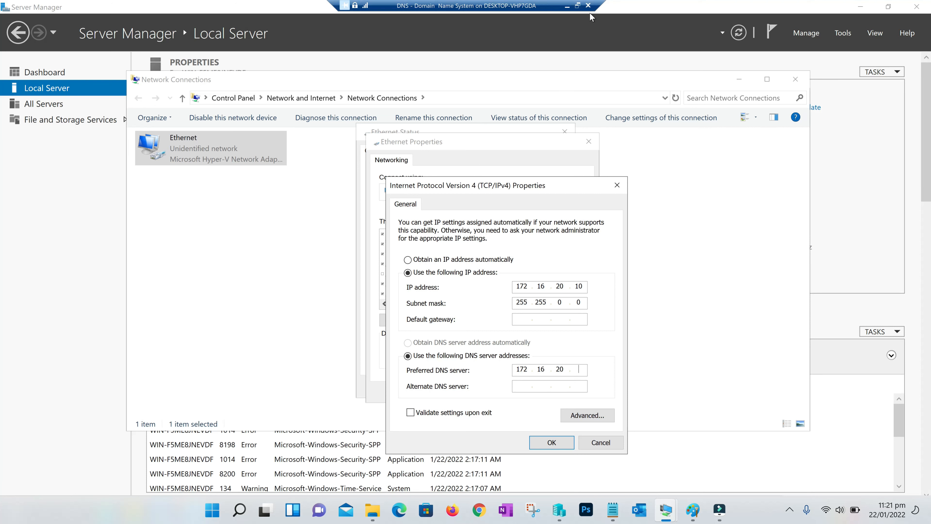
{"action": "left_click", "coordinate": [578, 6]}
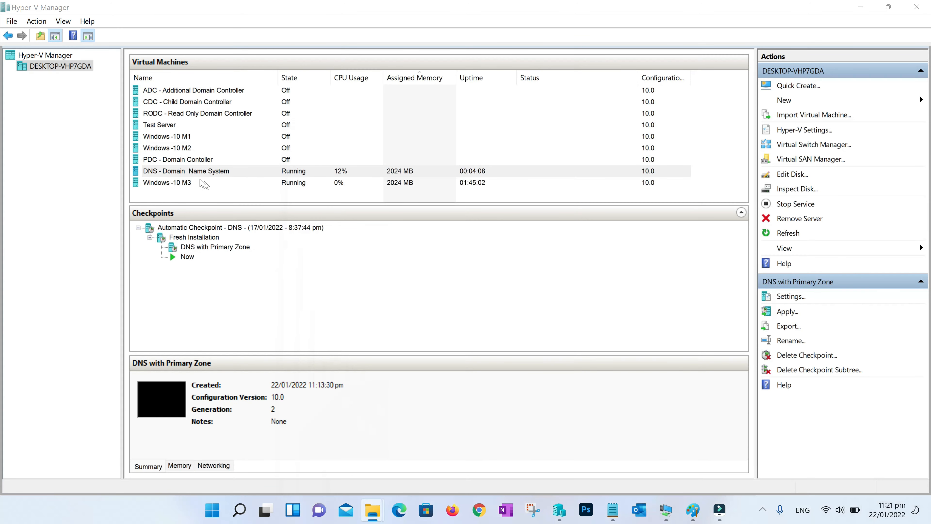
Start the PDC - Domain Contoller virtual machine
{"action": "left_click", "coordinate": [168, 159]}
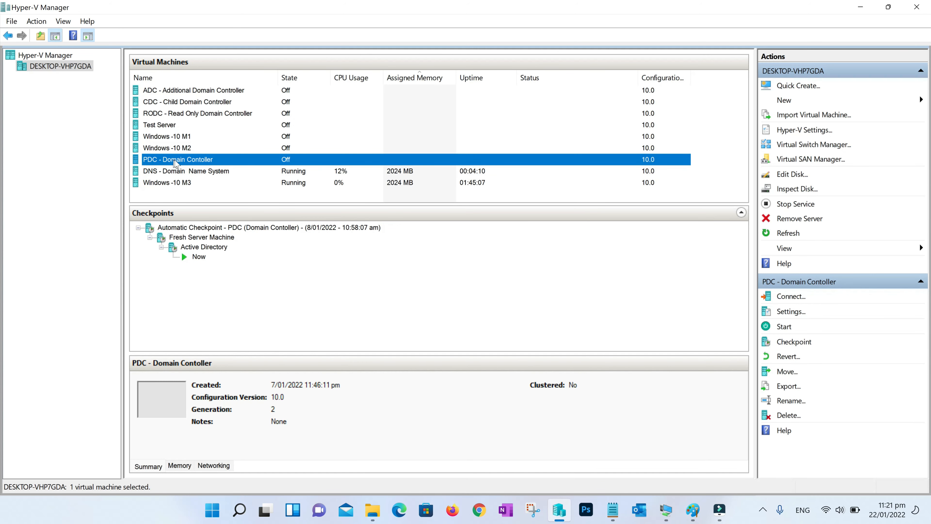
{"action": "right_click", "coordinate": [188, 161]}
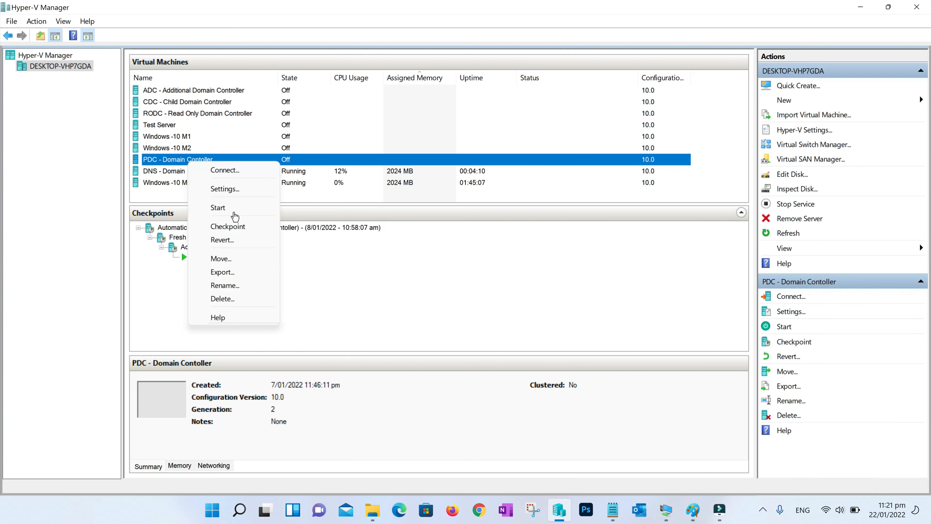
{"action": "left_click", "coordinate": [220, 208]}
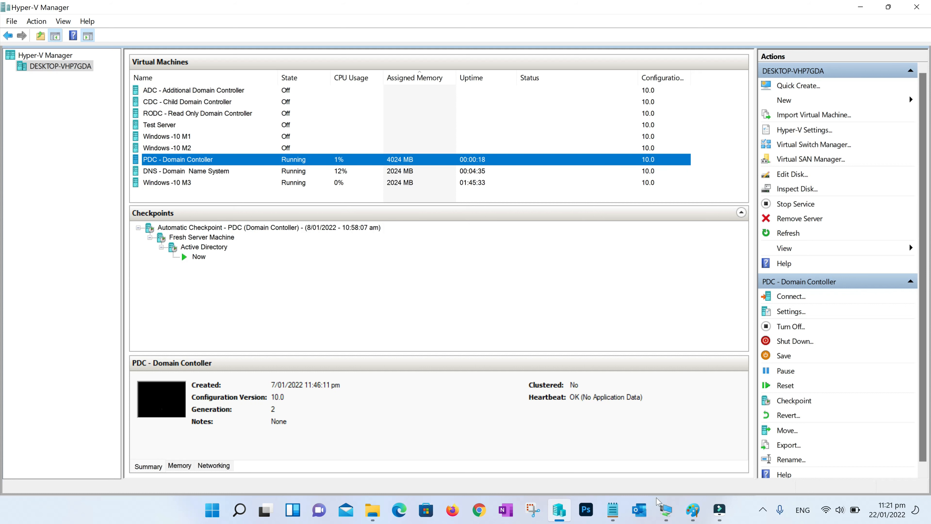
Check the DNS VM window, minimize it, and bring the Paint notes forward
{"action": "mouse_move", "coordinate": [658, 501]}
{"action": "left_click", "coordinate": [699, 453]}
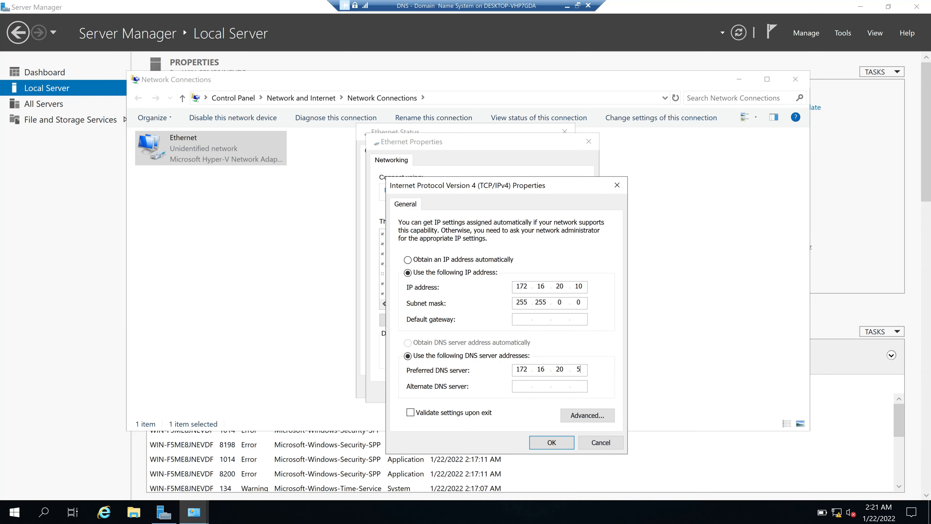
{"action": "left_click", "coordinate": [568, 6]}
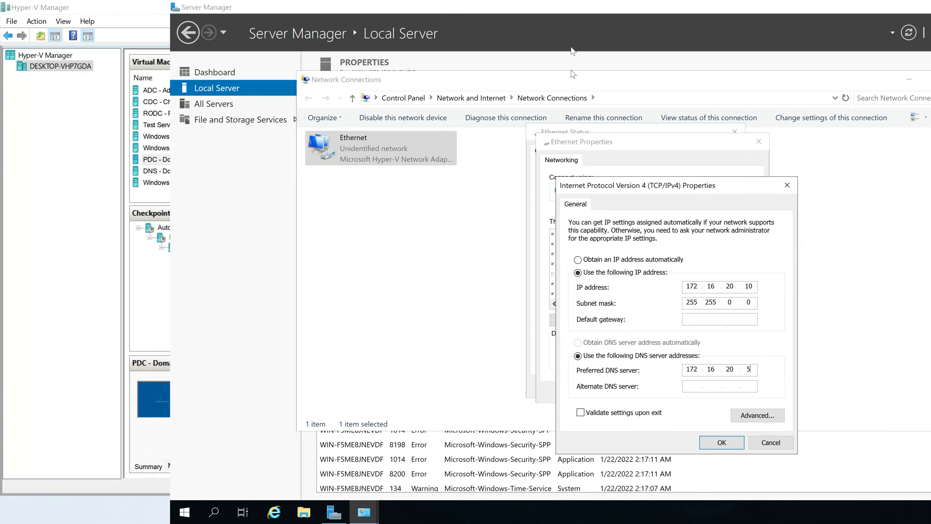
{"action": "left_click", "coordinate": [693, 510]}
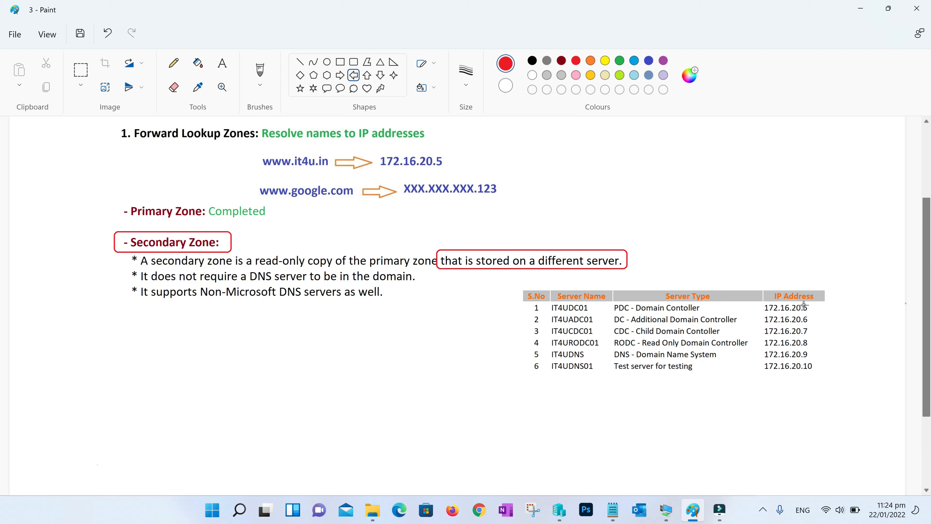
Draw red arrows beside 172.16.20.5 and 172.16.20.10, then return to the DNS VM's IPv4 settings
{"action": "left_click_drag", "start_coordinate": [818, 303], "coordinate": [855, 315]}
{"action": "left_click_drag", "start_coordinate": [818, 361], "coordinate": [850, 369]}
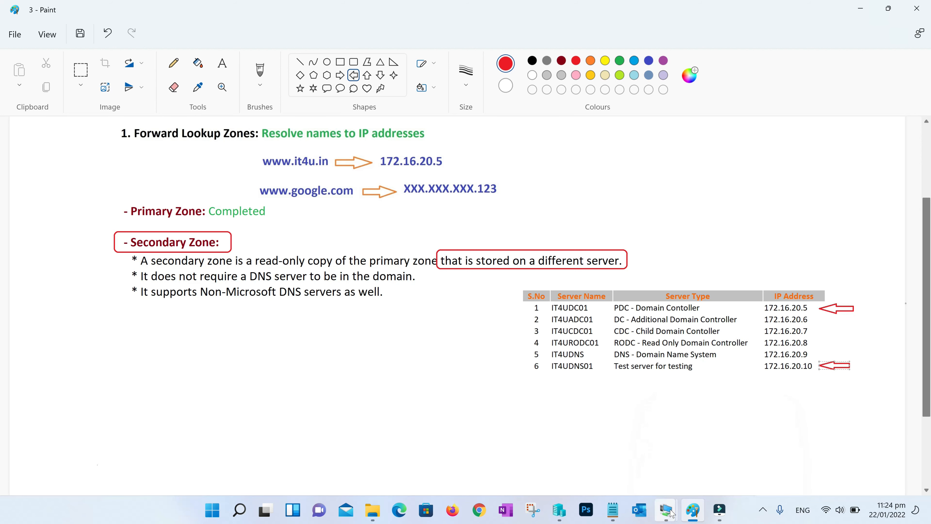
{"action": "mouse_move", "coordinate": [666, 510]}
{"action": "left_click", "coordinate": [683, 458]}
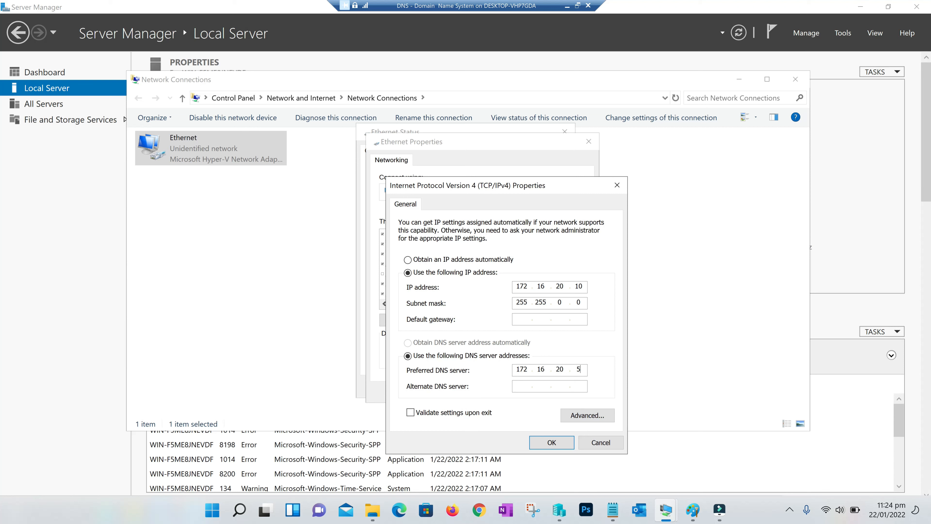
Save alternate DNS 172.16.20.6 in IPv4 settings and close the Ethernet and Network Connections windows
{"action": "type", "text": "172.16"}
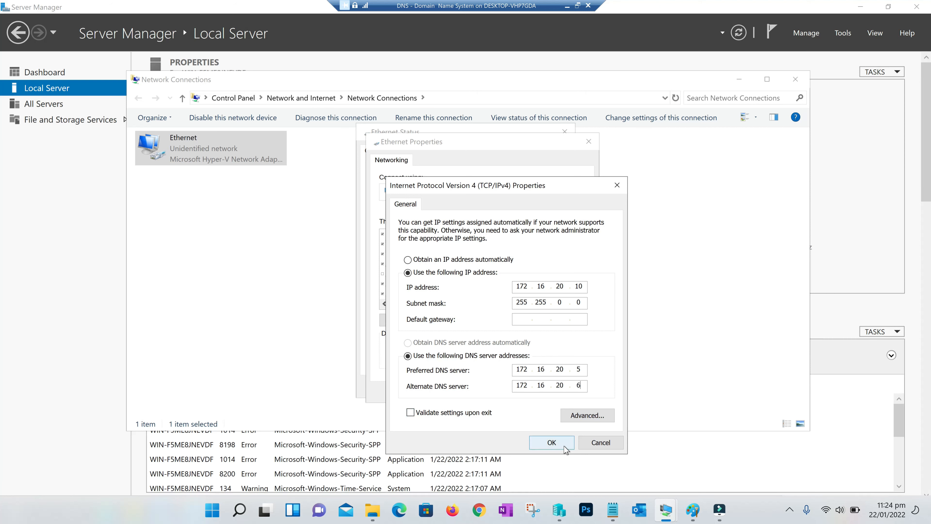
{"action": "left_click", "coordinate": [551, 442]}
{"action": "left_click", "coordinate": [526, 391]}
{"action": "left_click", "coordinate": [551, 385]}
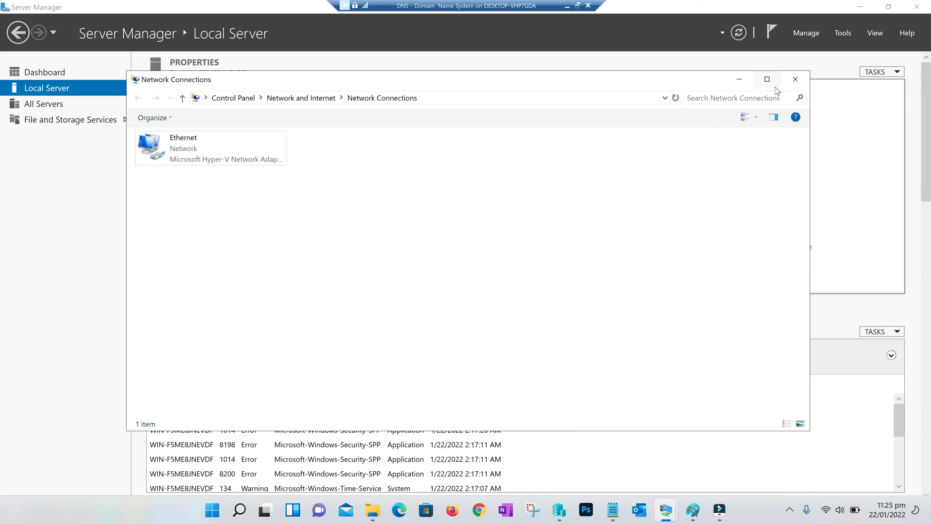
{"action": "left_click", "coordinate": [796, 79]}
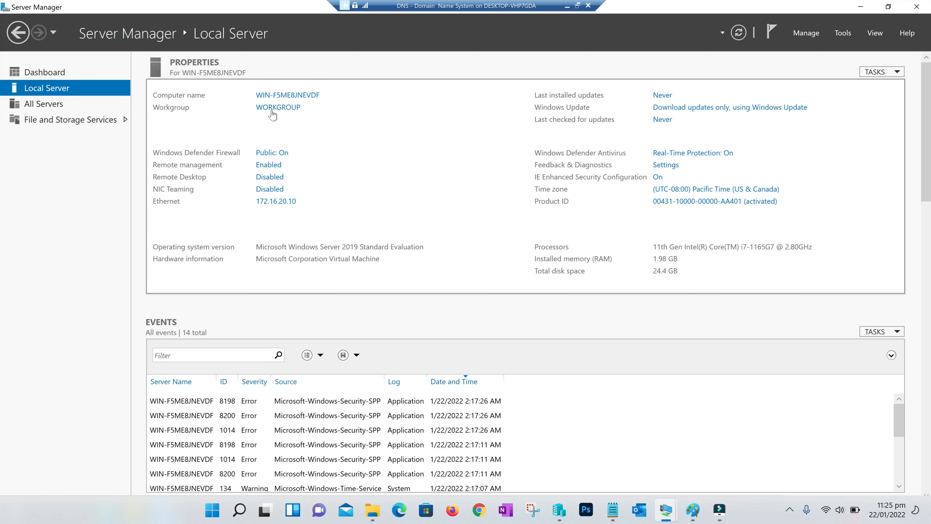
Change the computer name to IT4UDNS01 and restart the server to apply it
{"action": "left_click", "coordinate": [287, 96]}
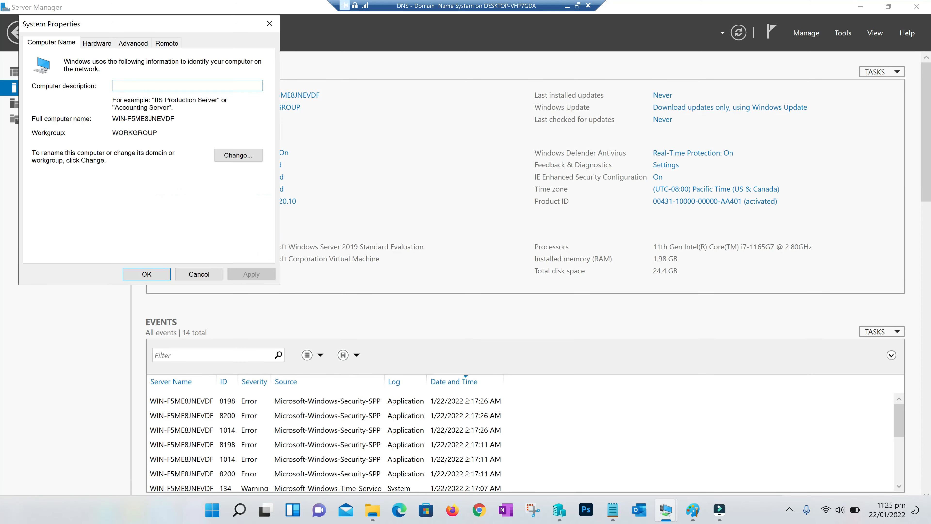
{"action": "left_click", "coordinate": [578, 5]}
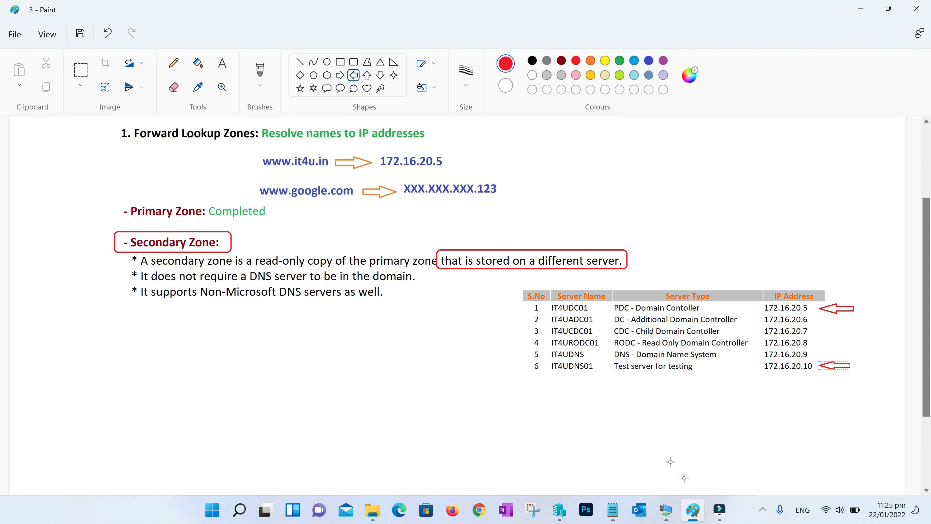
{"action": "left_click", "coordinate": [666, 509]}
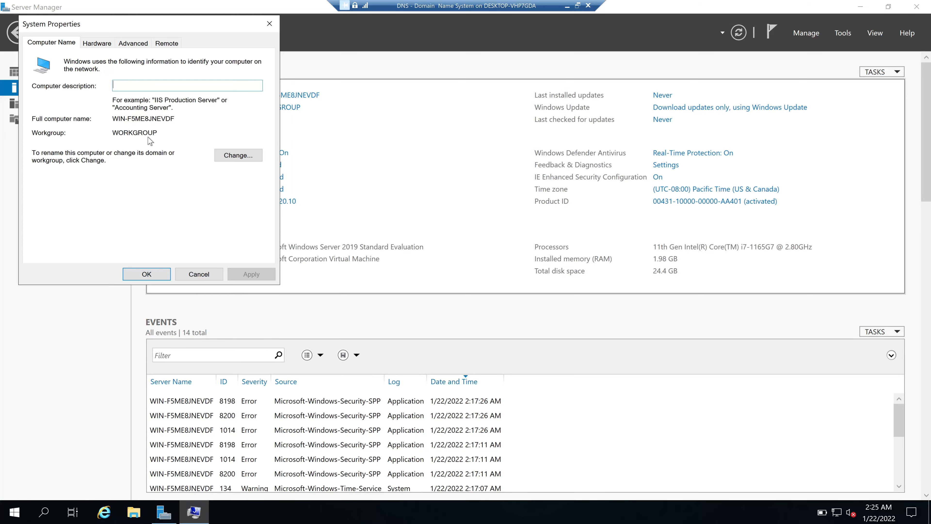
{"action": "left_click", "coordinate": [267, 187]}
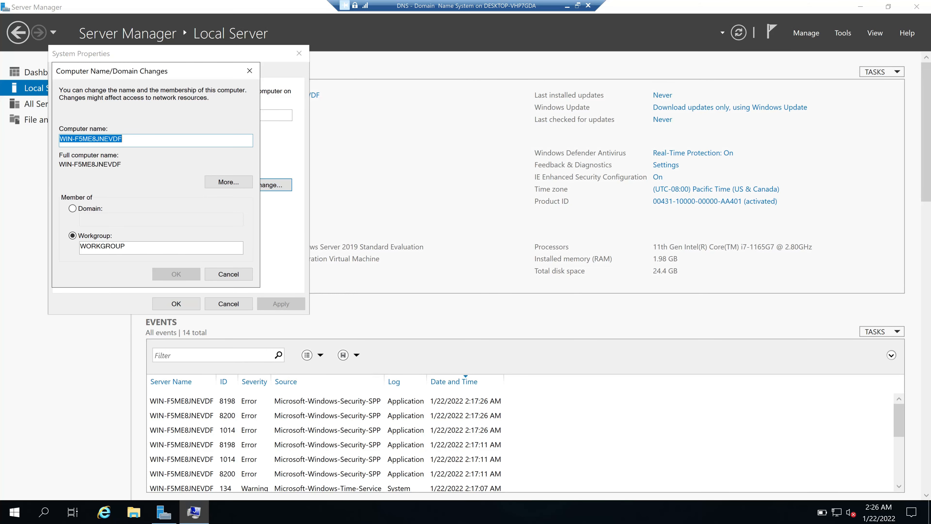
{"action": "type", "text": "IT4UDNS01"}
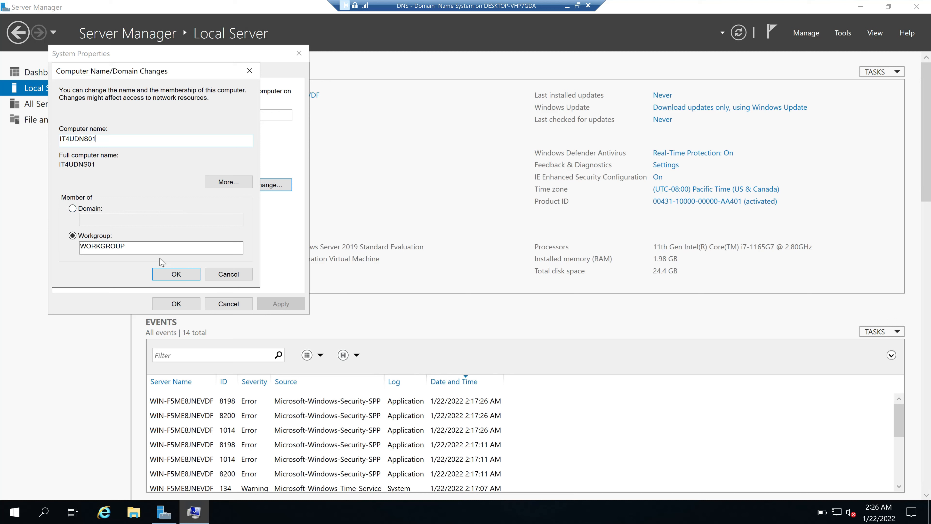
{"action": "left_click", "coordinate": [175, 273]}
{"action": "left_click", "coordinate": [176, 303]}
{"action": "left_click", "coordinate": [474, 276]}
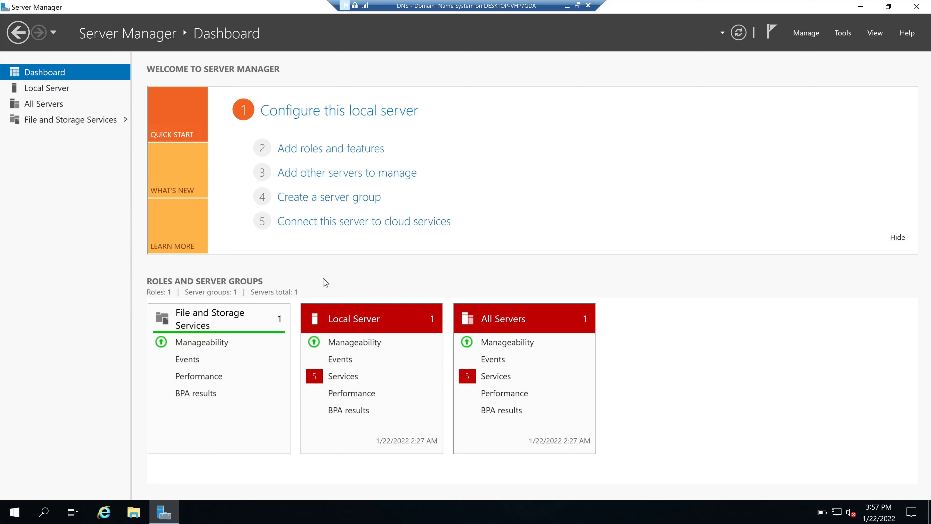
Add the DNS Server role to destination server IT4UDNS01 with a role-based installation
{"action": "left_click", "coordinate": [324, 154]}
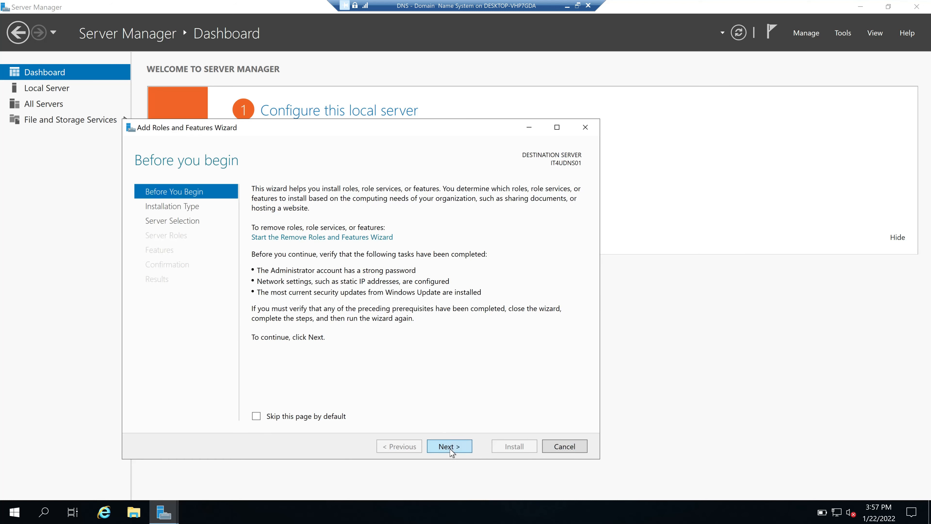
{"action": "left_click", "coordinate": [447, 448]}
{"action": "left_click", "coordinate": [448, 447]}
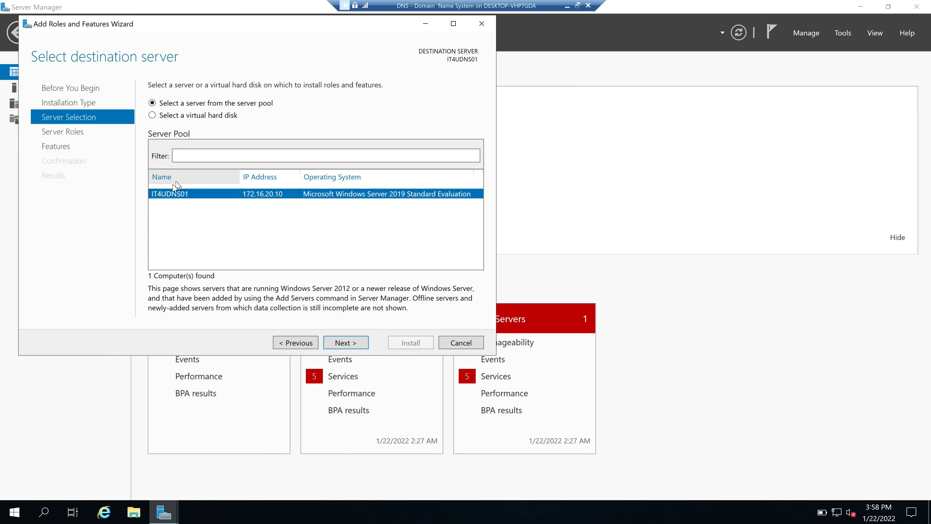
{"action": "left_click", "coordinate": [345, 343]}
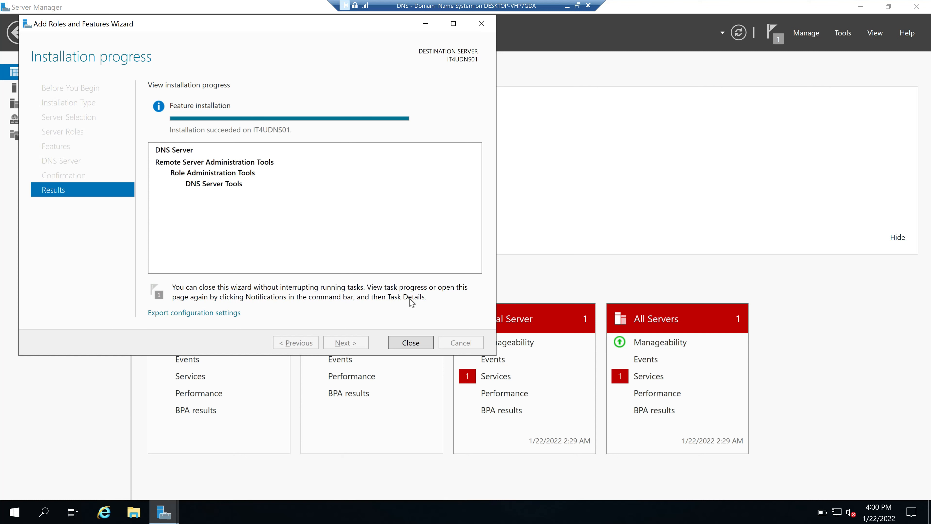
{"action": "left_click", "coordinate": [414, 343]}
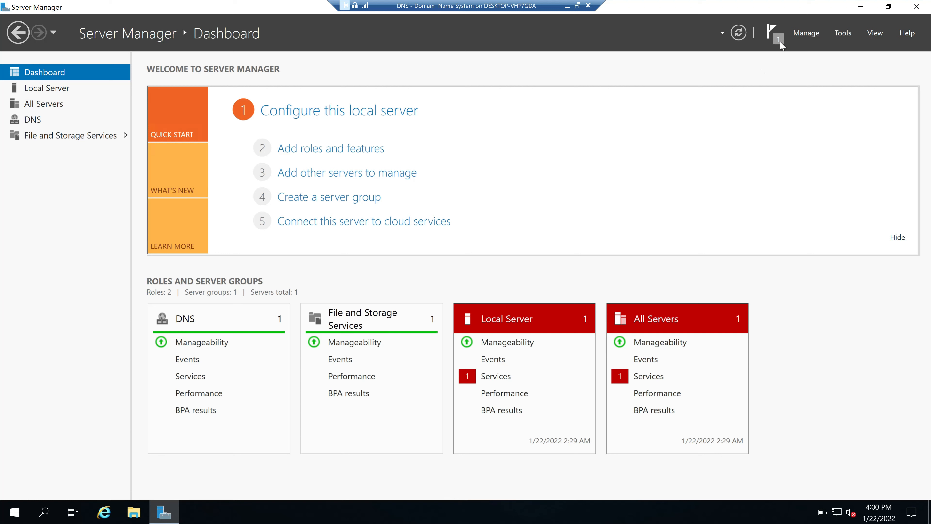
Open DNS Manager, expand IT4UDNS01's empty lookup zones, and bring up Forward Lookup Zones actions
{"action": "left_click", "coordinate": [843, 34]}
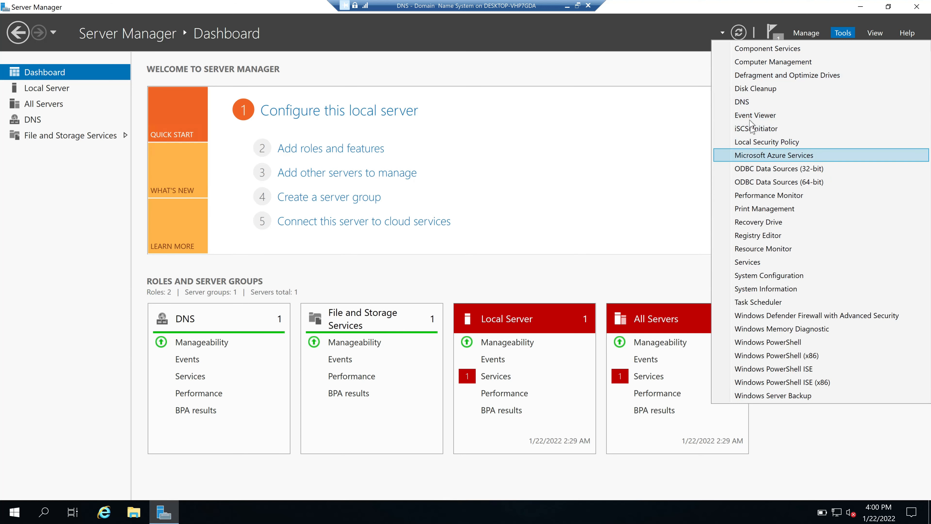
{"action": "left_click", "coordinate": [744, 104]}
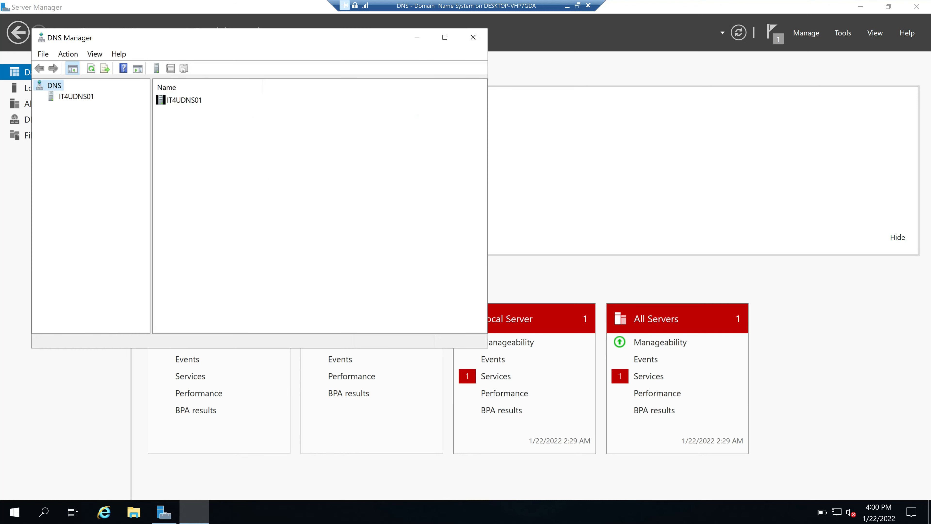
{"action": "left_click", "coordinate": [72, 96]}
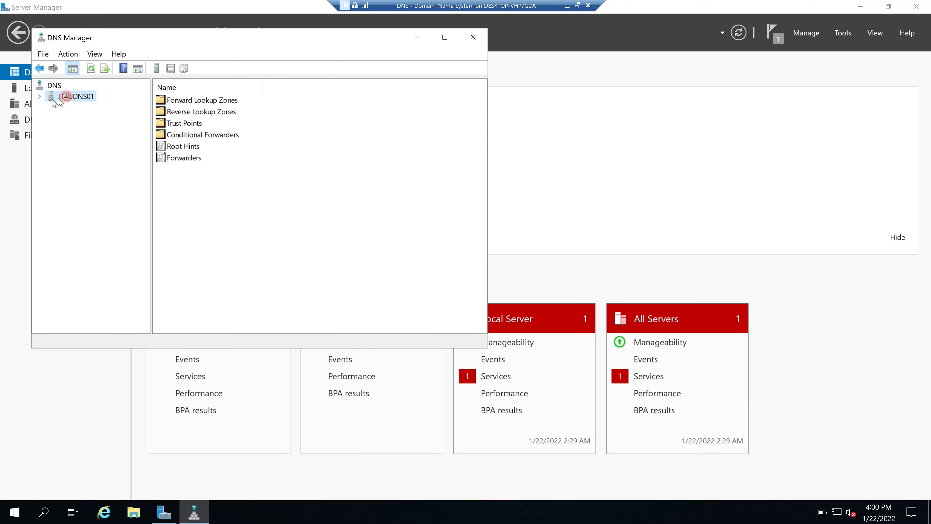
{"action": "left_click", "coordinate": [38, 97]}
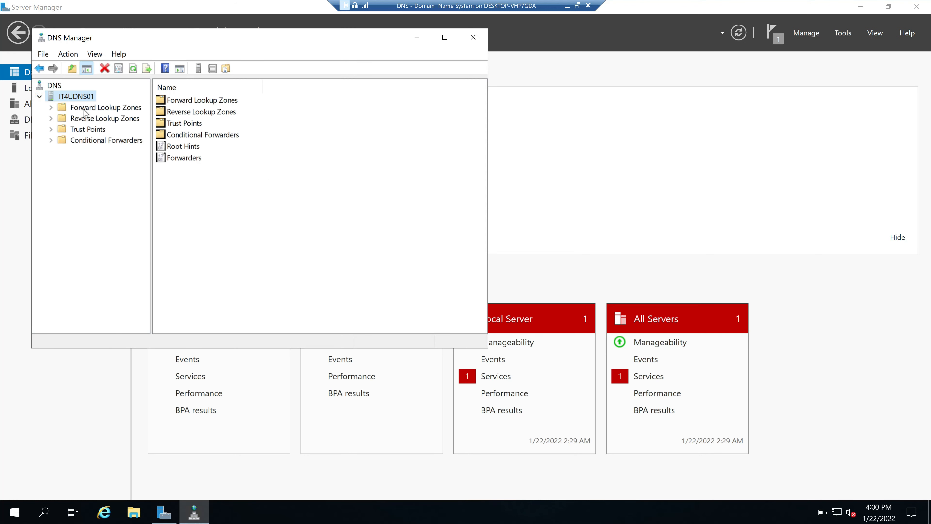
{"action": "left_click", "coordinate": [84, 110]}
{"action": "left_click", "coordinate": [105, 121]}
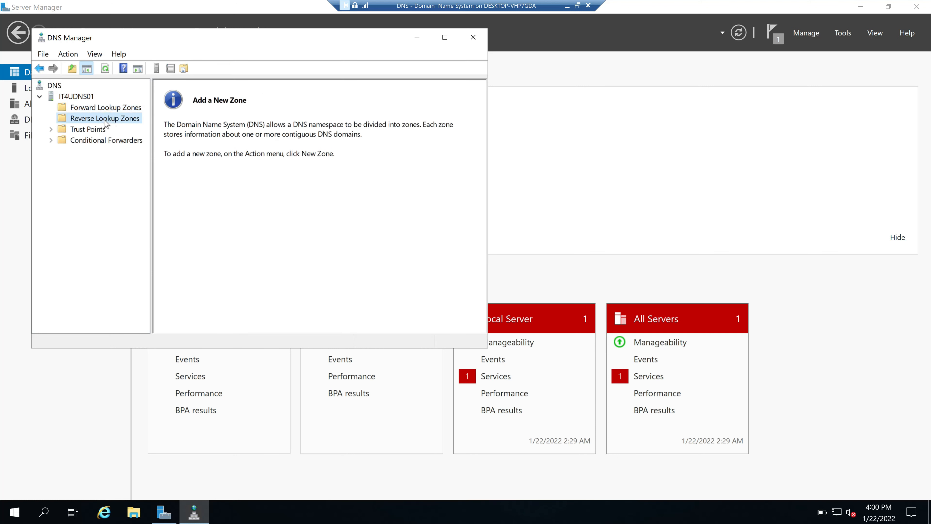
{"action": "left_click", "coordinate": [98, 109]}
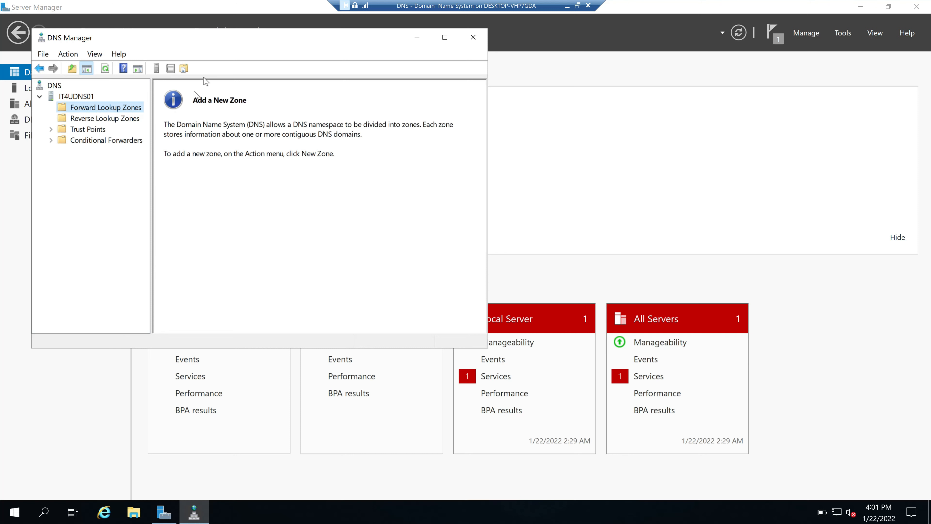
{"action": "left_click_drag", "start_coordinate": [202, 41], "coordinate": [306, 75]}
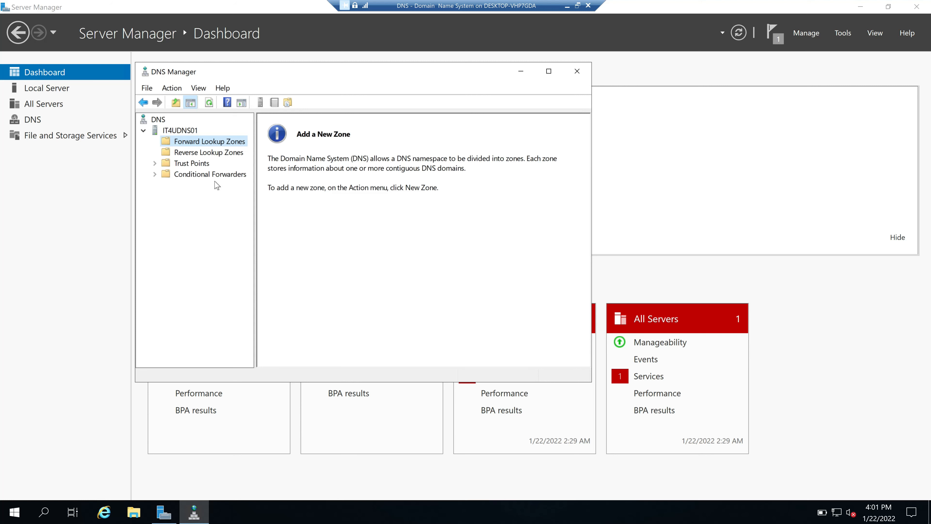
{"action": "right_click", "coordinate": [209, 144]}
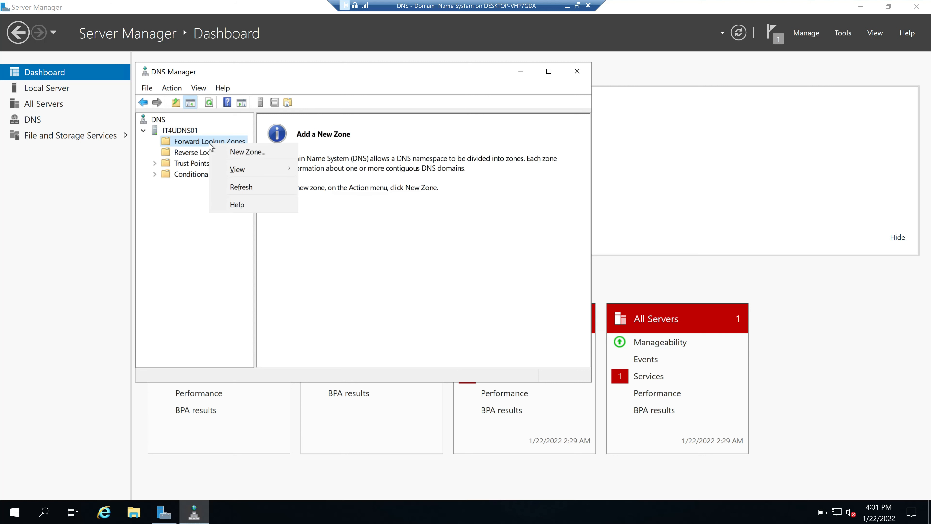
Start the New Zone Wizard and choose Secondary zone as the zone type
{"action": "left_click", "coordinate": [247, 153]}
{"action": "left_click", "coordinate": [368, 303]}
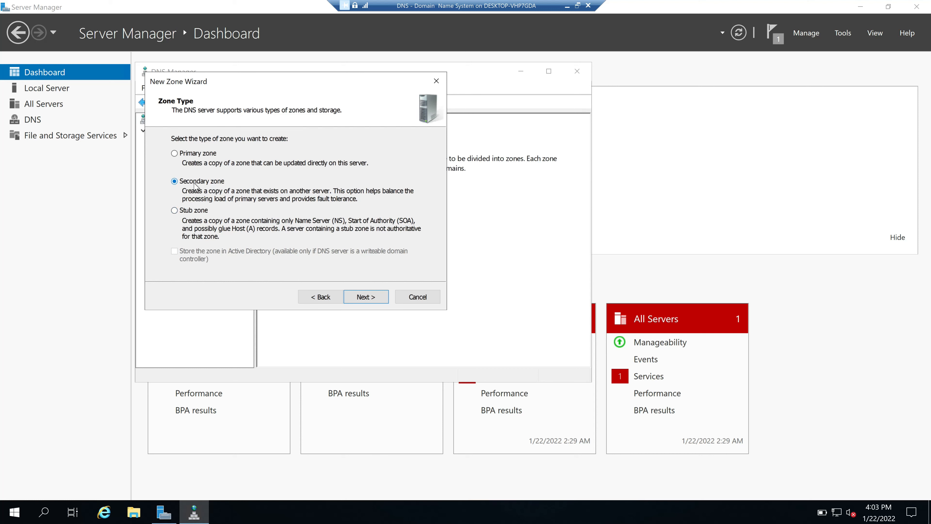
{"action": "left_click", "coordinate": [367, 297]}
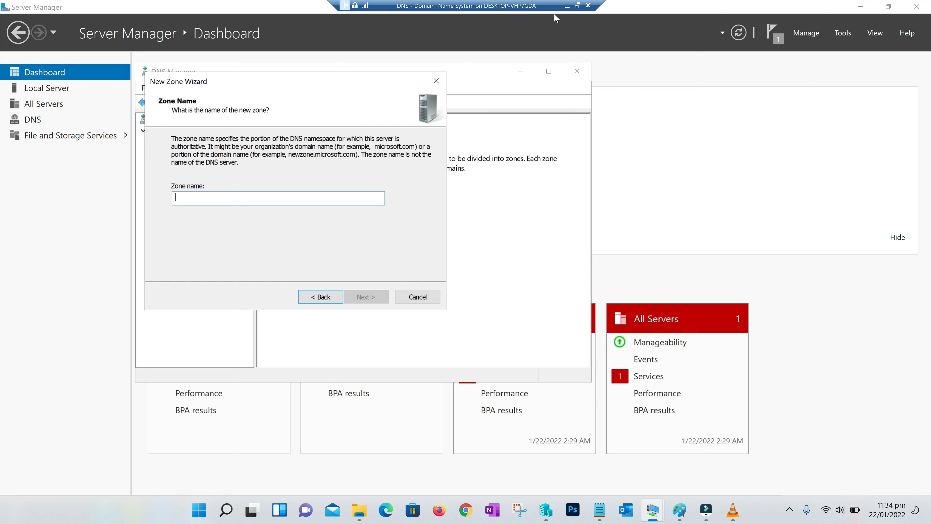
On the PDC, open DNS Manager and view the IT4U.in zone records
{"action": "left_click", "coordinate": [568, 5]}
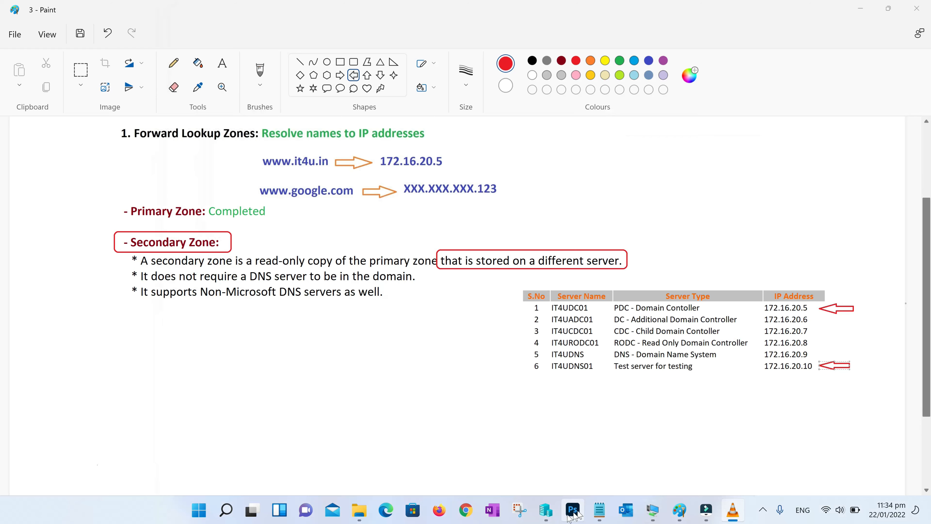
{"action": "left_click", "coordinate": [548, 513]}
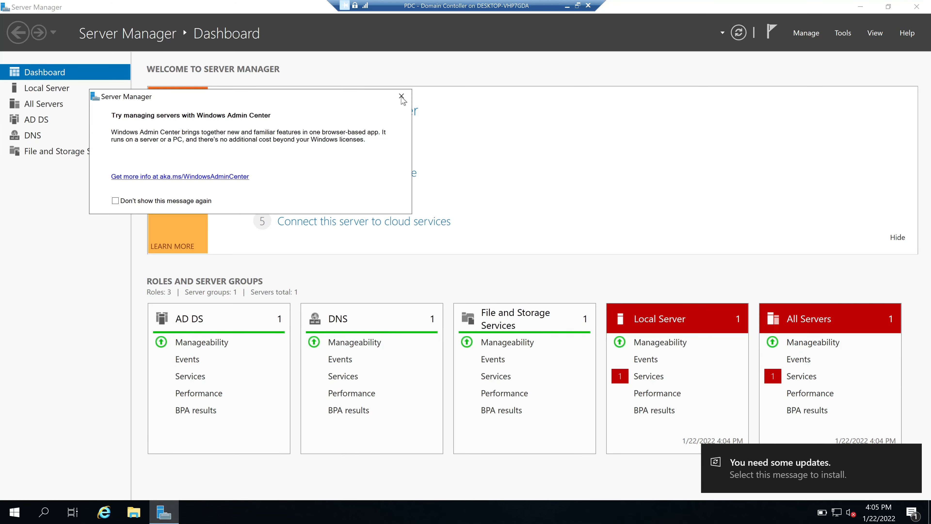
{"action": "left_click", "coordinate": [402, 97]}
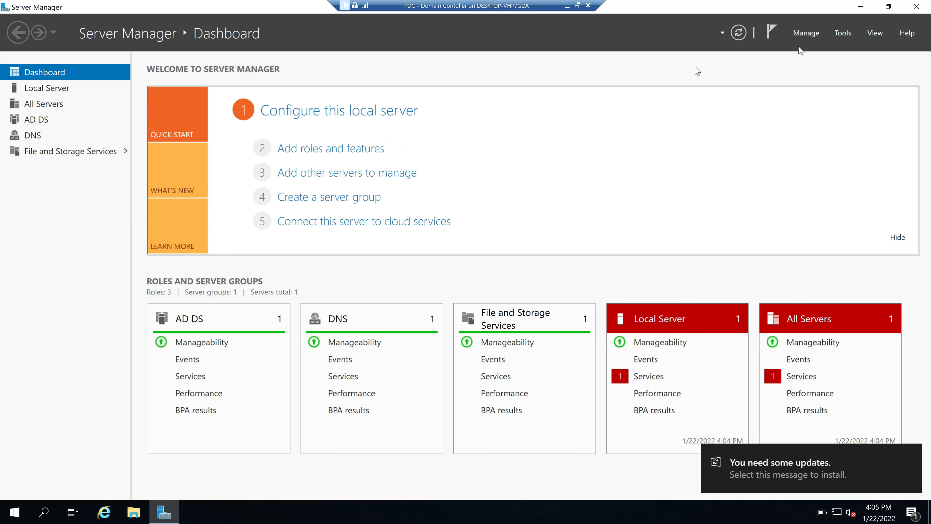
{"action": "left_click", "coordinate": [843, 32]}
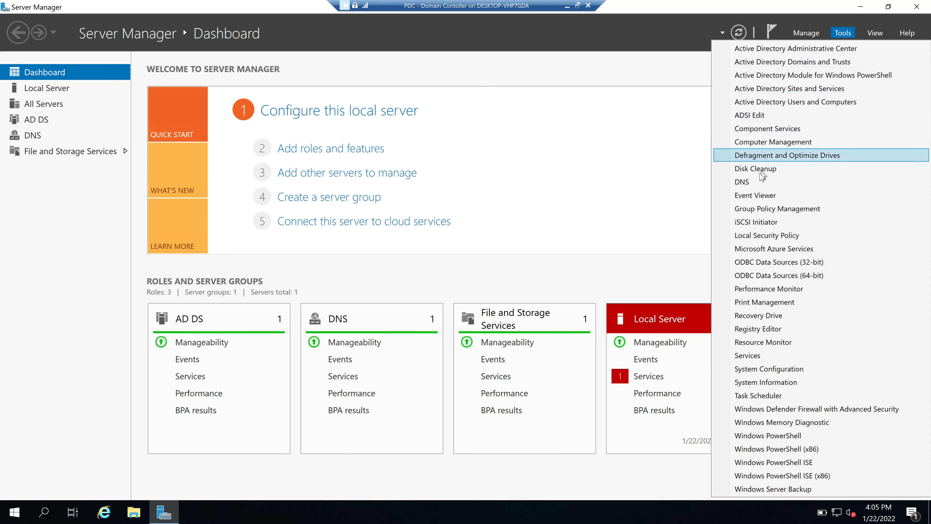
{"action": "left_click", "coordinate": [763, 182]}
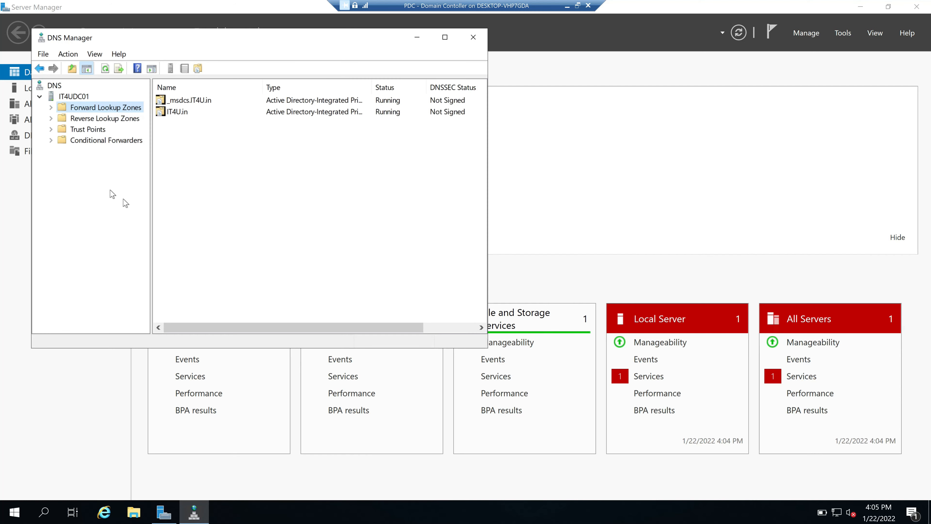
{"action": "left_click", "coordinate": [51, 107]}
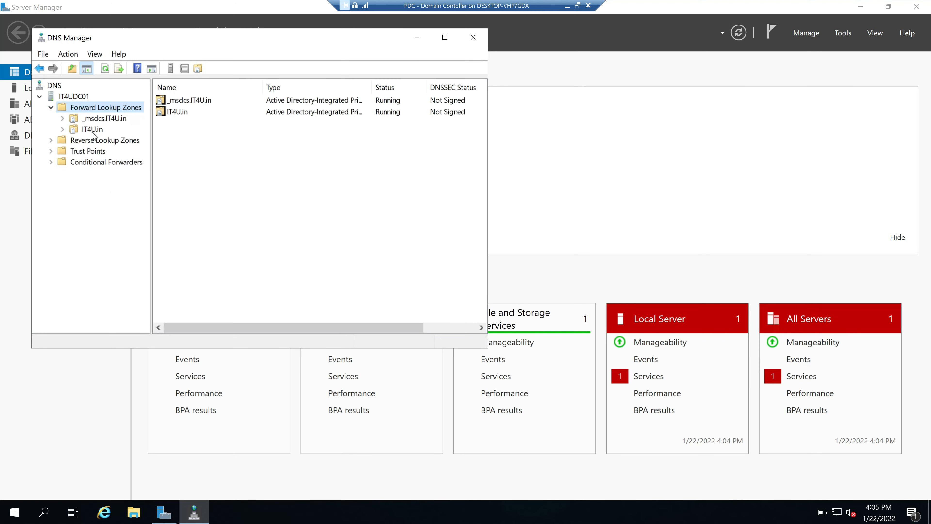
{"action": "left_click", "coordinate": [92, 129]}
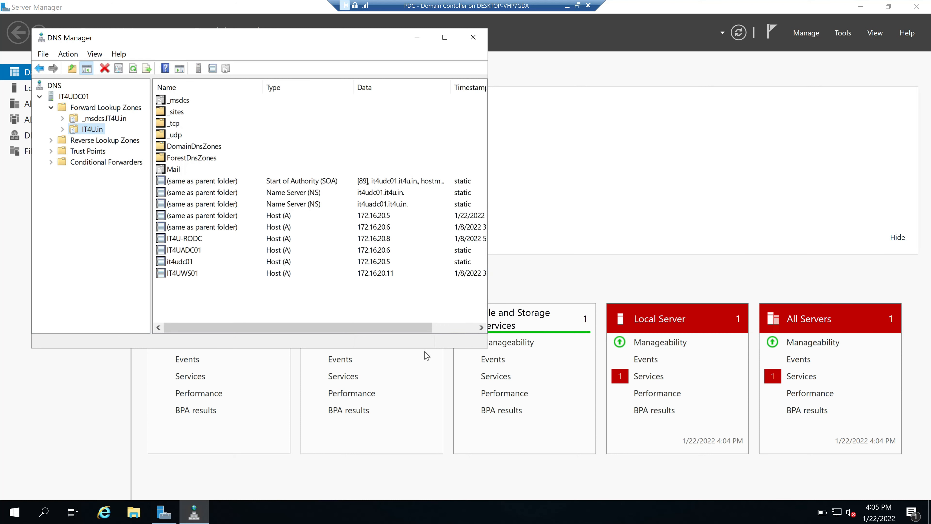
Enlarge the PDC's DNS Manager window and minimise the PDC session
{"action": "left_click_drag", "start_coordinate": [487, 348], "coordinate": [668, 438]}
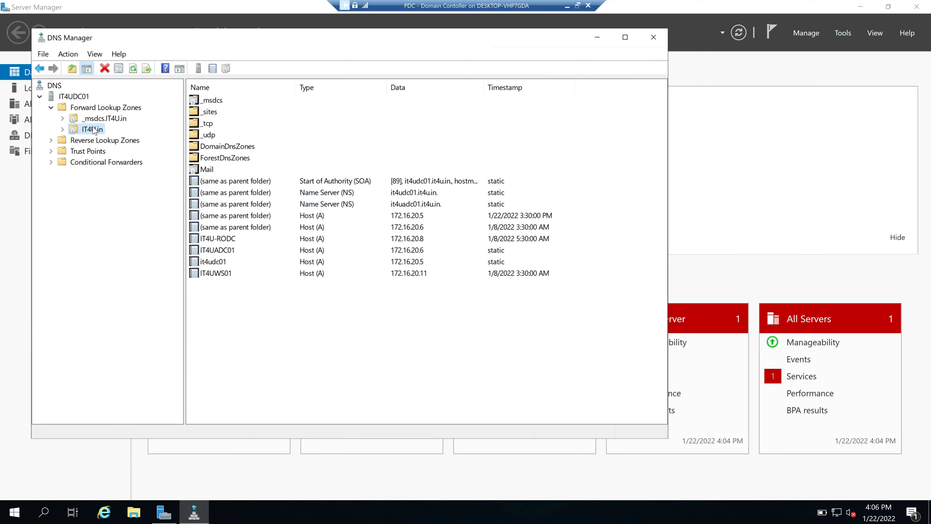
{"action": "left_click", "coordinate": [281, 320]}
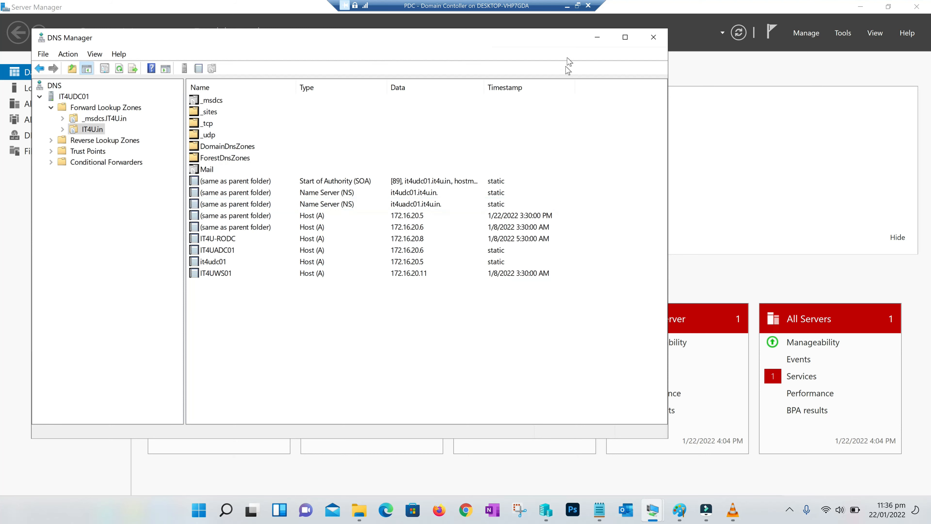
{"action": "left_click", "coordinate": [567, 5]}
Return to IT4UDNS01's wizard and name the secondary zone IT4U.in
{"action": "mouse_move", "coordinate": [652, 514]}
{"action": "left_click", "coordinate": [594, 462]}
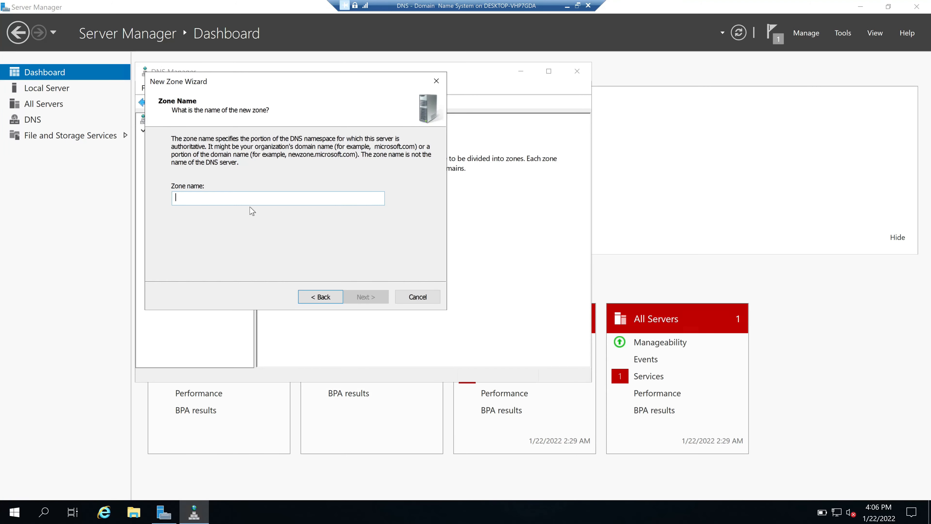
{"action": "type", "text": "it4u"}
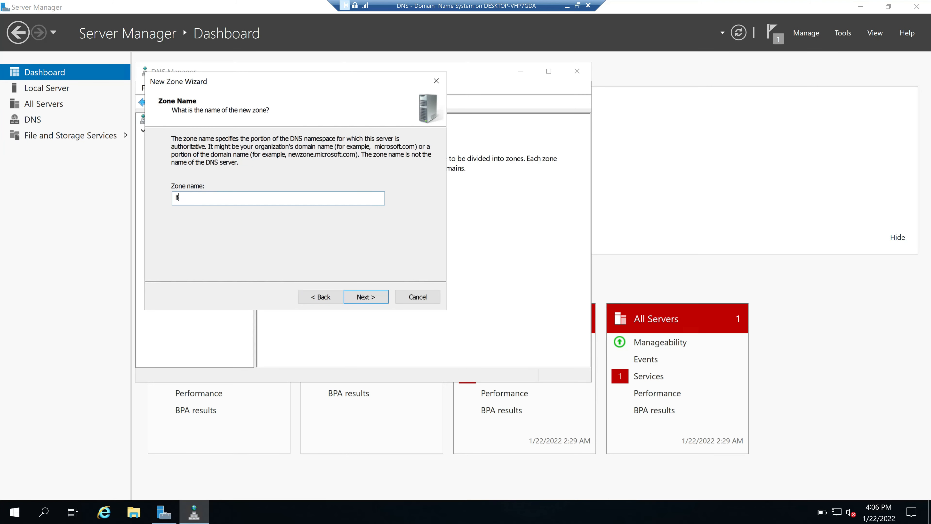
{"action": "type", "text": ".ir"}
{"action": "left_click", "coordinate": [369, 297]}
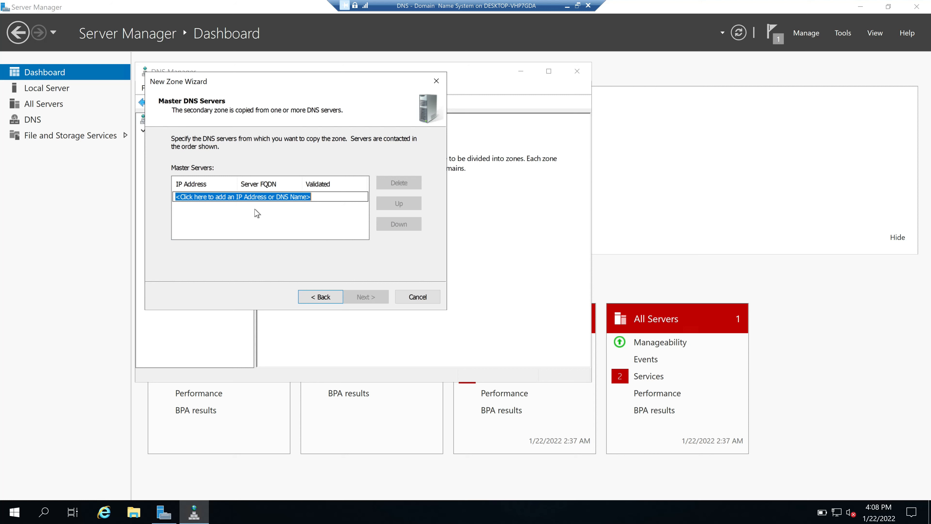
Add master server 172.16.20.5 and finish creating the secondary zone
{"action": "key", "text": "Home"}
{"action": "type", "text": "172.106"}
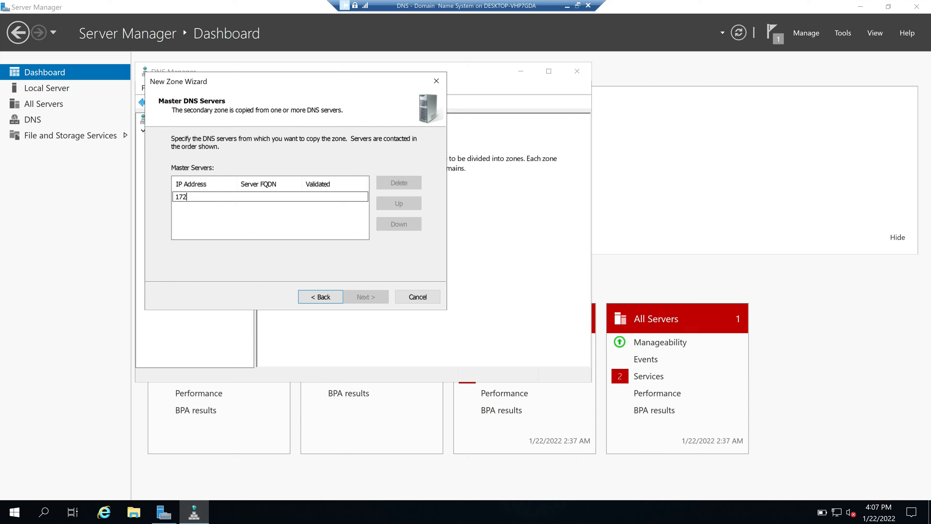
{"action": "key", "text": "BackSpace"}
{"action": "type", "text": "6.20.5"}
{"action": "key", "text": "Return"}
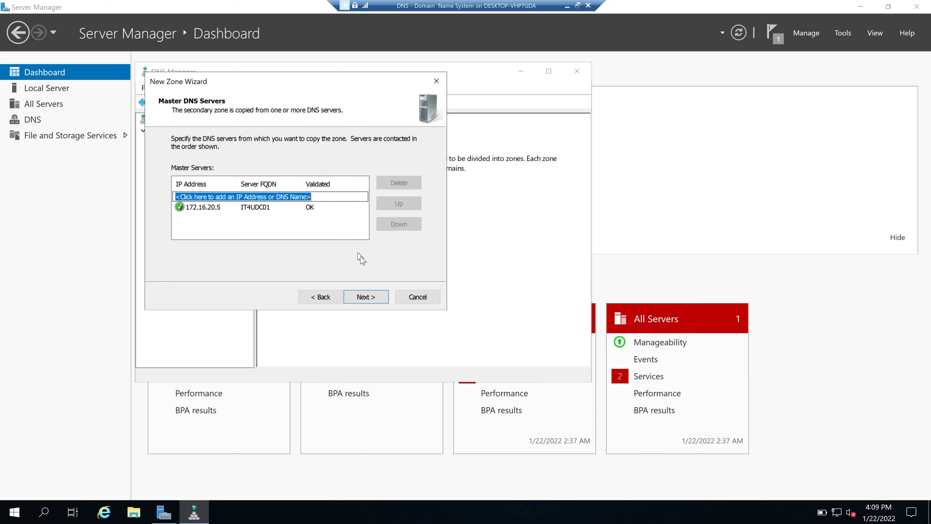
{"action": "left_click", "coordinate": [366, 297]}
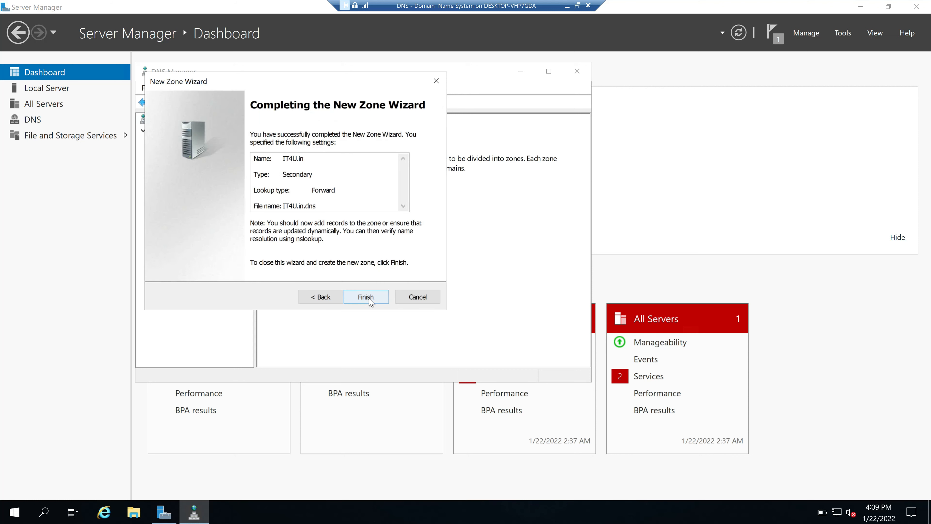
{"action": "left_click", "coordinate": [367, 298]}
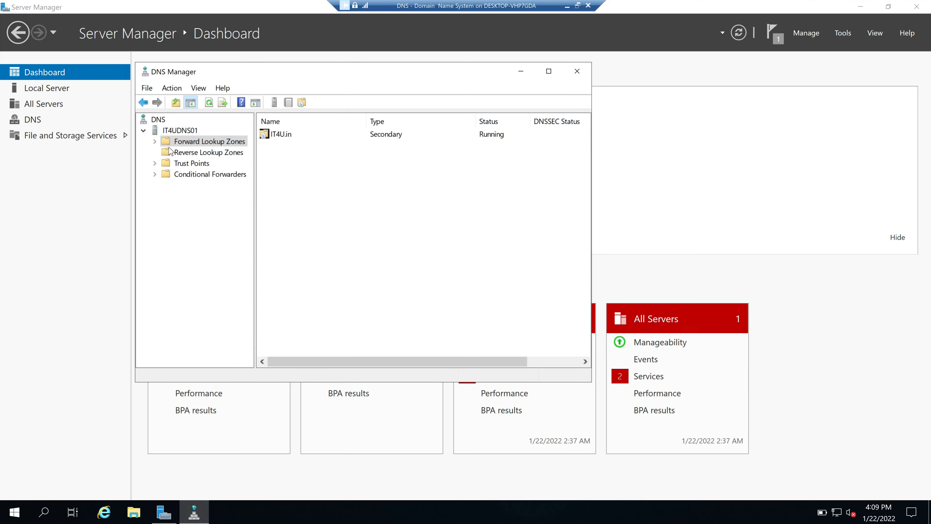
Open the IT4U.in zone under Forward Lookup Zones to see its Zone Not Loaded error
{"action": "left_click", "coordinate": [154, 141]}
{"action": "left_click", "coordinate": [194, 152]}
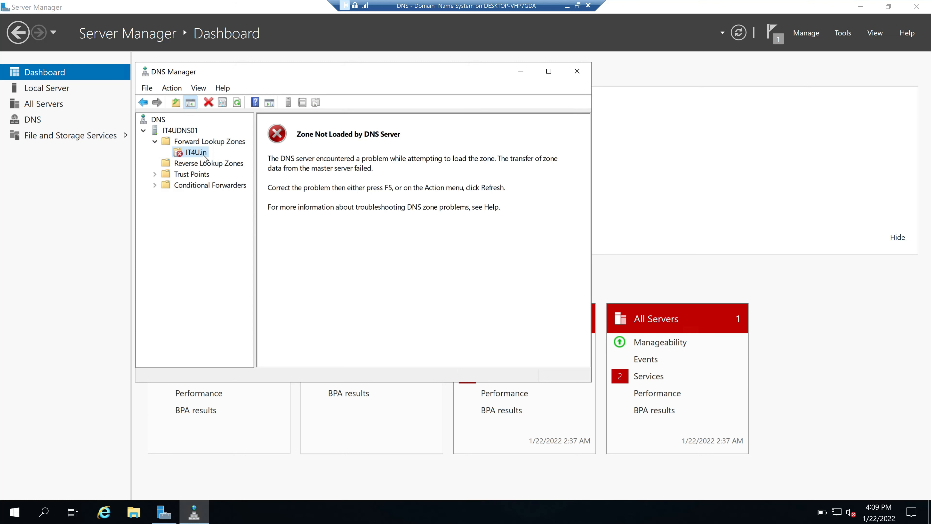
{"action": "left_click", "coordinate": [194, 142]}
{"action": "left_click", "coordinate": [187, 154]}
Minimise the DNS server's session and bring up the PDC's session showing IT4U.in records
{"action": "left_click", "coordinate": [567, 6]}
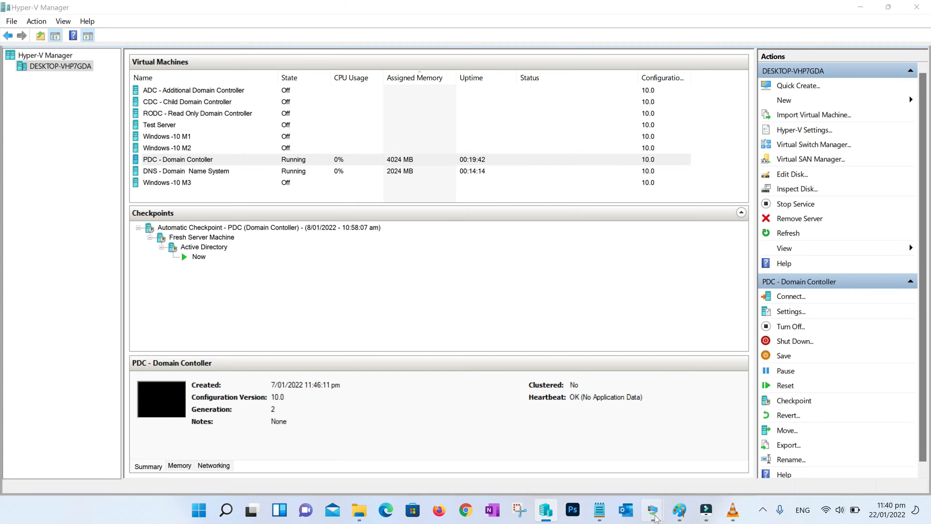
{"action": "mouse_move", "coordinate": [652, 511]}
{"action": "left_click", "coordinate": [611, 464]}
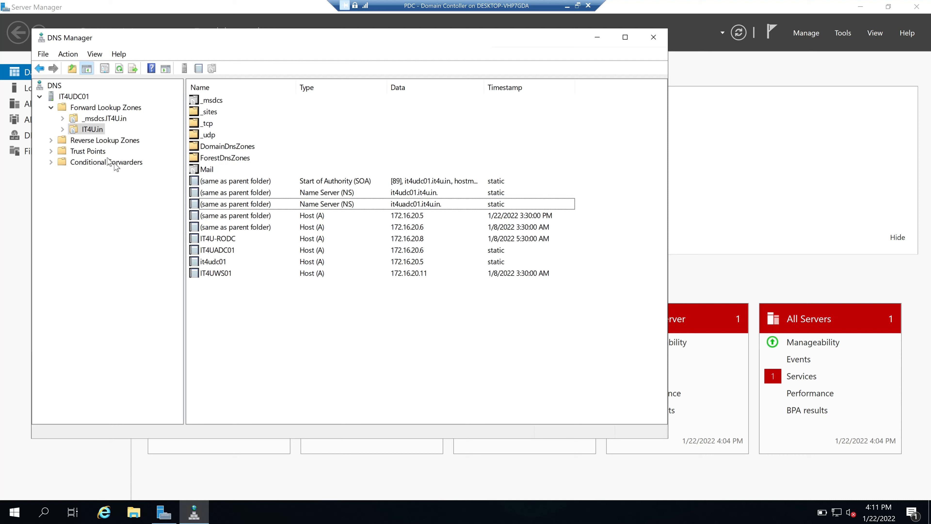
In IT4U.in's Zone Transfers properties, allow transfers only to listed servers and open the server list
{"action": "right_click", "coordinate": [95, 132]}
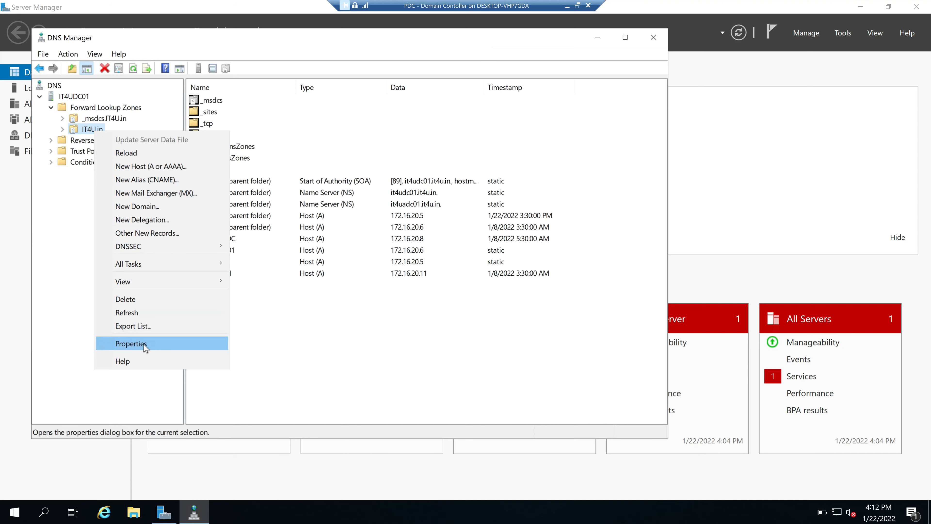
{"action": "left_click", "coordinate": [145, 351]}
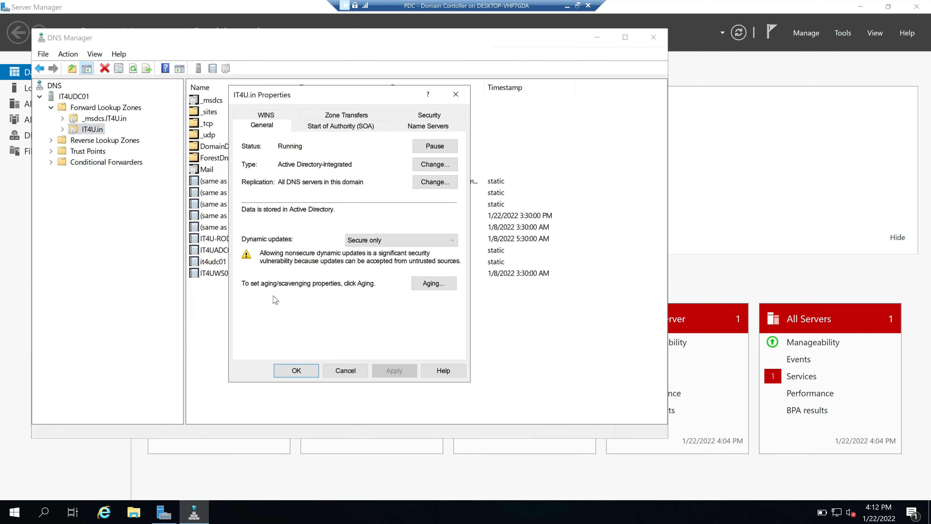
{"action": "left_click", "coordinate": [346, 116]}
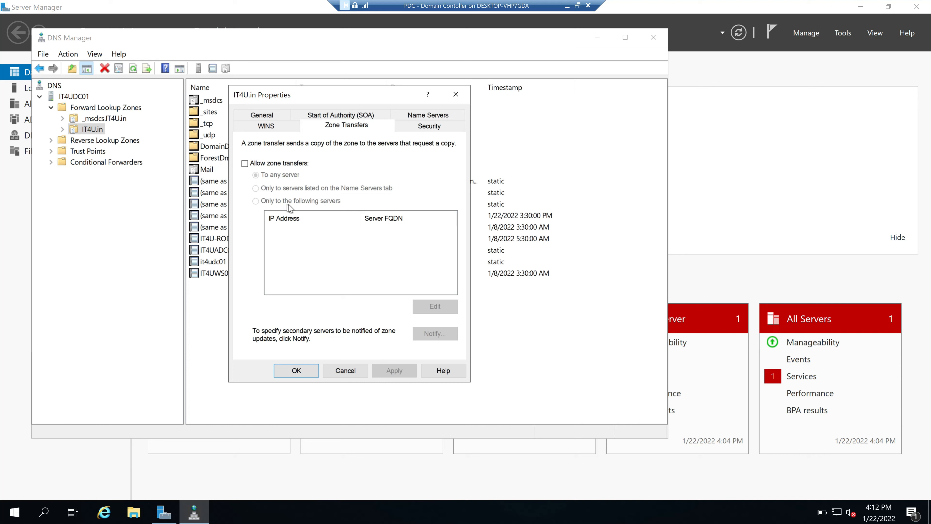
{"action": "left_click", "coordinate": [244, 164]}
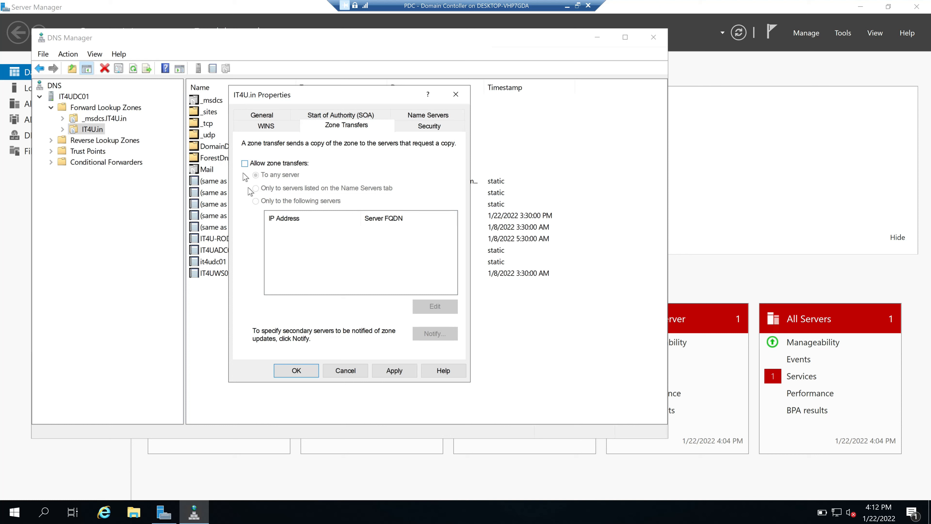
{"action": "left_click", "coordinate": [243, 164]}
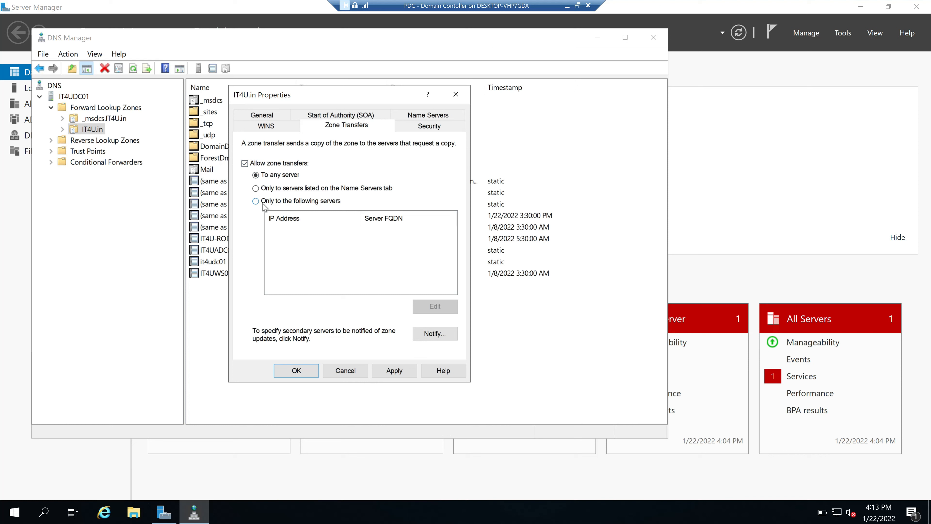
{"action": "left_click", "coordinate": [255, 201]}
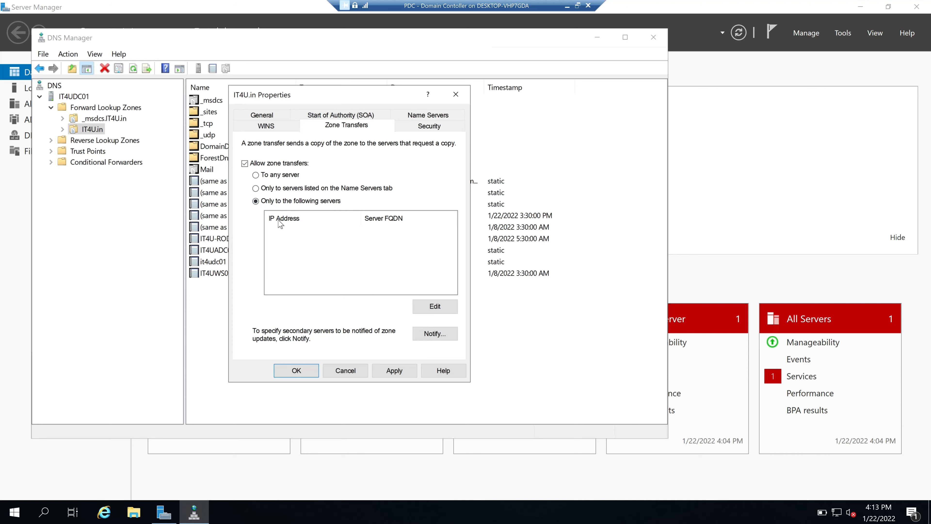
{"action": "left_click", "coordinate": [435, 307]}
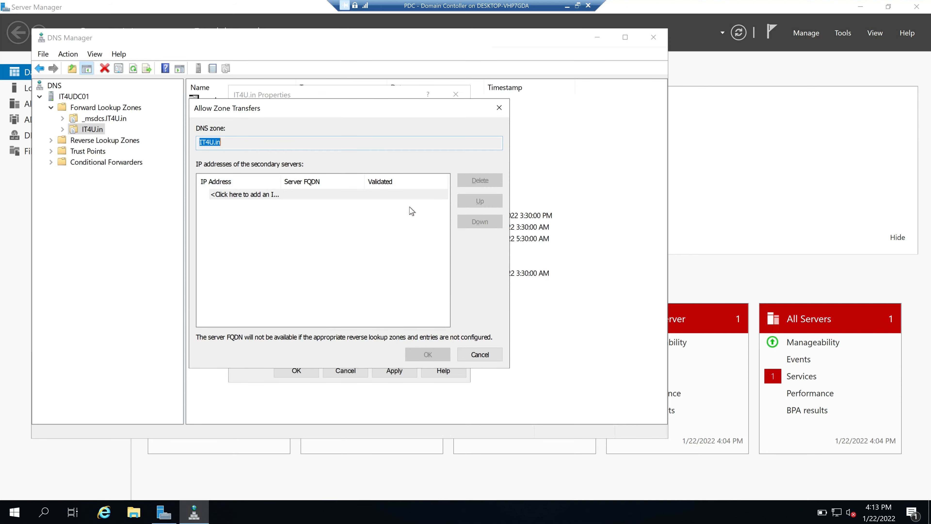
Check the Paint notes for IT4UDNS01's address, marking it with a red arrow
{"action": "left_click", "coordinate": [265, 198]}
{"action": "left_click", "coordinate": [567, 6]}
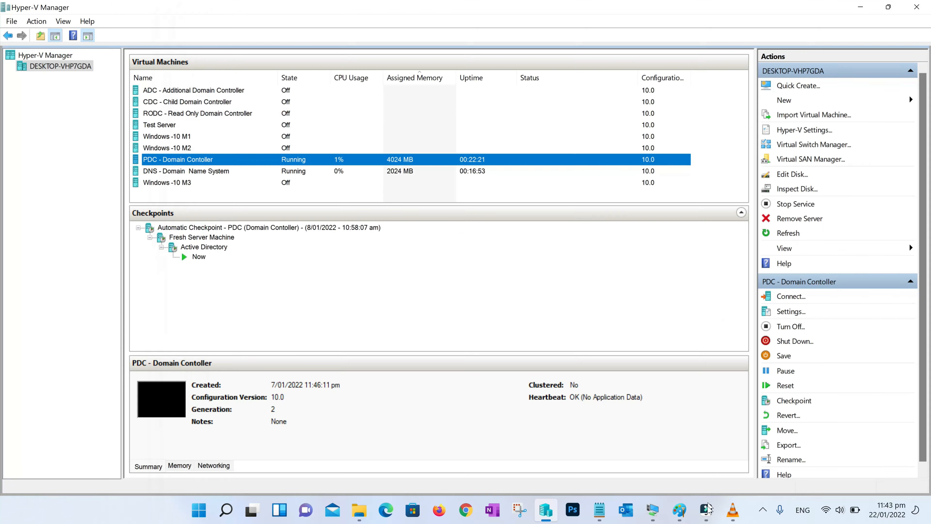
{"action": "left_click", "coordinate": [682, 513]}
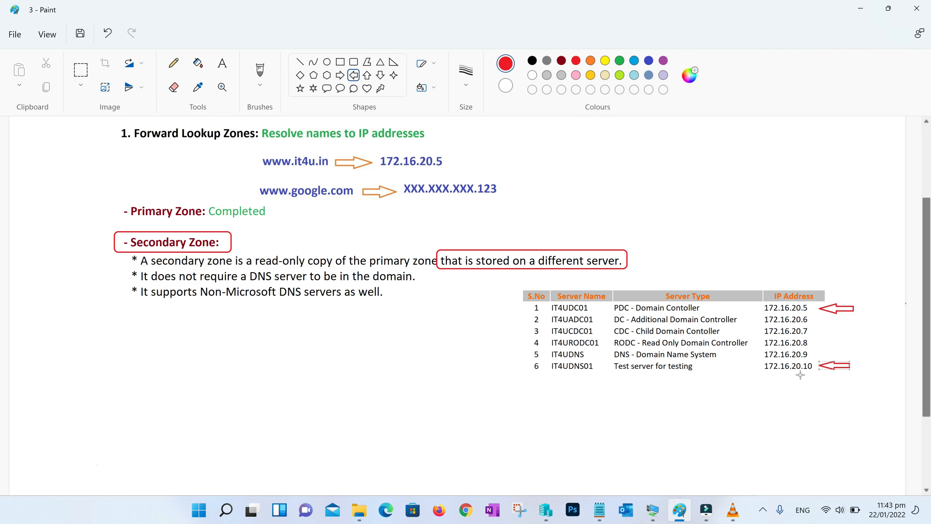
{"action": "left_click", "coordinate": [817, 408]}
{"action": "mouse_move", "coordinate": [653, 512]}
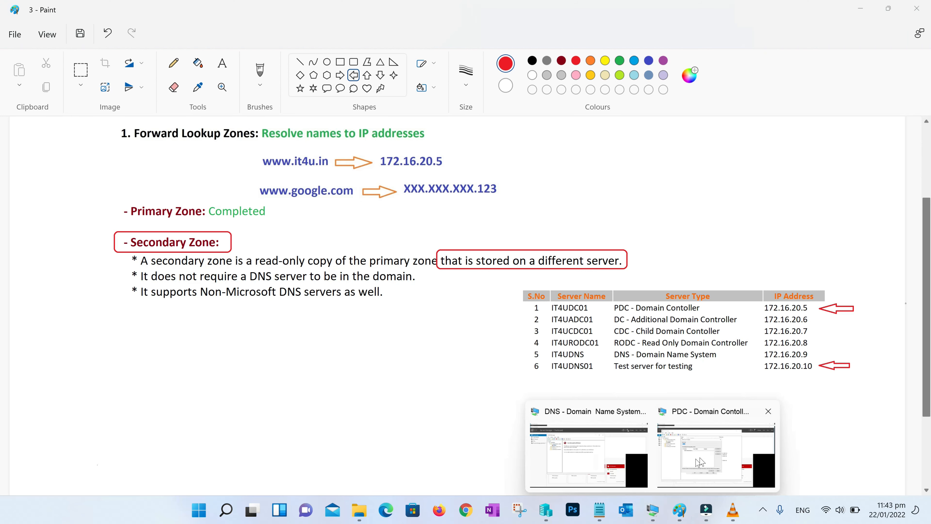
{"action": "left_click", "coordinate": [709, 457]}
Add 172.16.20.10 as the permitted transfer server and apply the IT4U.in zone properties
{"action": "left_click", "coordinate": [276, 196]}
{"action": "type", "text": "172.16.20.10"}
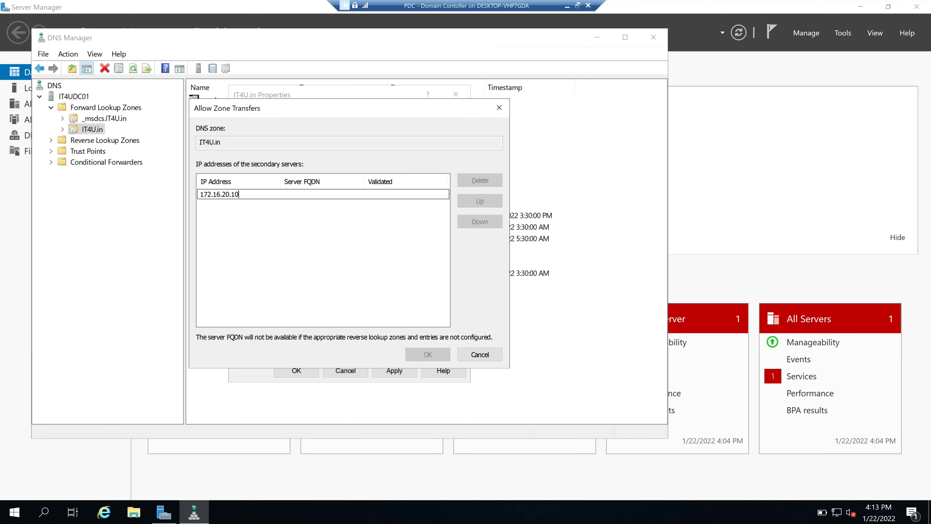
{"action": "key", "text": "Return"}
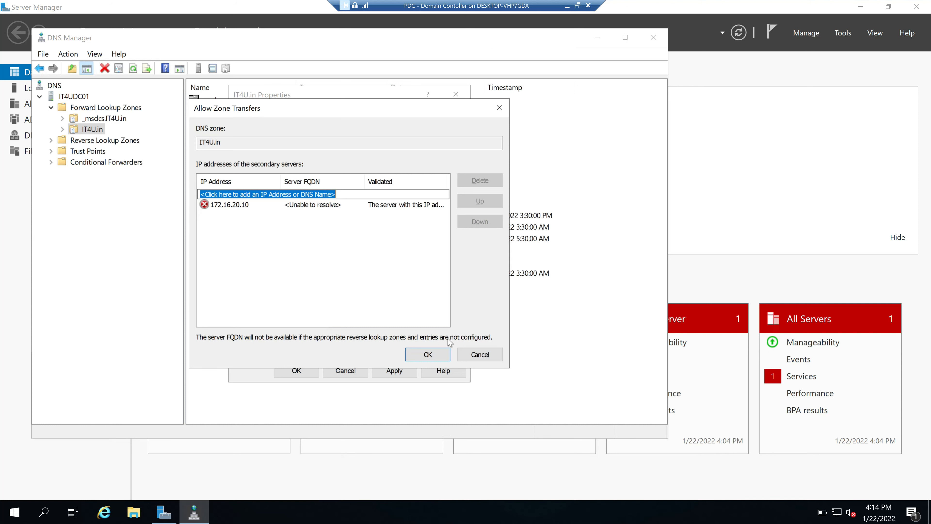
{"action": "left_click", "coordinate": [427, 355]}
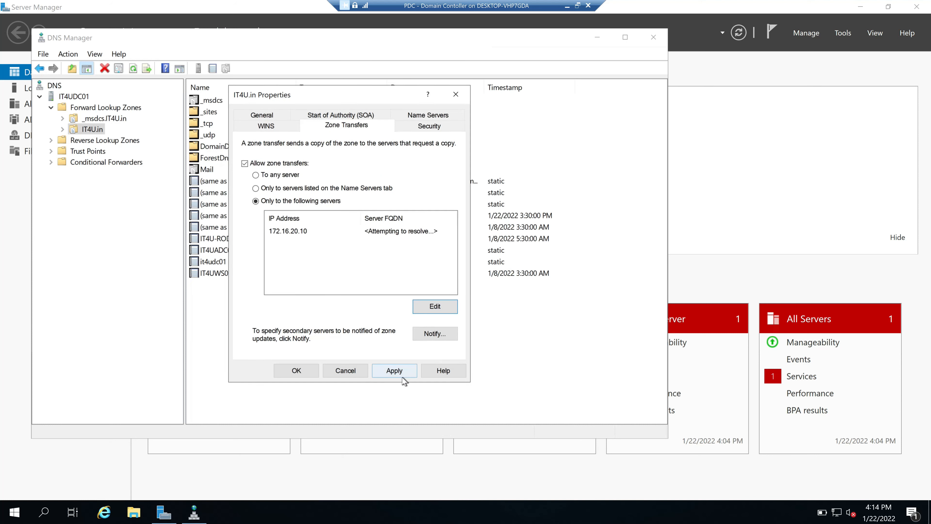
{"action": "left_click", "coordinate": [394, 370]}
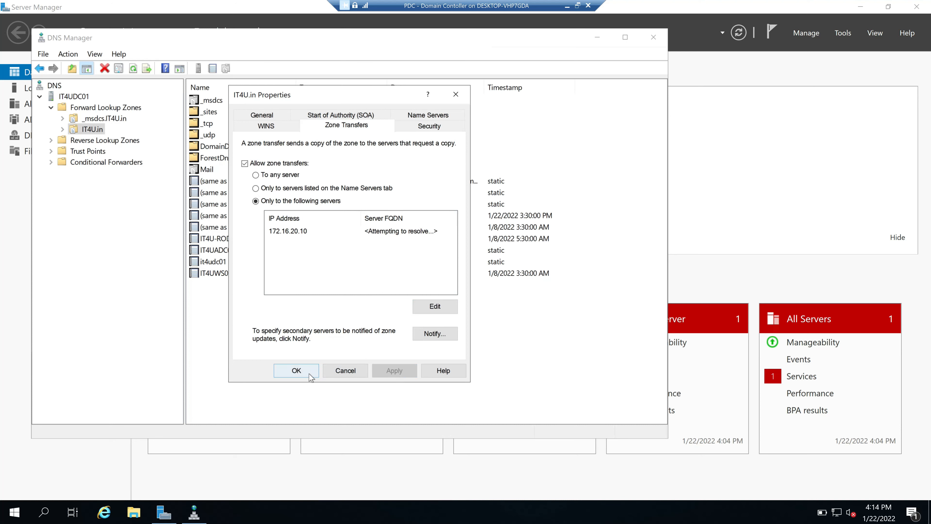
{"action": "left_click", "coordinate": [296, 370]}
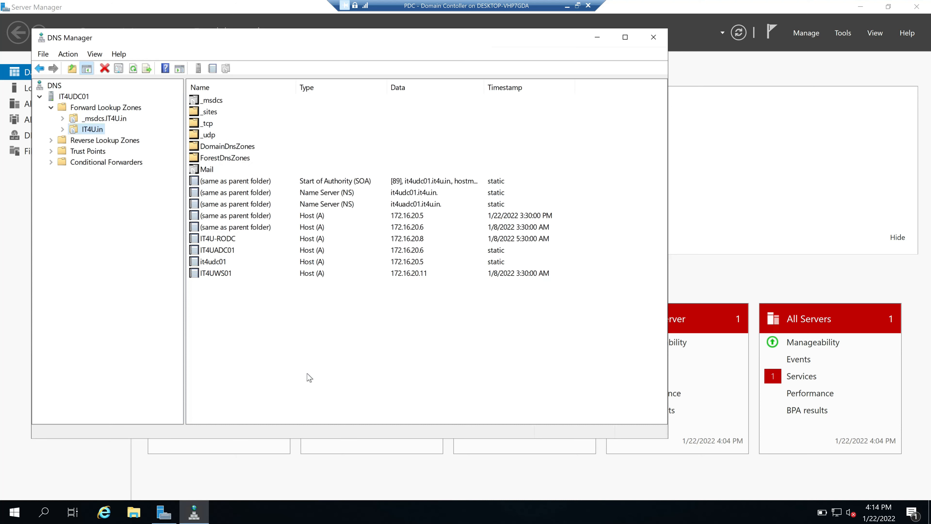
In IT4UDNS01's session, refresh the IT4U.in secondary zone several times
{"action": "left_click", "coordinate": [566, 5]}
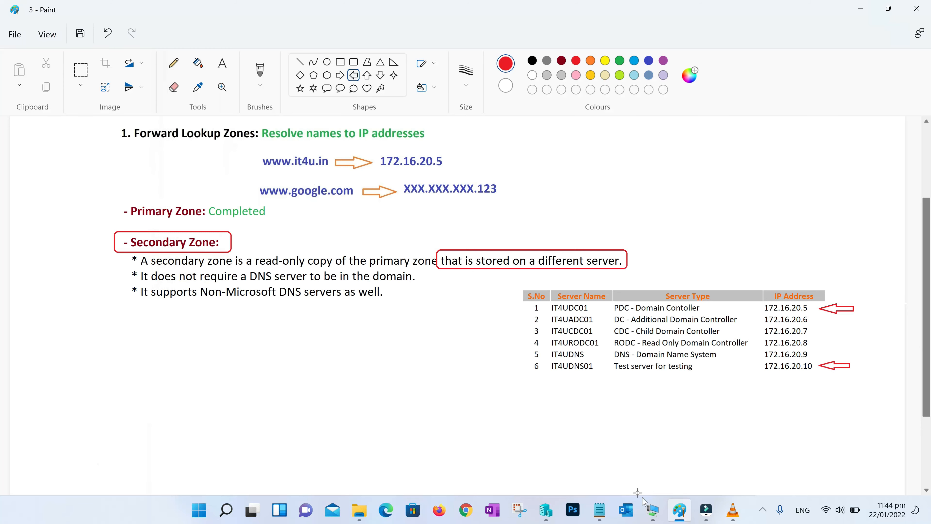
{"action": "mouse_move", "coordinate": [652, 510]}
{"action": "left_click", "coordinate": [583, 452]}
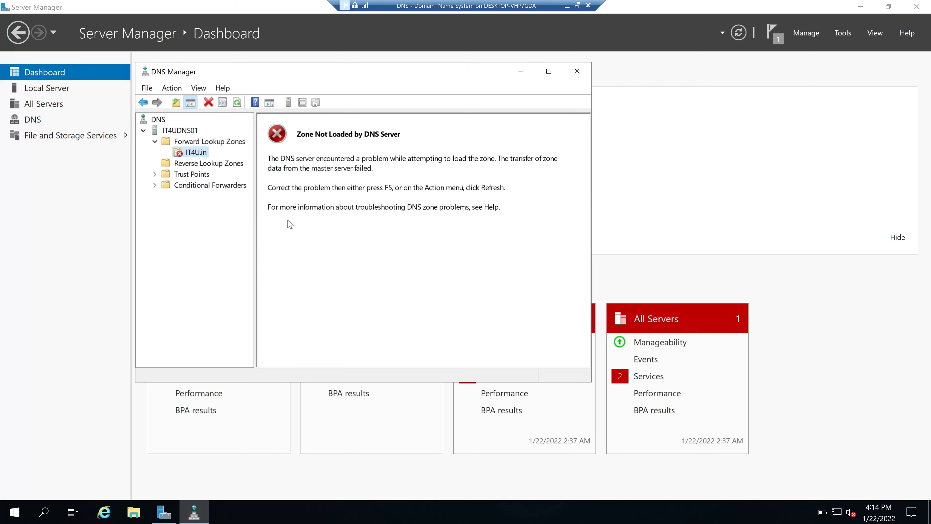
{"action": "left_click", "coordinate": [307, 224]}
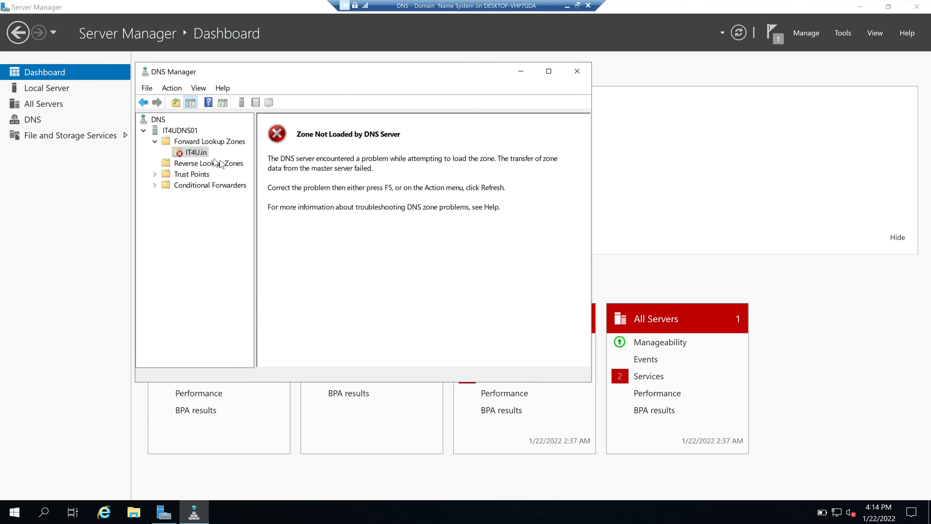
{"action": "right_click", "coordinate": [190, 152]}
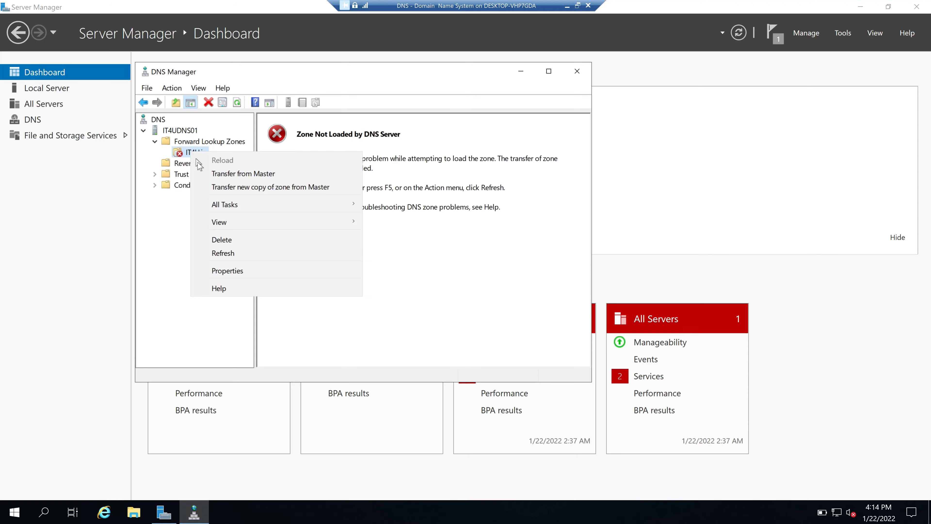
{"action": "left_click", "coordinate": [231, 254]}
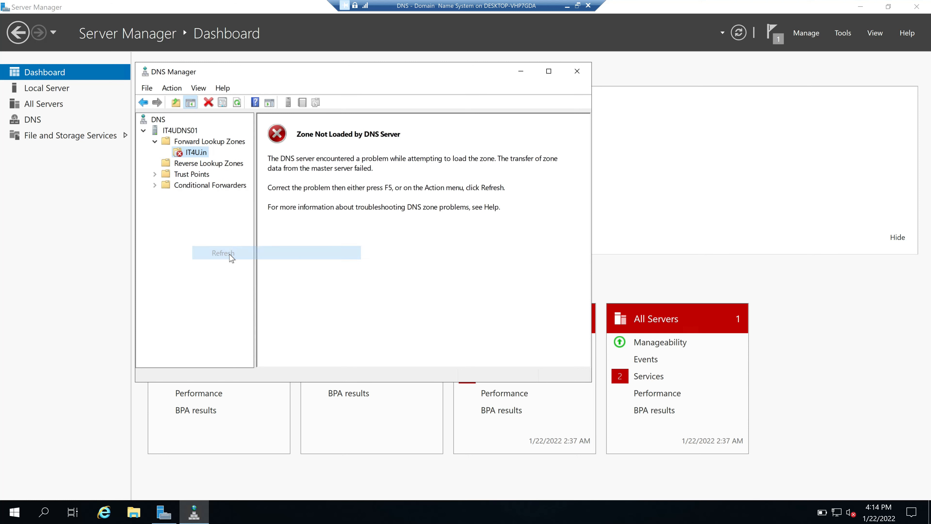
{"action": "right_click", "coordinate": [194, 153]}
{"action": "left_click", "coordinate": [227, 254]}
{"action": "right_click", "coordinate": [196, 154]}
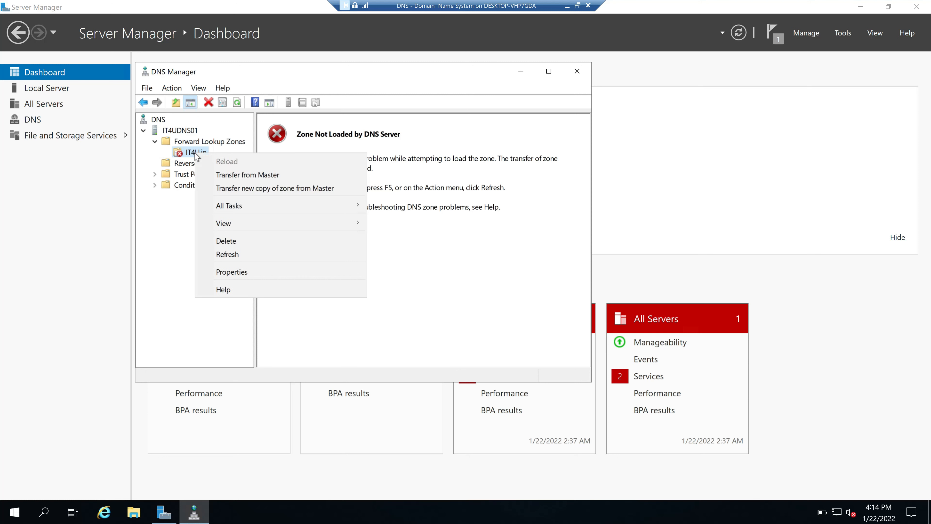
{"action": "left_click", "coordinate": [229, 255]}
Refresh the IT4UDNS01 server and recheck IT4U.in's load status under Forward Lookup Zones
{"action": "left_click", "coordinate": [237, 103]}
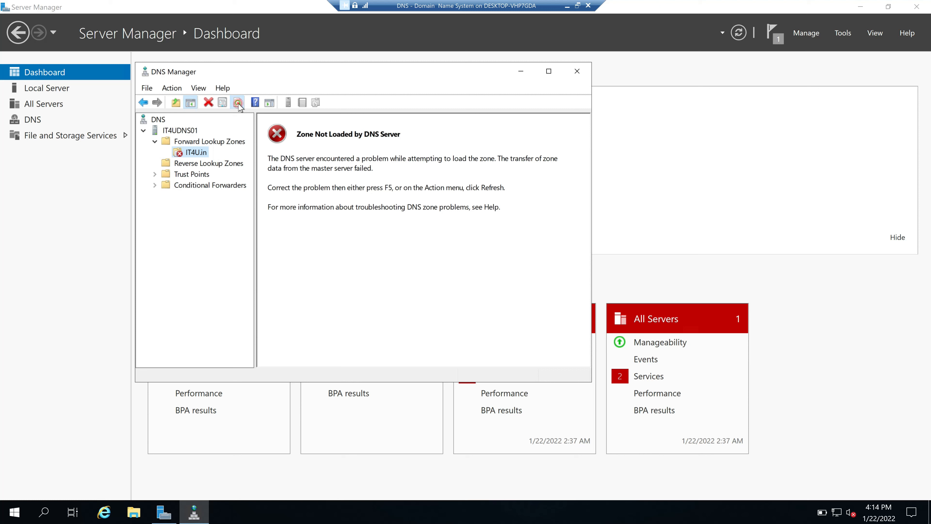
{"action": "right_click", "coordinate": [181, 131]}
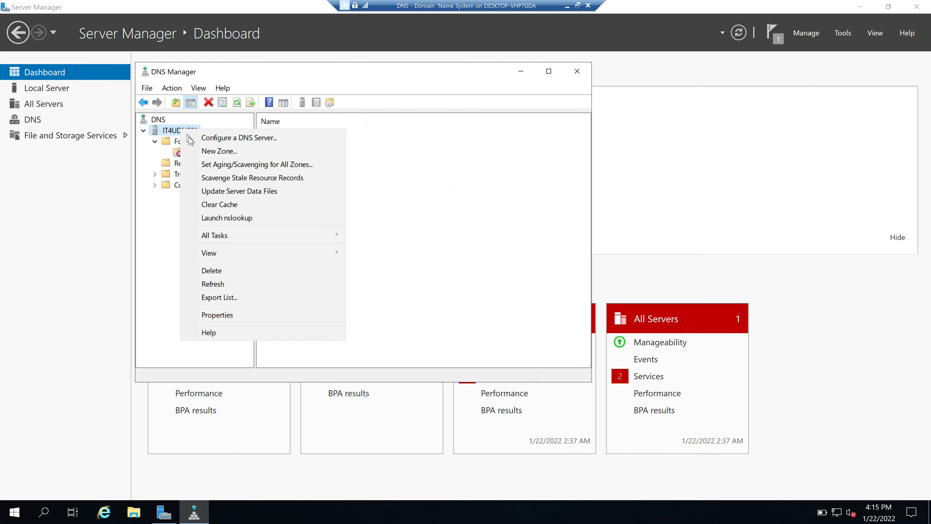
{"action": "left_click", "coordinate": [219, 283]}
{"action": "double_click", "coordinate": [162, 142]}
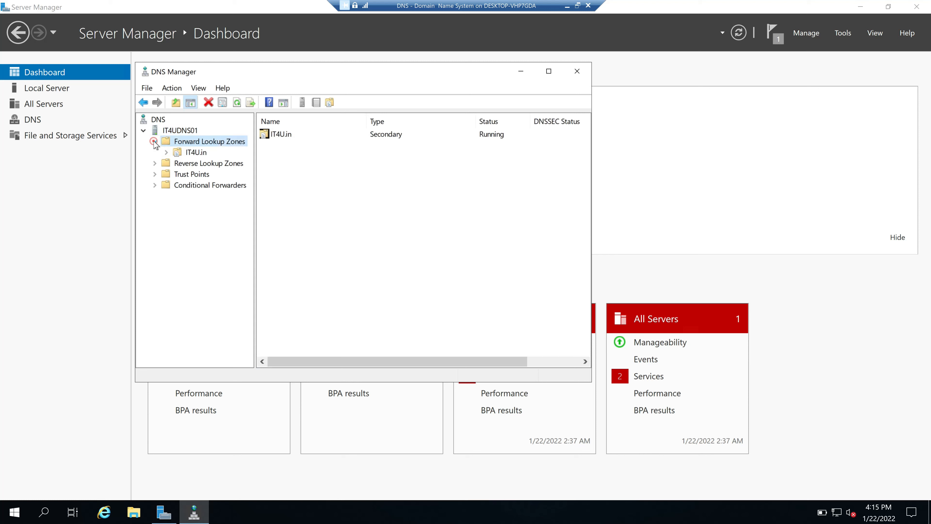
{"action": "left_click", "coordinate": [192, 153]}
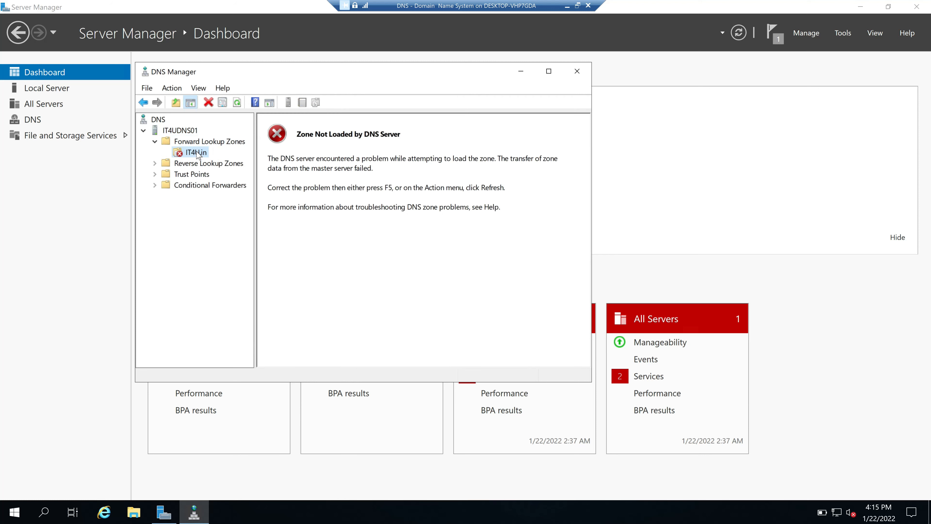
{"action": "right_click", "coordinate": [196, 152]}
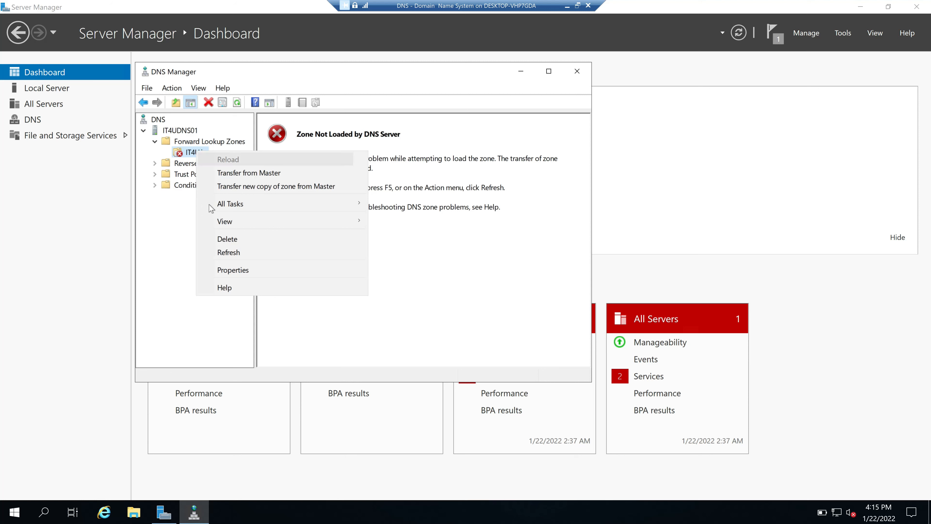
{"action": "left_click", "coordinate": [230, 252]}
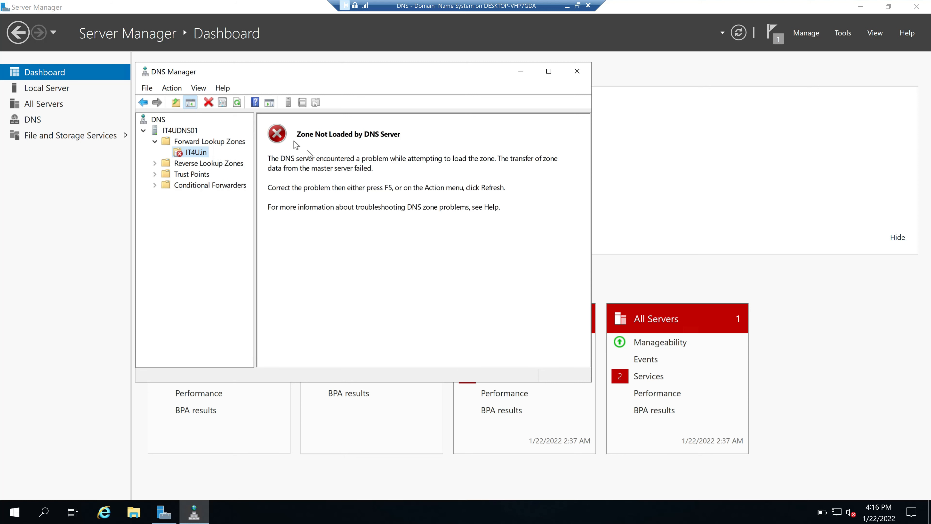
Transfer a new copy of IT4U.in from the master and refresh to show its records
{"action": "right_click", "coordinate": [201, 156]}
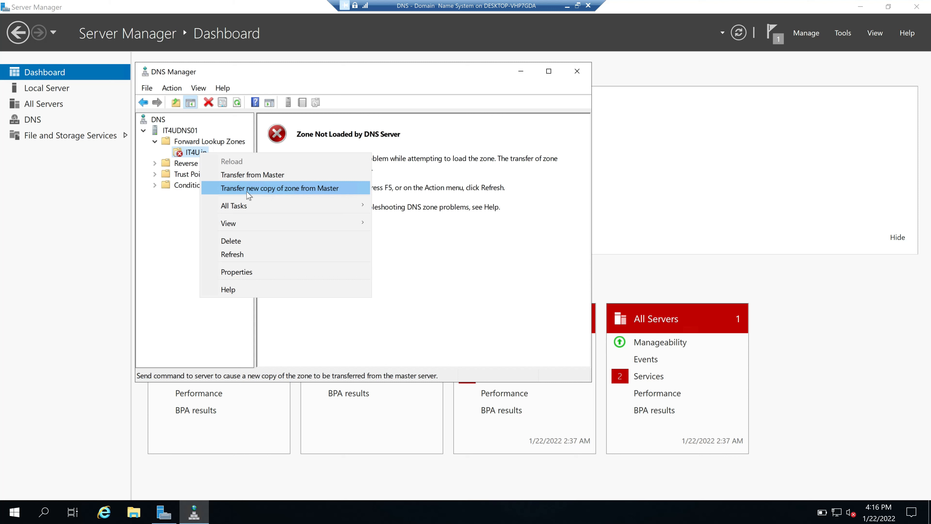
{"action": "left_click", "coordinate": [306, 190]}
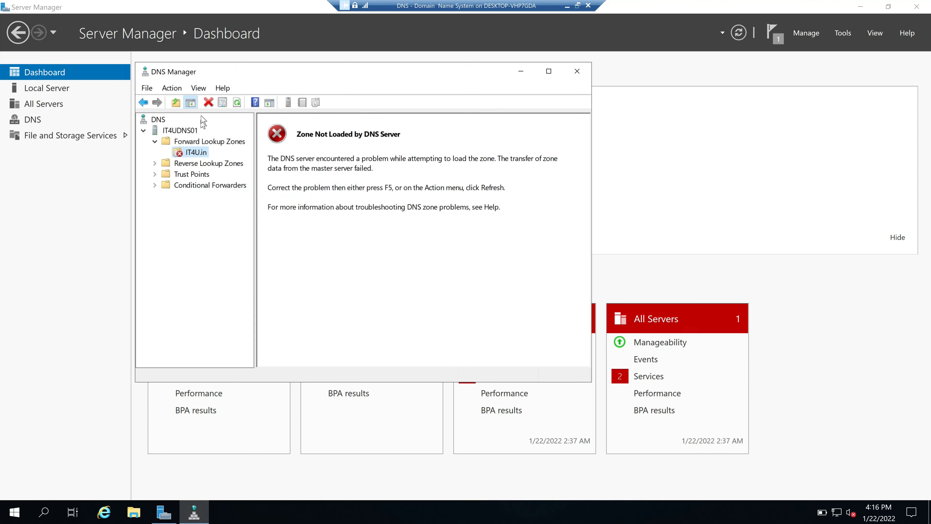
{"action": "left_click", "coordinate": [237, 103]}
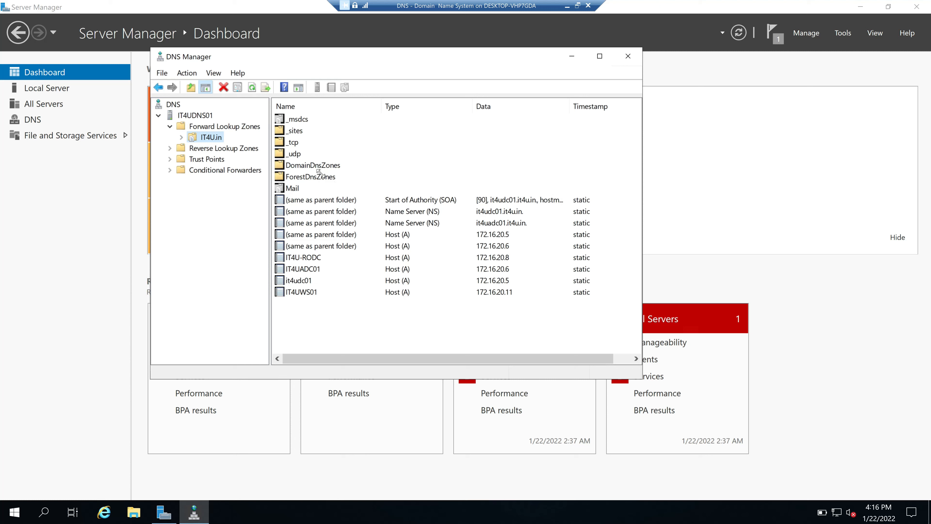
{"action": "left_click", "coordinate": [314, 165]}
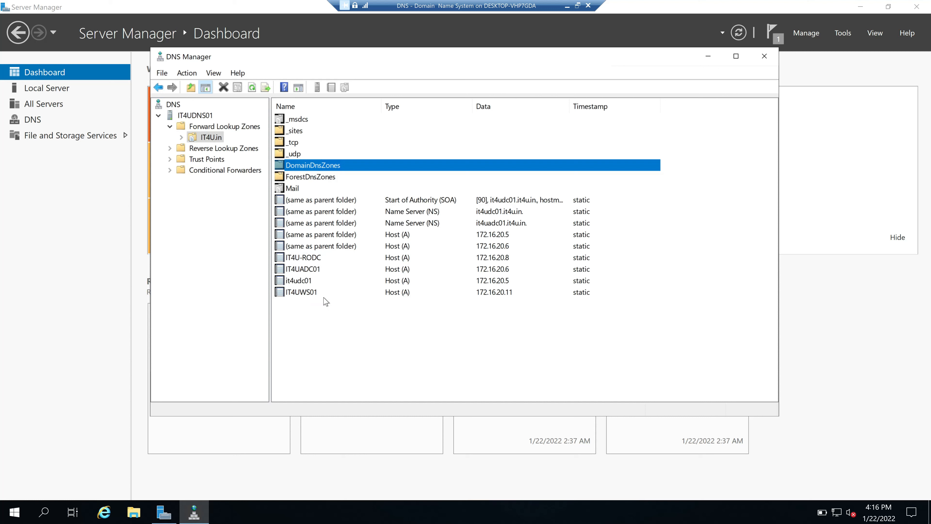
{"action": "left_click", "coordinate": [303, 271]}
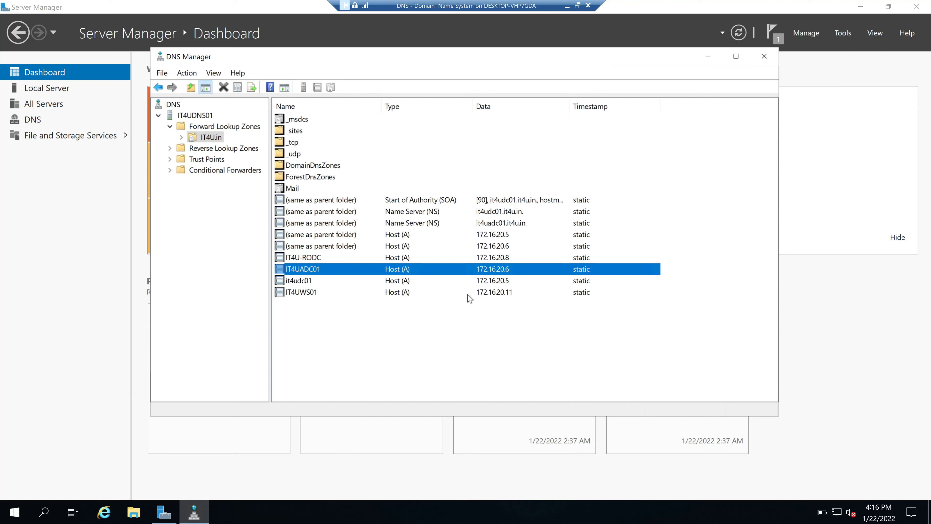
{"action": "left_click", "coordinate": [497, 295]}
{"action": "double_click", "coordinate": [336, 295]}
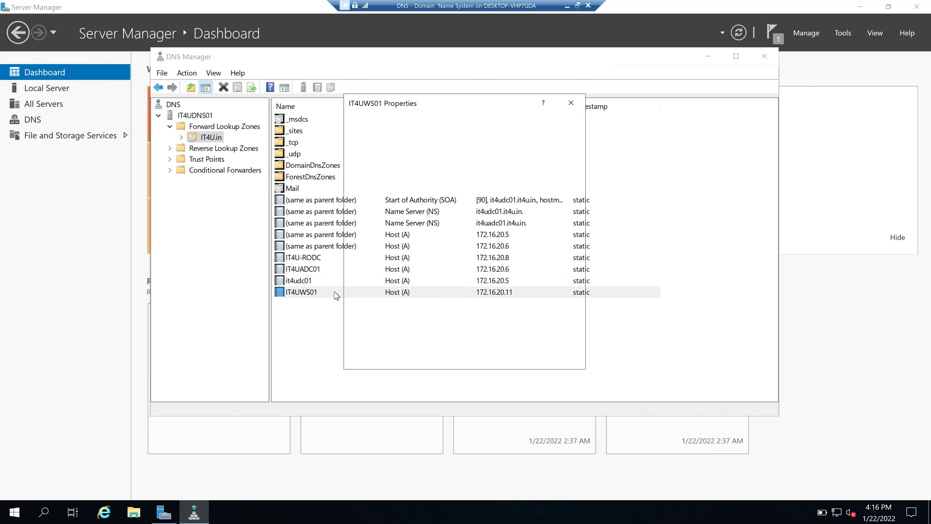
{"action": "key", "text": "Escape"}
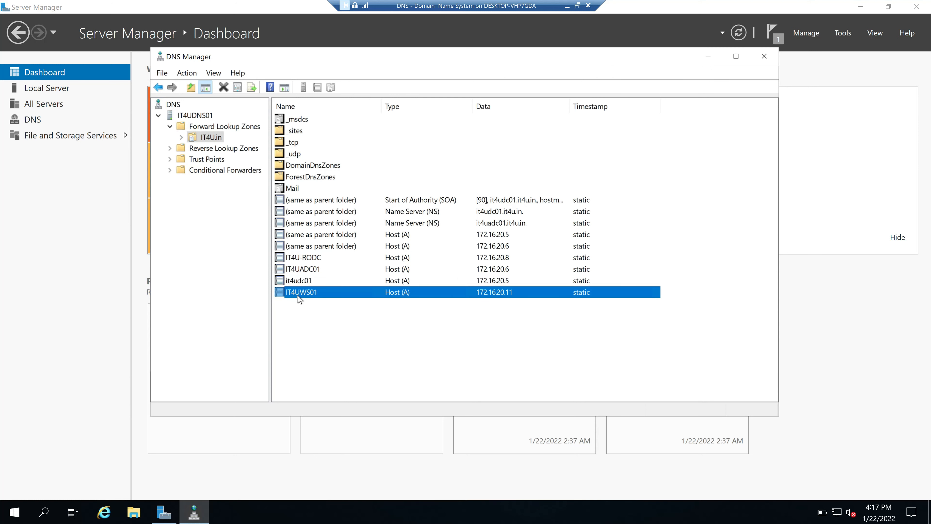
{"action": "double_click", "coordinate": [371, 294]}
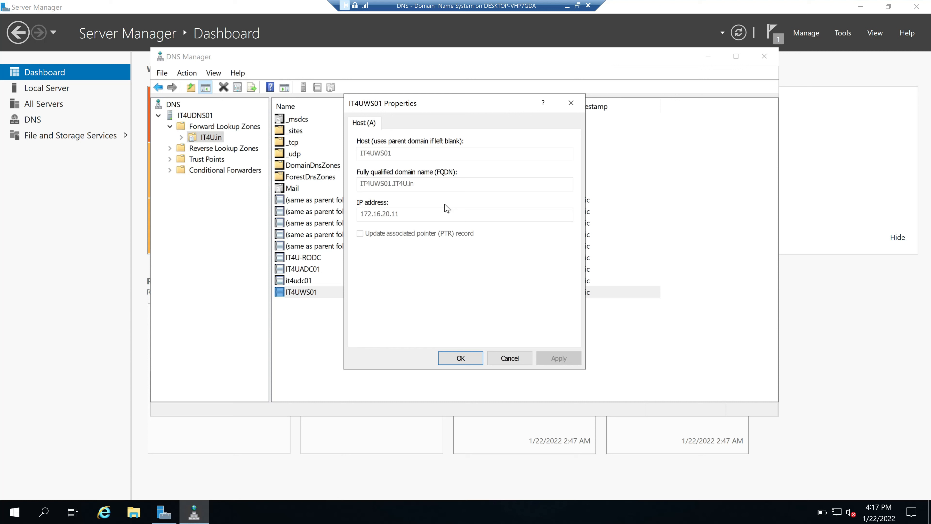
{"action": "left_click", "coordinate": [509, 358]}
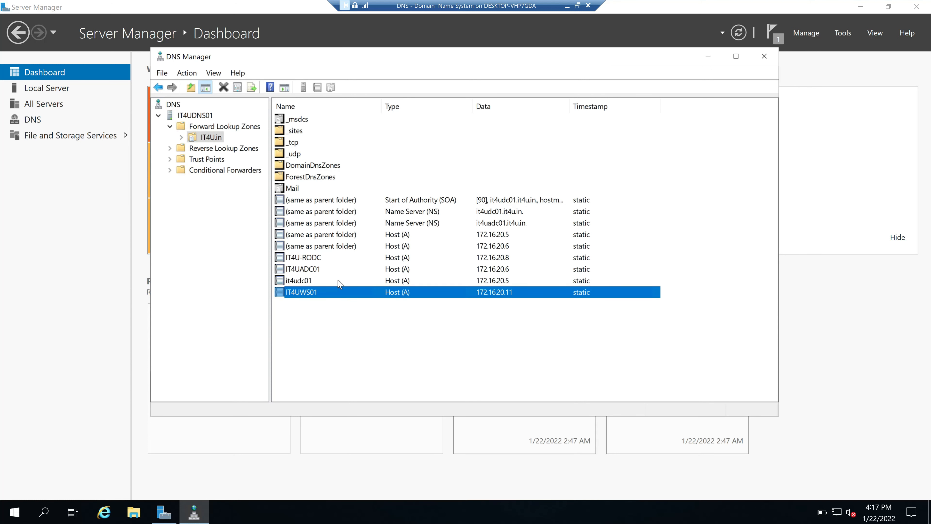
{"action": "left_click", "coordinate": [75, 224]}
{"action": "left_click", "coordinate": [51, 89]}
{"action": "left_click", "coordinate": [348, 347]}
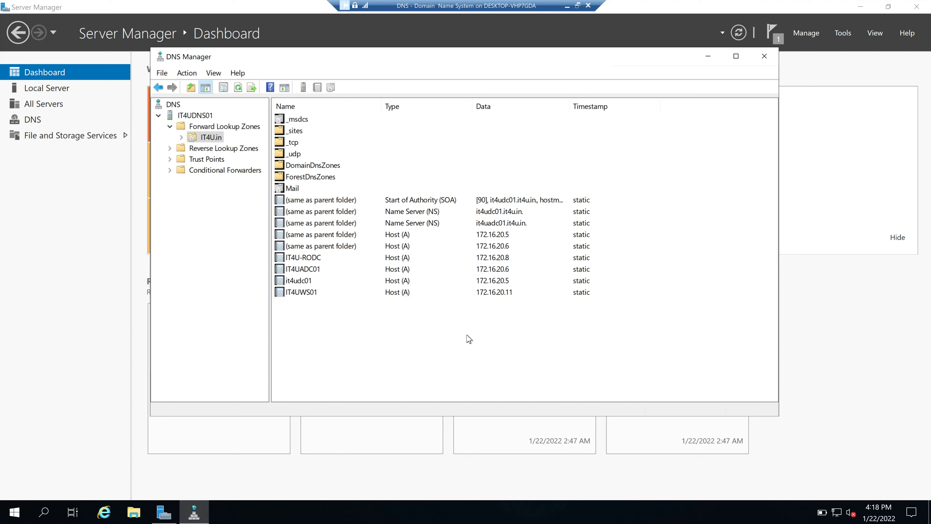
Add the bullet '* It keeps a complete copy of another zone.' and switch to the DNS Zones overview
{"action": "left_click", "coordinate": [567, 6]}
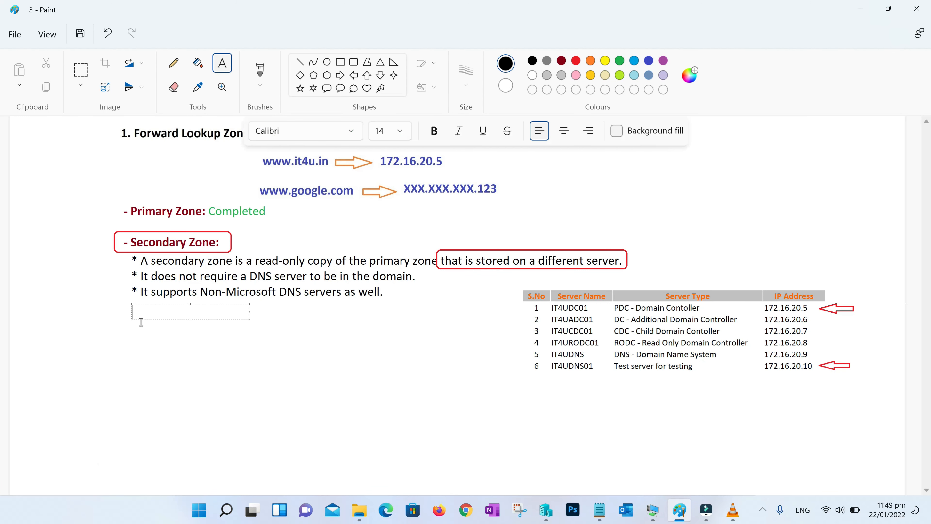
{"action": "type", "text": "* It keeps a complete"}
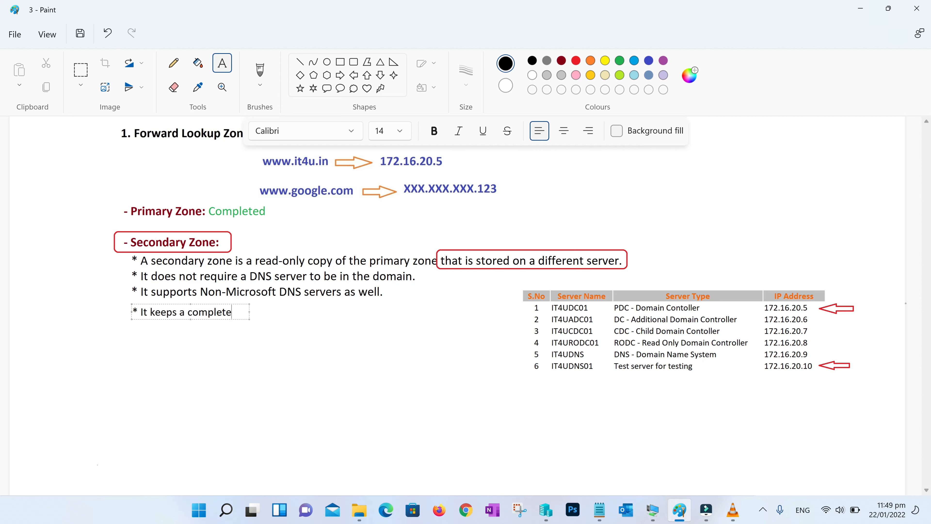
{"action": "type", "text": " copy of another"}
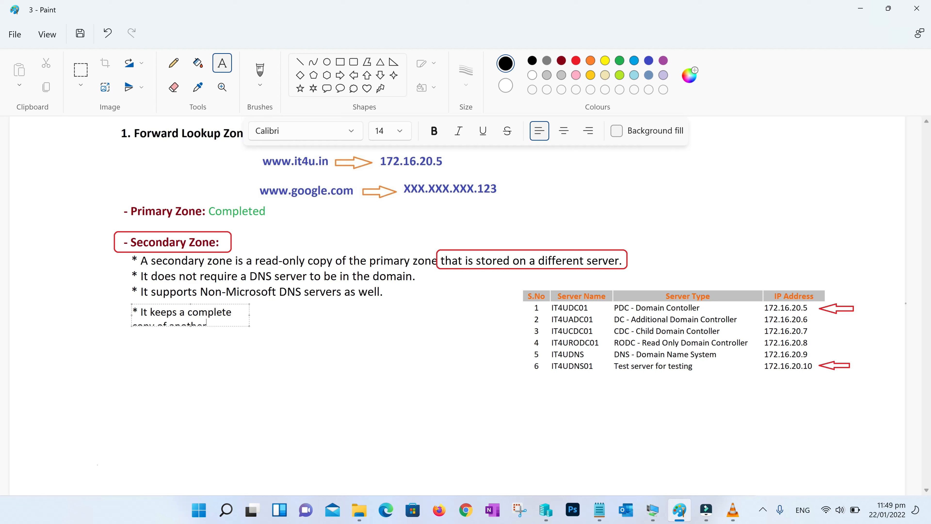
{"action": "type", "text": " zone."}
{"action": "left_click", "coordinate": [187, 329]}
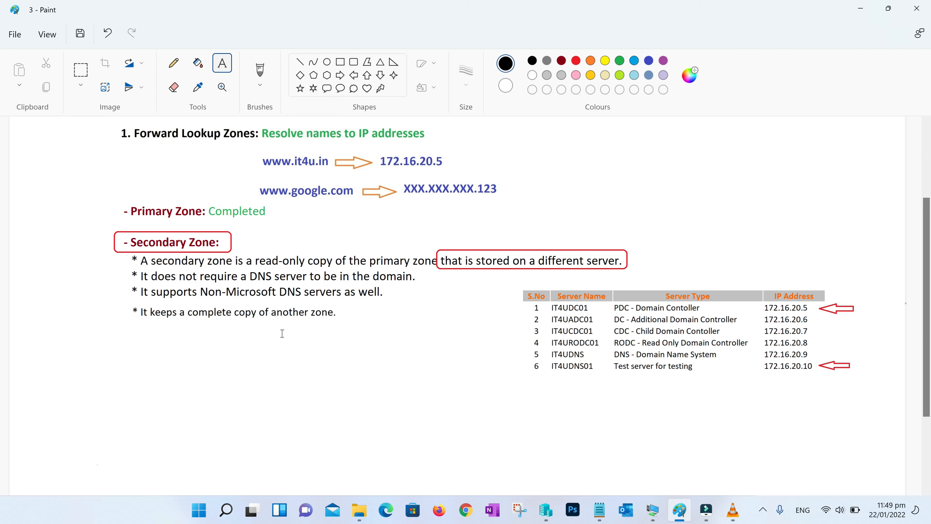
{"action": "left_click", "coordinate": [359, 510]}
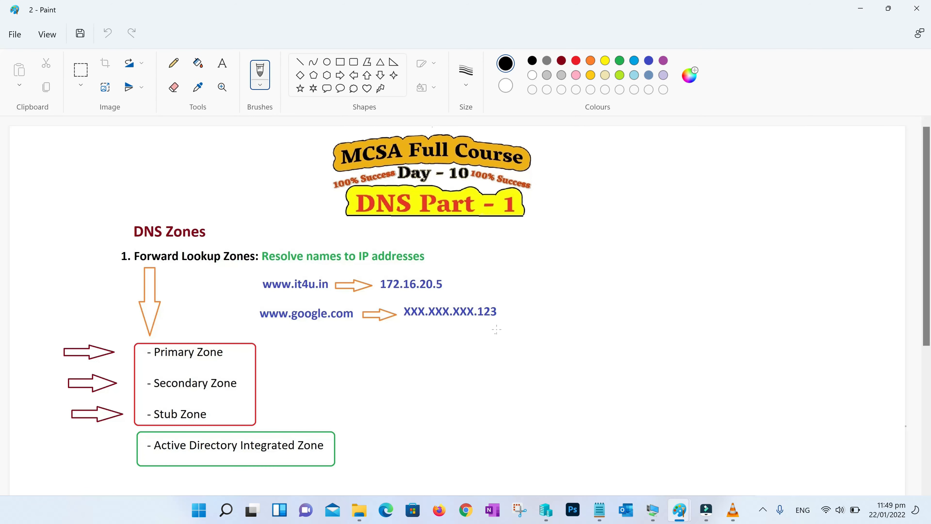
Scroll to the notes marking Secondary Zone Completed and explaining stub zones
{"action": "scroll", "coordinate": [517, 334], "scroll_direction": "down", "scroll_amount": 5}
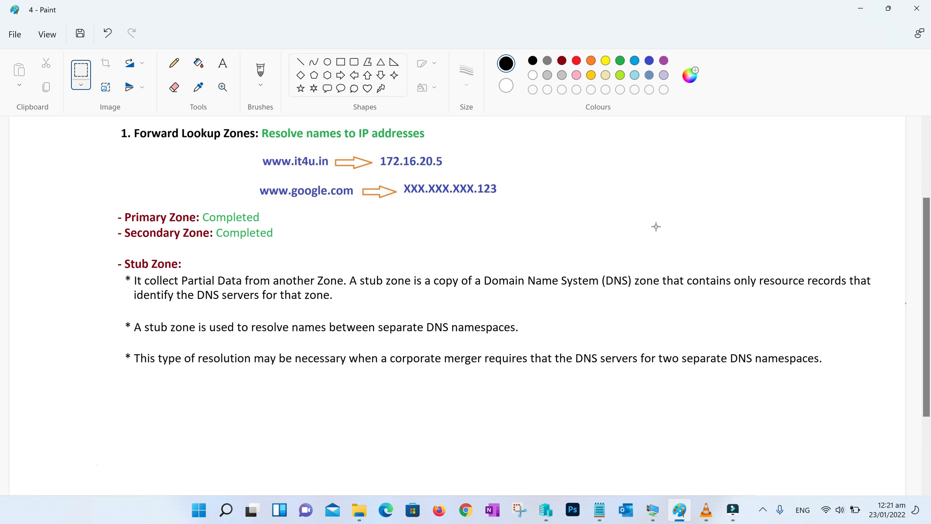
Label the rounded box IT4U and draw a Facebook box beside it
{"action": "scroll", "coordinate": [656, 226], "scroll_direction": "down", "scroll_amount": 3}
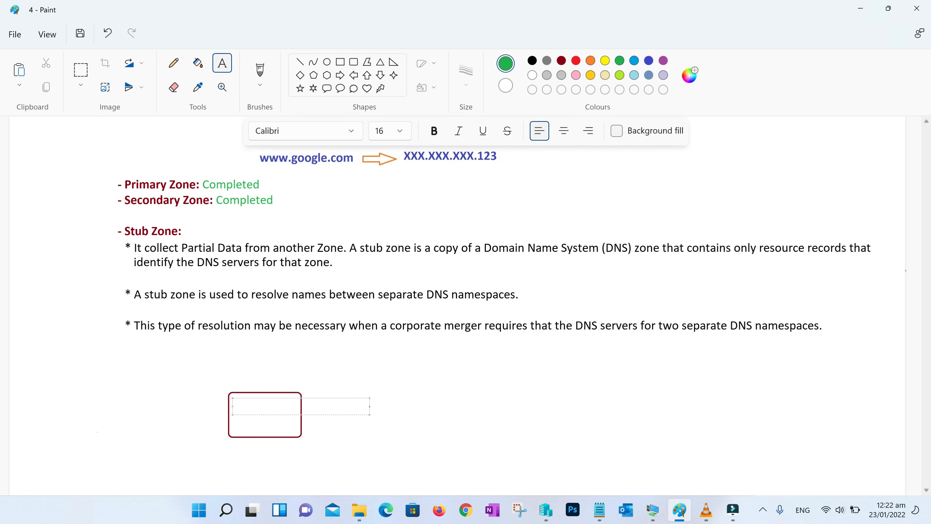
{"action": "type", "text": "IT4U"}
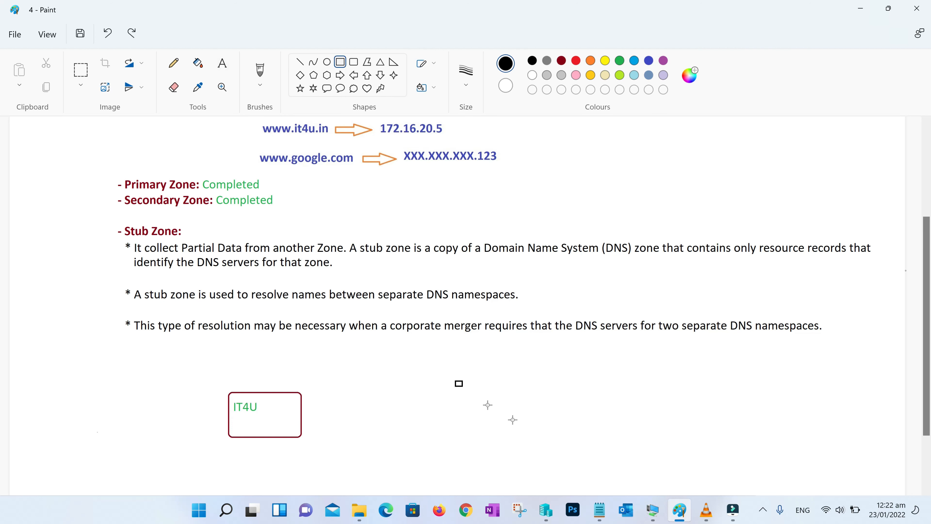
{"action": "left_click_drag", "start_coordinate": [455, 381], "coordinate": [613, 457]}
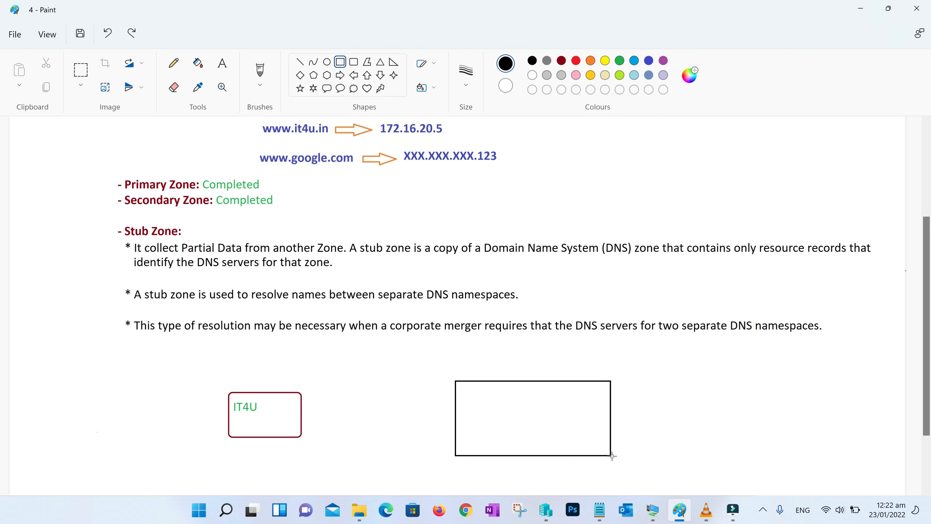
{"action": "type", "text": "F"}
{"action": "type", "text": "acebook"}
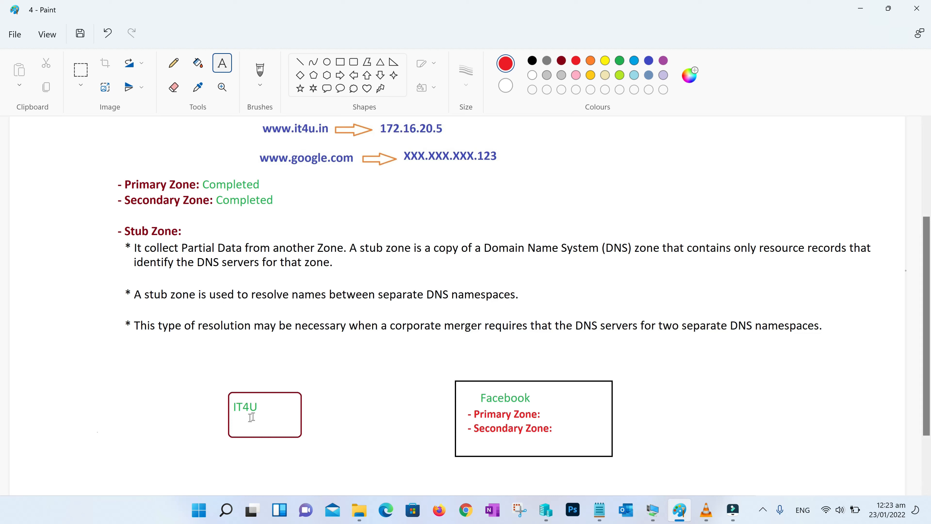
Draw small black hexagons beneath the IT4U box
{"action": "scroll", "coordinate": [345, 410], "scroll_direction": "down", "scroll_amount": 2}
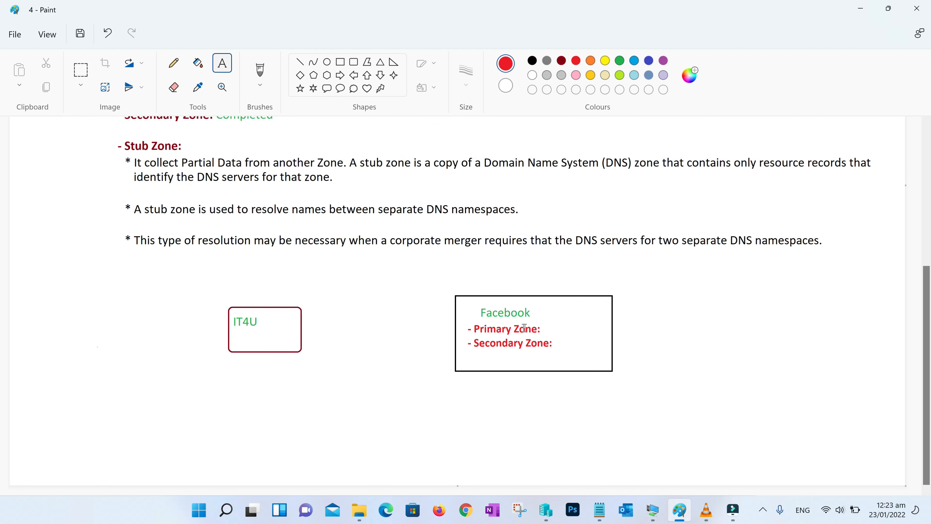
{"action": "mouse_move", "coordinate": [128, 373]}
{"action": "left_mouse_down"}
{"action": "mouse_move", "coordinate": [155, 395]}
{"action": "mouse_move", "coordinate": [212, 406]}
{"action": "mouse_move", "coordinate": [342, 417]}
{"action": "left_mouse_up"}
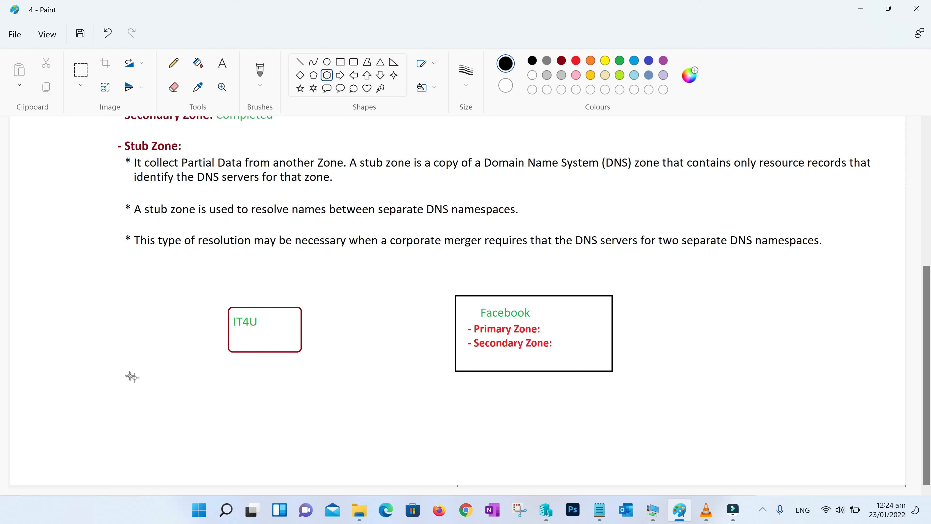
{"action": "left_click_drag", "start_coordinate": [293, 367], "coordinate": [319, 381]}
{"action": "left_click_drag", "start_coordinate": [213, 422], "coordinate": [224, 434]}
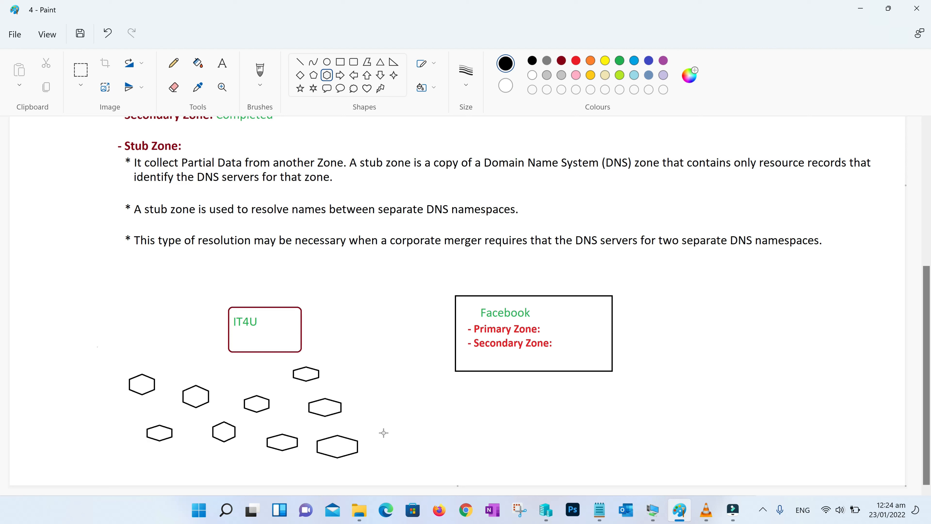
Connect each of the eight hexagons to the IT4U box with green lines
{"action": "left_click", "coordinate": [299, 62]}
{"action": "left_click", "coordinate": [619, 60]}
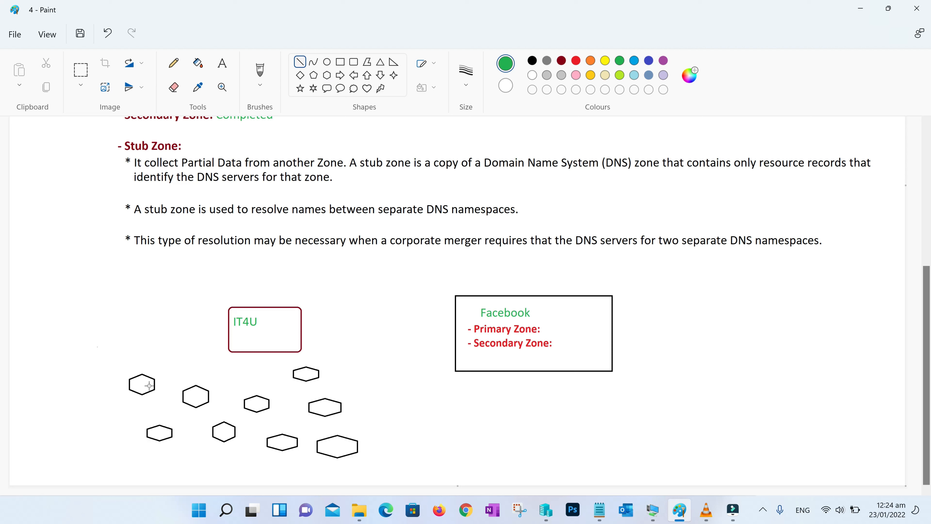
{"action": "left_click_drag", "start_coordinate": [149, 385], "coordinate": [228, 345]}
{"action": "left_click_drag", "start_coordinate": [208, 393], "coordinate": [244, 350]}
{"action": "left_click_drag", "start_coordinate": [258, 377], "coordinate": [253, 347]}
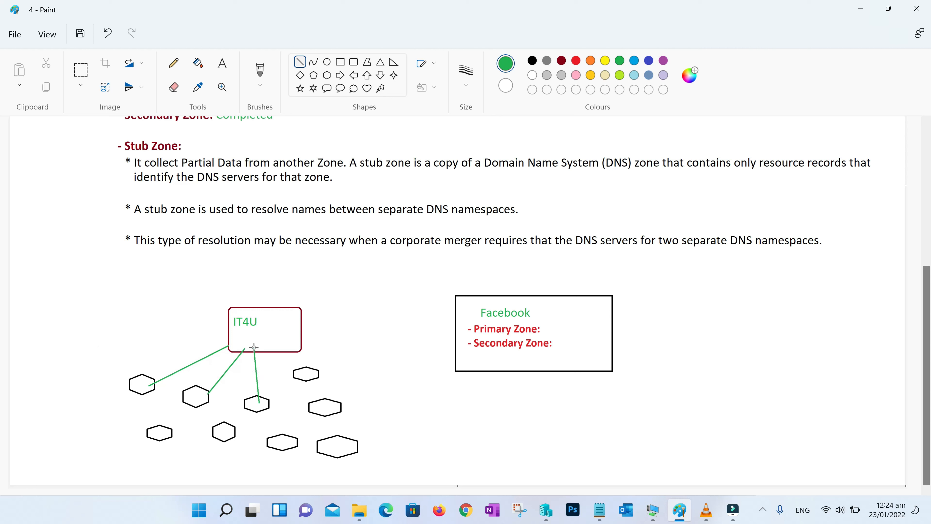
{"action": "left_click_drag", "start_coordinate": [300, 371], "coordinate": [279, 343]}
{"action": "left_click_drag", "start_coordinate": [314, 404], "coordinate": [267, 349]}
{"action": "left_click_drag", "start_coordinate": [287, 438], "coordinate": [261, 346]}
{"action": "left_click_drag", "start_coordinate": [161, 430], "coordinate": [234, 347]}
{"action": "left_click_drag", "start_coordinate": [327, 444], "coordinate": [273, 347]}
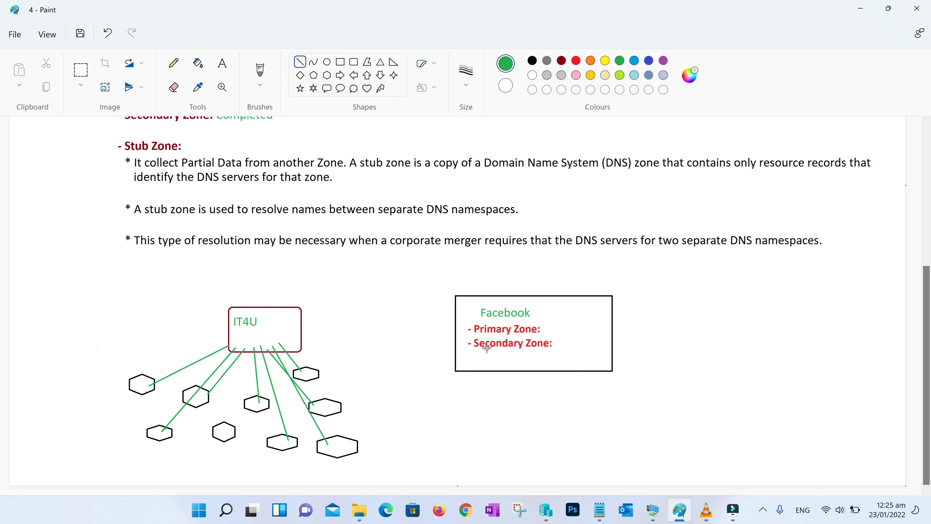
Label the IT4U box 'Stub Zone' in red and draw a line joining it to Facebook
{"action": "key", "text": "alt+Tab"}
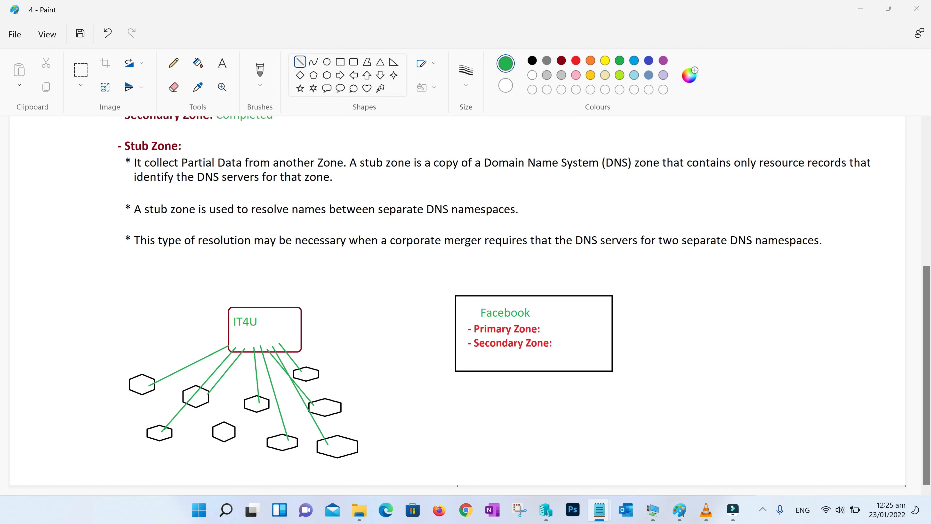
{"action": "left_click", "coordinate": [574, 61]}
{"action": "left_click", "coordinate": [576, 62]}
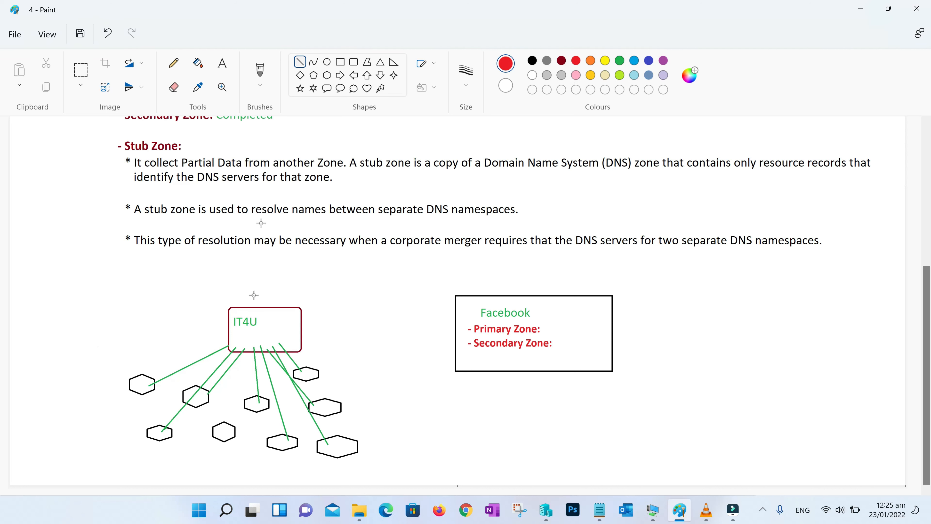
{"action": "left_click", "coordinate": [222, 63]}
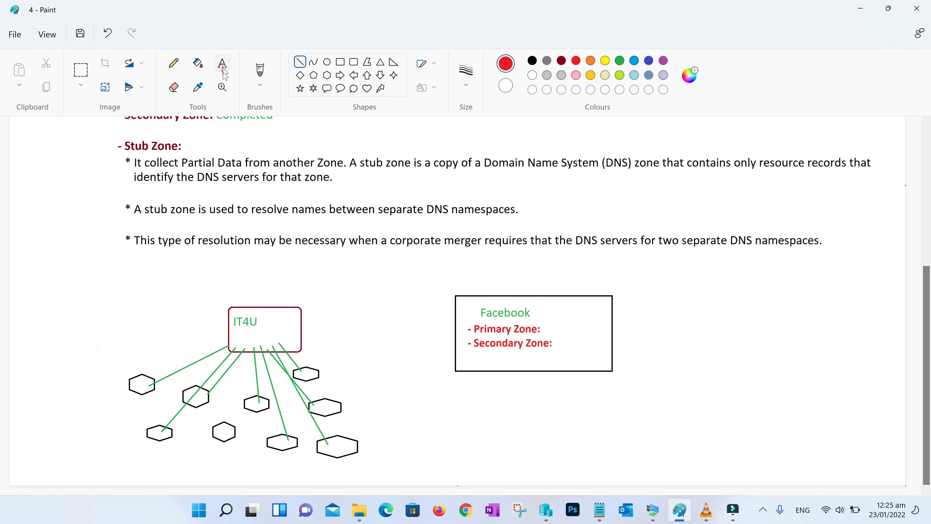
{"action": "left_click", "coordinate": [236, 331]}
{"action": "type", "text": "Stub Zone"}
{"action": "left_click", "coordinate": [357, 365]}
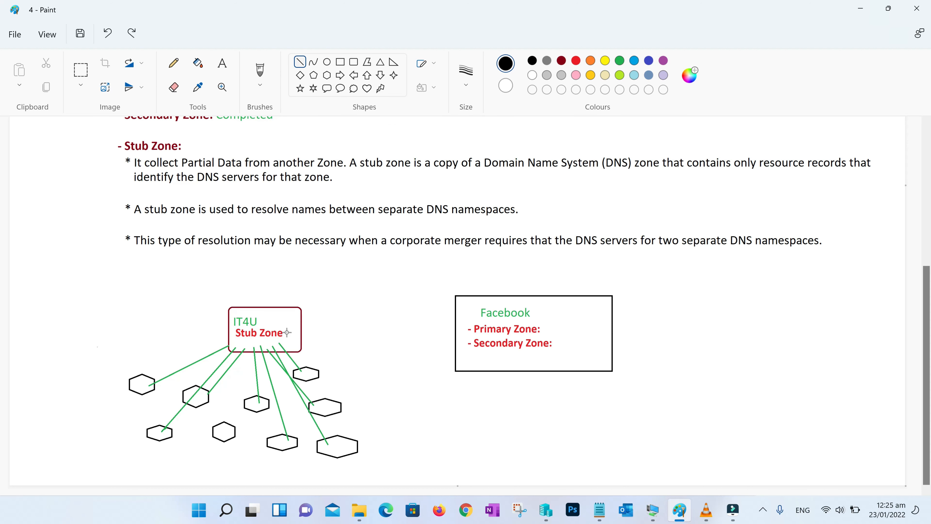
{"action": "left_click_drag", "start_coordinate": [287, 332], "coordinate": [466, 331]}
{"action": "left_click", "coordinate": [395, 368]}
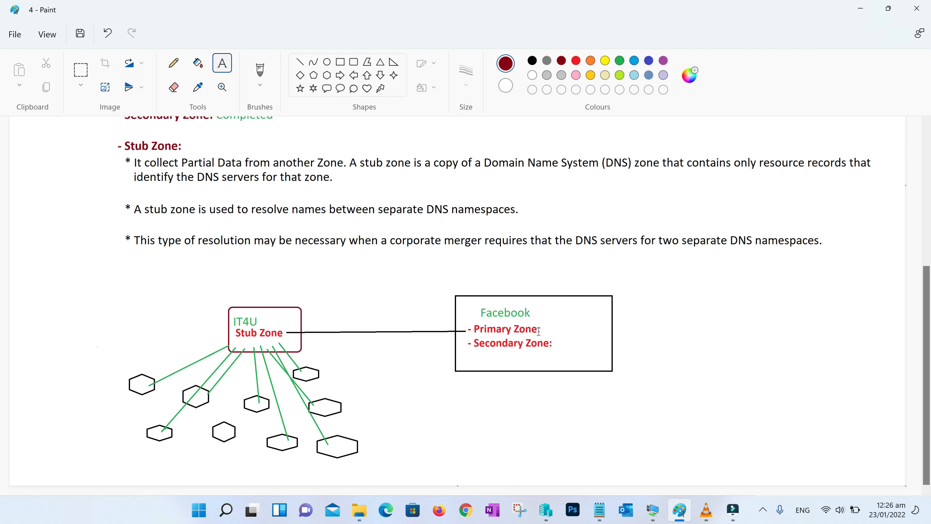
Write Start of Authority, Name Server and Host record above the Stub Zone–Facebook line
{"action": "left_click", "coordinate": [321, 279]}
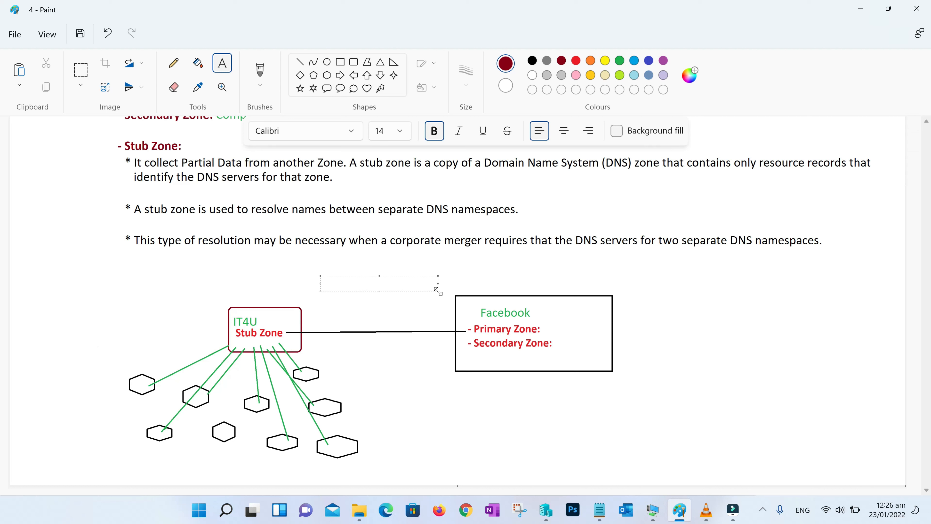
{"action": "left_click_drag", "start_coordinate": [438, 291], "coordinate": [456, 336]}
{"action": "type", "text": "- Start of Authority - Name Server - Host record"}
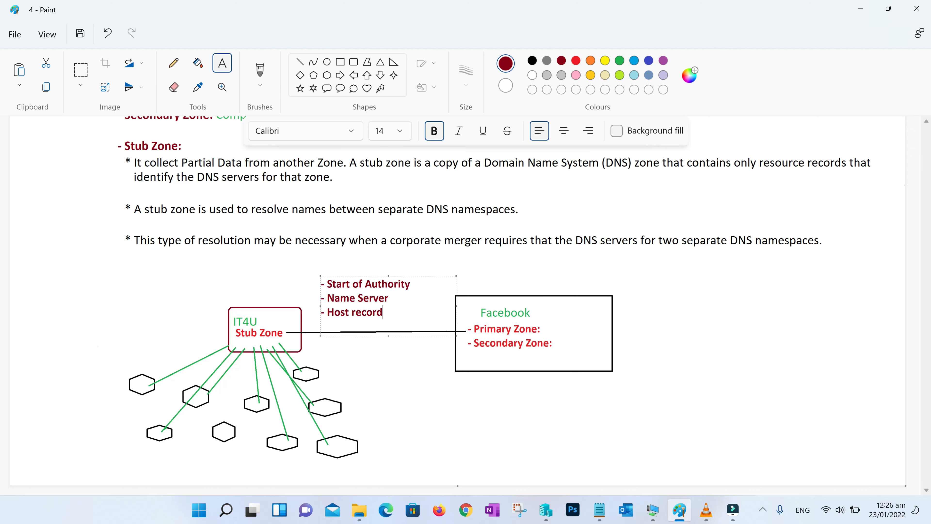
{"action": "left_click", "coordinate": [406, 355]}
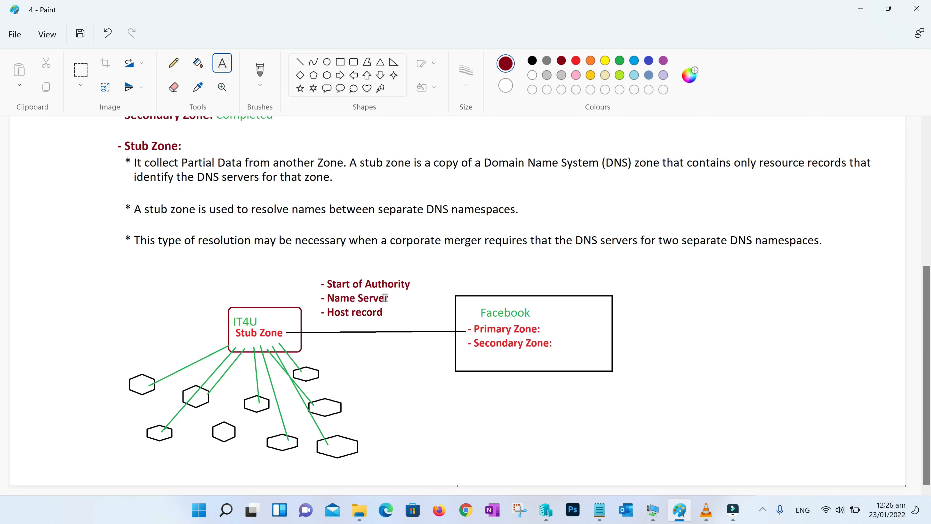
{"action": "left_click", "coordinate": [437, 387]}
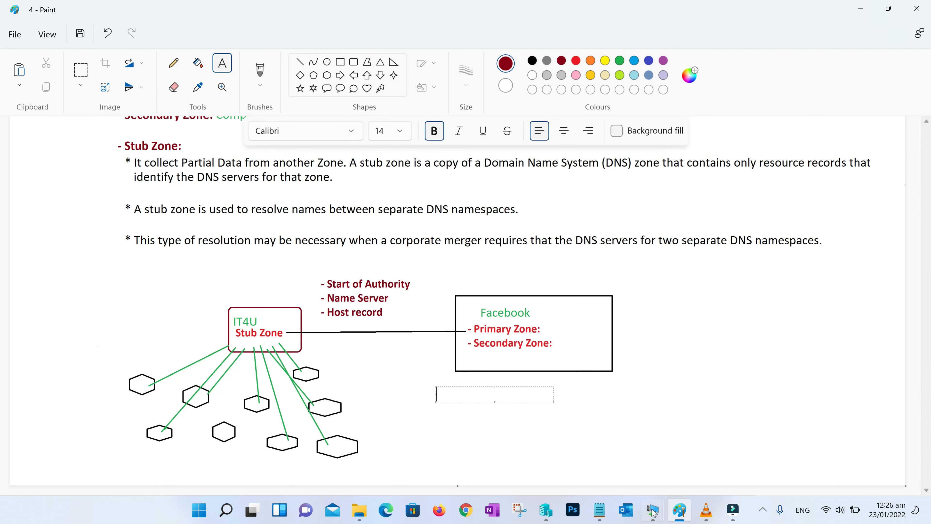
In the PDC's DNS Manager, point out IT4U.in's SOA, Name Server, 172.16.20.6 and IT4U-RODC records
{"action": "mouse_move", "coordinate": [656, 516]}
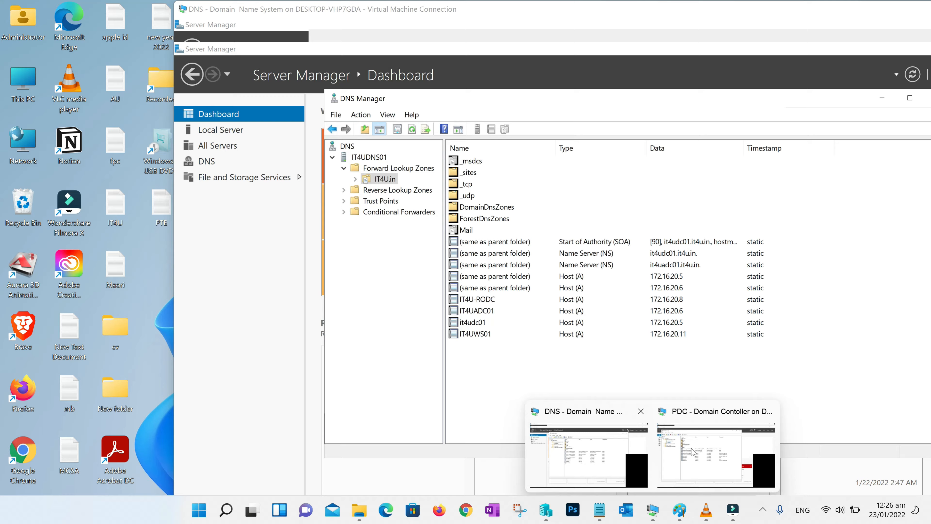
{"action": "left_click", "coordinate": [694, 453]}
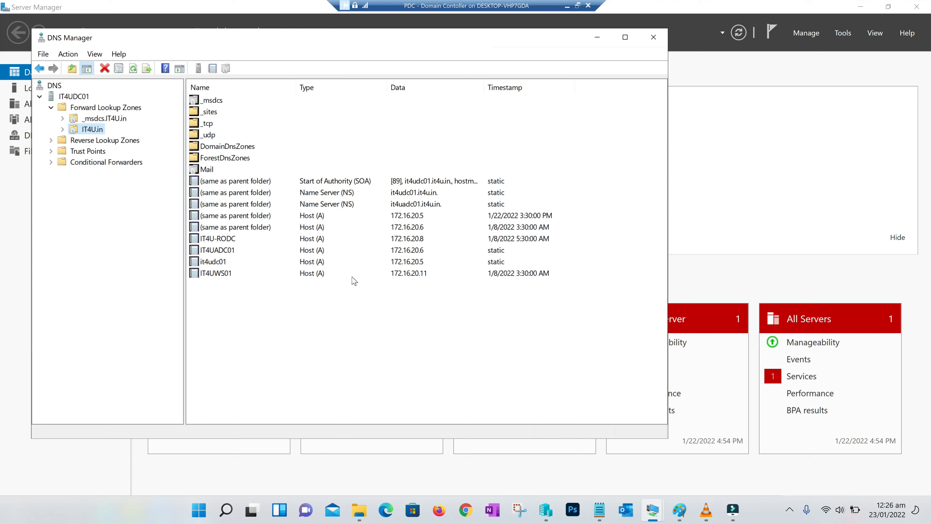
{"action": "left_click", "coordinate": [319, 185]}
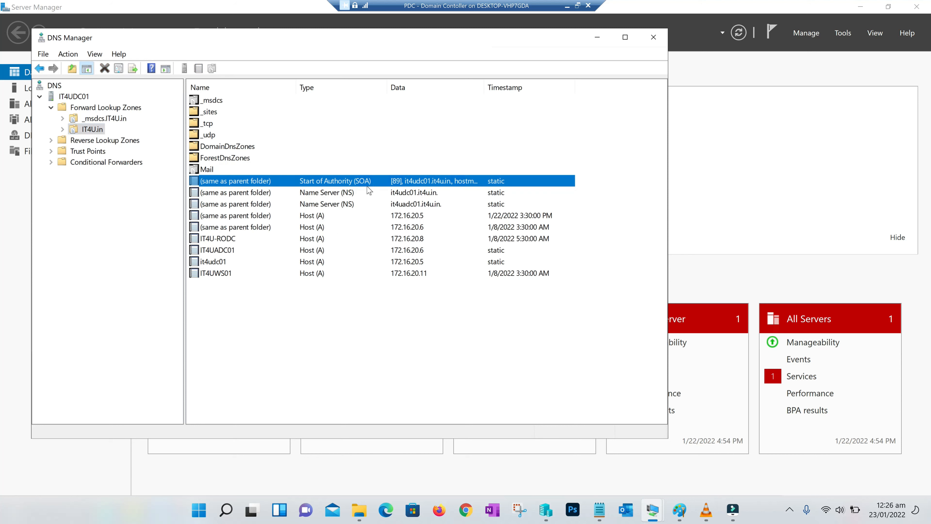
{"action": "left_click", "coordinate": [317, 196]}
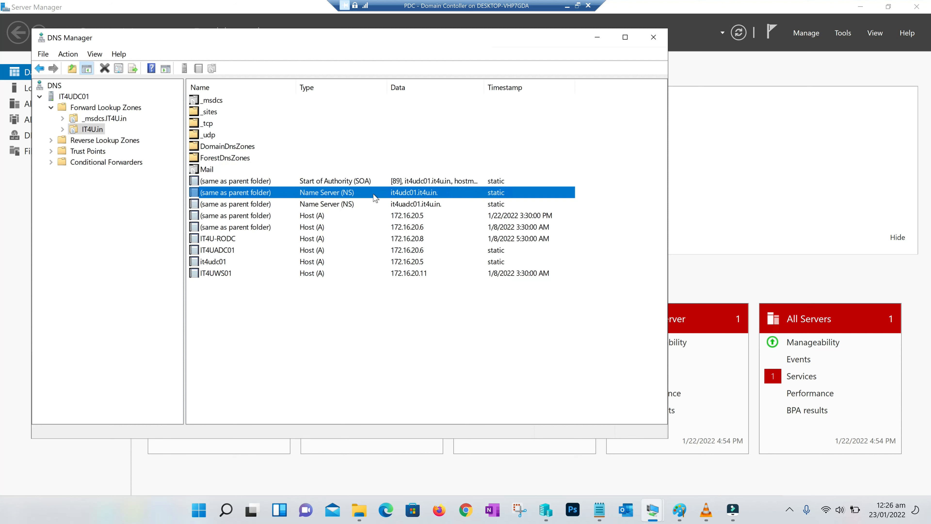
{"action": "left_click", "coordinate": [314, 242]}
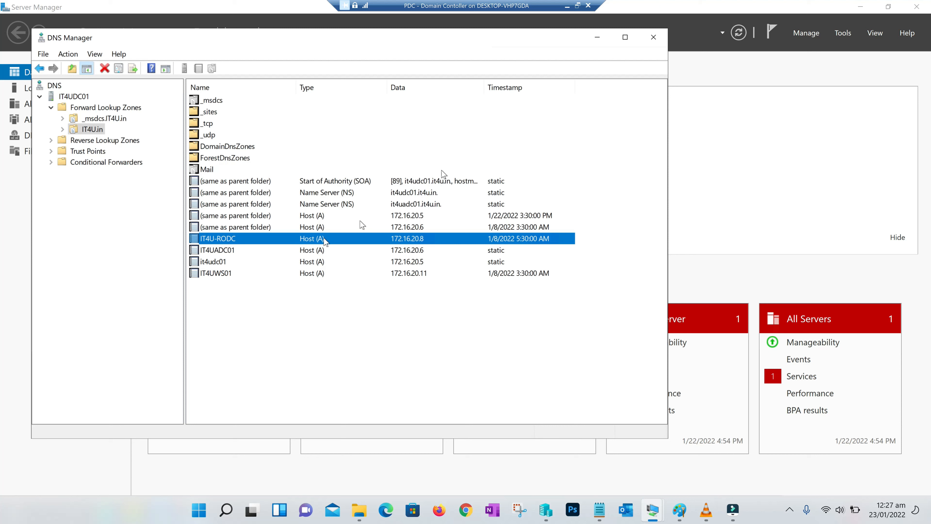
{"action": "left_click", "coordinate": [326, 183]}
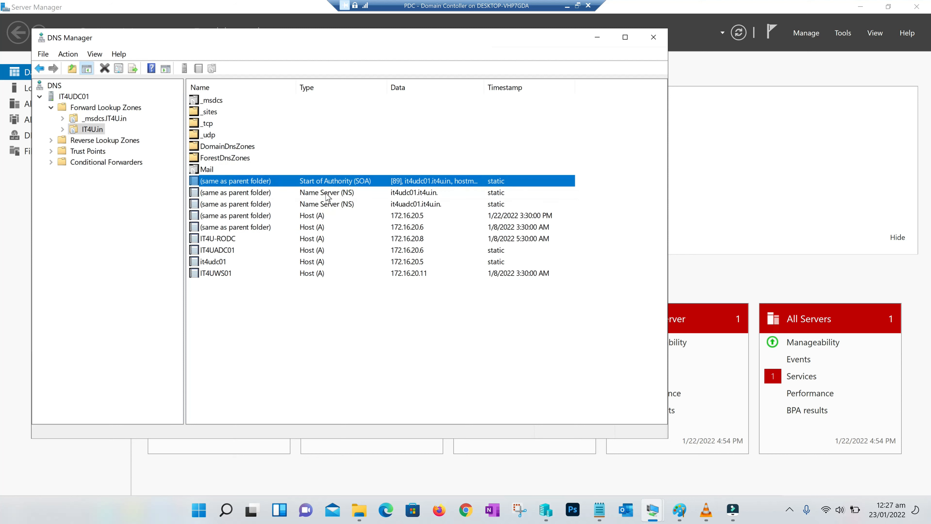
{"action": "left_click", "coordinate": [326, 194]}
{"action": "left_click", "coordinate": [311, 228]}
{"action": "left_click", "coordinate": [307, 240]}
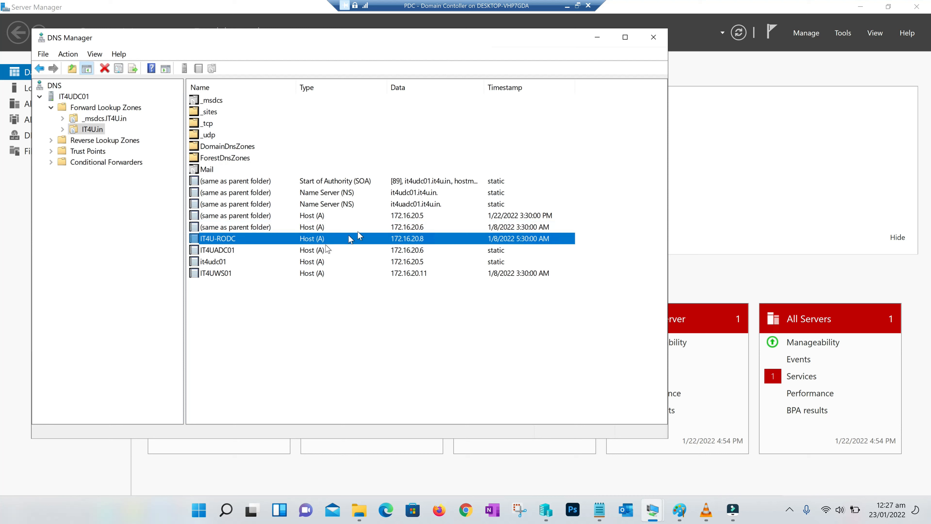
{"action": "left_click", "coordinate": [567, 6]}
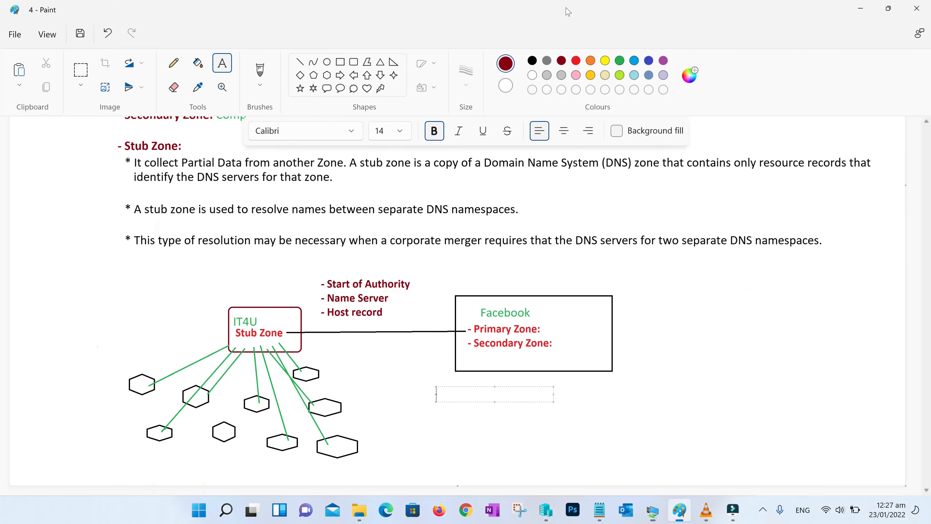
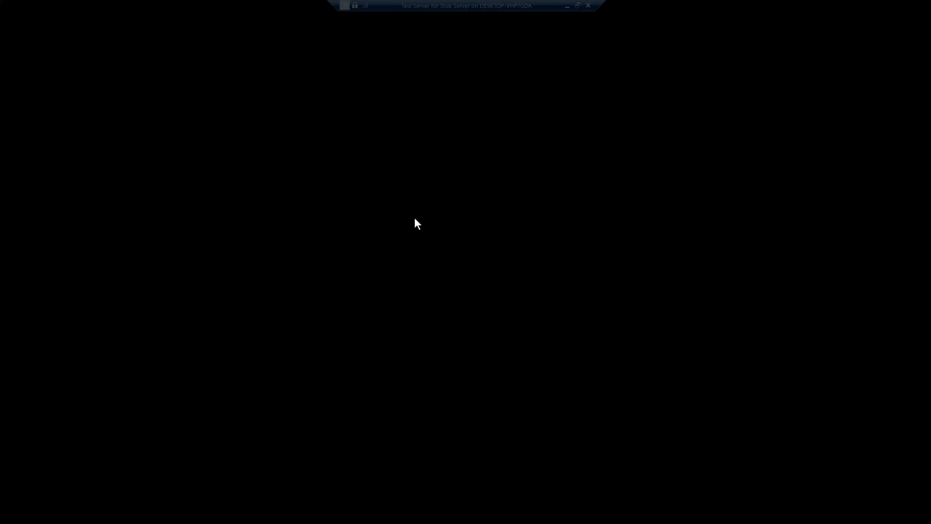
Sign in to the test server with the administrator password
{"action": "type", "text": "••••••••••"}
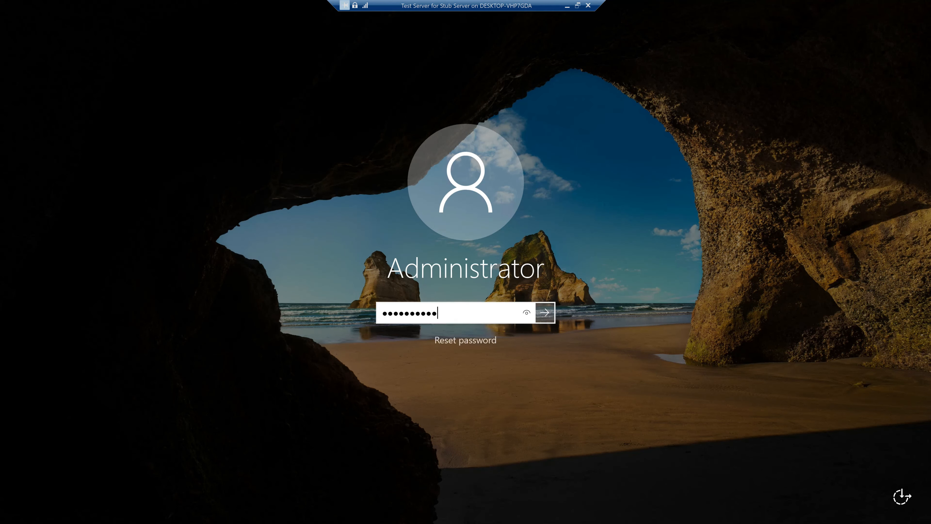
{"action": "key", "text": "Return"}
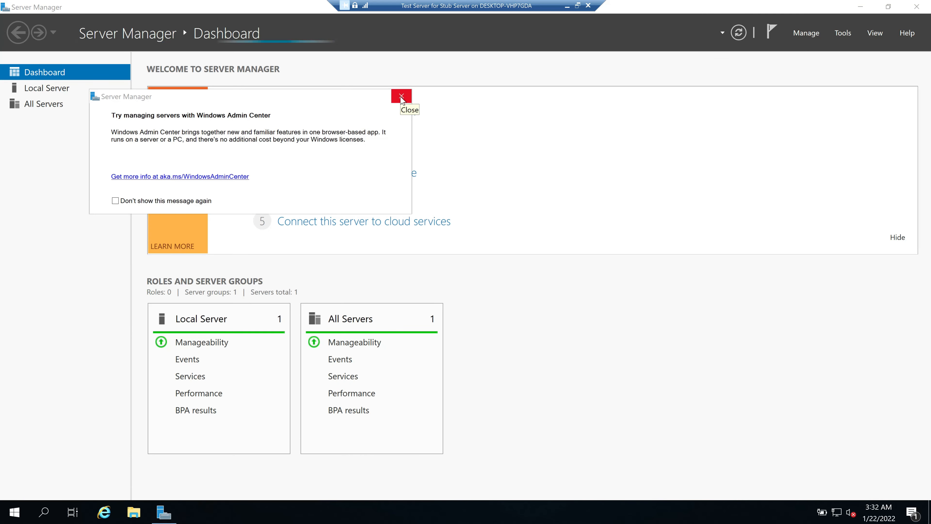
Dismiss the Windows Admin Center pop-up and launch DNS Manager from Tools
{"action": "left_click", "coordinate": [399, 92]}
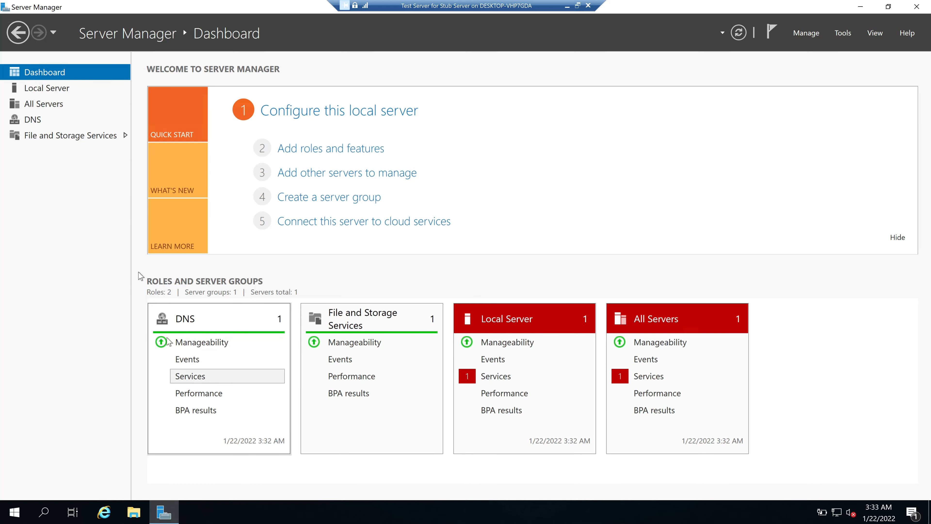
{"action": "left_click", "coordinate": [59, 92]}
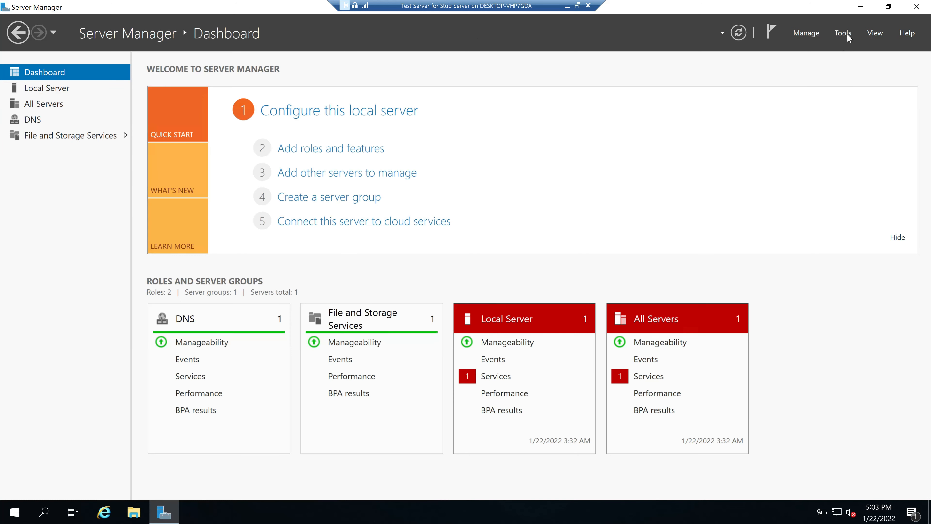
{"action": "left_click", "coordinate": [843, 32]}
{"action": "left_click", "coordinate": [753, 106]}
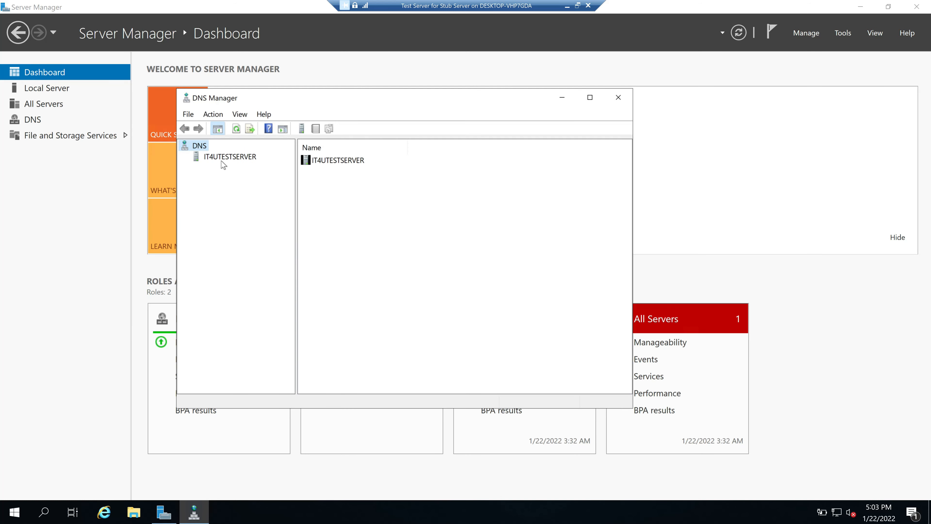
Expand IT4UTESTSERVER and start a New Zone under Forward Lookup Zones
{"action": "left_click", "coordinate": [222, 160]}
{"action": "left_click", "coordinate": [185, 156]}
{"action": "left_click", "coordinate": [234, 168]}
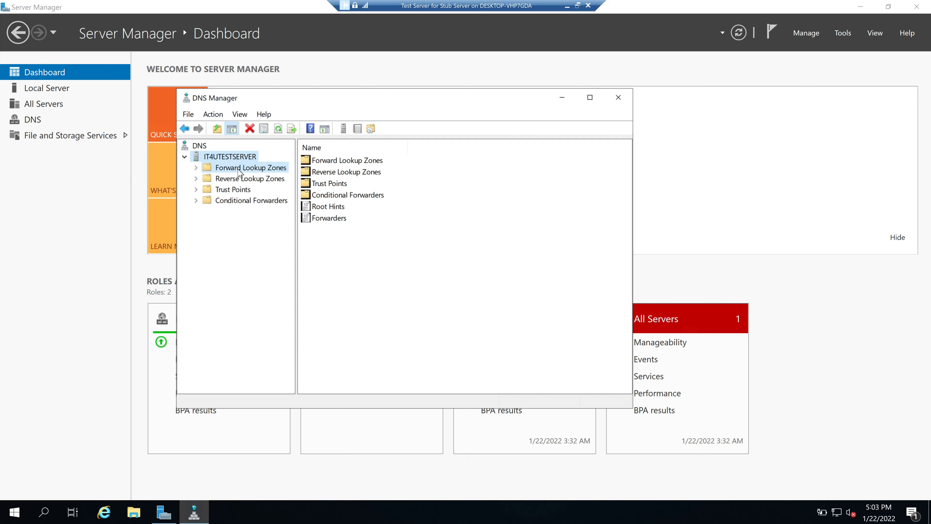
{"action": "left_click", "coordinate": [245, 179]}
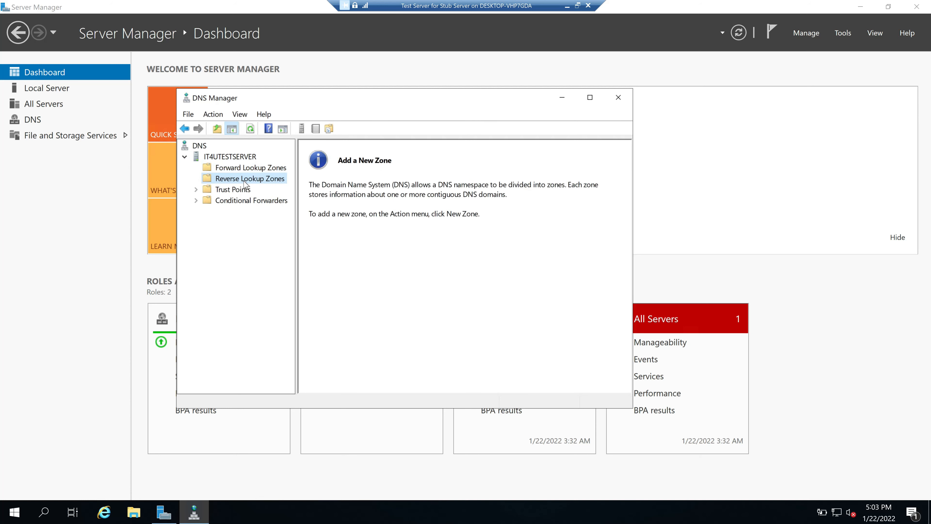
{"action": "left_click", "coordinate": [246, 169]}
{"action": "left_click", "coordinate": [247, 180]}
{"action": "left_click", "coordinate": [237, 168]}
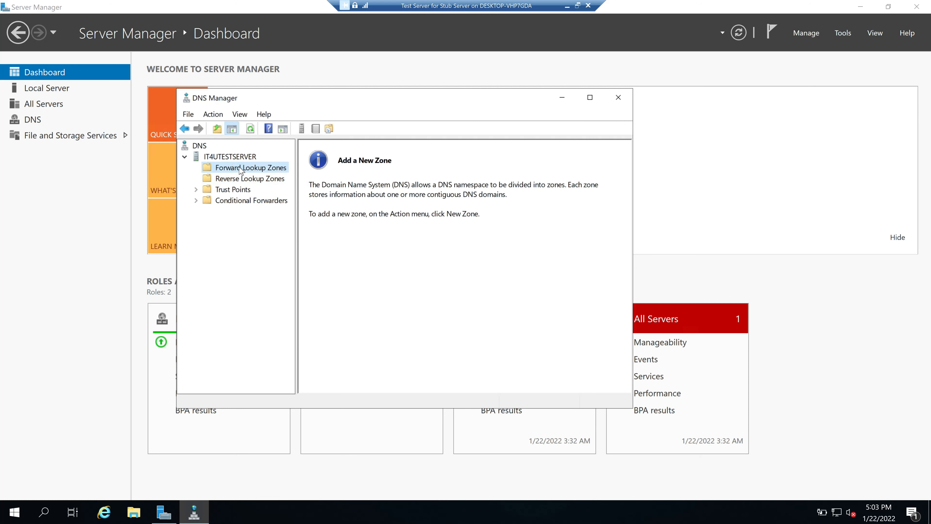
{"action": "right_click", "coordinate": [241, 168]}
{"action": "left_click", "coordinate": [263, 176]}
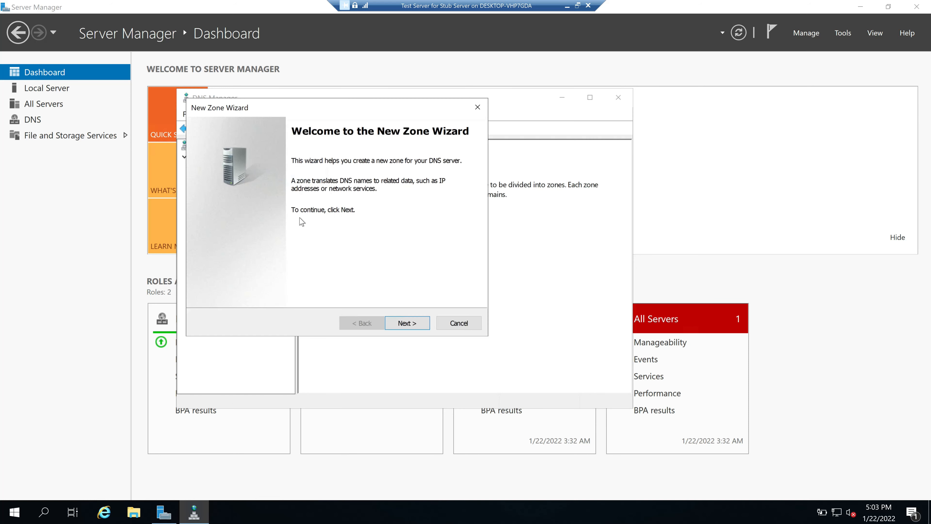
Choose a stub zone named it4u.in with zone file it4u.in.dns
{"action": "left_click", "coordinate": [409, 323]}
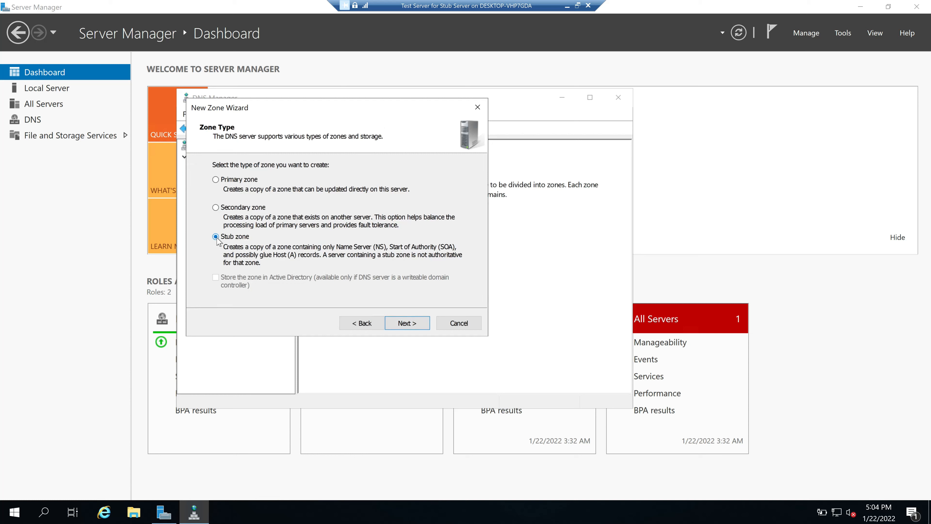
{"action": "left_click", "coordinate": [405, 324]}
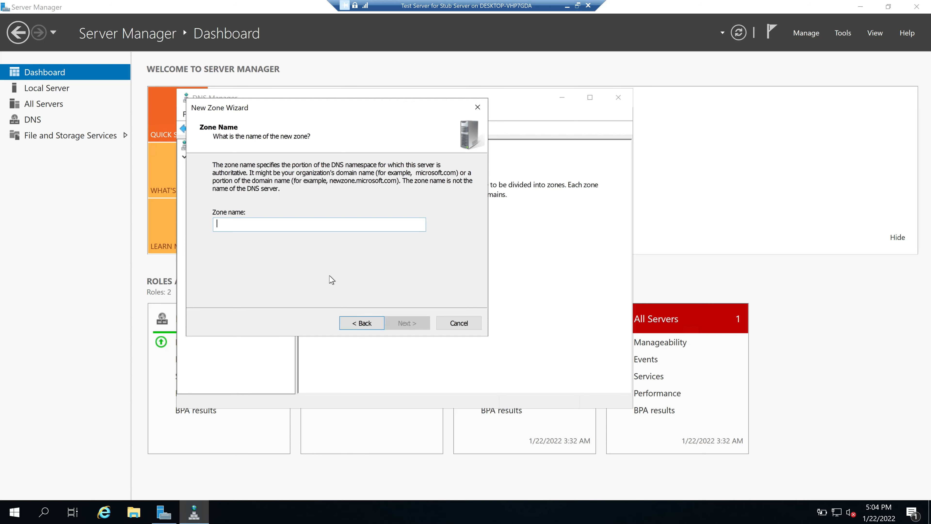
{"action": "type", "text": "it4u.in"}
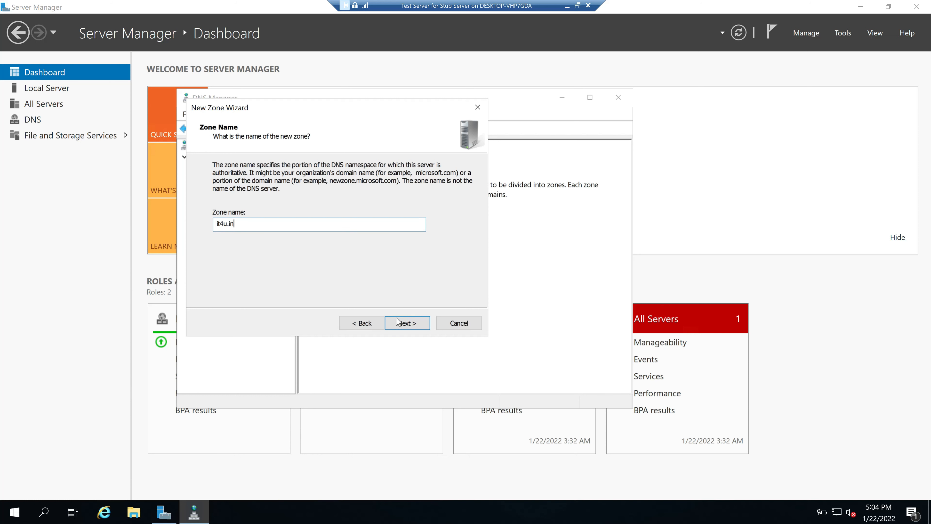
{"action": "left_click", "coordinate": [405, 325]}
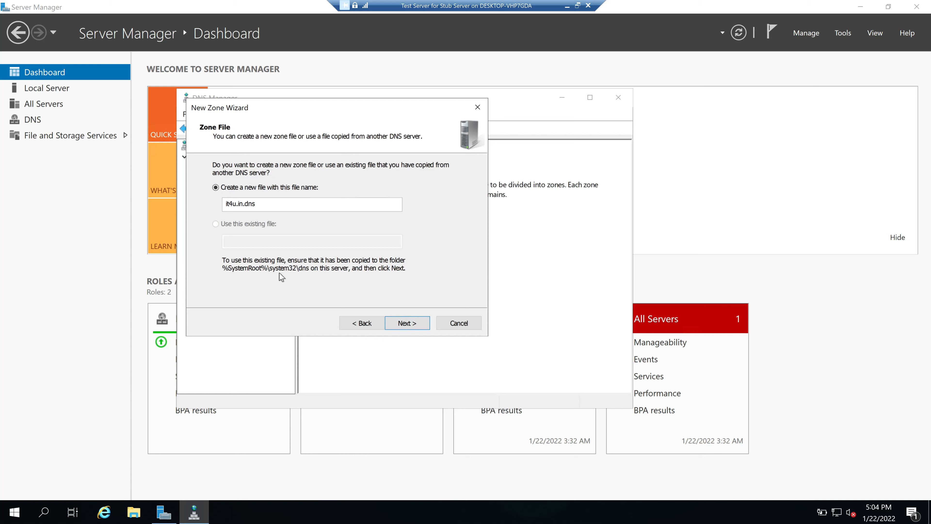
{"action": "left_click", "coordinate": [413, 326]}
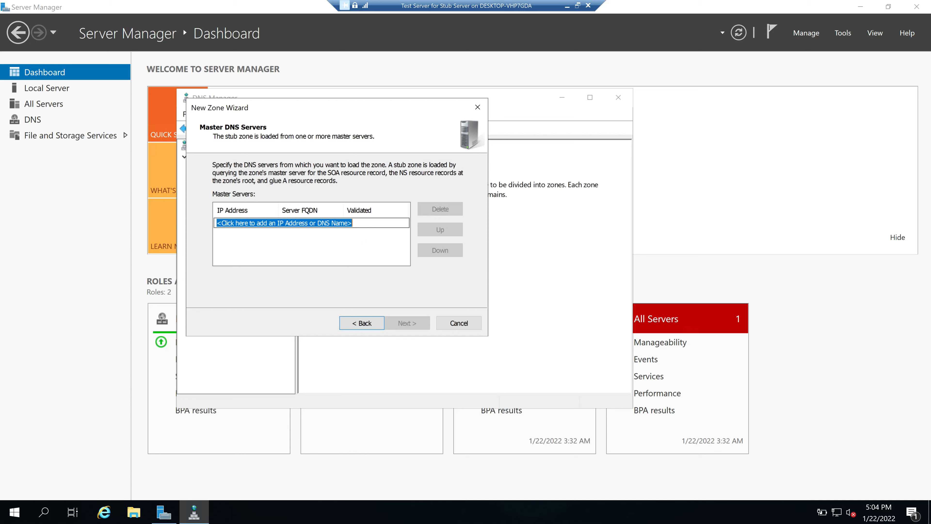
Add master server 172.16.20.5, finish the wizard, and check it4u.in's status
{"action": "type", "text": "172.16.20.5"}
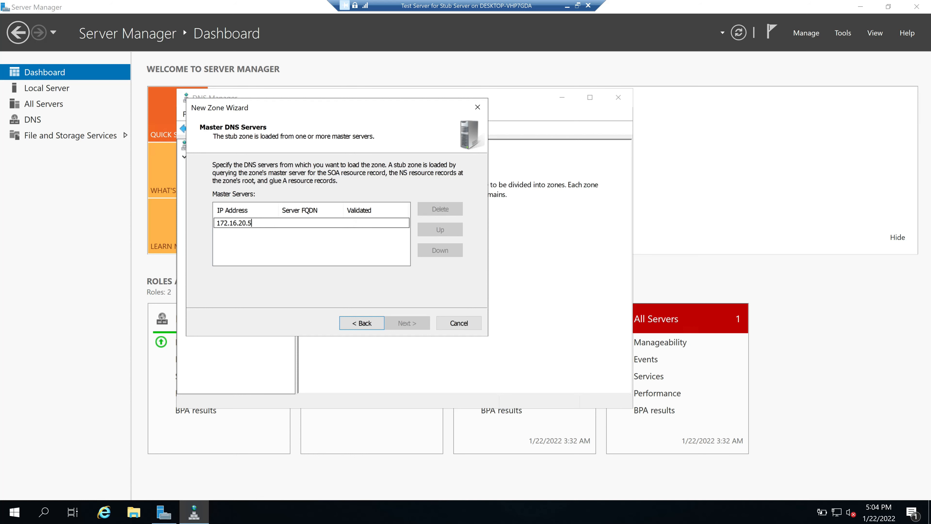
{"action": "key", "text": "Return"}
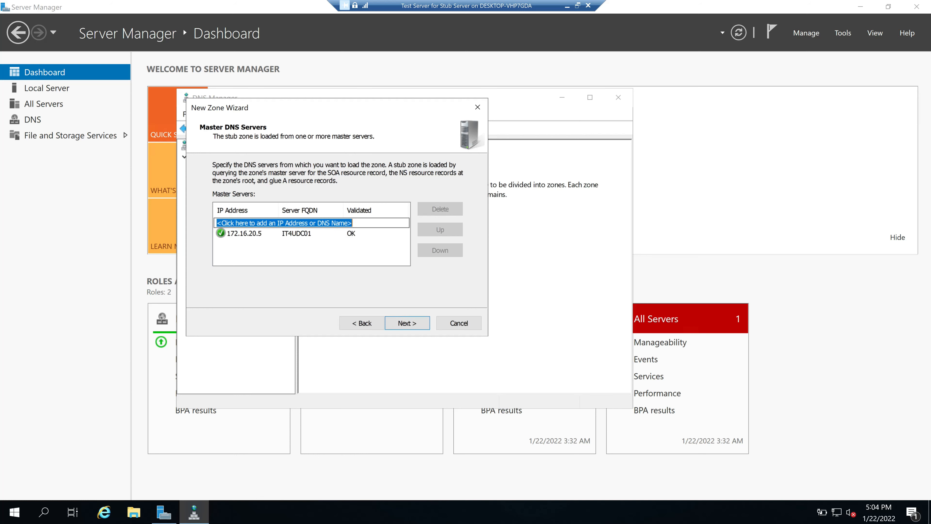
{"action": "left_click", "coordinate": [414, 324]}
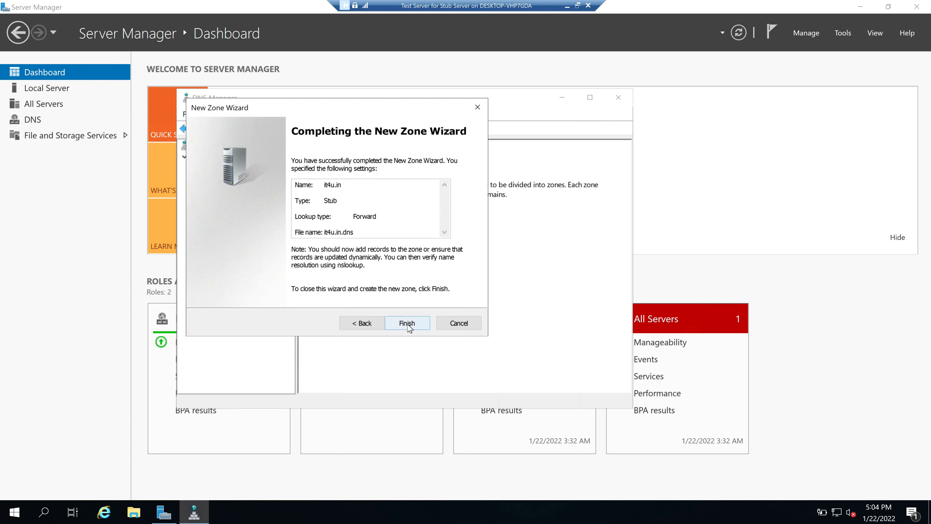
{"action": "left_click", "coordinate": [407, 324]}
{"action": "left_click", "coordinate": [196, 168]}
{"action": "left_click", "coordinate": [227, 180]}
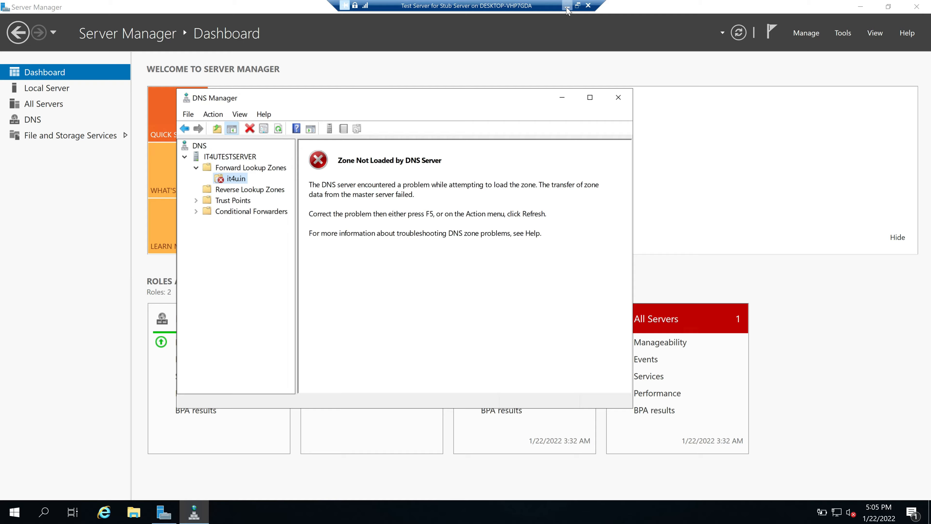
Switch to the PDC and open the IT4U.in zone's properties
{"action": "left_click", "coordinate": [578, 5]}
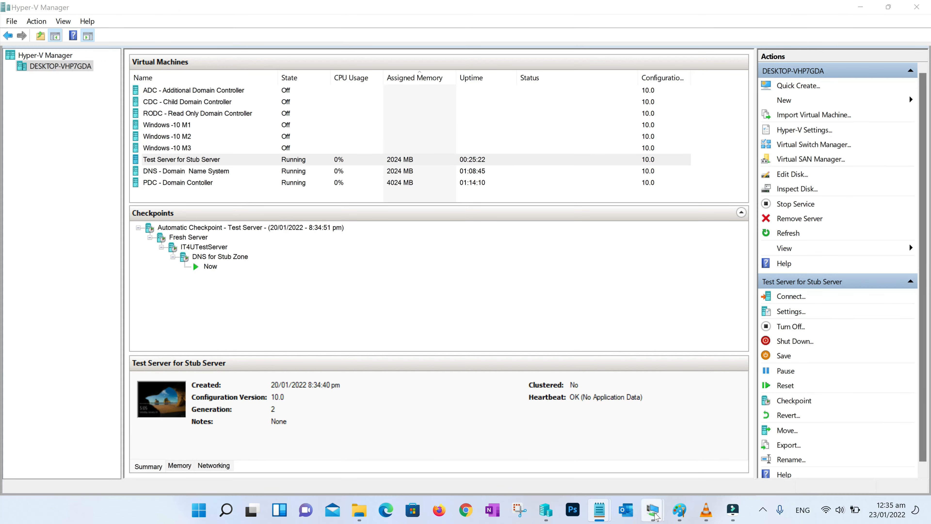
{"action": "mouse_move", "coordinate": [656, 510]}
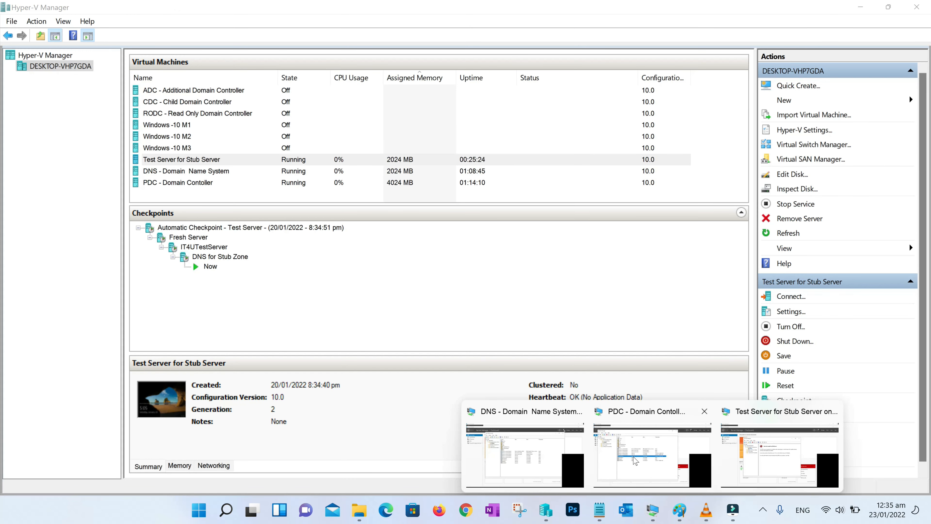
{"action": "left_click", "coordinate": [631, 457]}
{"action": "left_click", "coordinate": [376, 287]}
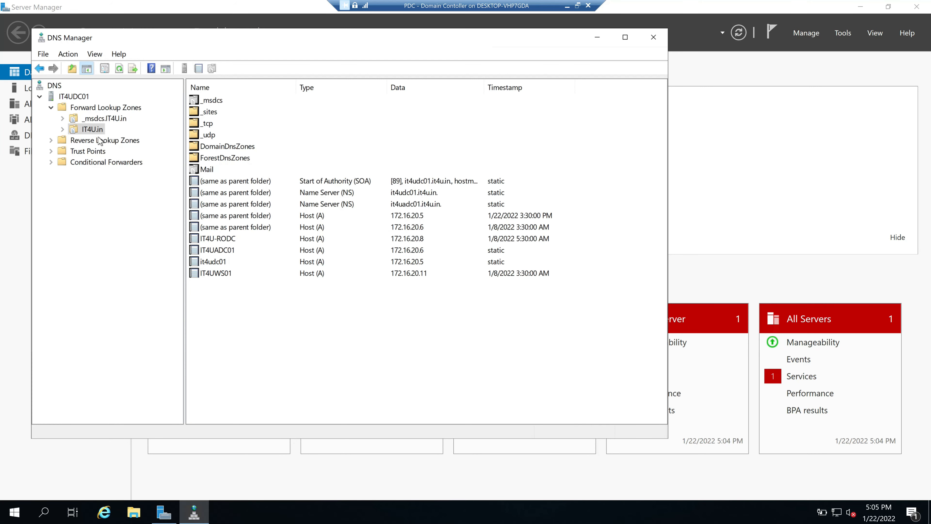
{"action": "left_click", "coordinate": [94, 129]}
{"action": "right_click", "coordinate": [94, 130]}
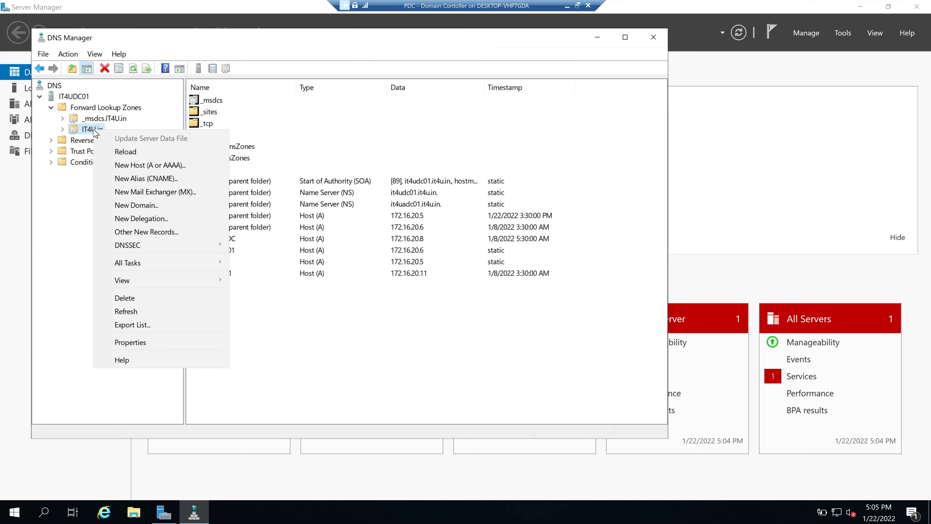
{"action": "left_click", "coordinate": [151, 342]}
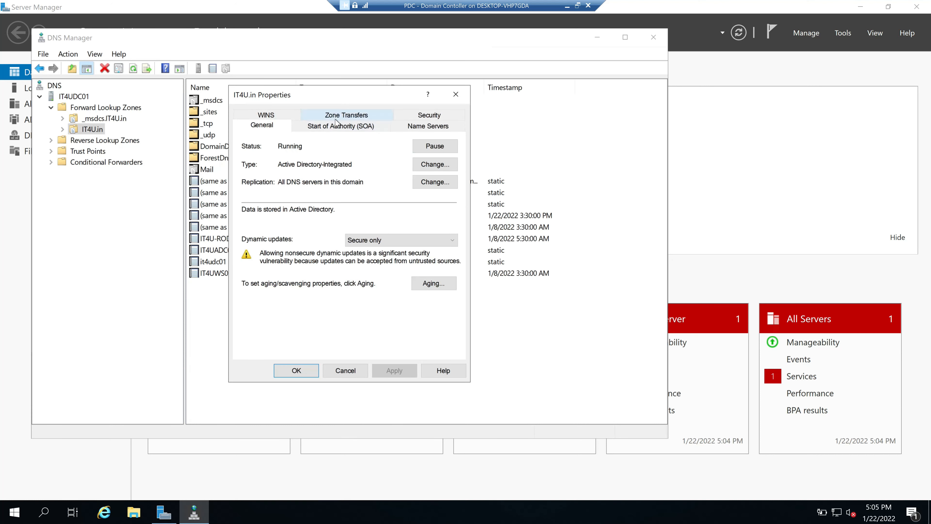
Add 172.16.20.11 to IT4U.in's allowed zone transfer servers and apply
{"action": "left_click", "coordinate": [336, 118]}
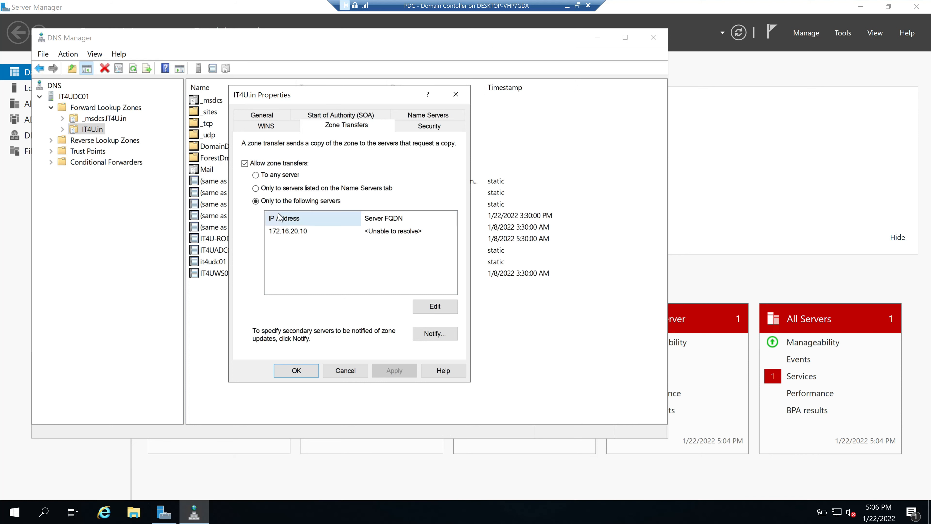
{"action": "left_click", "coordinate": [434, 306]}
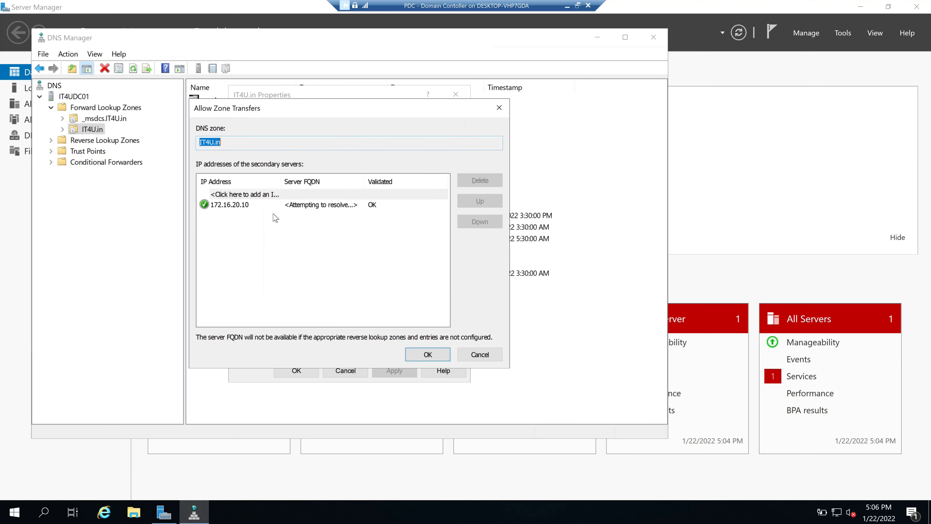
{"action": "type", "text": "172.16.20.1"}
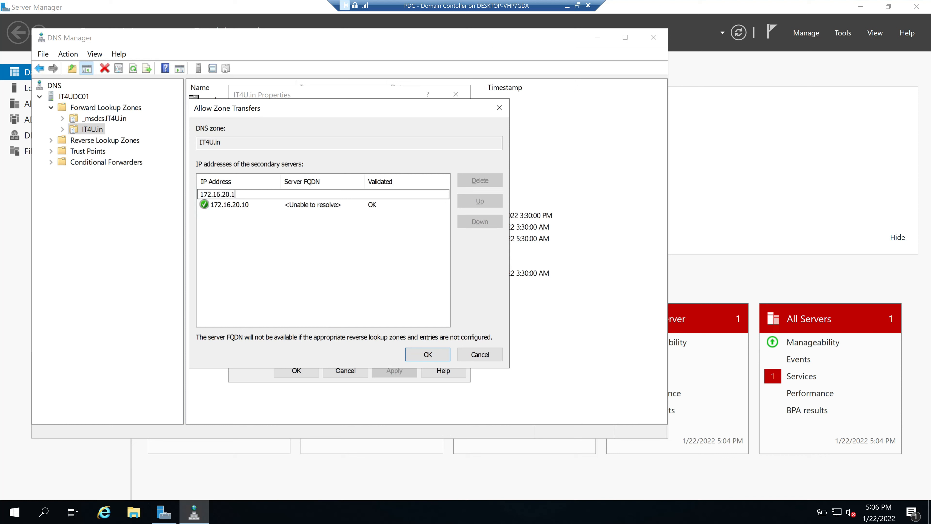
{"action": "type", "text": "1"}
{"action": "key", "text": "Return"}
{"action": "key", "text": "Return"}
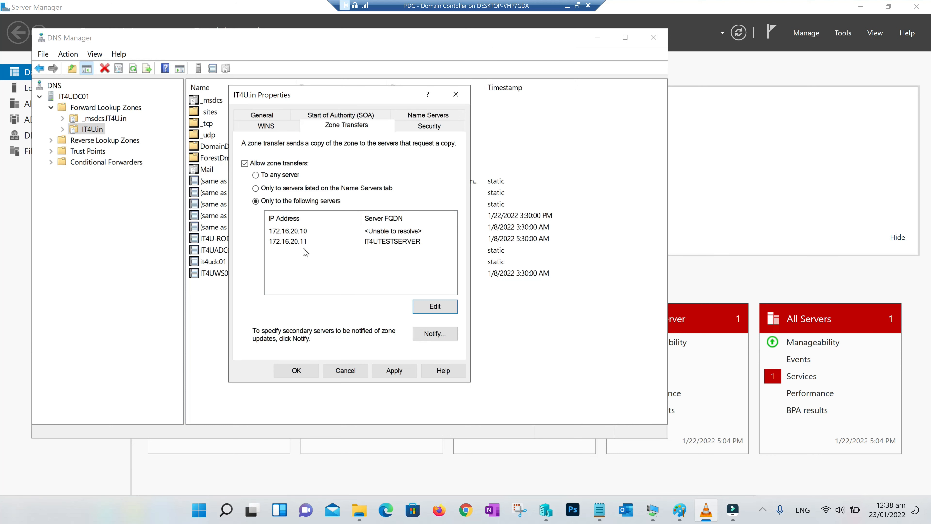
{"action": "left_click", "coordinate": [394, 370]}
{"action": "left_click", "coordinate": [297, 371]}
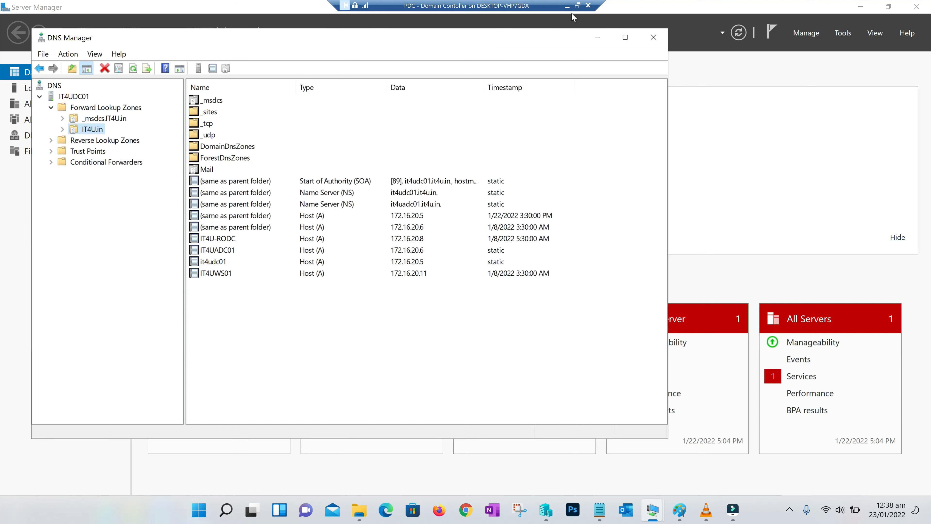
Refresh it4u.in on the test server and check its SOA, NS and it4uadc01 host records
{"action": "left_click", "coordinate": [577, 6]}
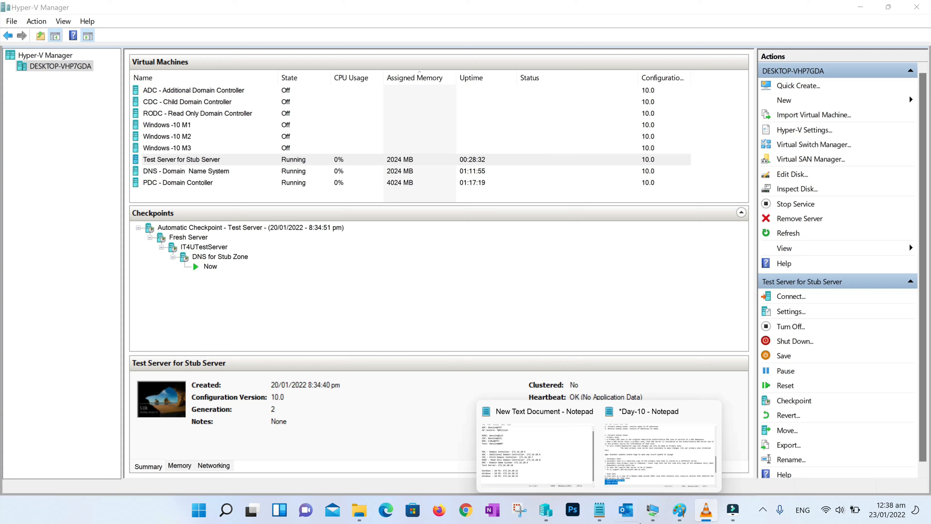
{"action": "mouse_move", "coordinate": [653, 510]}
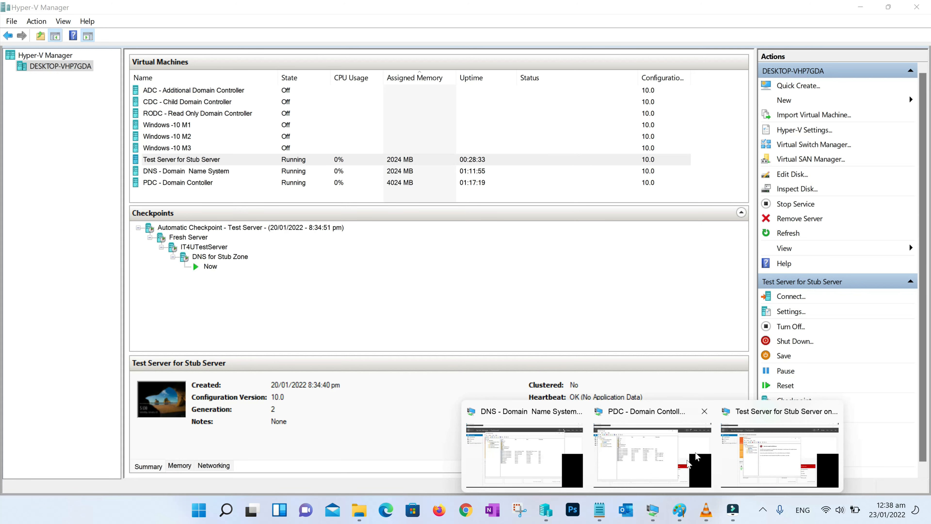
{"action": "left_click", "coordinate": [772, 447]}
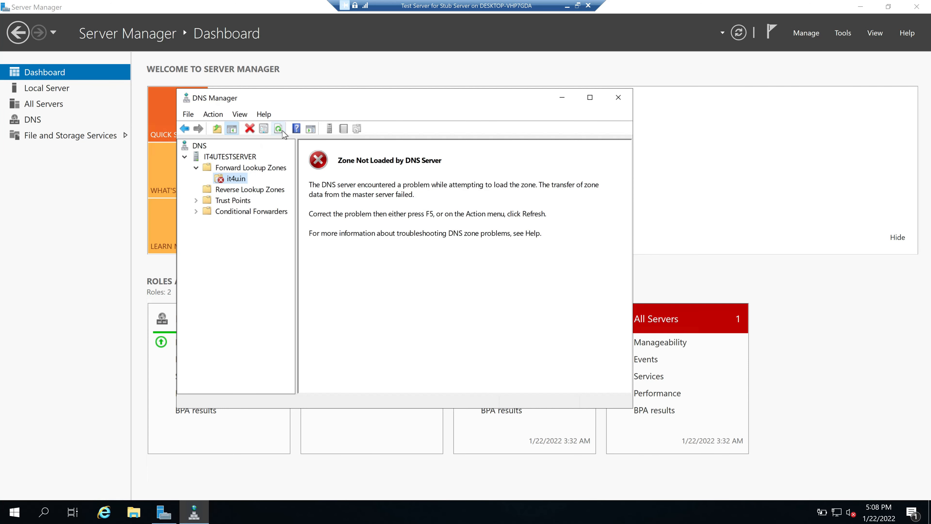
{"action": "left_click", "coordinate": [279, 131]}
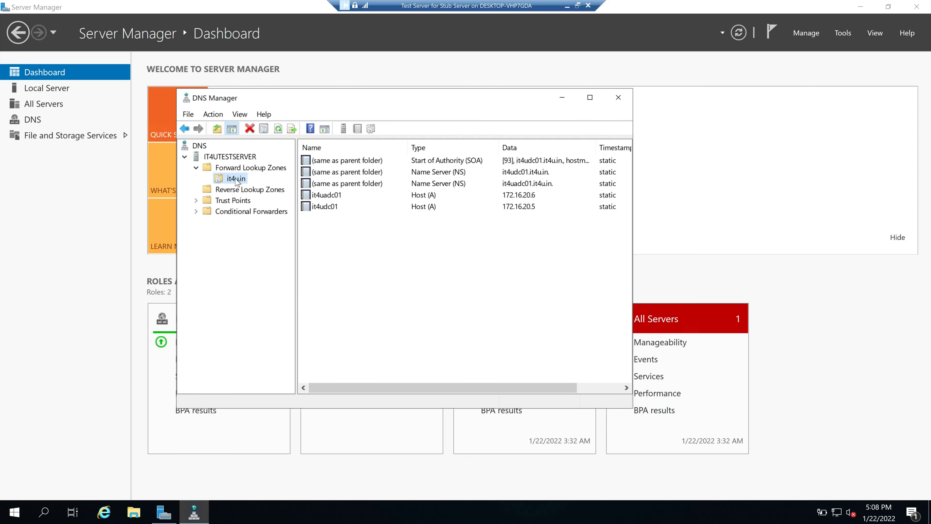
{"action": "left_click", "coordinate": [429, 164]}
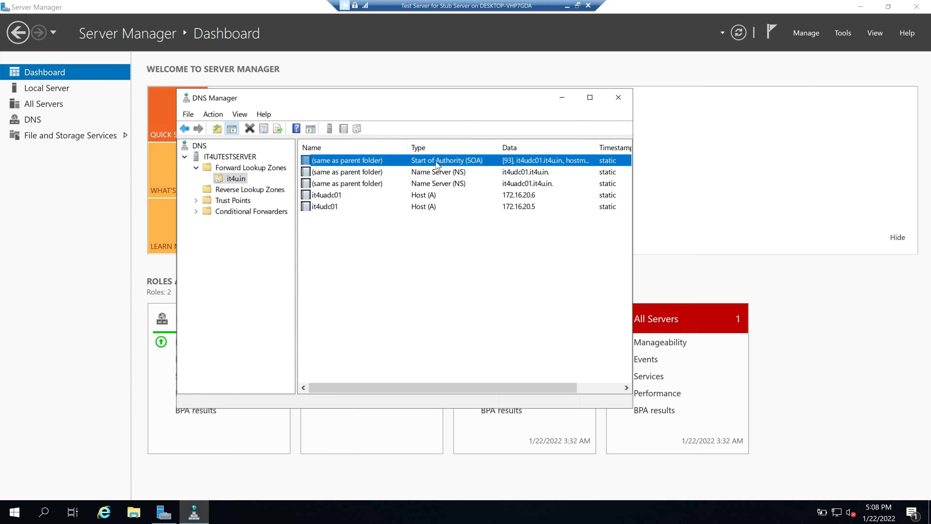
{"action": "left_click", "coordinate": [425, 177]}
{"action": "left_click", "coordinate": [429, 195]}
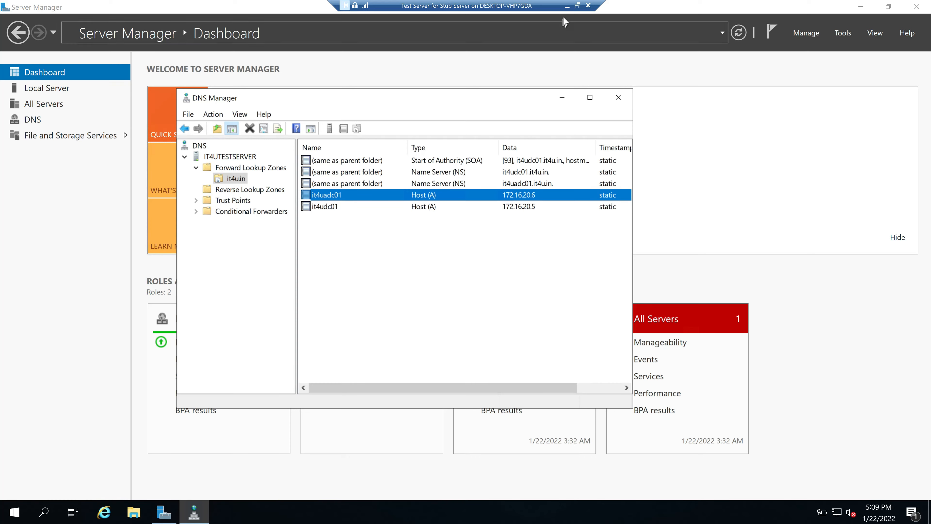
{"action": "left_click", "coordinate": [567, 6]}
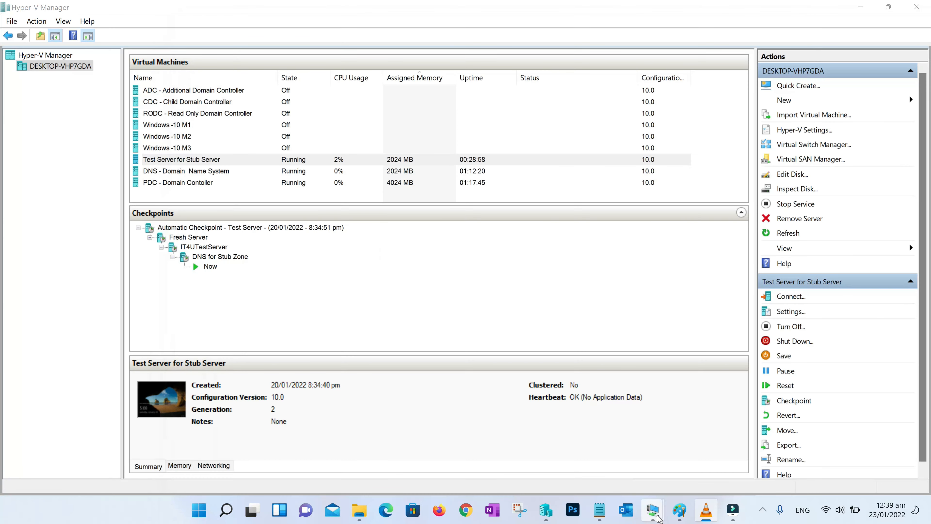
Review the IT4U.in records on the PDC session
{"action": "mouse_move", "coordinate": [657, 516]}
{"action": "left_click", "coordinate": [631, 454]}
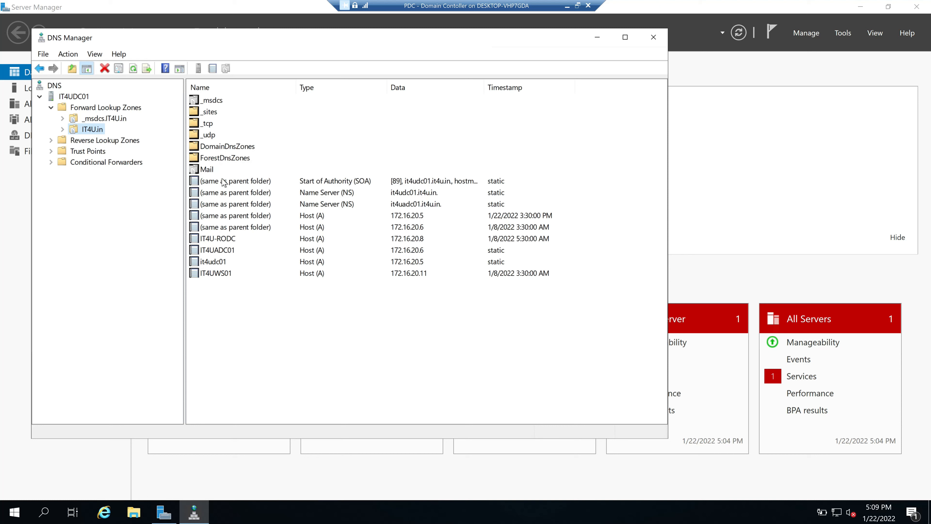
{"action": "left_click", "coordinate": [578, 5]}
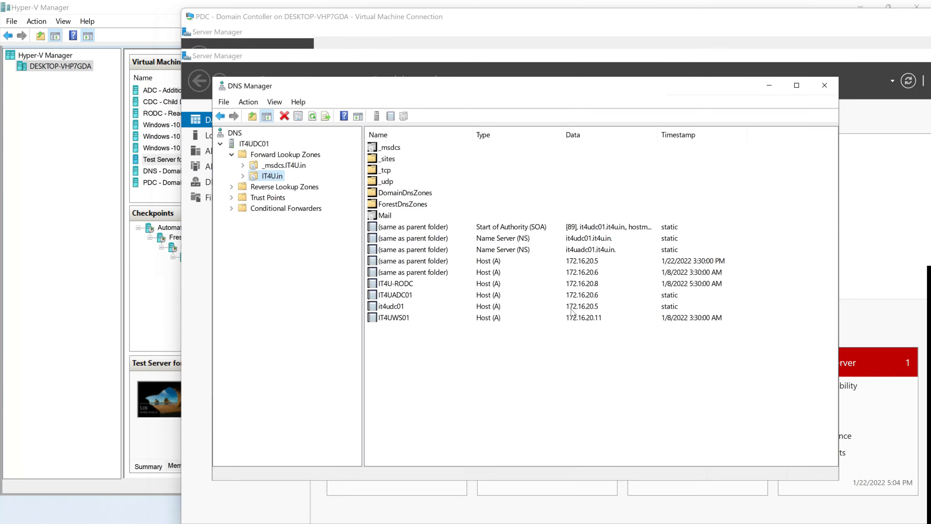
{"action": "left_click", "coordinate": [653, 510]}
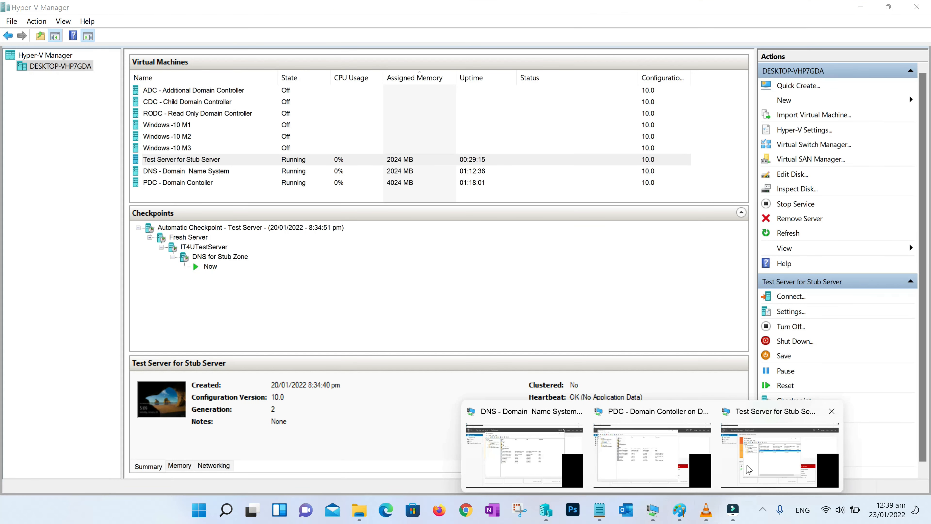
Compare the it4udc01 and it4uadc01 host records on the test server, then return to Paint's diagram
{"action": "left_click", "coordinate": [748, 470]}
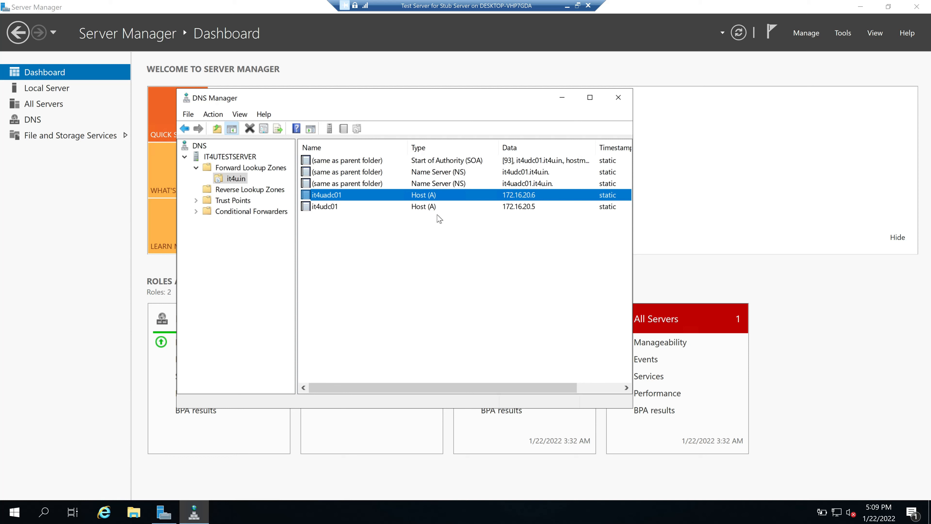
{"action": "left_click", "coordinate": [530, 210]}
{"action": "left_click", "coordinate": [530, 196]}
{"action": "left_click", "coordinate": [525, 208]}
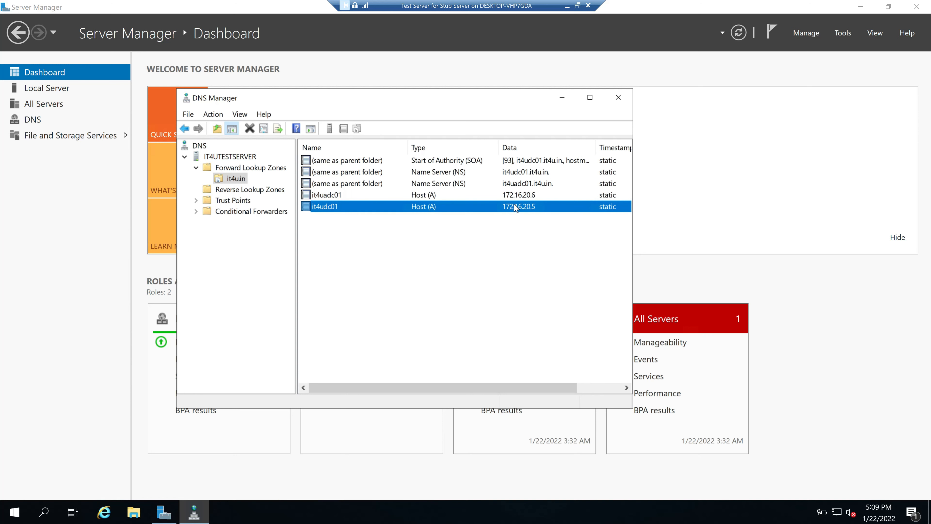
{"action": "left_click", "coordinate": [522, 197]}
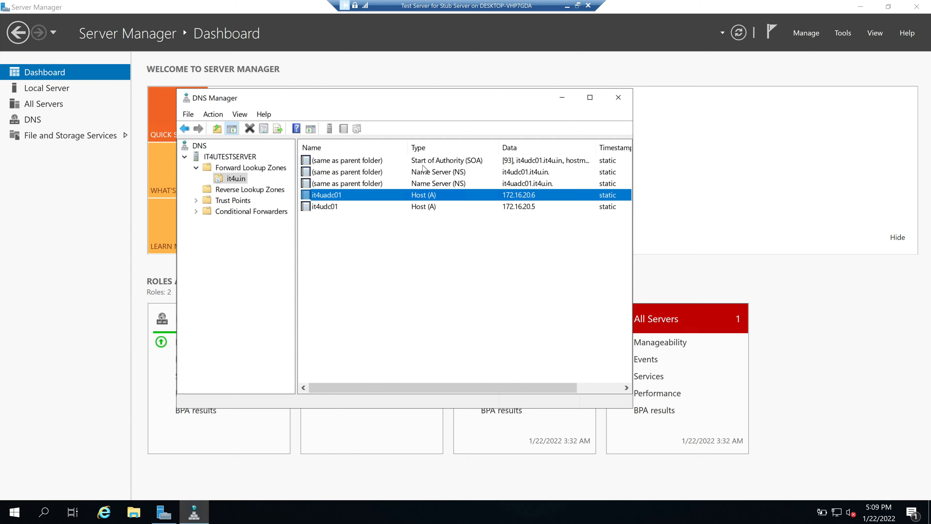
{"action": "left_click", "coordinate": [577, 6]}
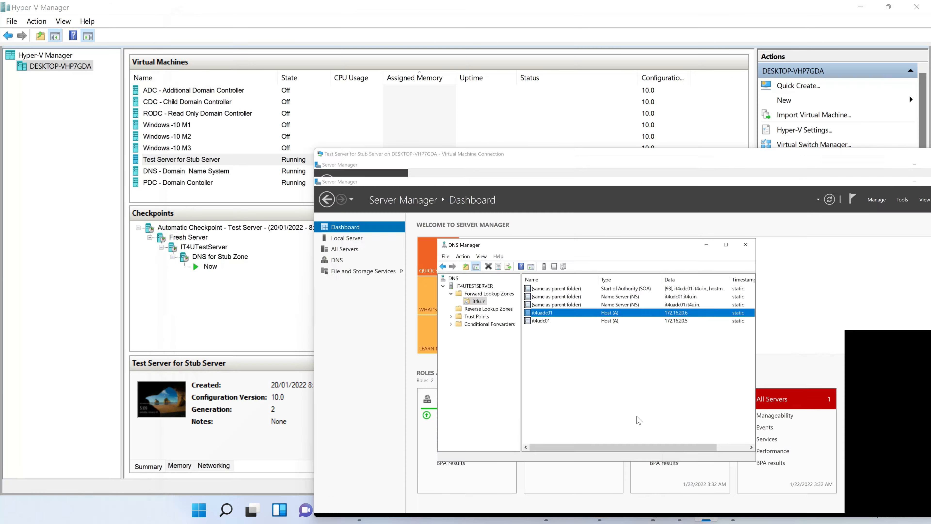
{"action": "left_click", "coordinate": [680, 510]}
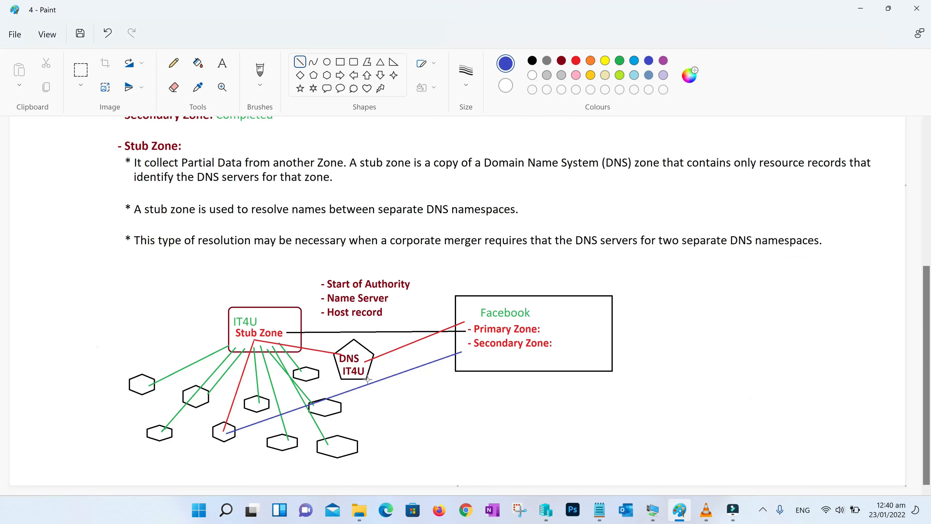